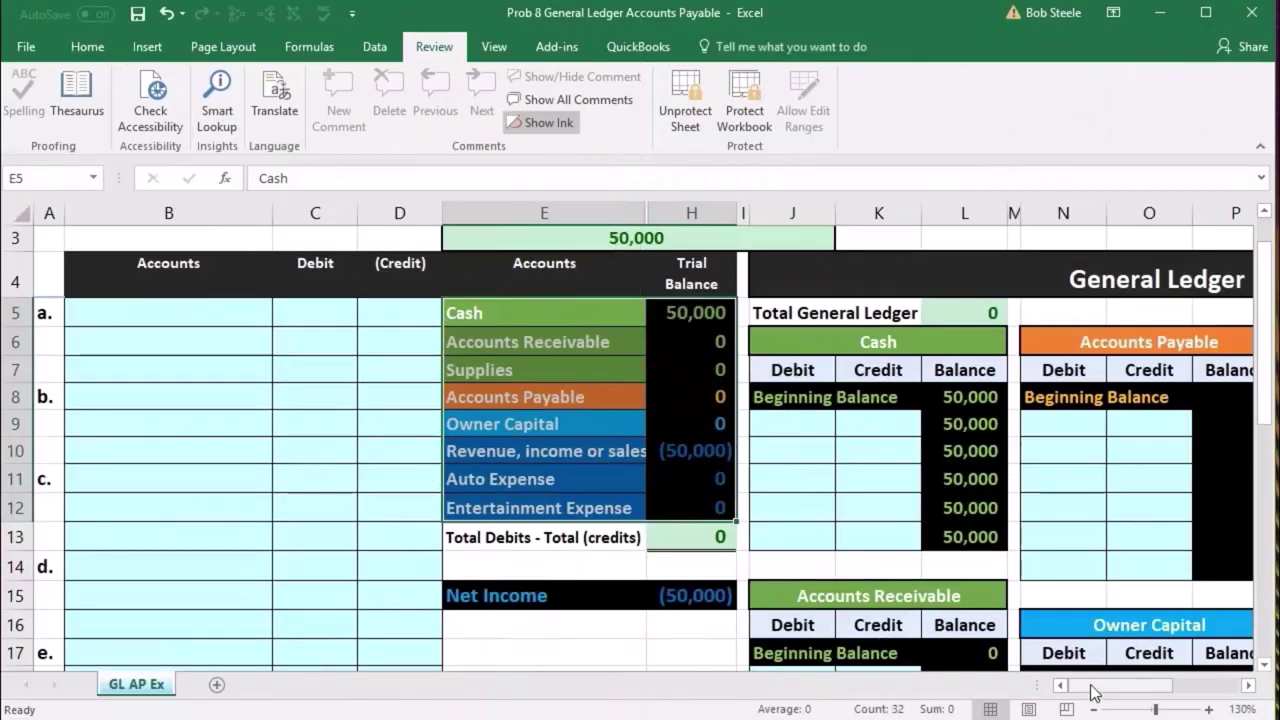
Examine the general ledger accounts, trial balance, blank journal entry area and Activity transaction list on the worksheet
left_click_drag(1093, 692, 1130, 689)
scroll(553, 470, "down", 2)
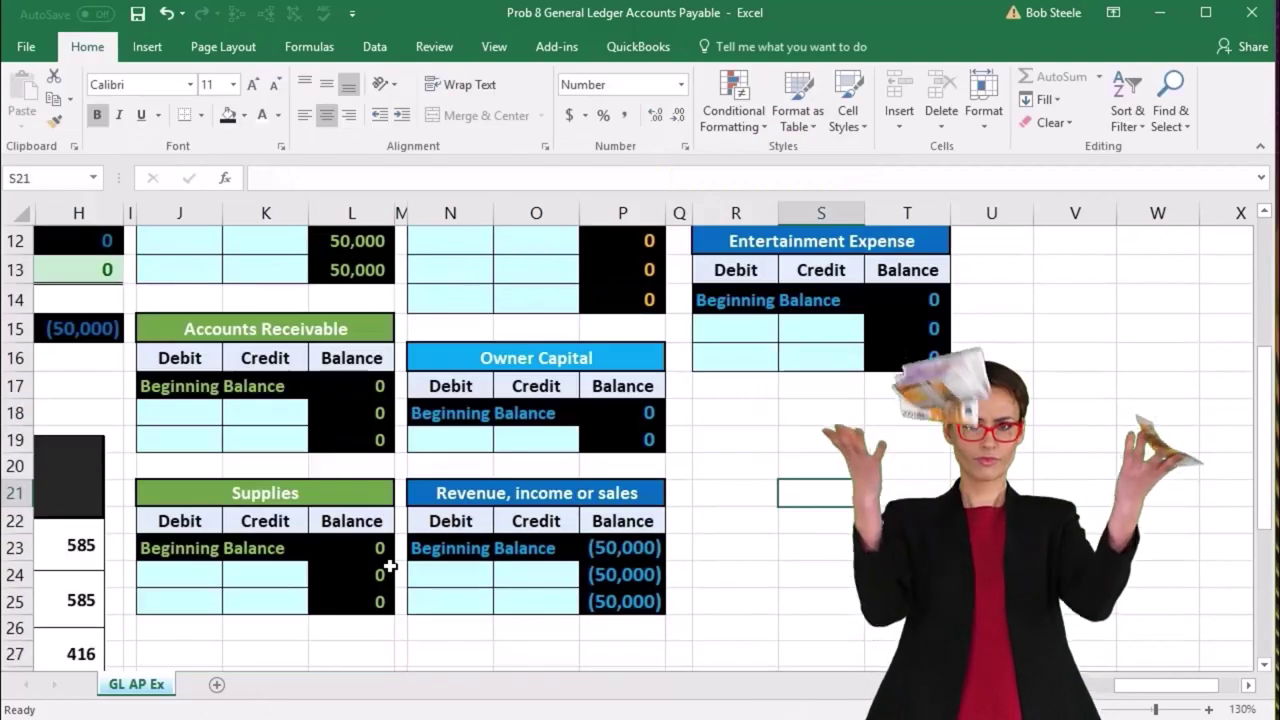
left_click_drag(1145, 691, 1099, 689)
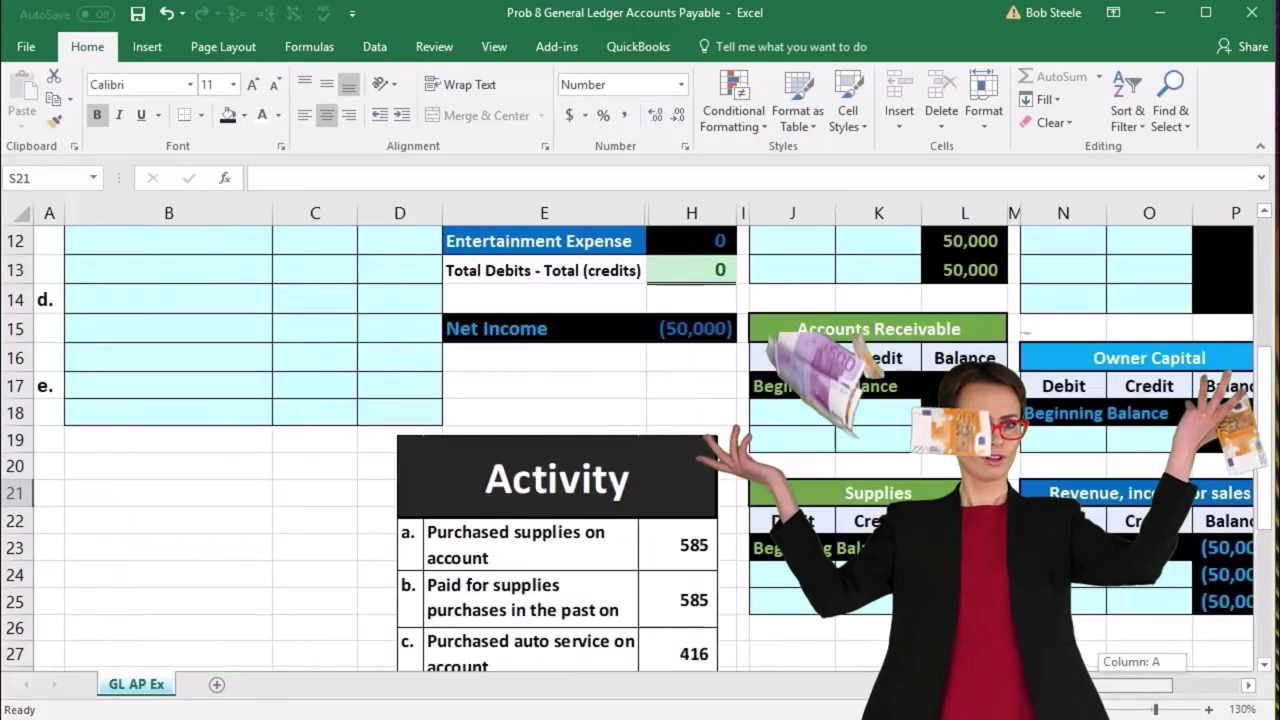
scroll(614, 607, "up", 3)
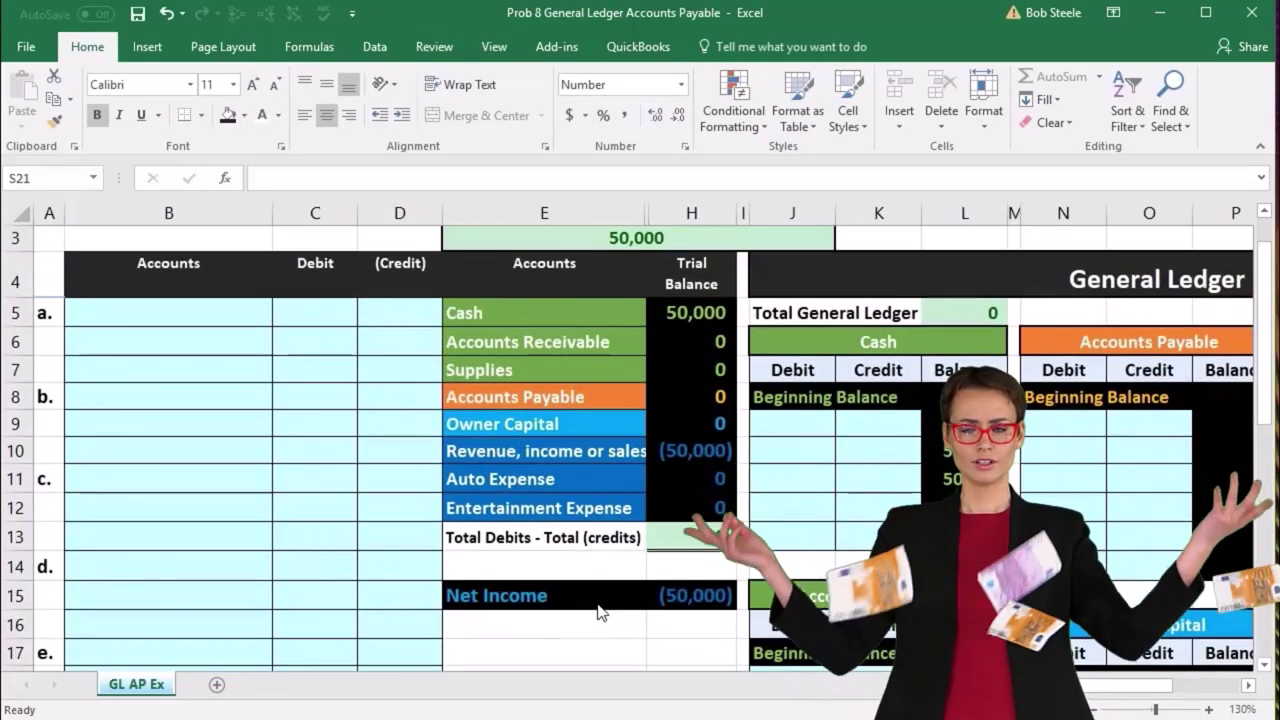
left_click(503, 510)
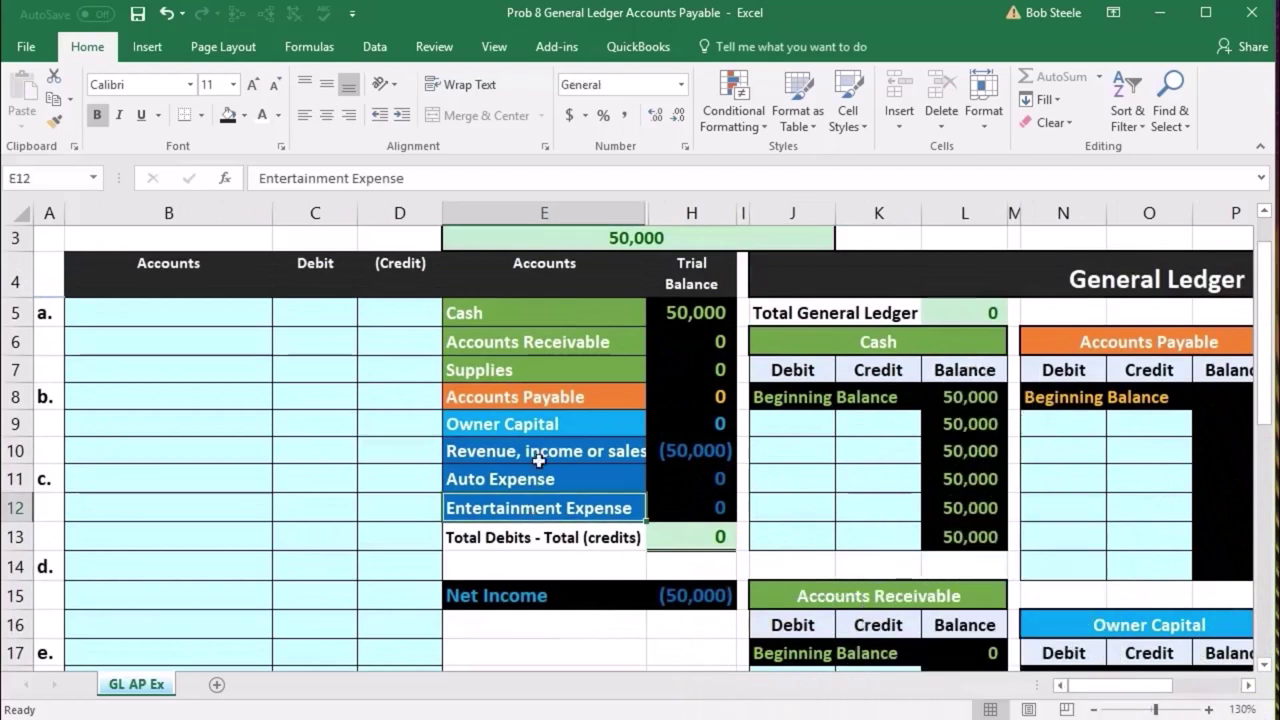
left_click(520, 400)
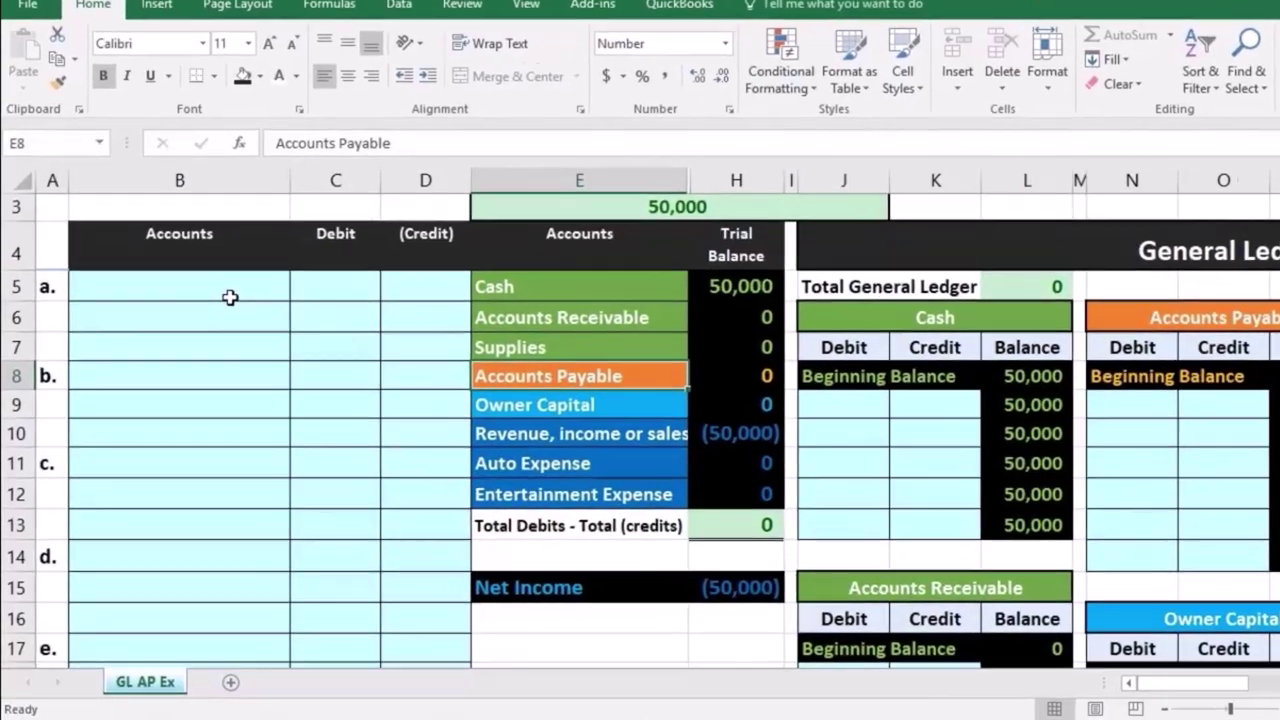
left_click(262, 313)
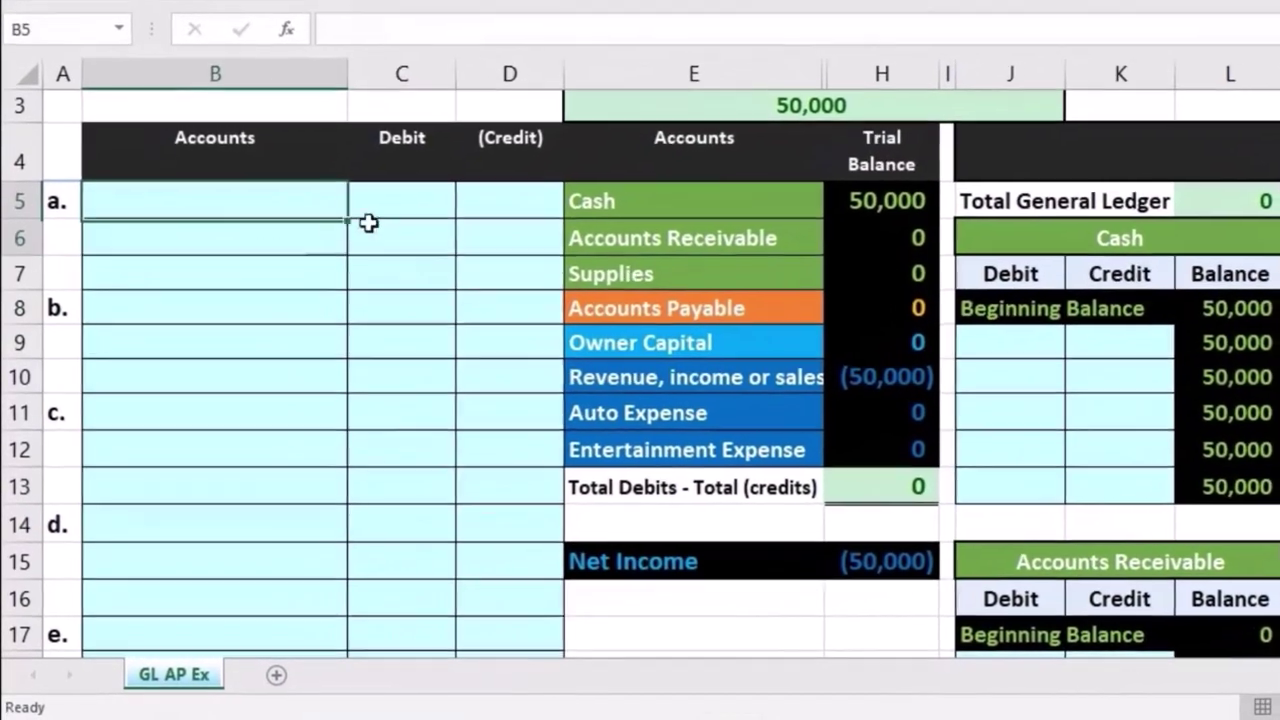
left_click_drag(368, 222, 461, 232)
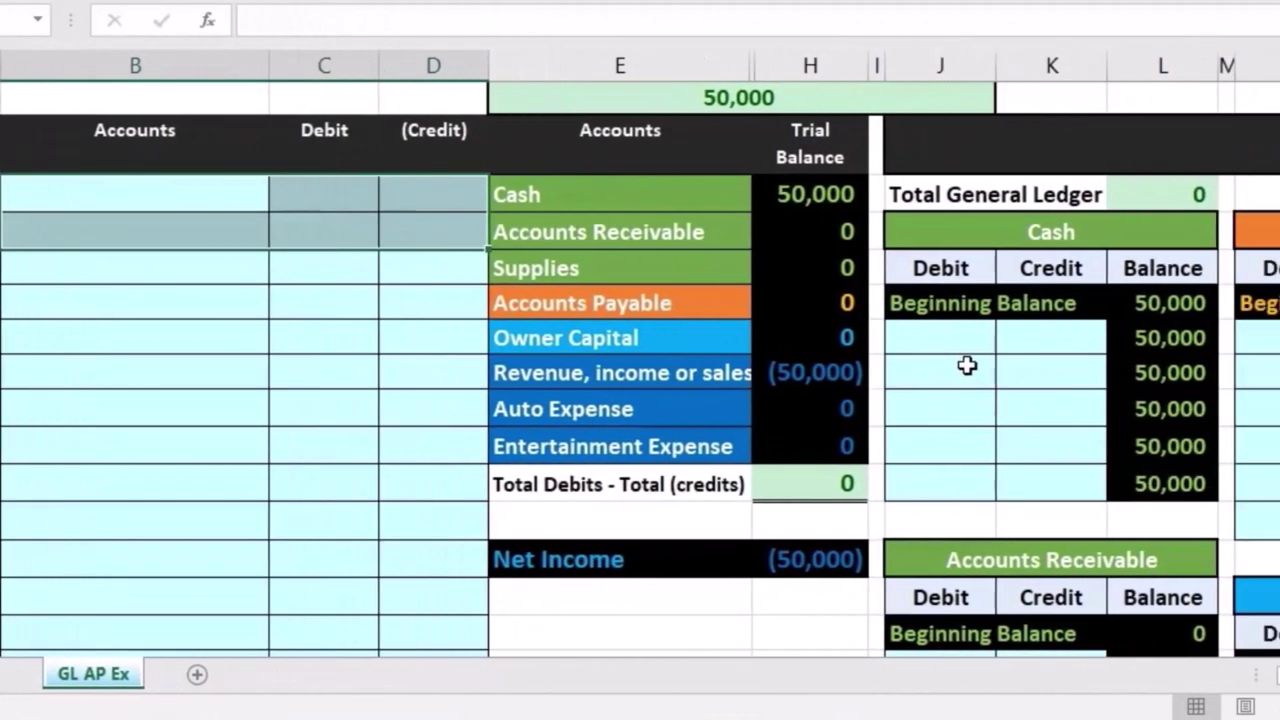
left_click(1050, 366)
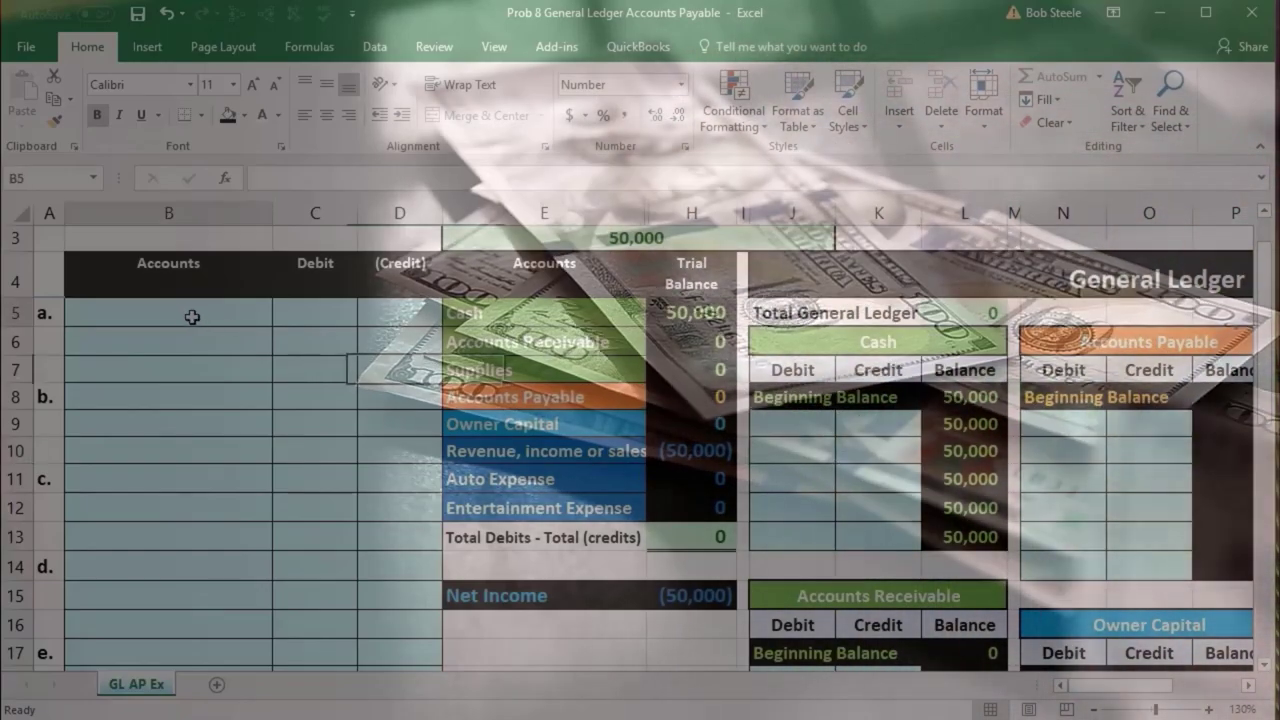
left_click_drag(191, 314, 308, 411)
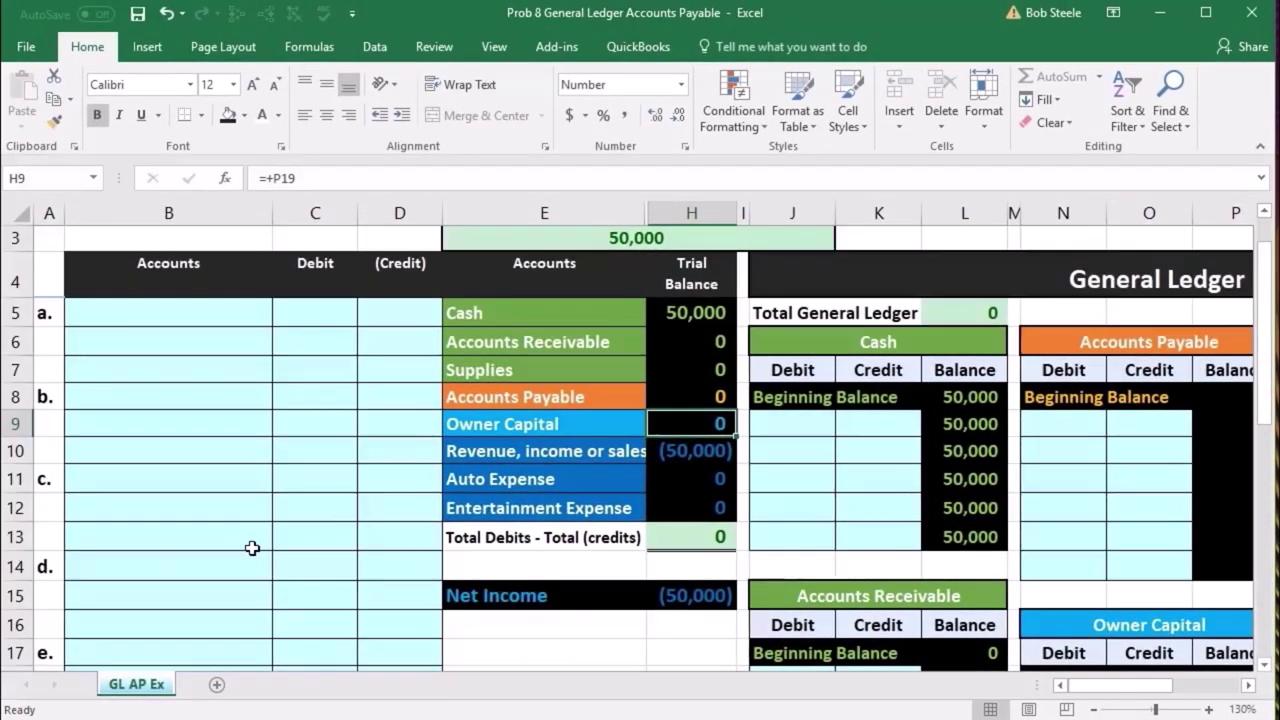
scroll(252, 548, "down", 1)
scroll(252, 548, "down", 2)
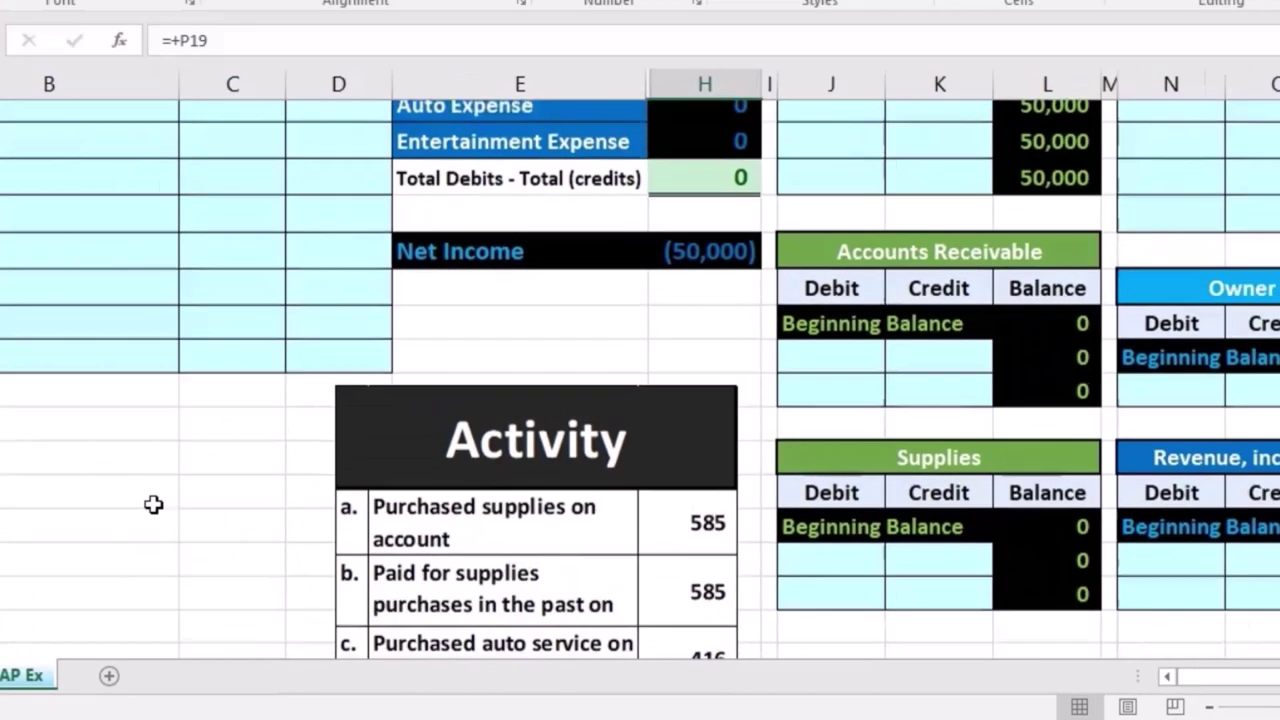
scroll(252, 548, "up", 3)
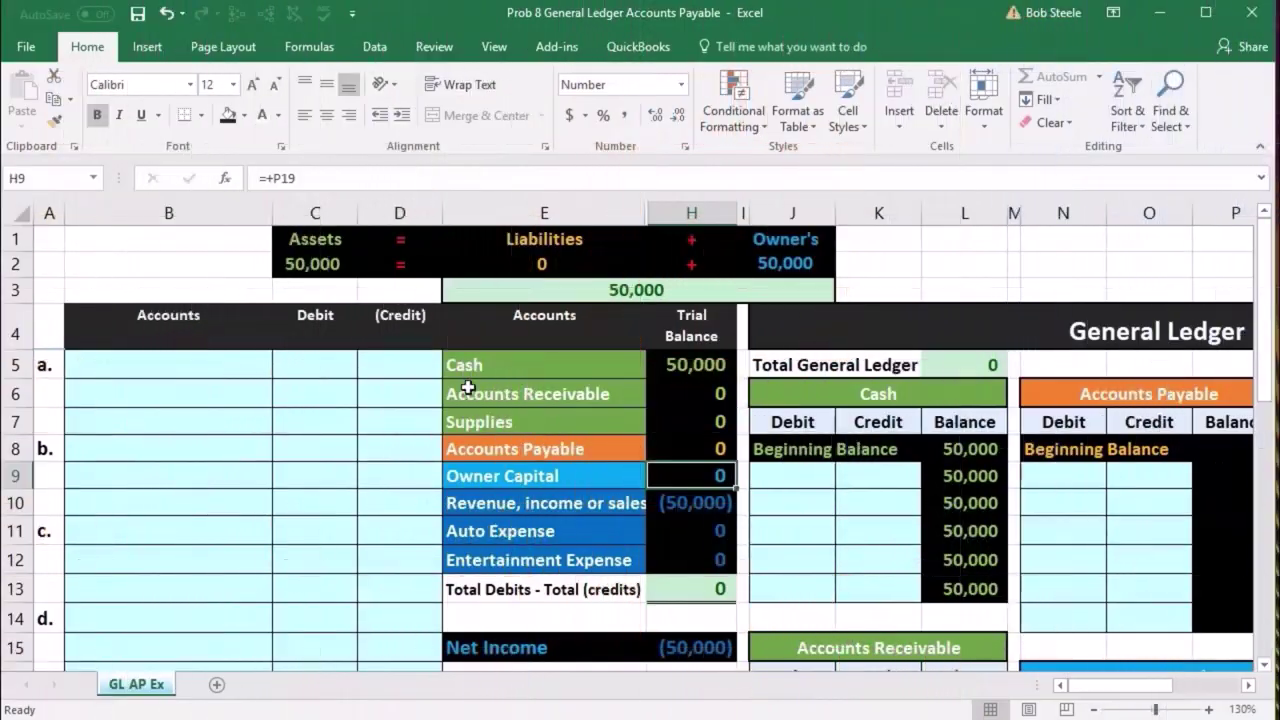
Copy the Supplies account name from the trial balance and paste it as values into B5 for entry a
left_click(473, 448)
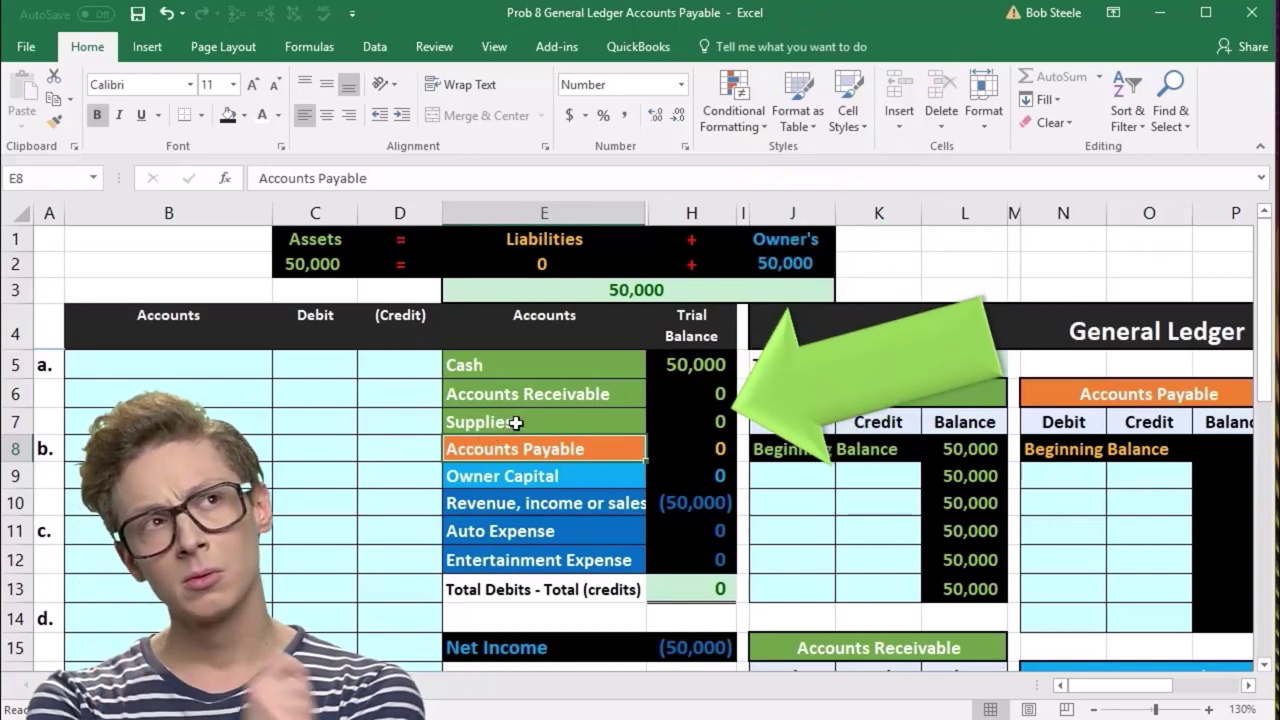
left_click(516, 423)
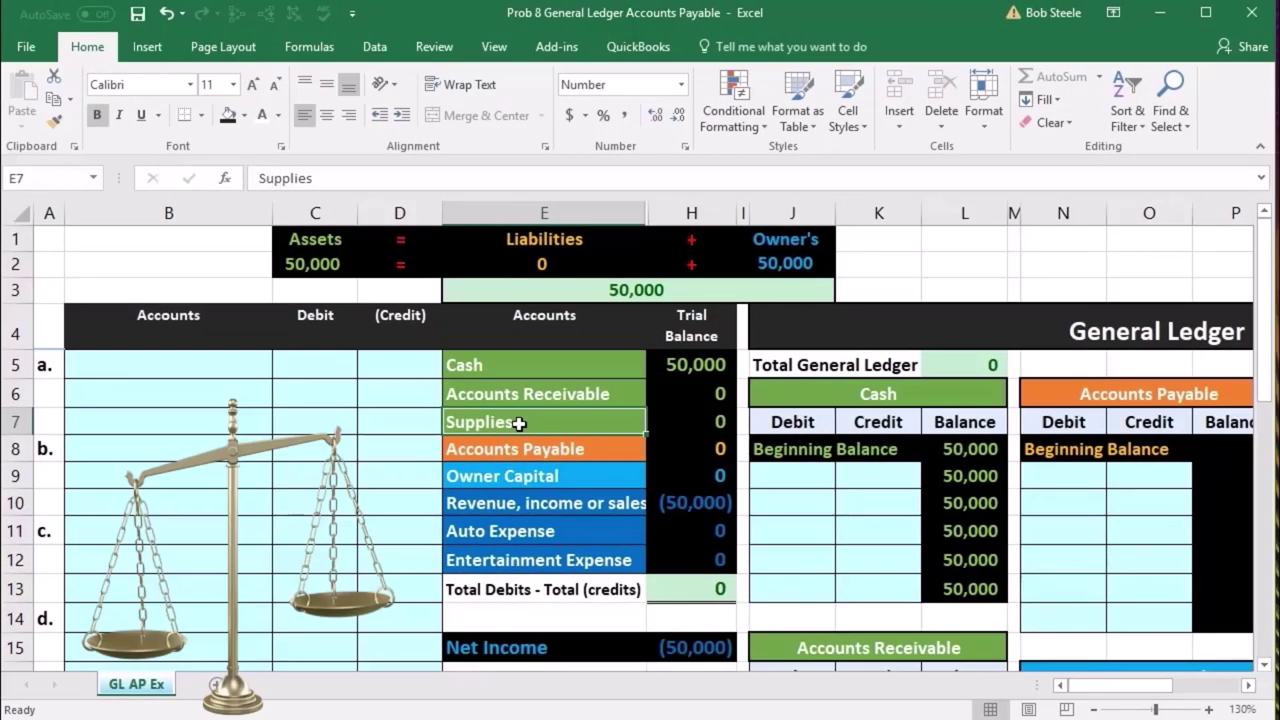
right_click(572, 394)
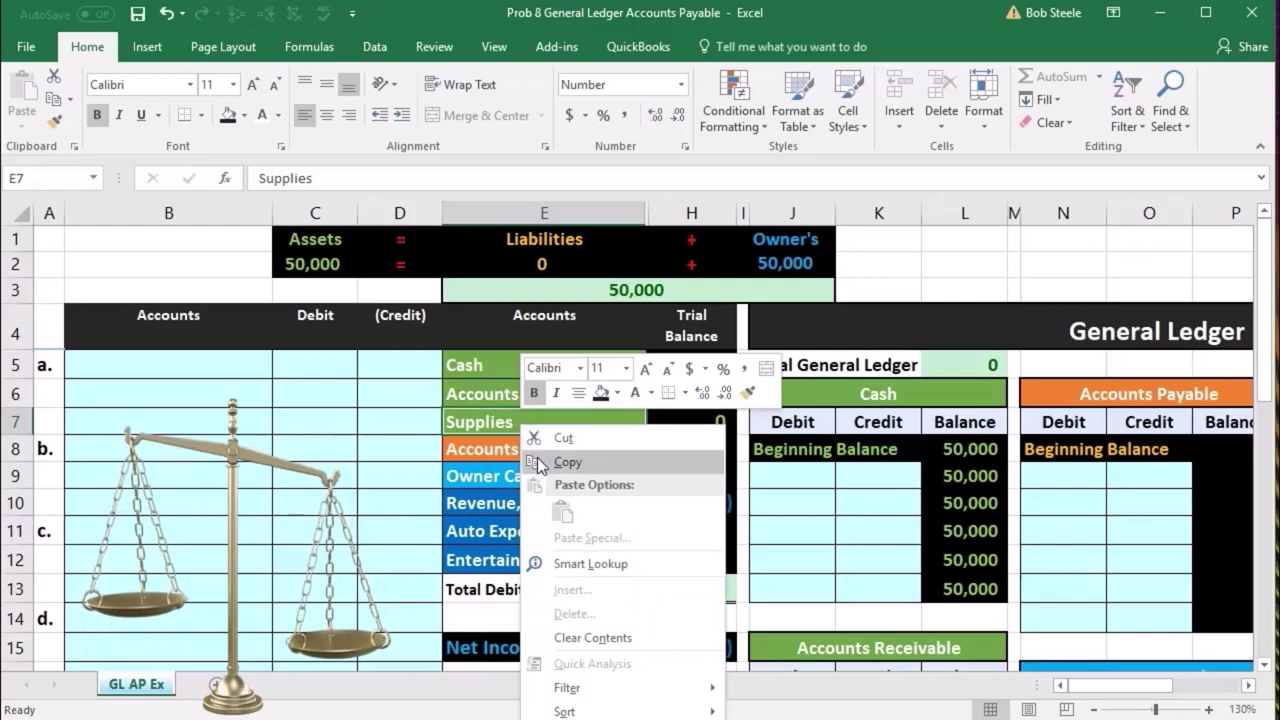
left_click(538, 461)
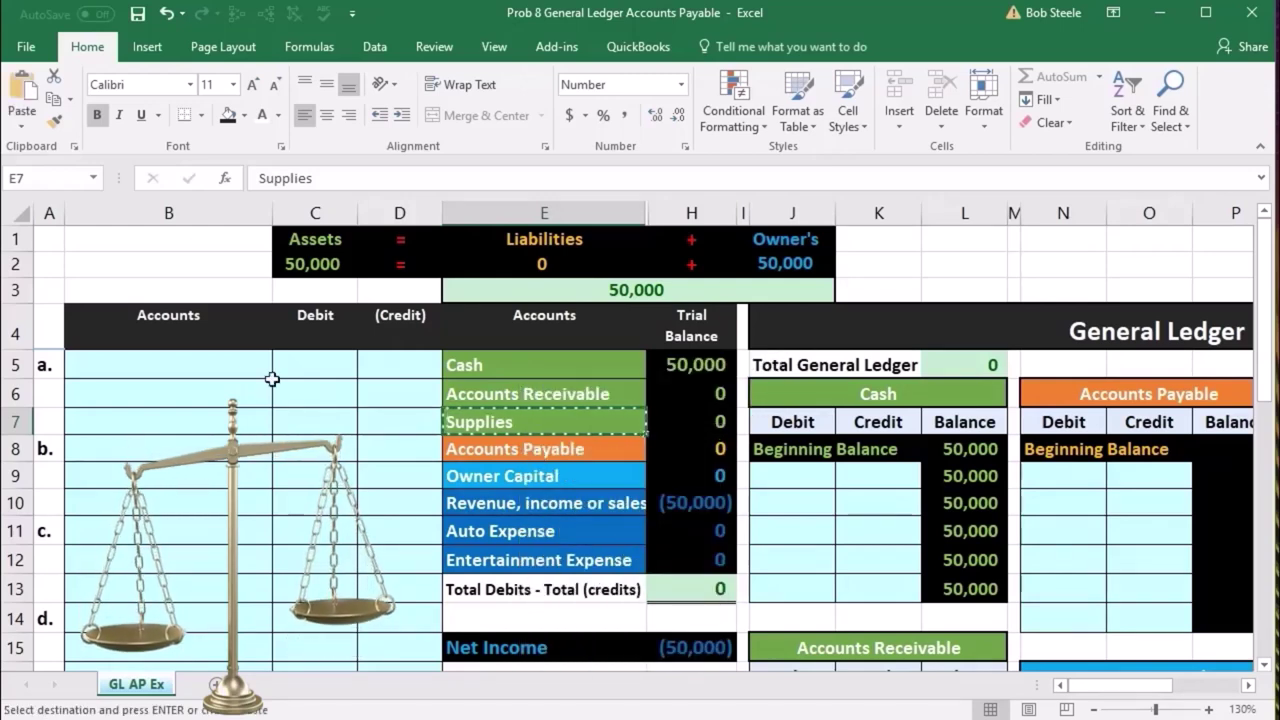
left_click(198, 367)
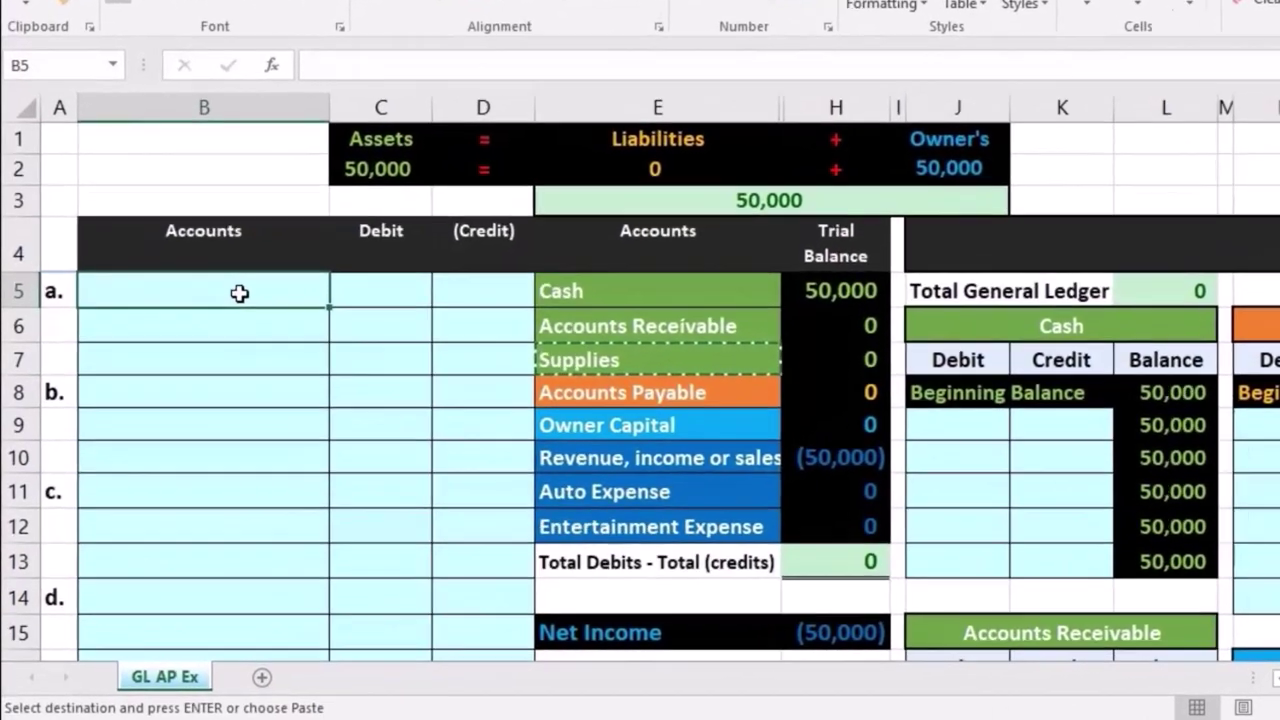
right_click(198, 368)
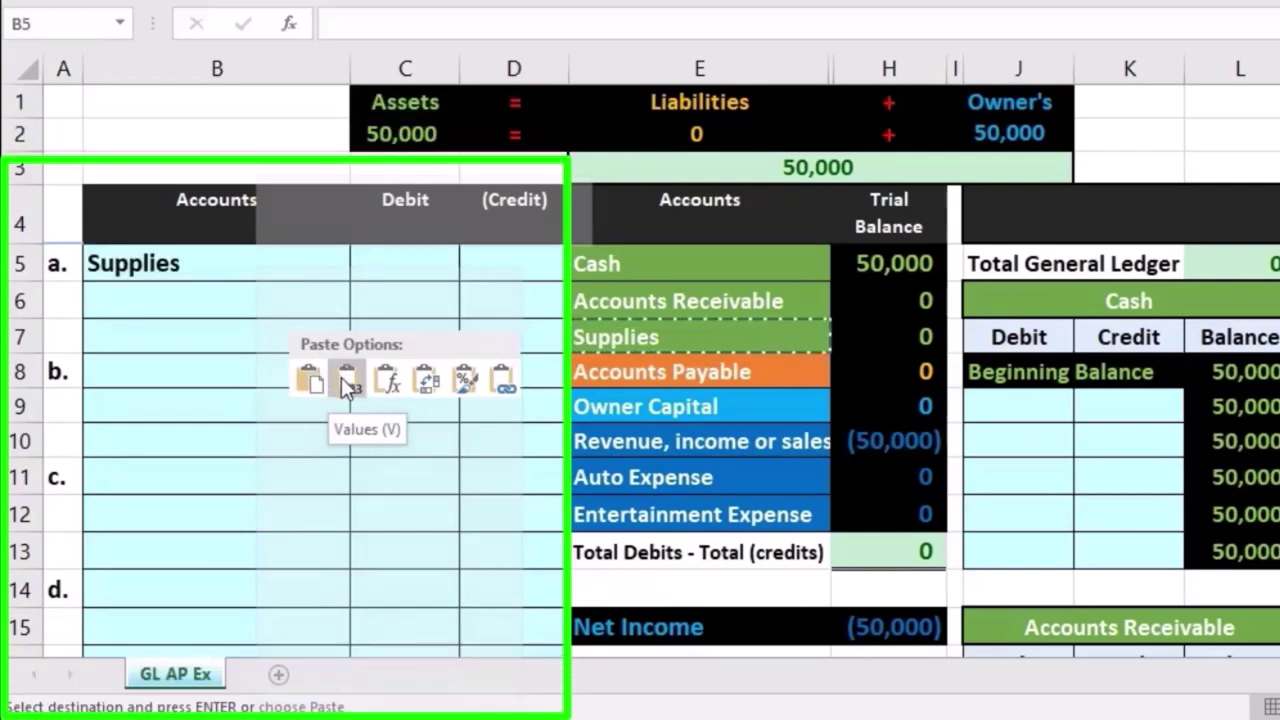
left_click(341, 377)
Enter a 585 debit for Supplies in C5 and the matching credit in D6 with the formula =-C5
left_click(396, 285)
left_click(407, 263)
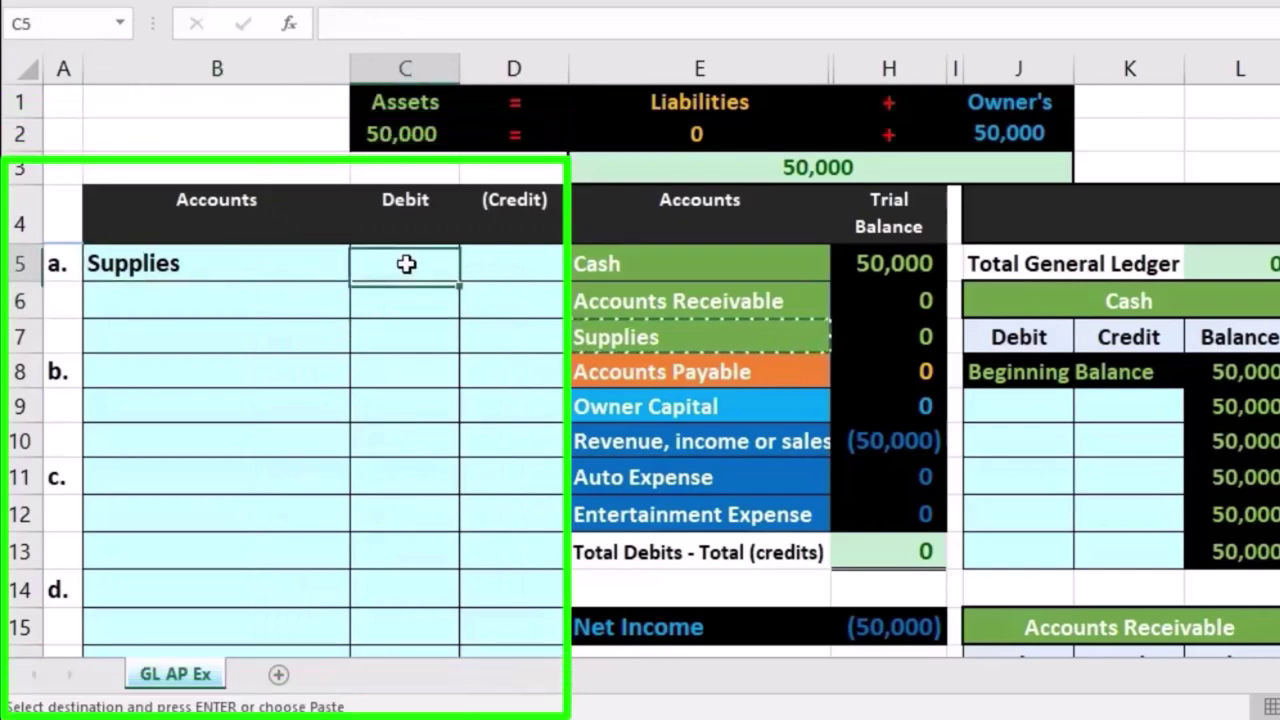
scroll(407, 297, "down", 3)
scroll(405, 297, "up", 3)
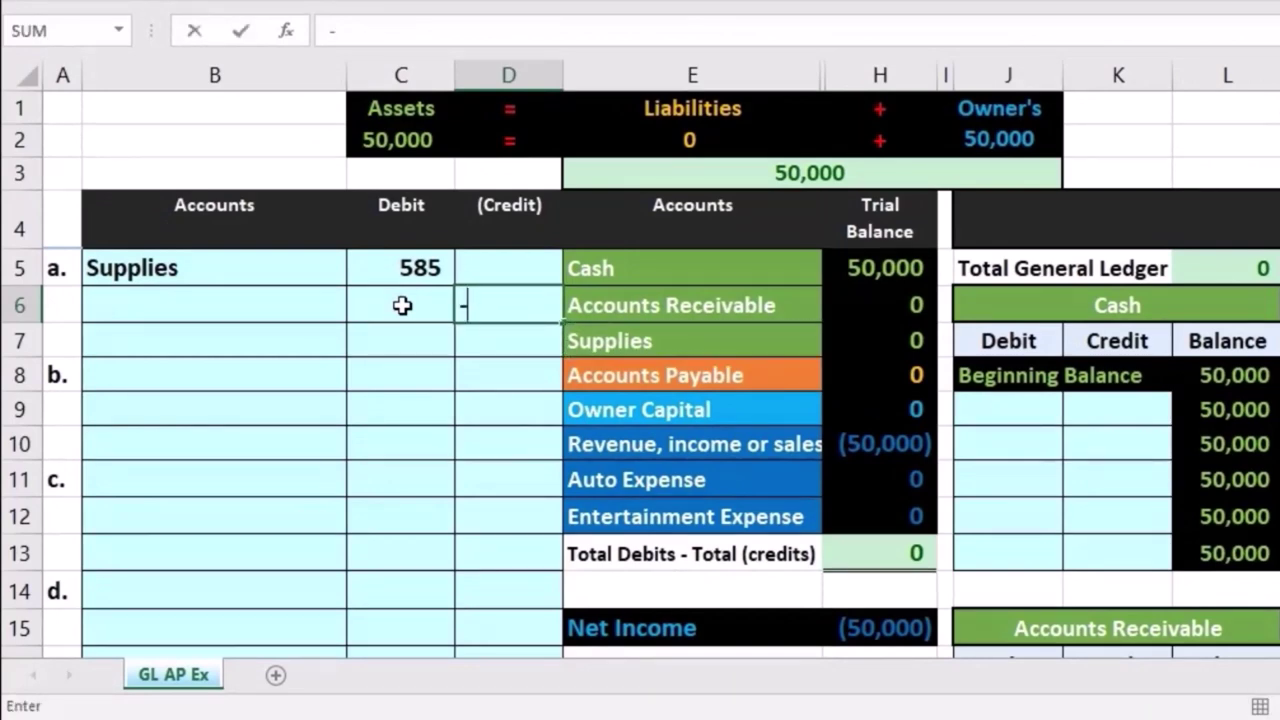
left_click(408, 268)
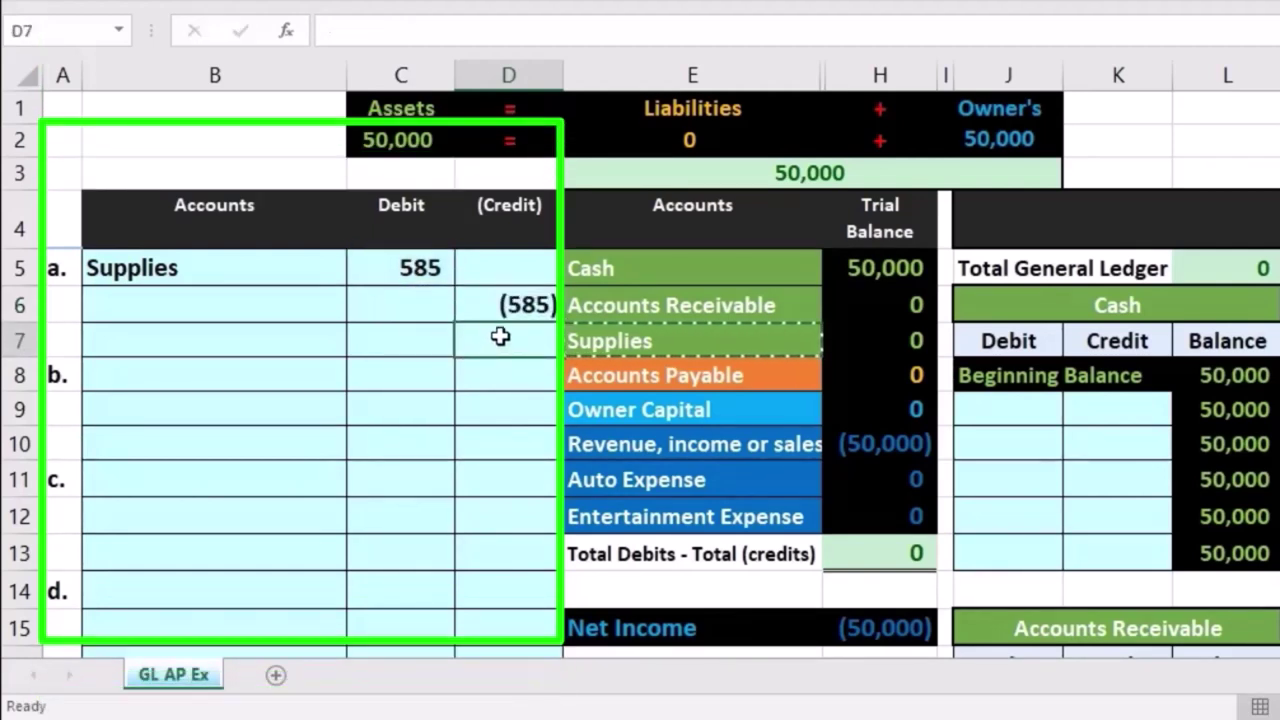
left_click(500, 305)
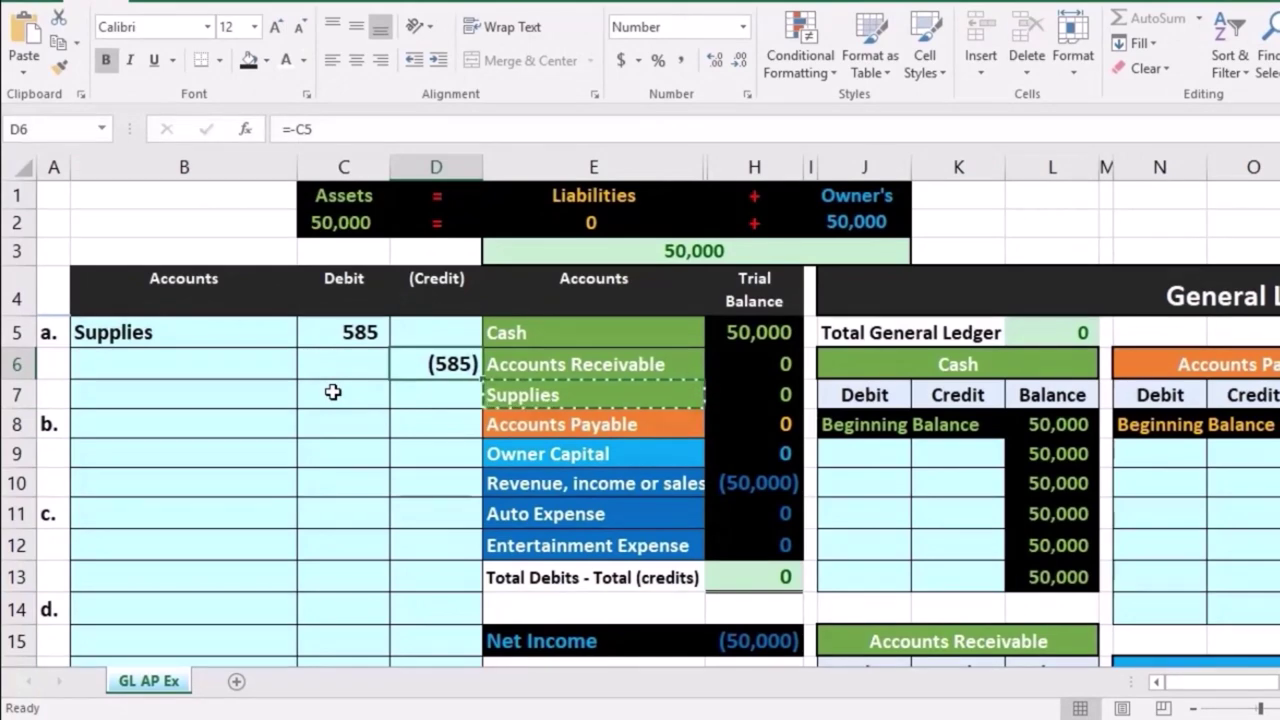
left_click(333, 392)
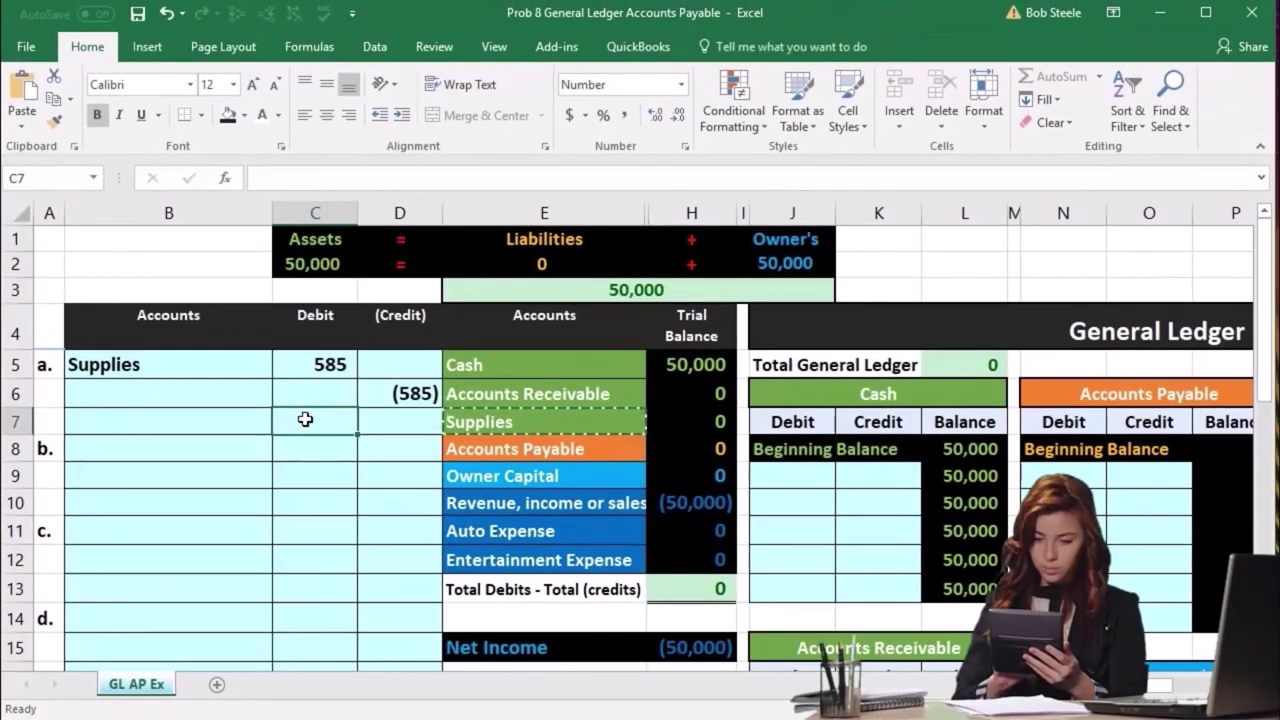
Copy Accounts Payable from the trial balance into B6 as values, then indent it with leading spaces as the credit account
left_click(238, 394)
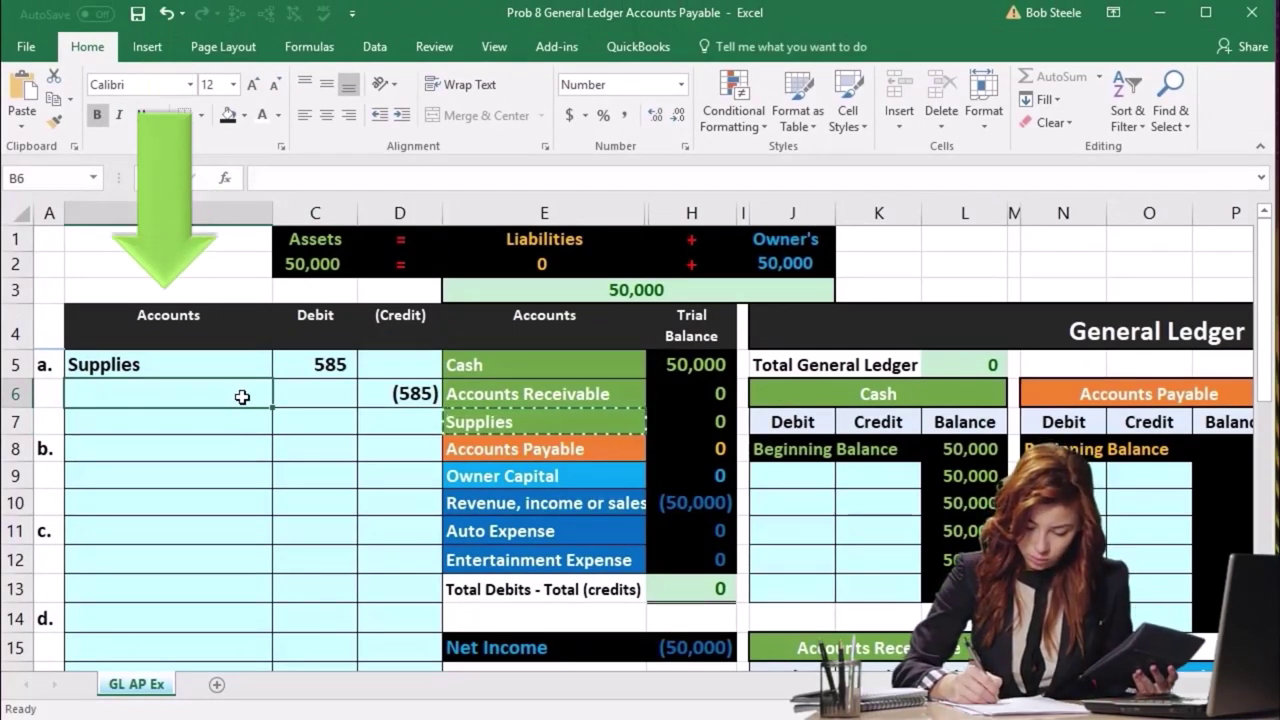
left_click(514, 451)
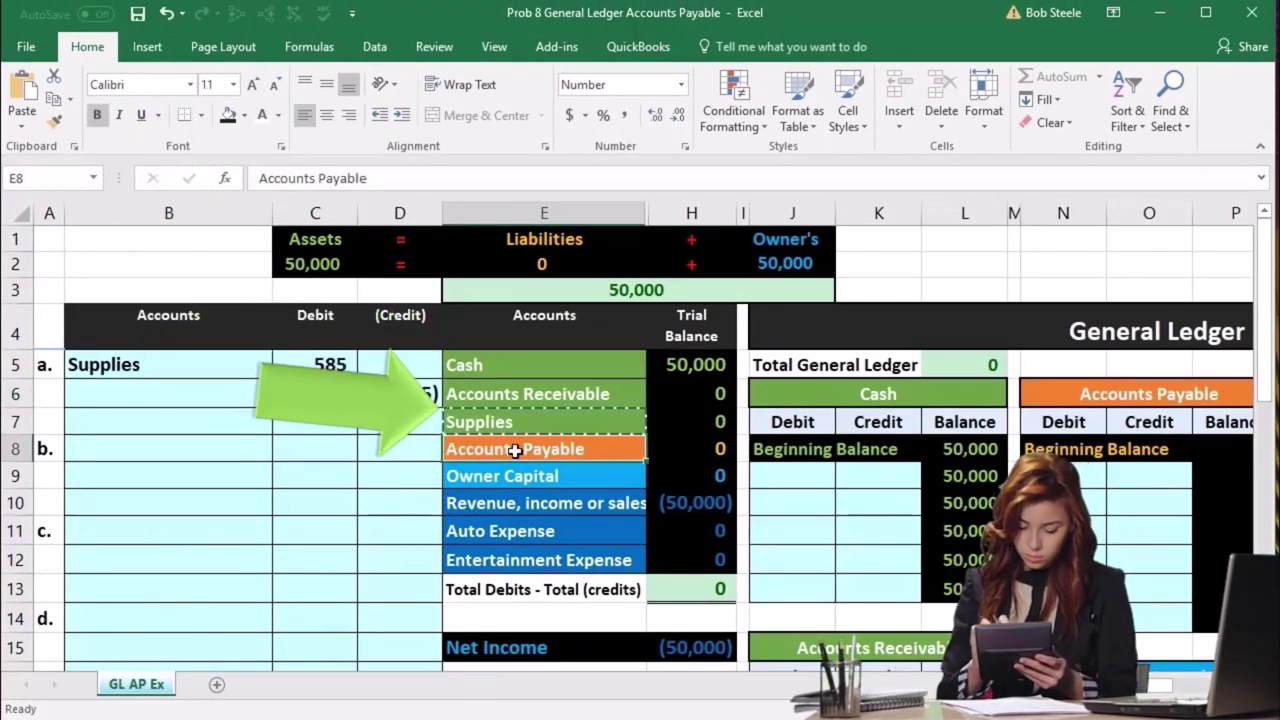
scroll(514, 451, "down", 3)
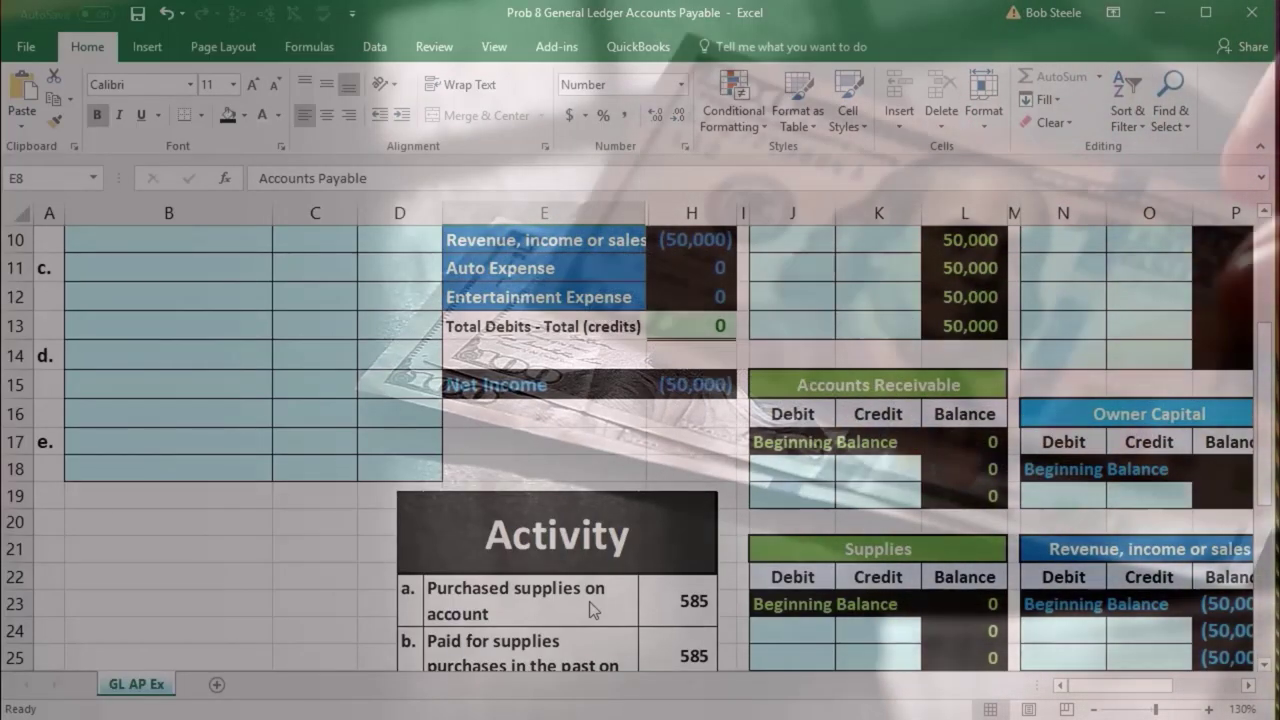
scroll(589, 601, "up", 3)
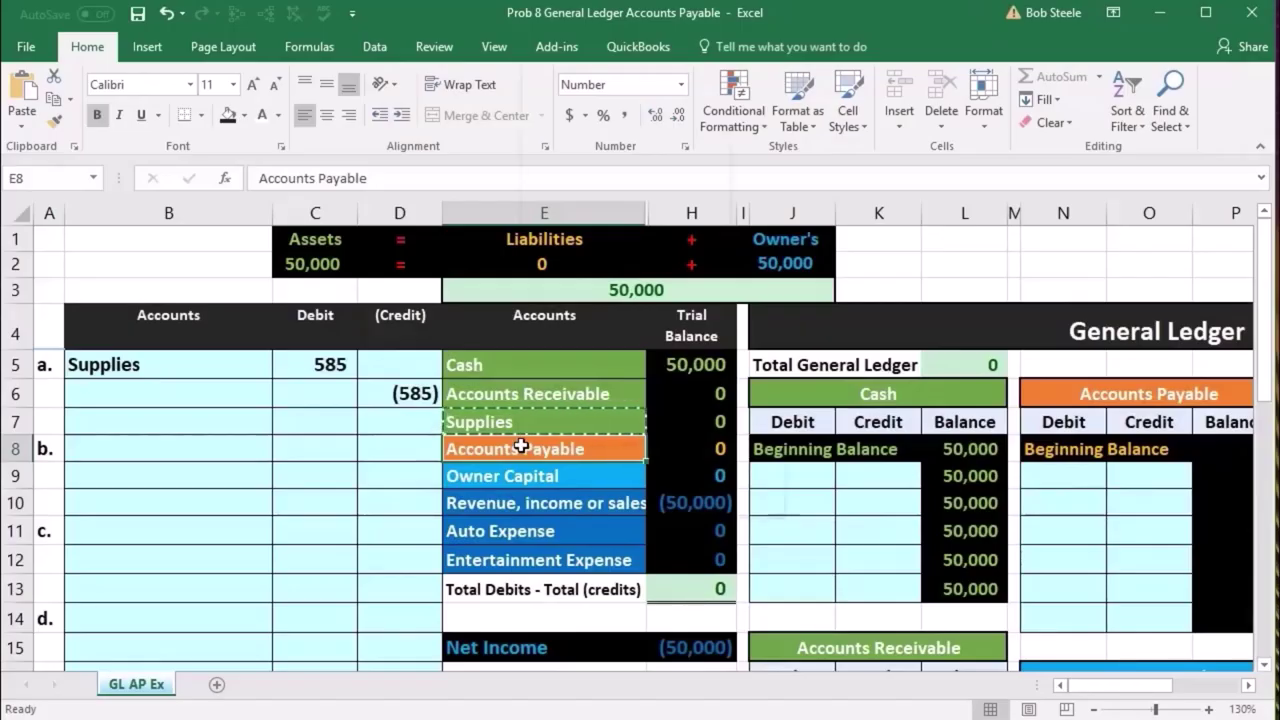
right_click(521, 446)
left_click(551, 60)
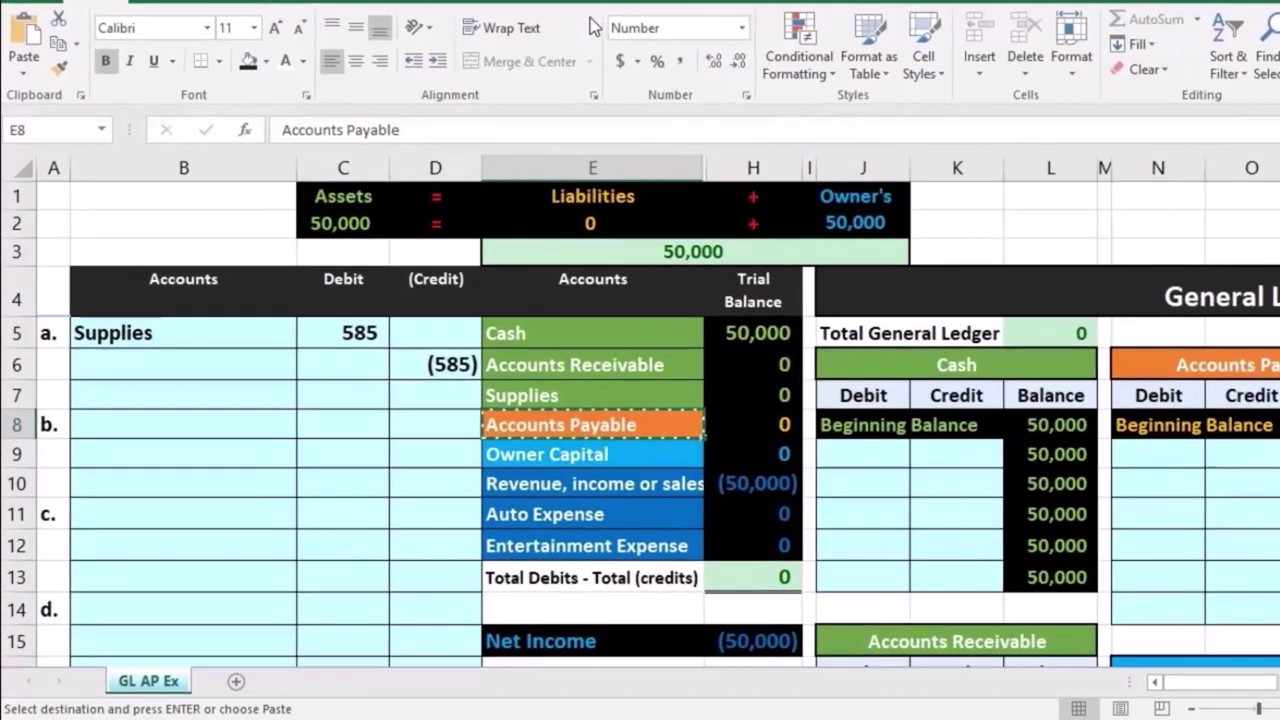
left_click(183, 388)
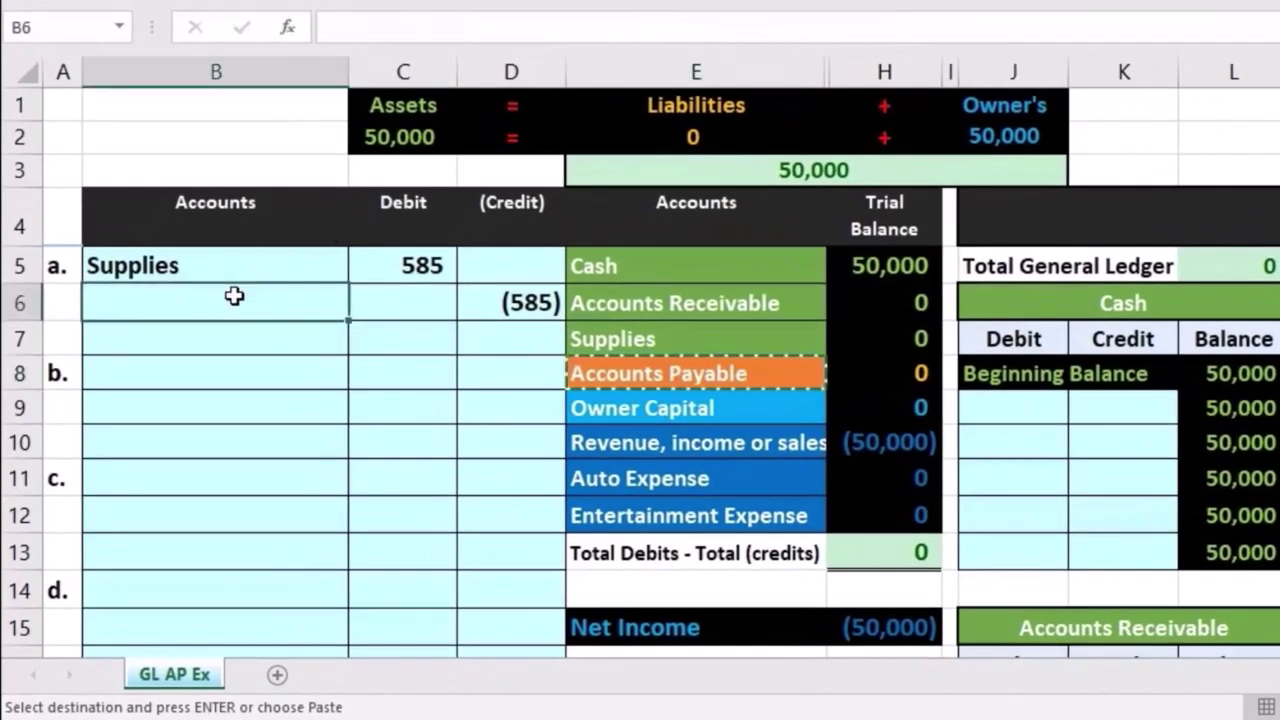
right_click(234, 296)
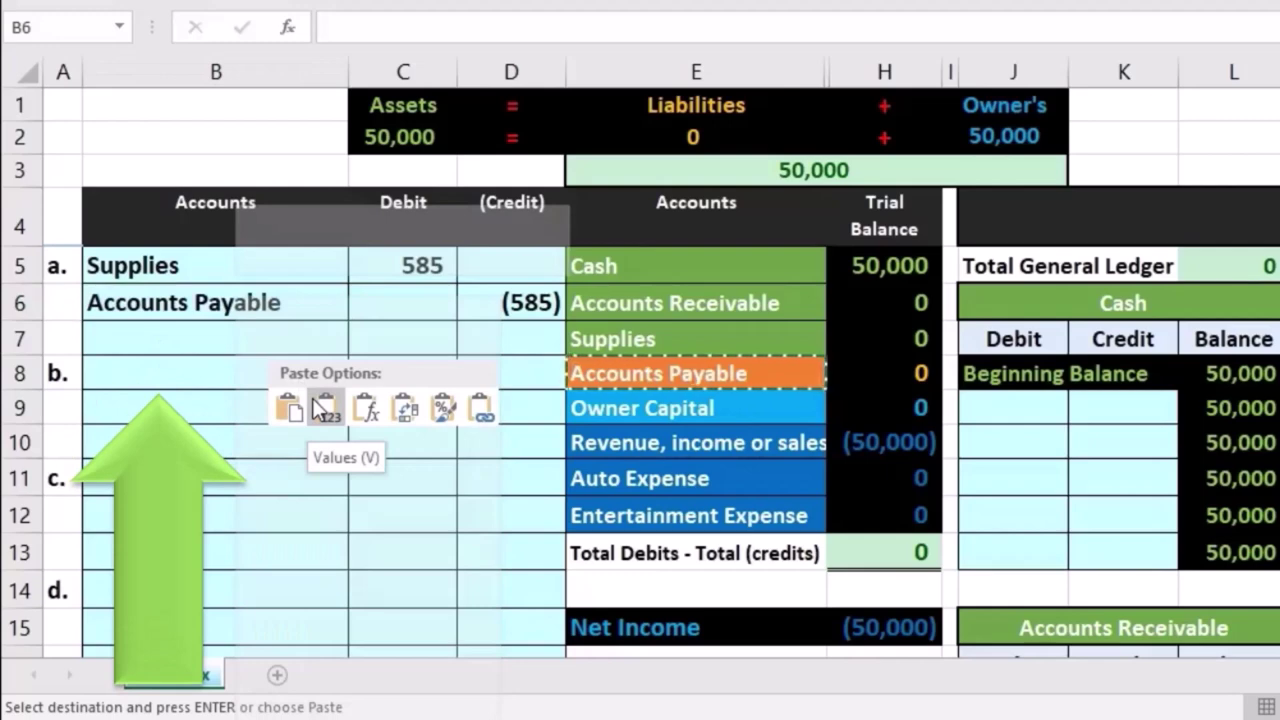
left_click(313, 400)
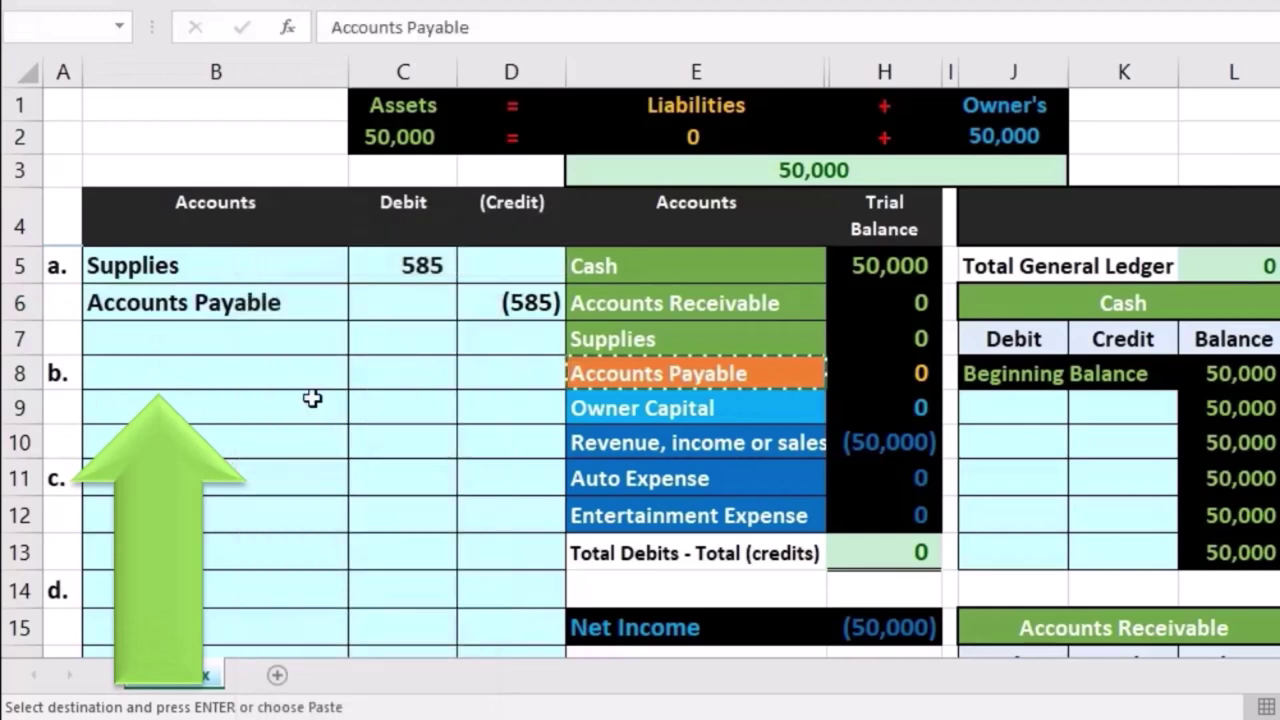
double_click(88, 302)
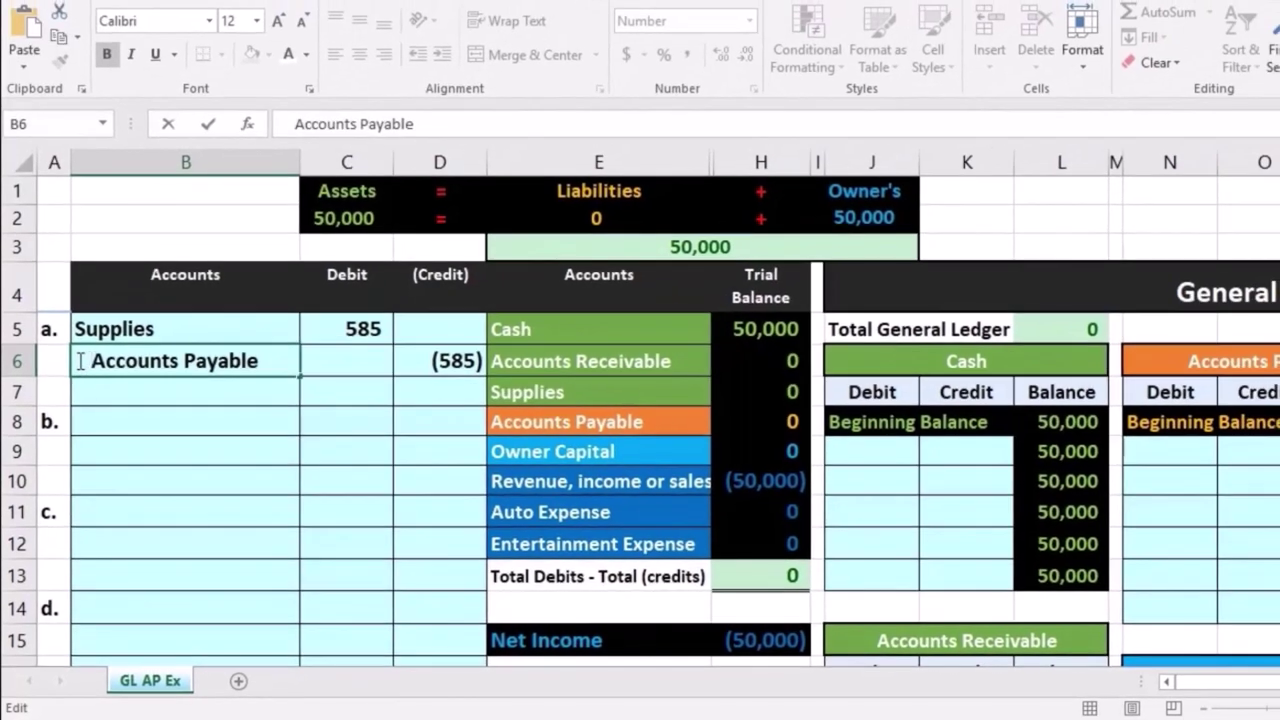
key("Return")
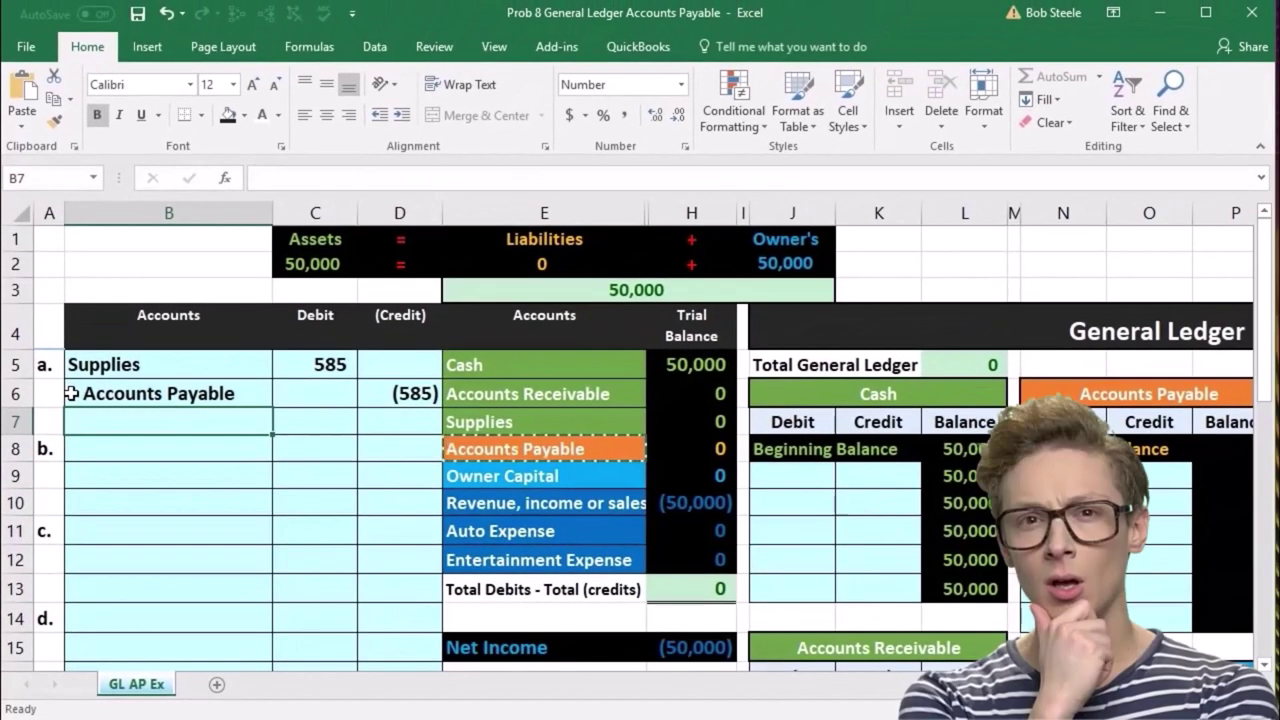
left_click(86, 392)
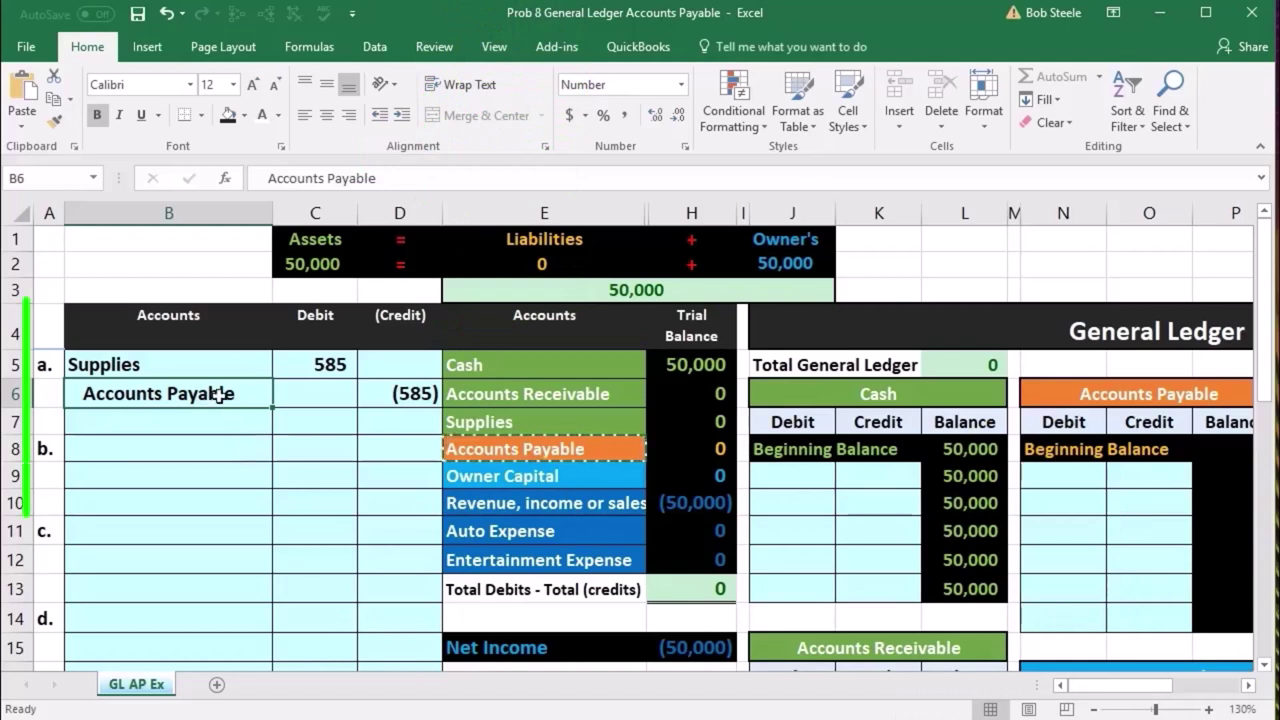
left_click_drag(265, 387, 396, 381)
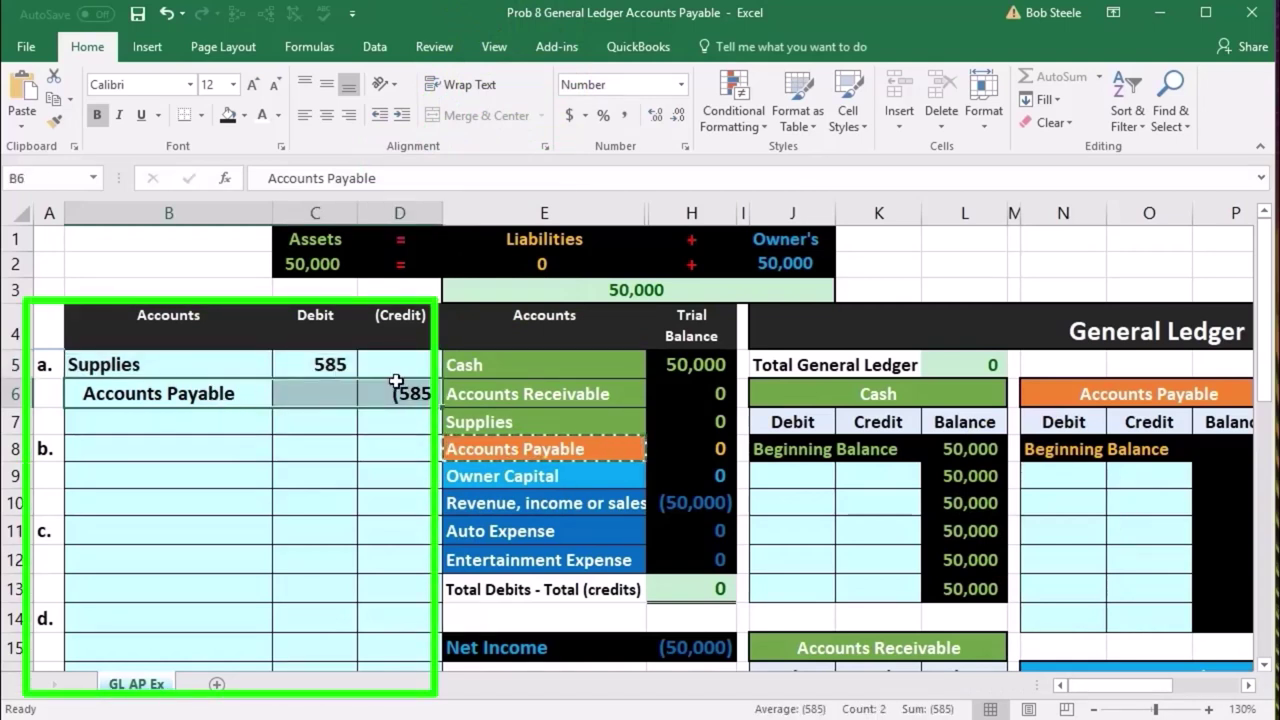
left_click(330, 366)
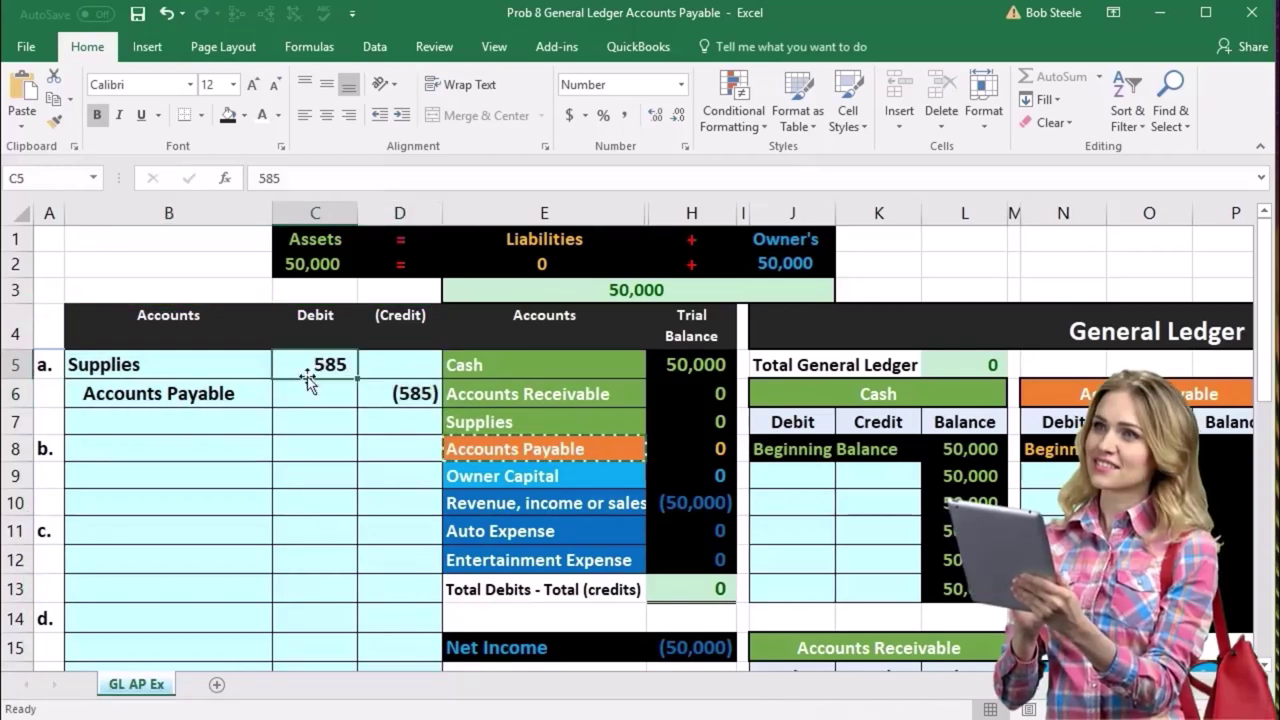
Review the Supplies debit and Accounts Payable credit of entry a against the matching accounts in the trial balance
left_click_drag(268, 390, 364, 389)
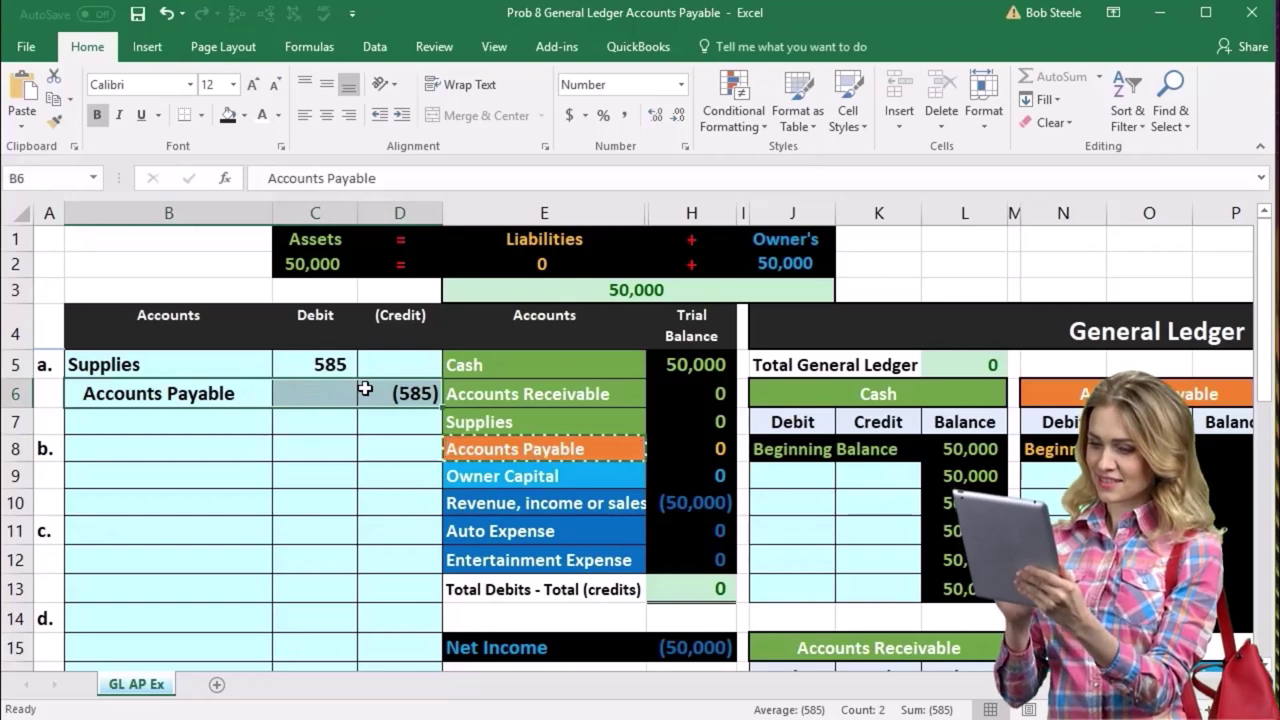
left_click(673, 452)
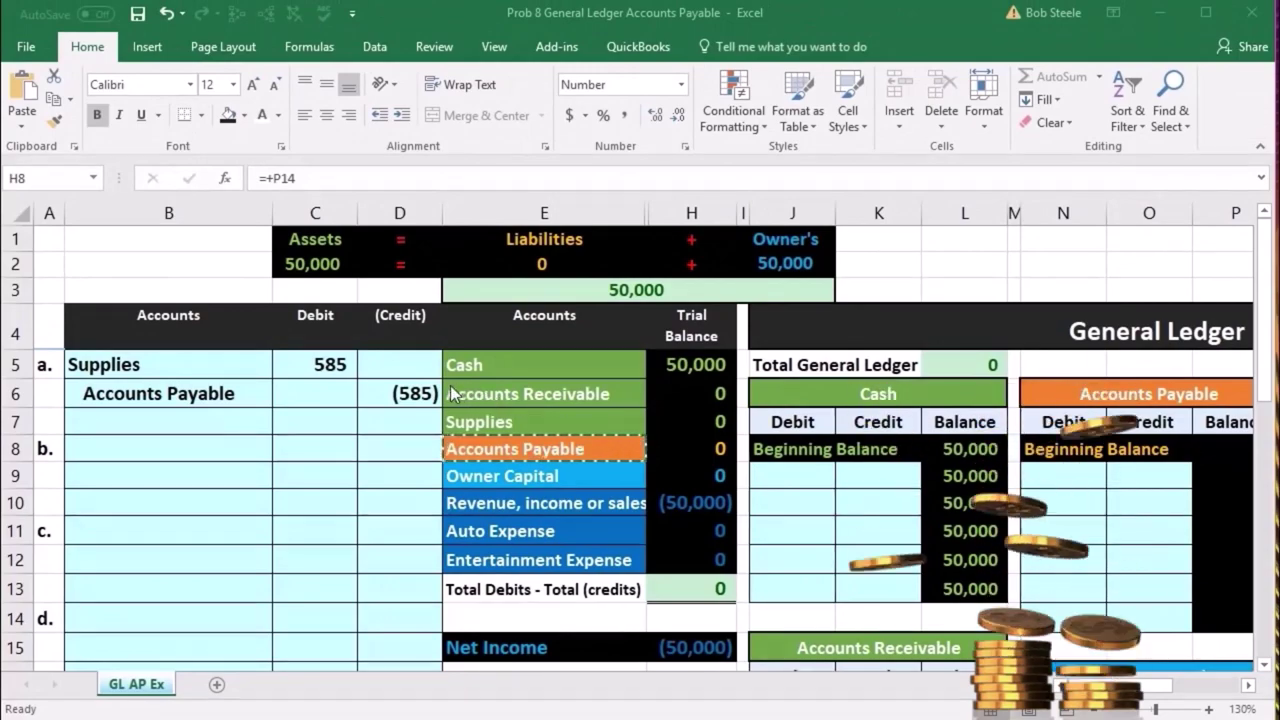
left_click(400, 393)
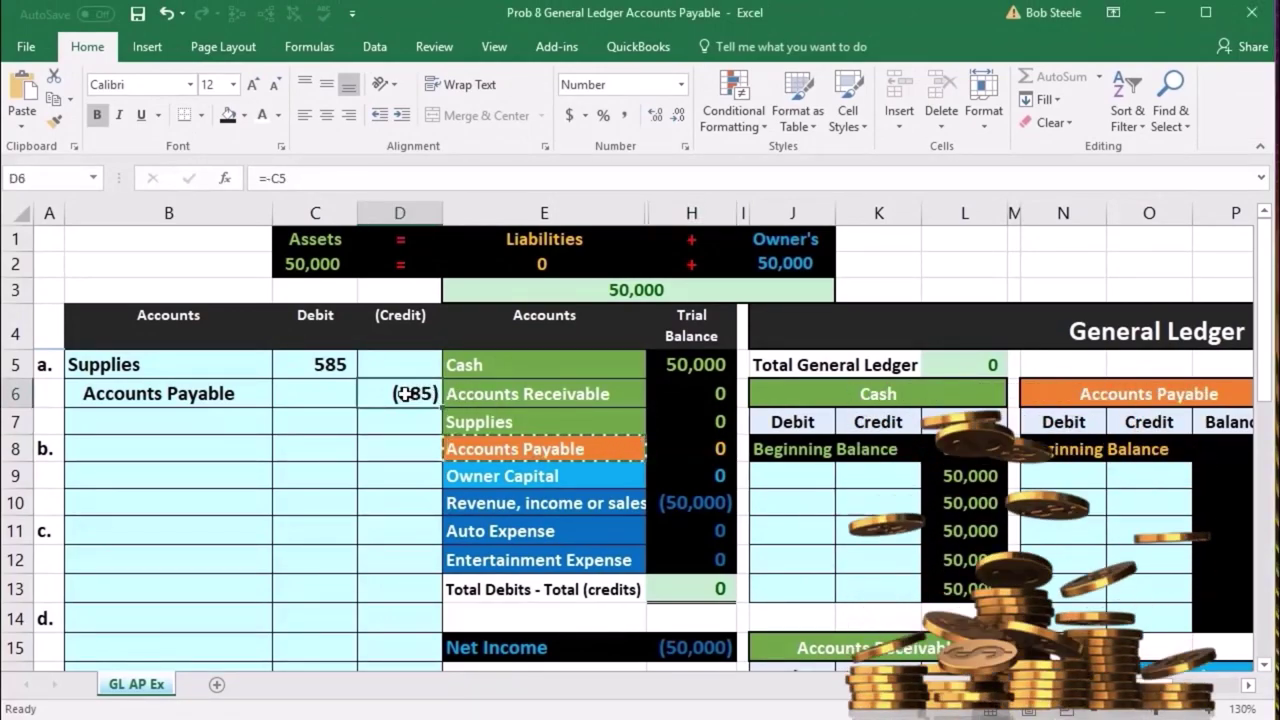
left_click(326, 368)
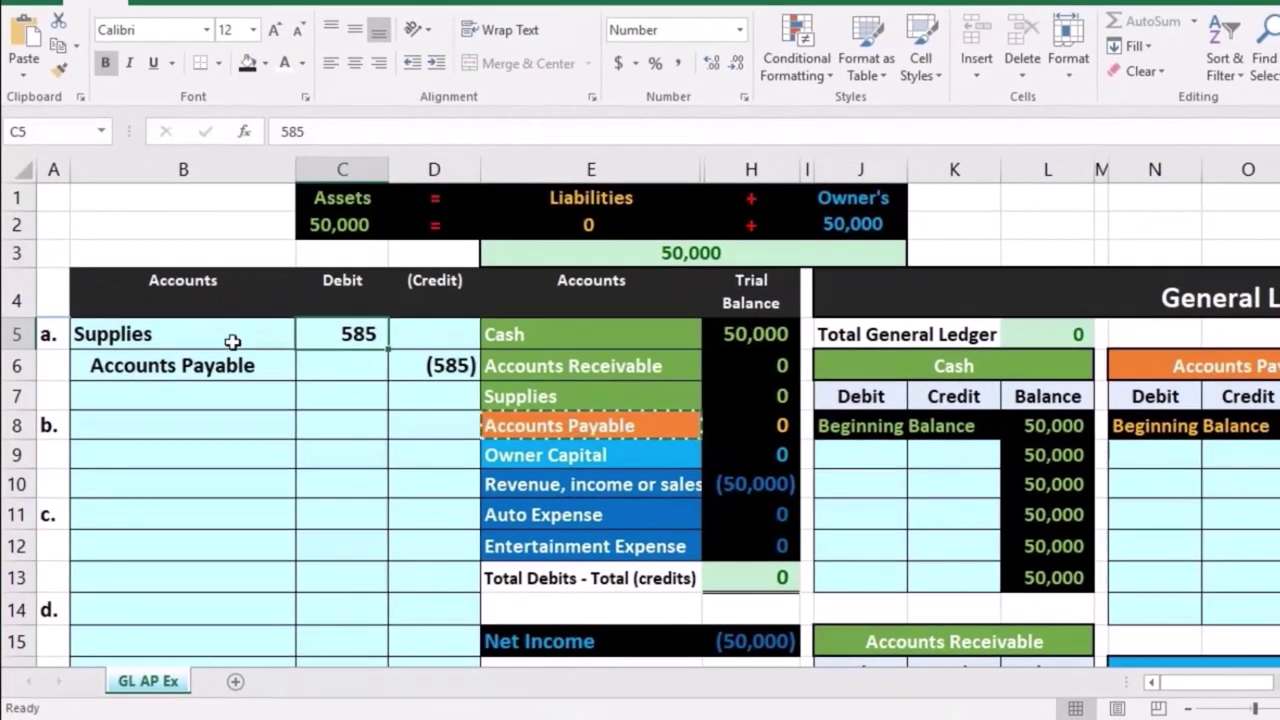
mouse_move(190, 333)
left_mouse_down()
mouse_move(417, 334)
mouse_move(414, 363)
left_mouse_up()
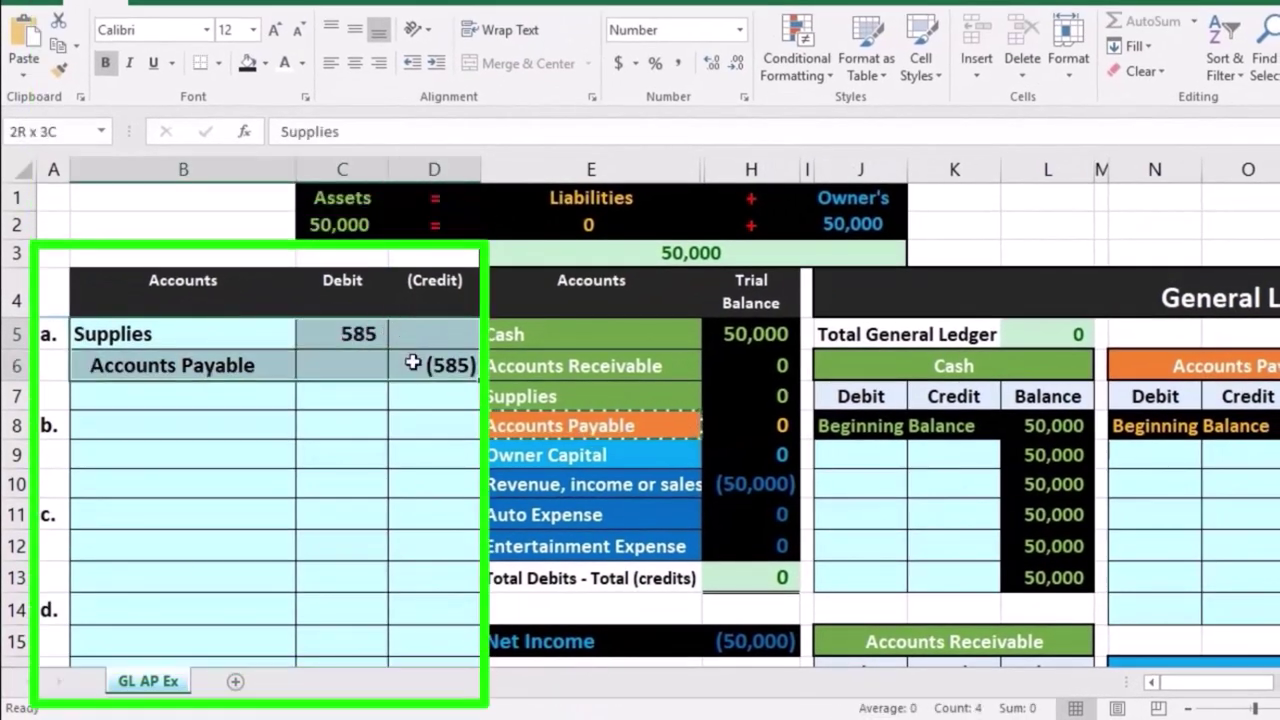
left_click_drag(237, 334, 411, 506)
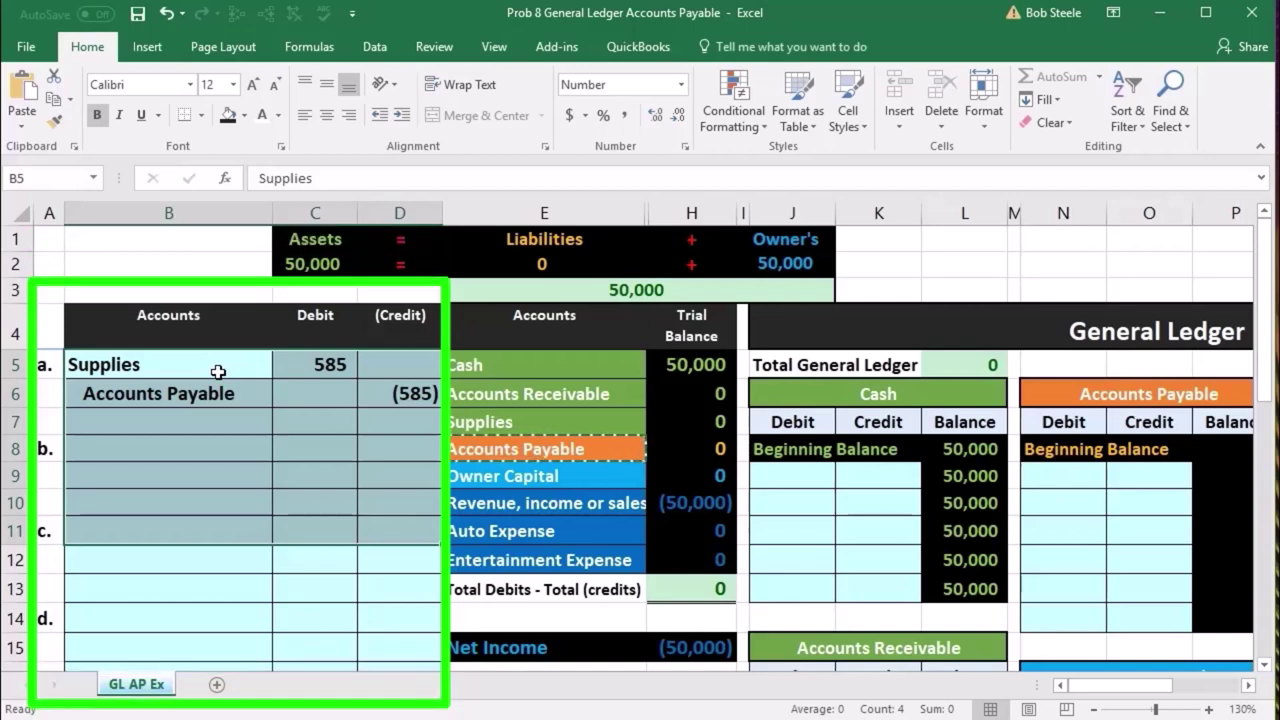
left_click(217, 384)
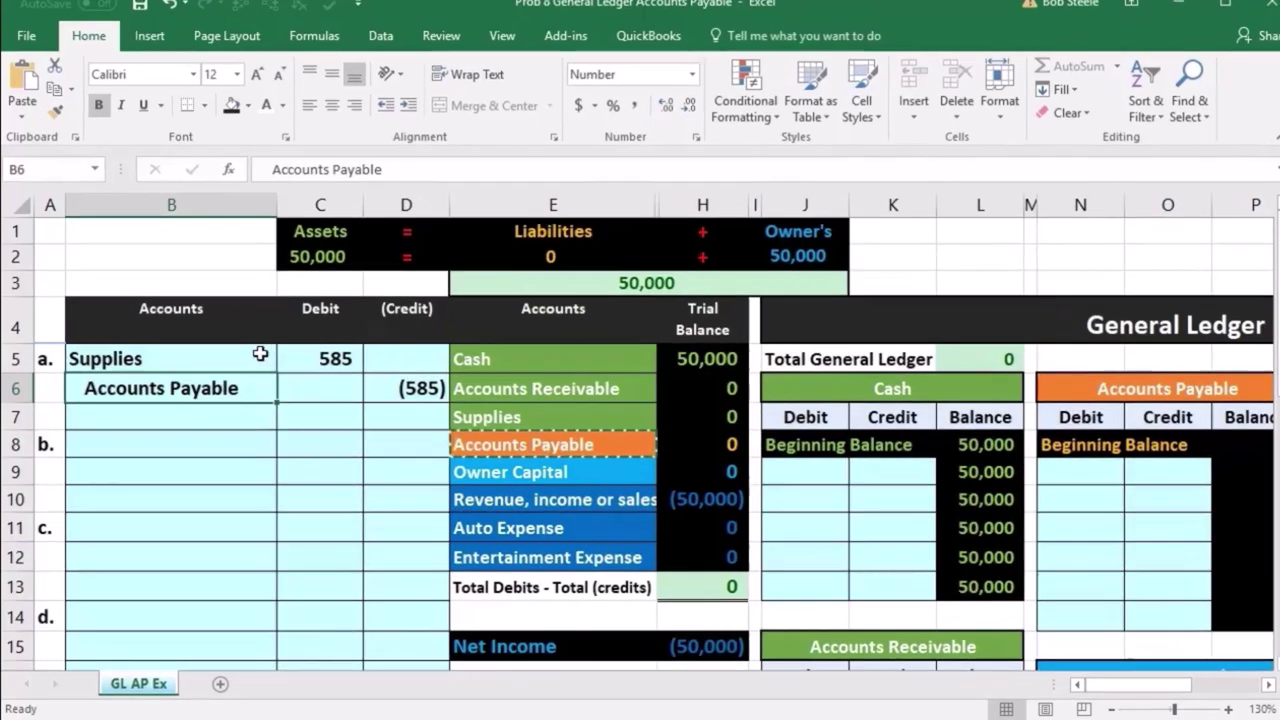
left_click_drag(255, 364, 305, 364)
left_click(549, 364)
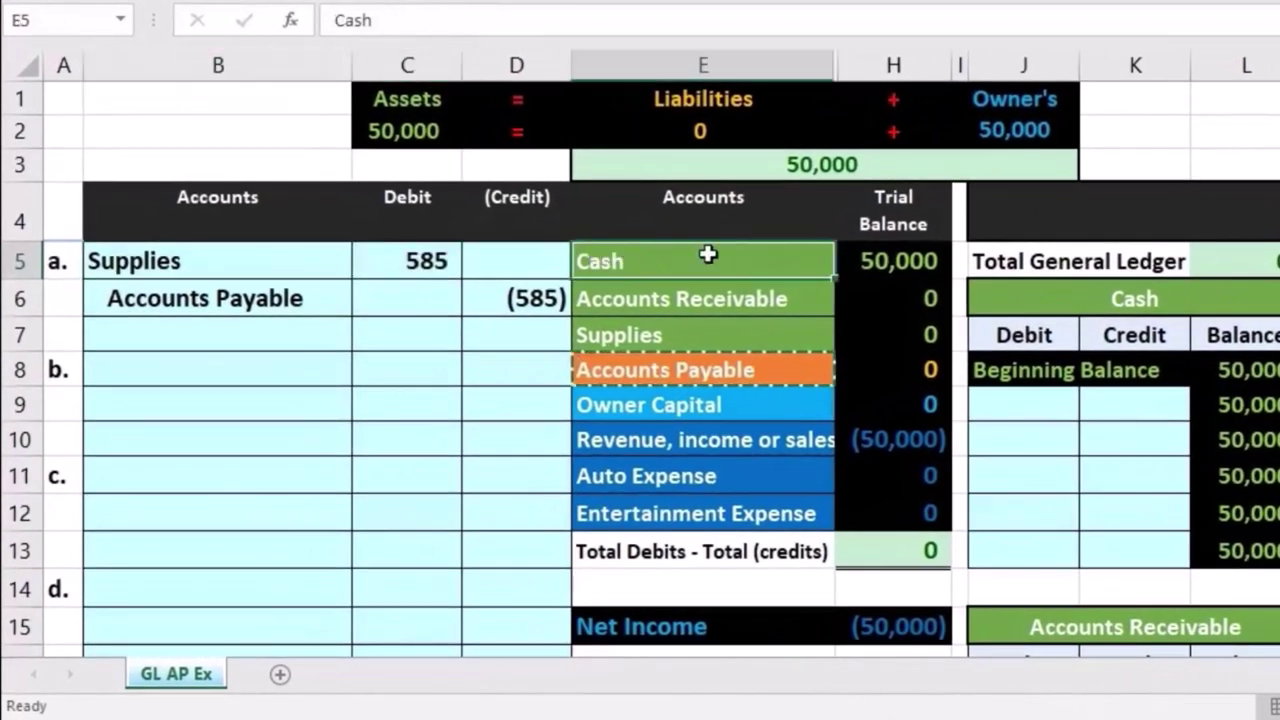
left_click_drag(708, 255, 858, 328)
left_click(775, 331)
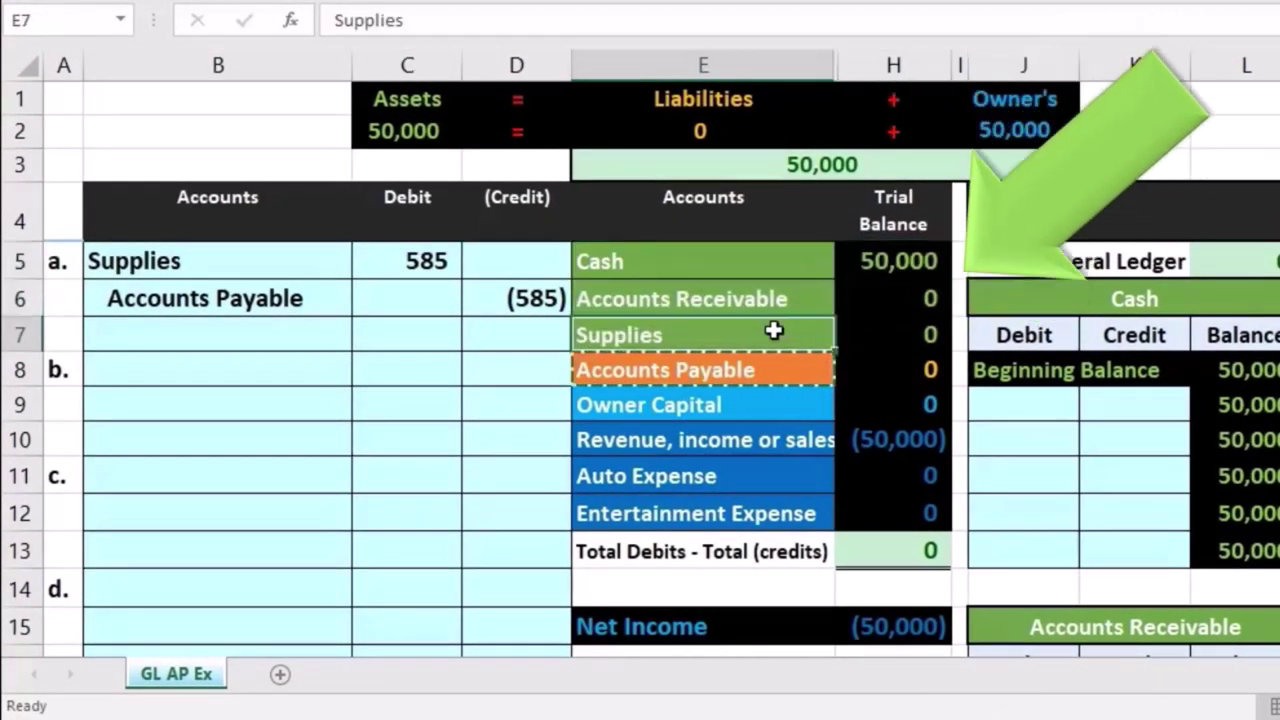
Post the Supplies debit of entry a to the Supplies ledger account by entering =C5 in J24
scroll(771, 334, "down", 1)
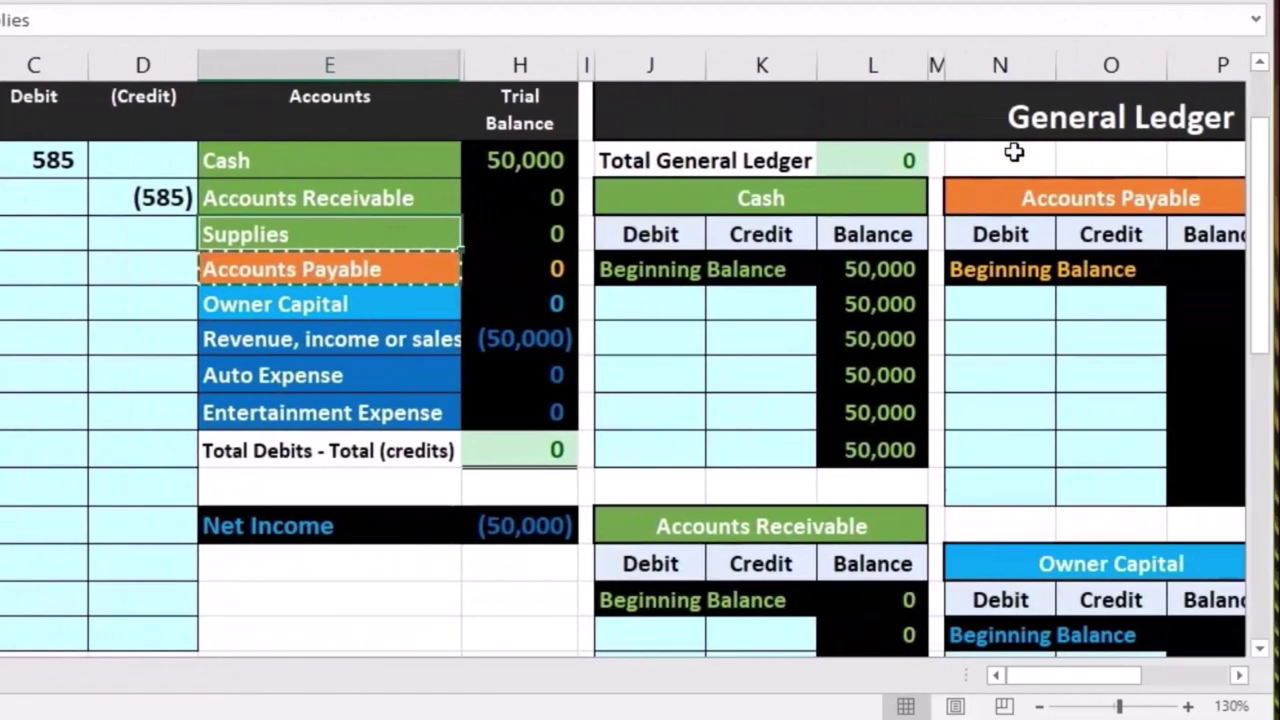
scroll(990, 343, "down", 3)
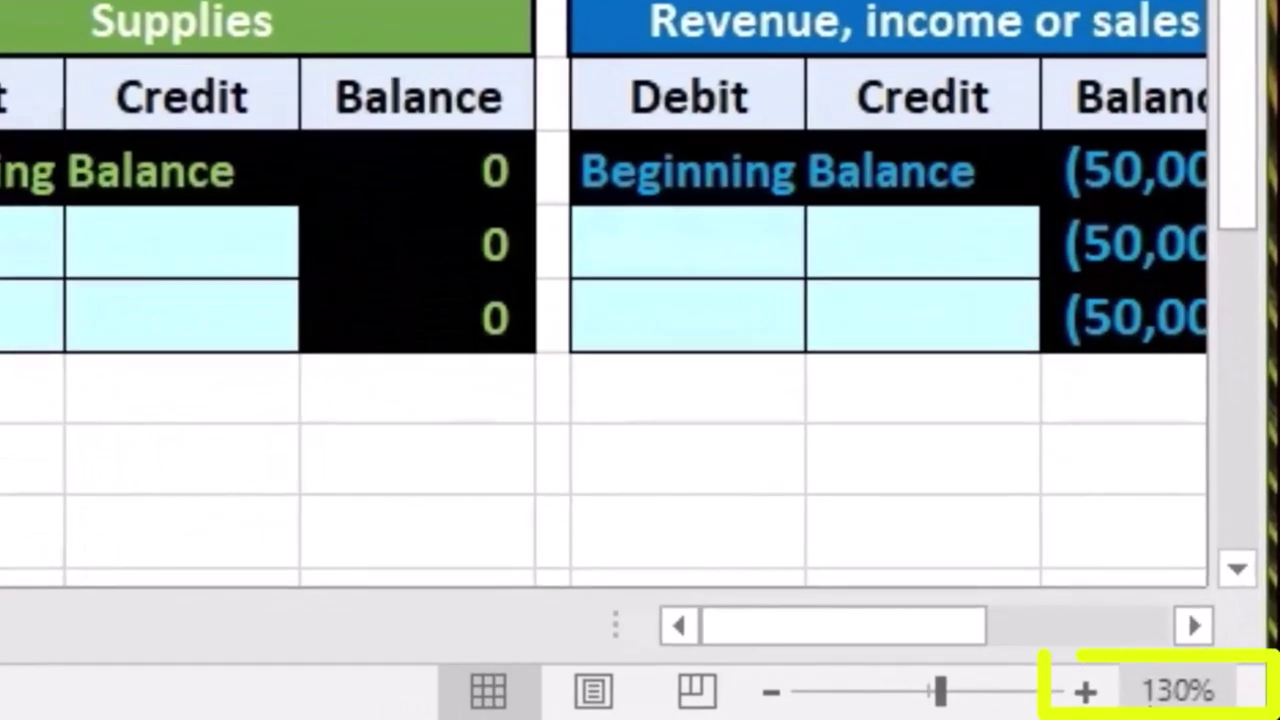
left_click(767, 695)
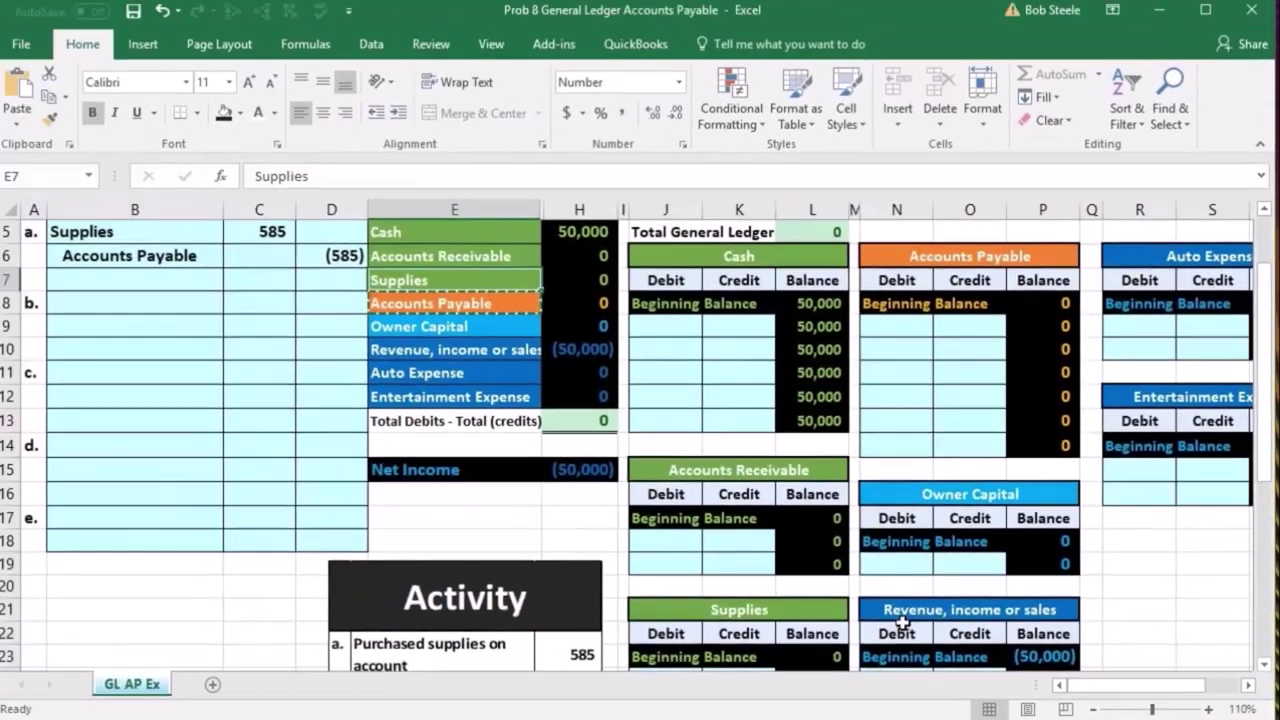
scroll(896, 560, "down", 1)
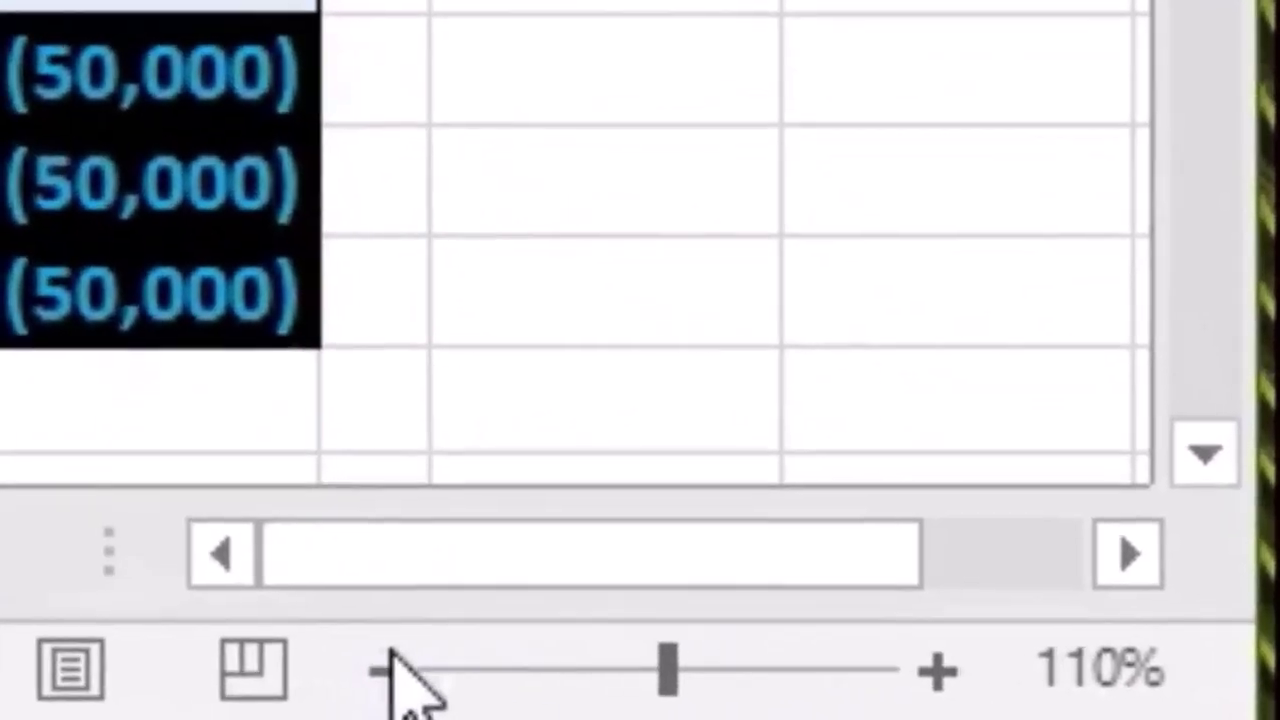
left_click(1094, 709)
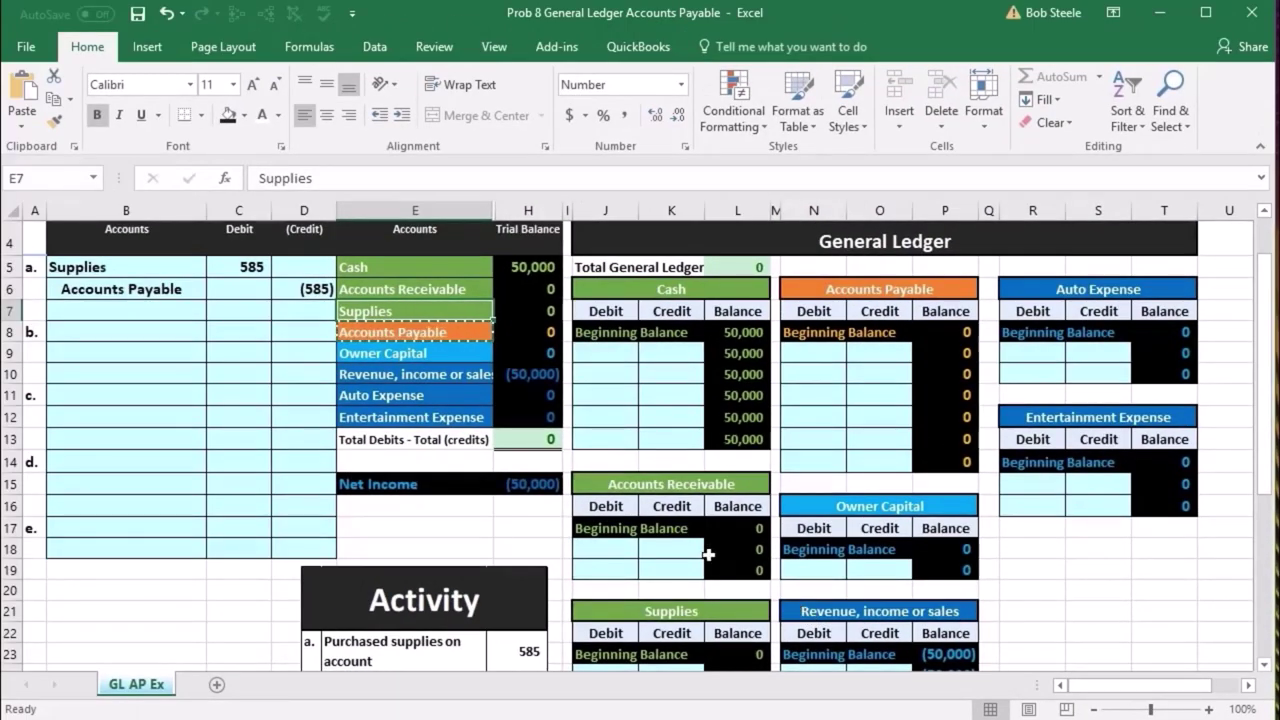
left_click(233, 266)
scroll(605, 445, "down", 1)
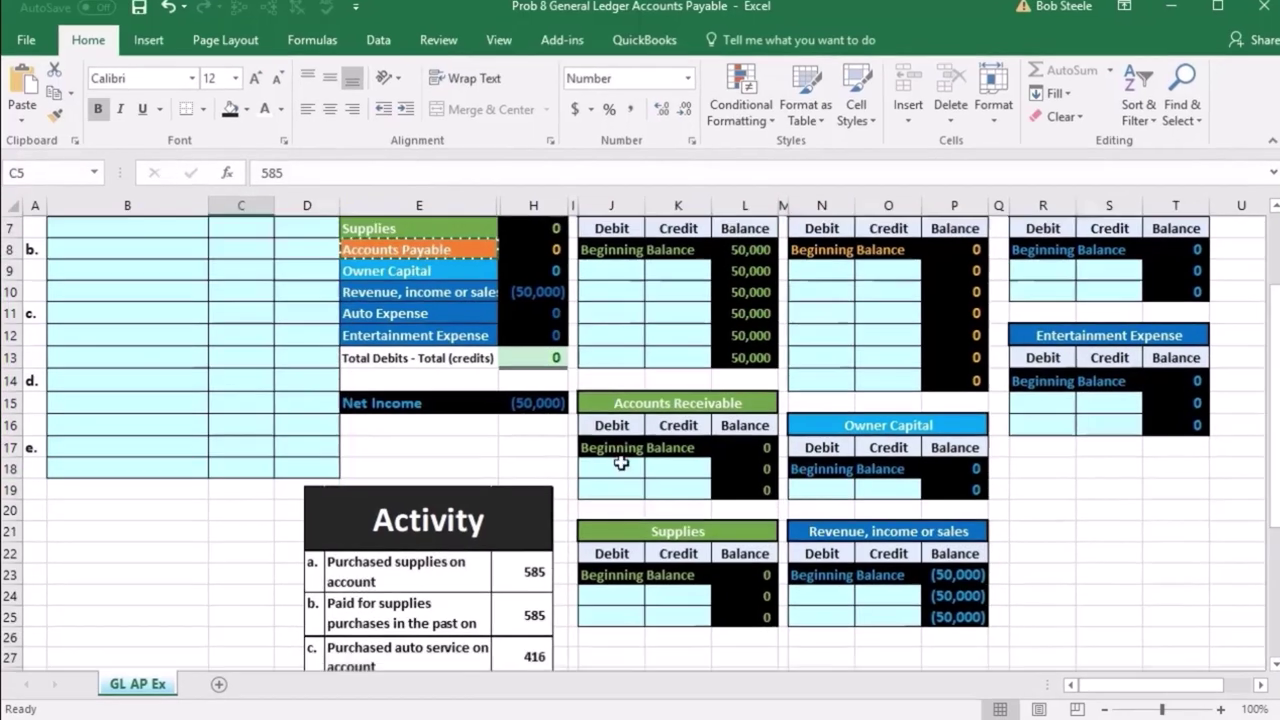
left_click(796, 496)
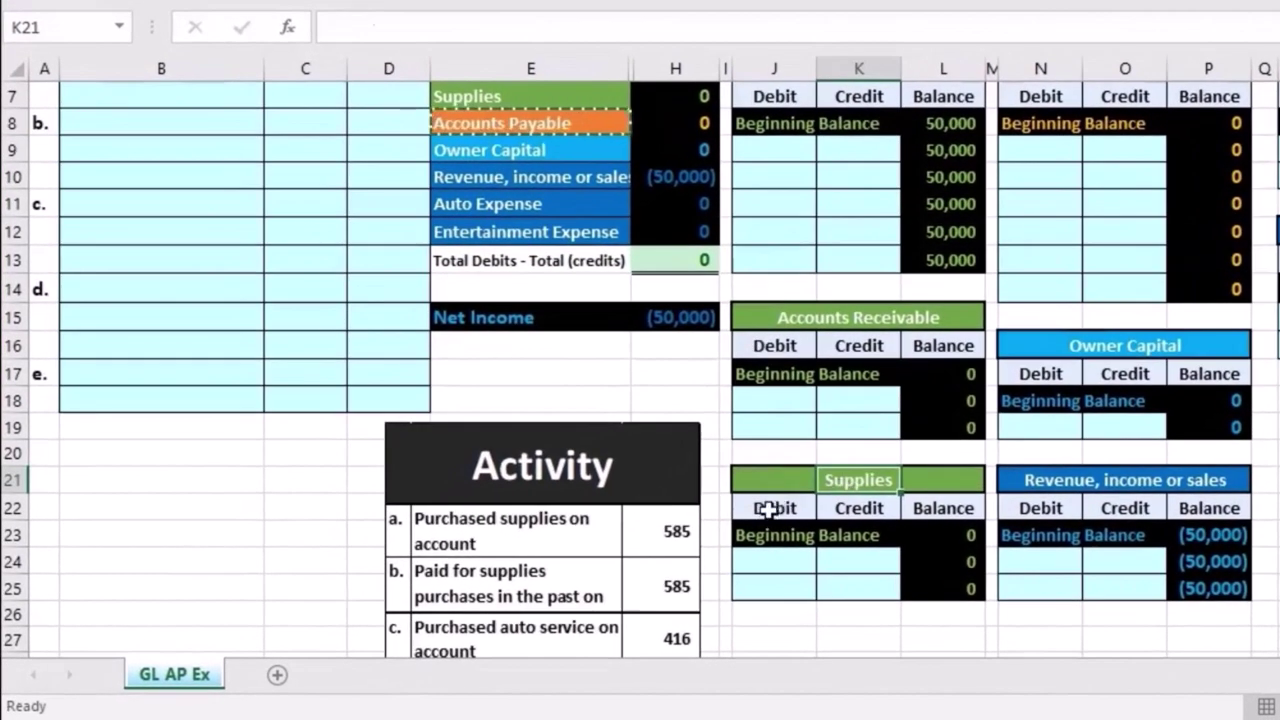
left_click(767, 510)
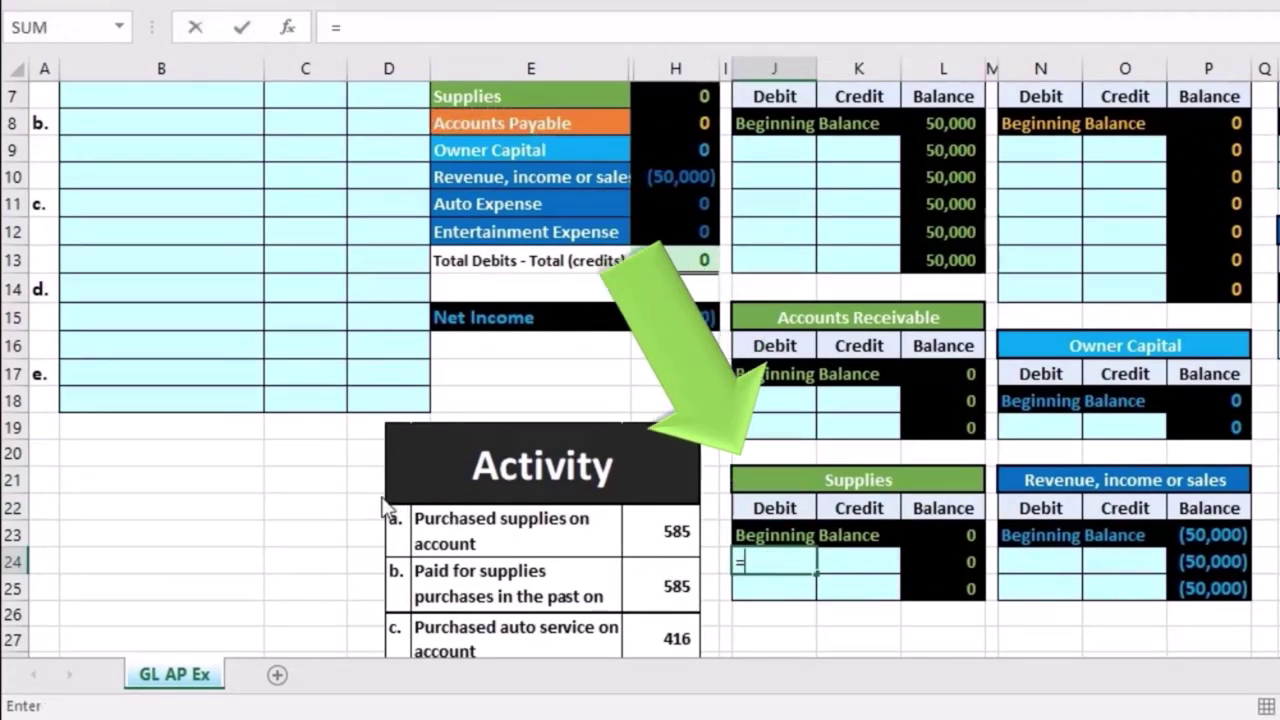
scroll(326, 350, "up", 1)
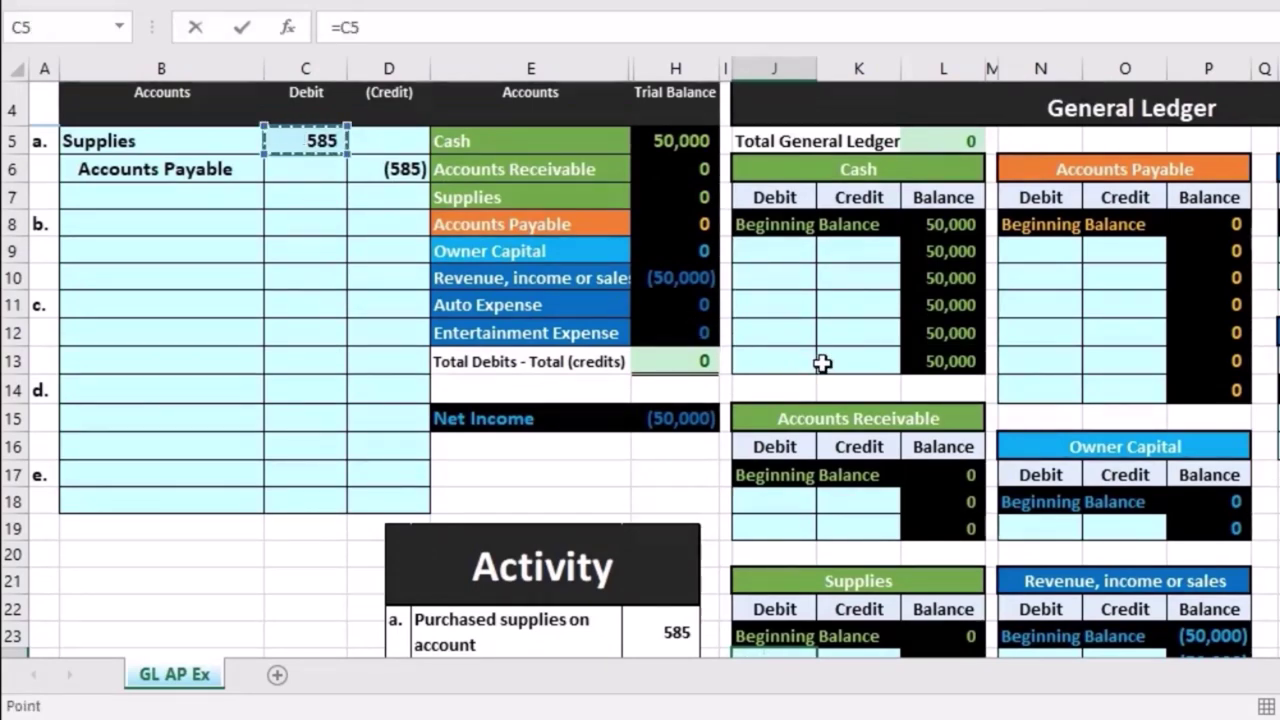
scroll(822, 363, "down", 2)
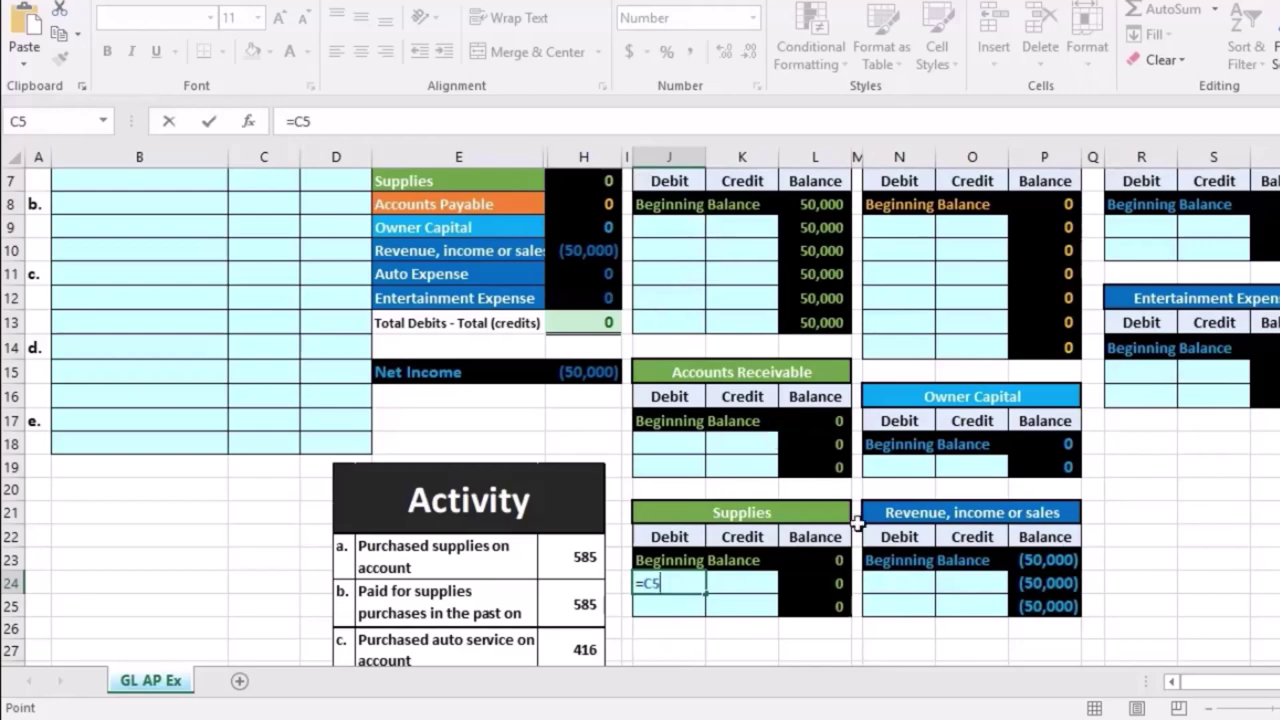
key("Return")
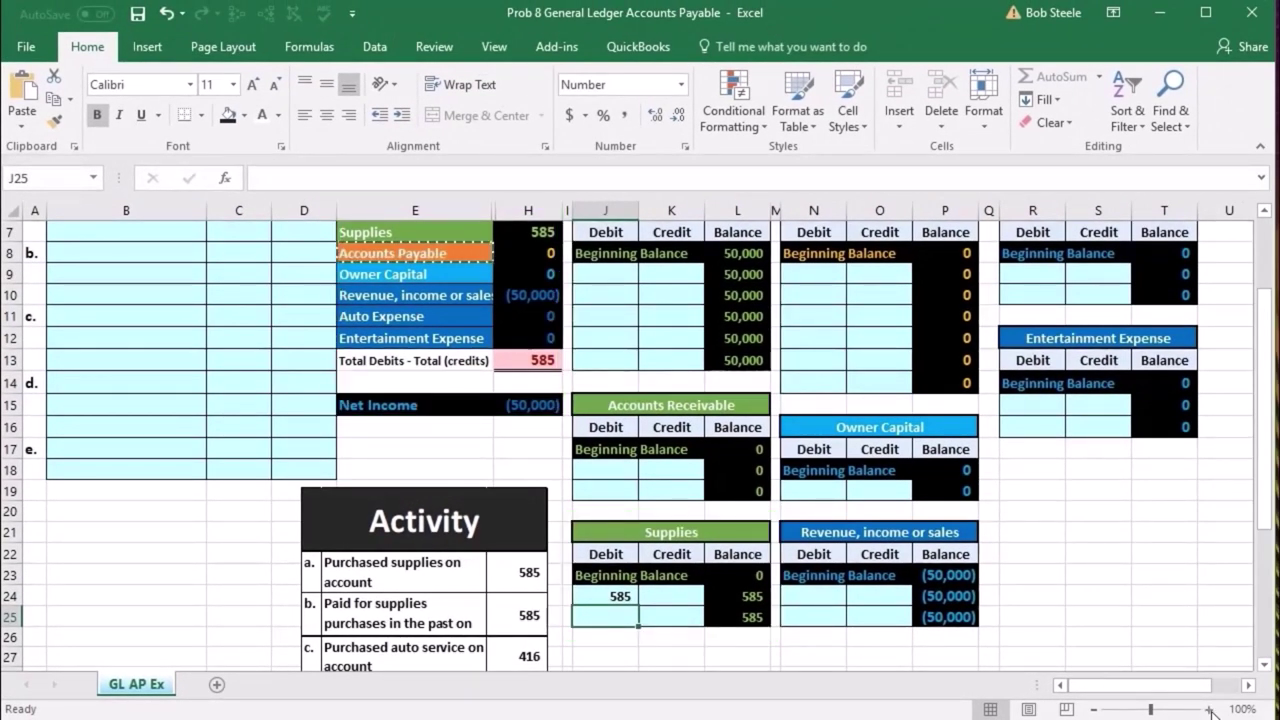
Review the posted Supplies ledger account, the Accounts Payable line of entry a and the trial balance accounts from Cash to Accounts Payable
left_click(1210, 709)
left_click(1210, 709)
left_click(1210, 709)
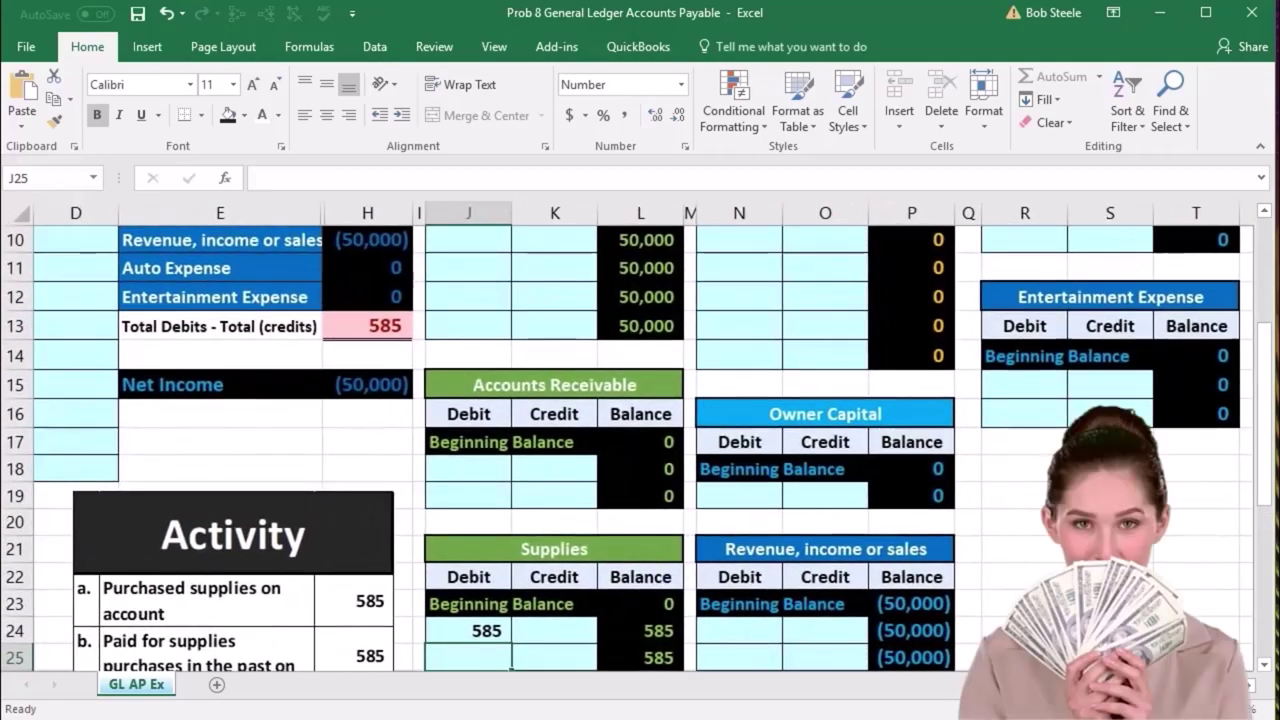
scroll(976, 491, "left", 3)
scroll(976, 491, "down", 2)
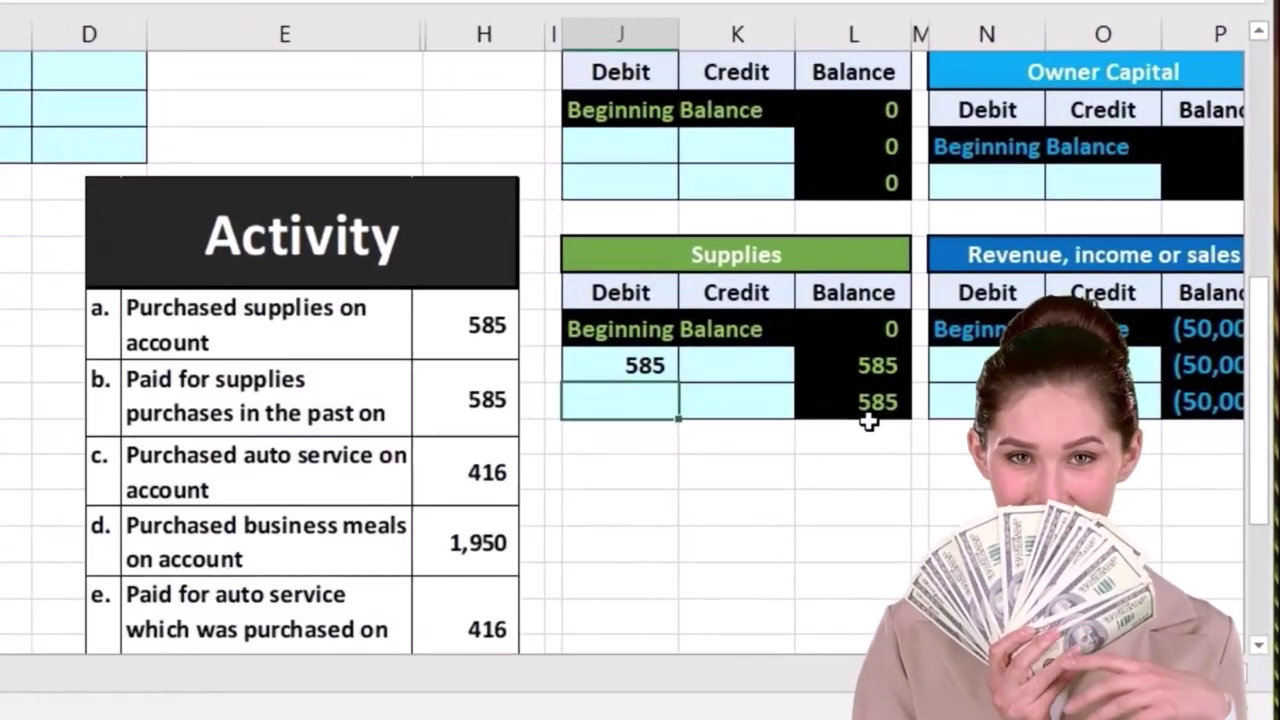
scroll(976, 491, "up", 3)
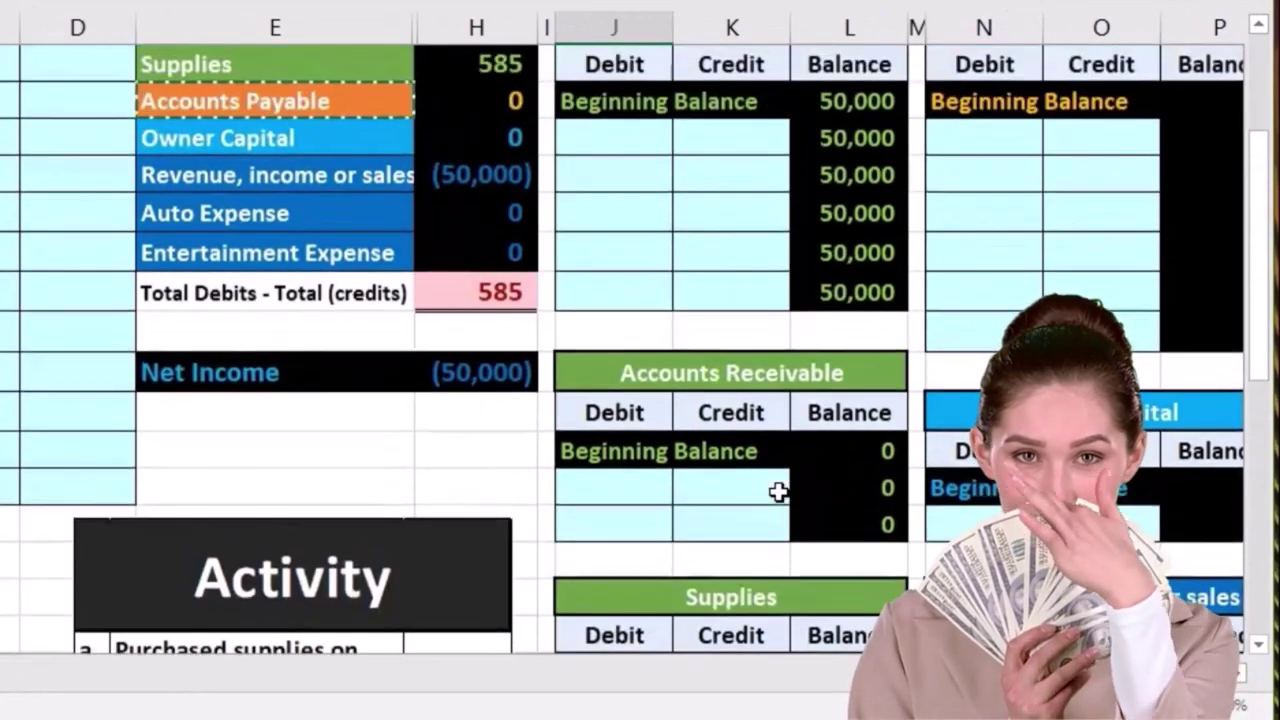
scroll(778, 491, "up", 2)
left_click(500, 313)
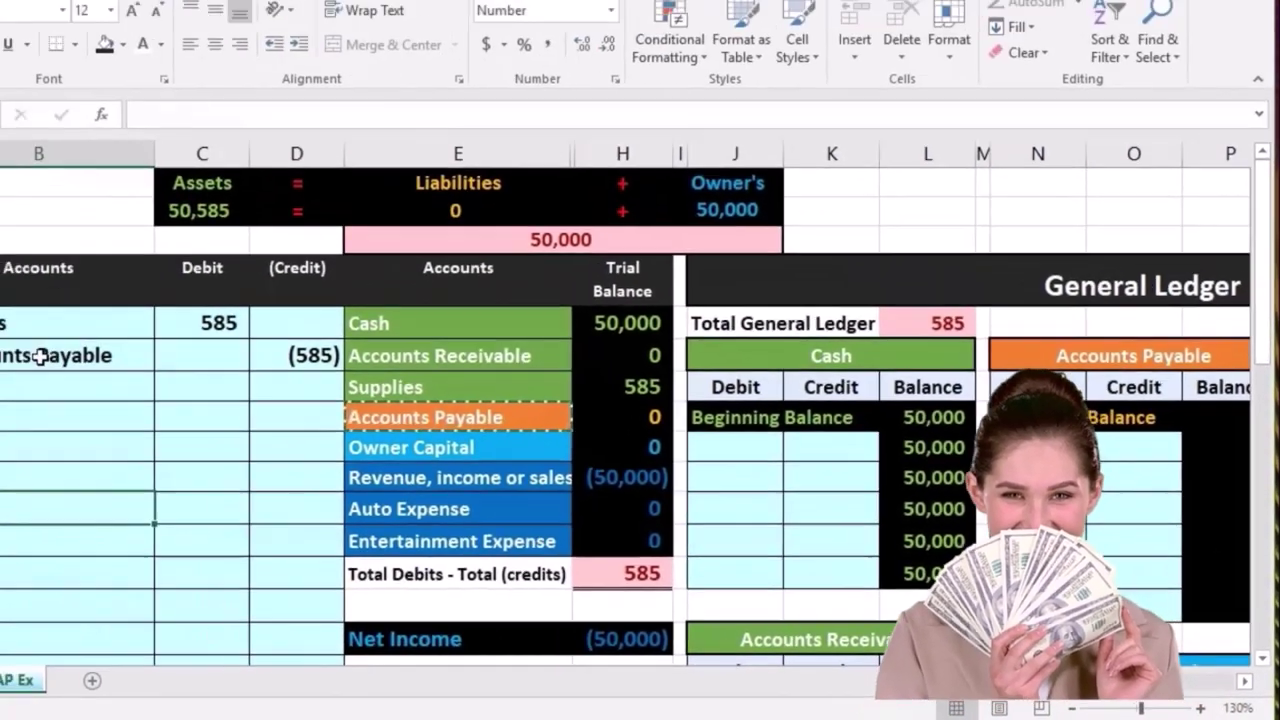
left_click_drag(38, 357, 191, 359)
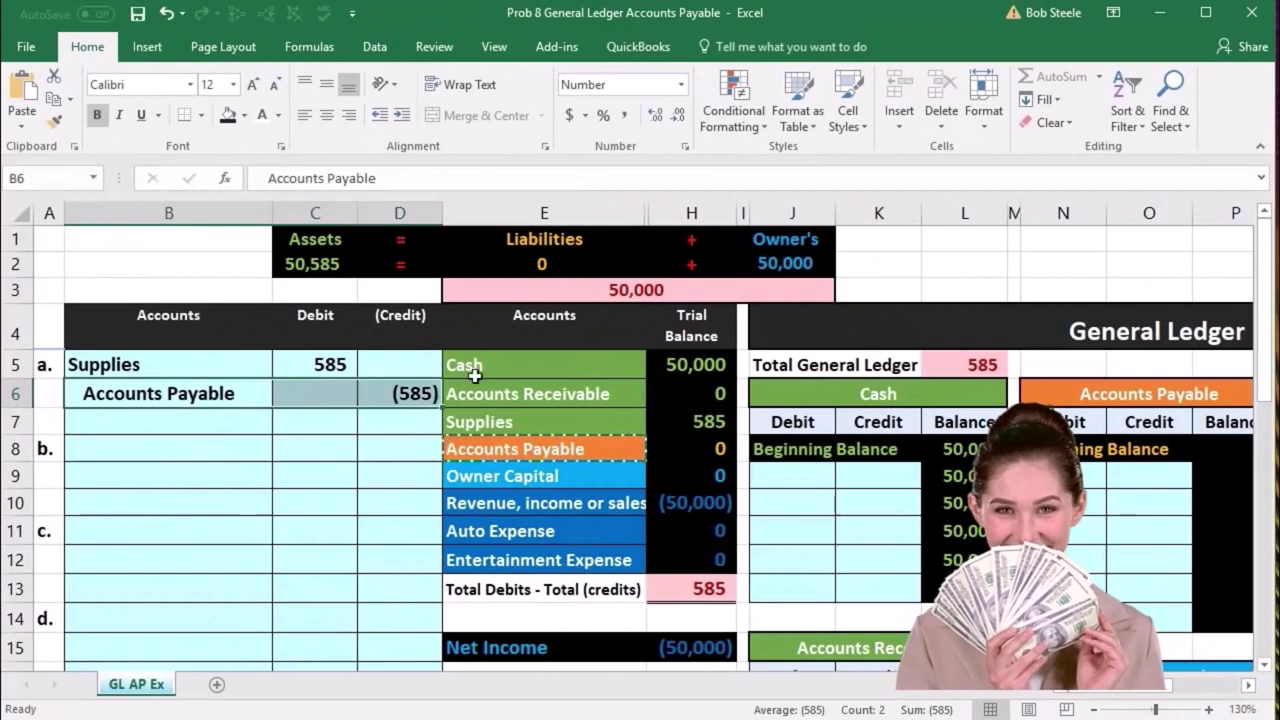
left_click_drag(474, 375, 661, 449)
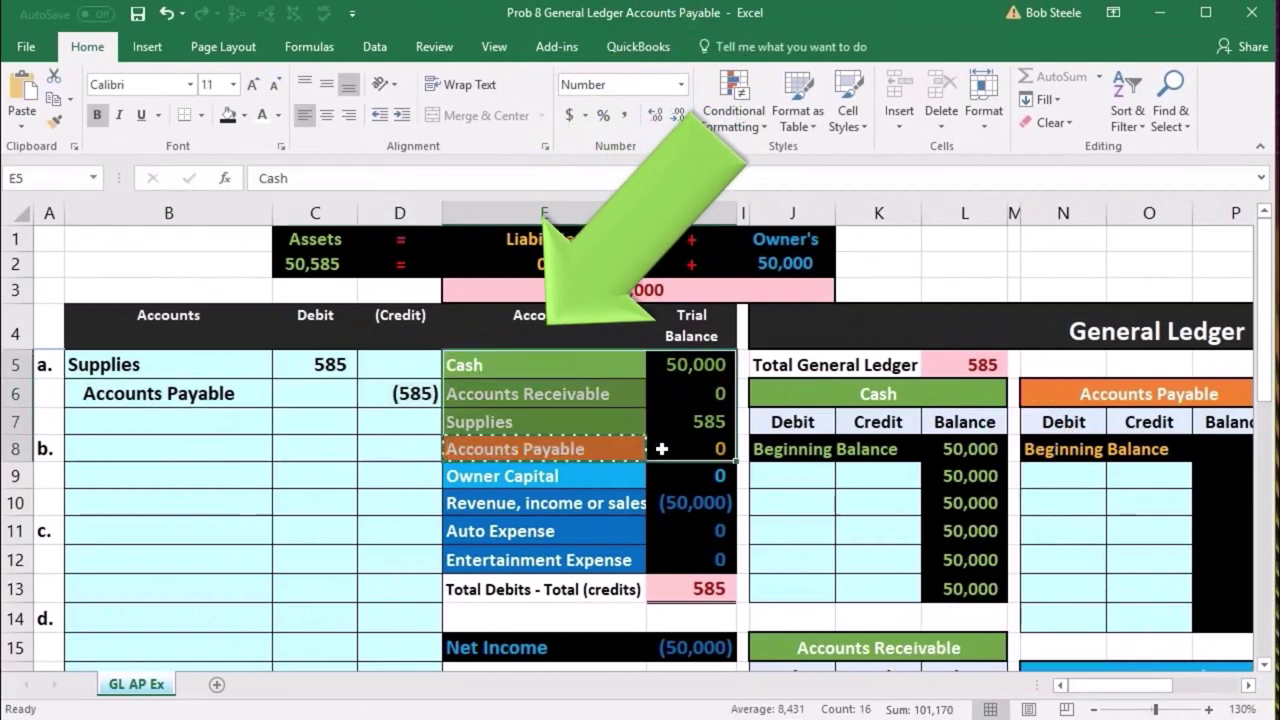
left_click(601, 456)
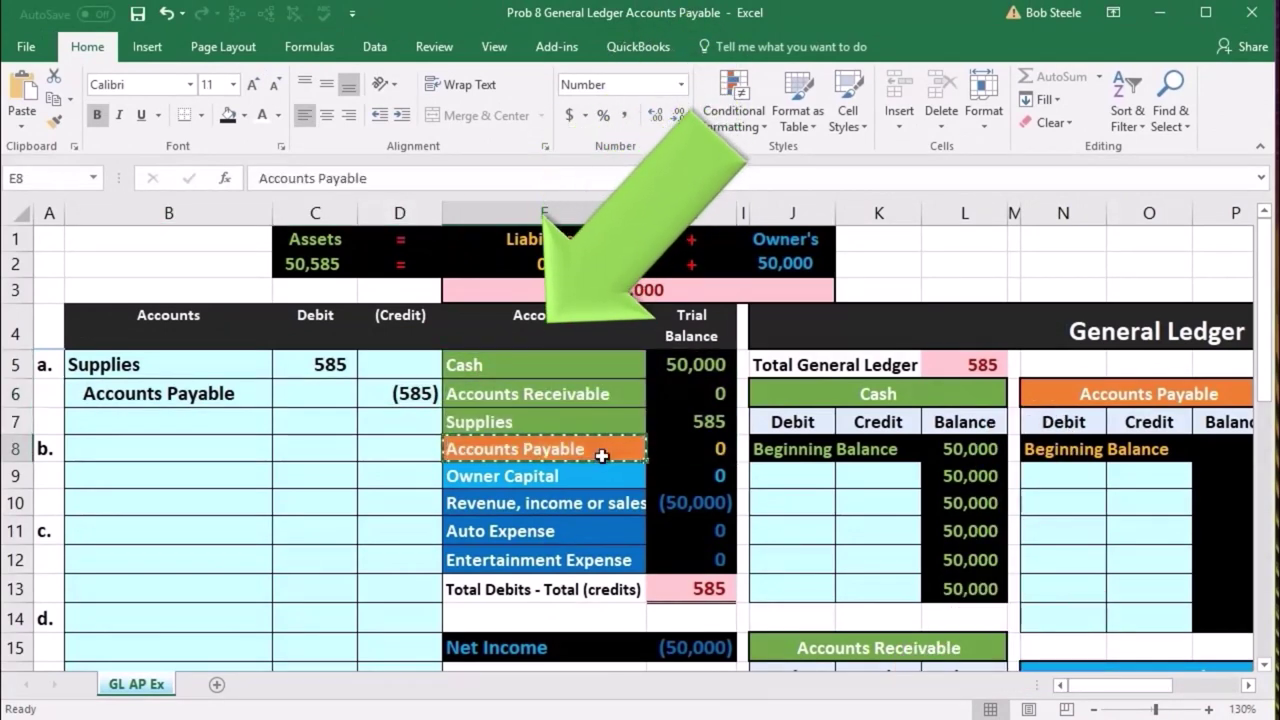
key("ctrl+c")
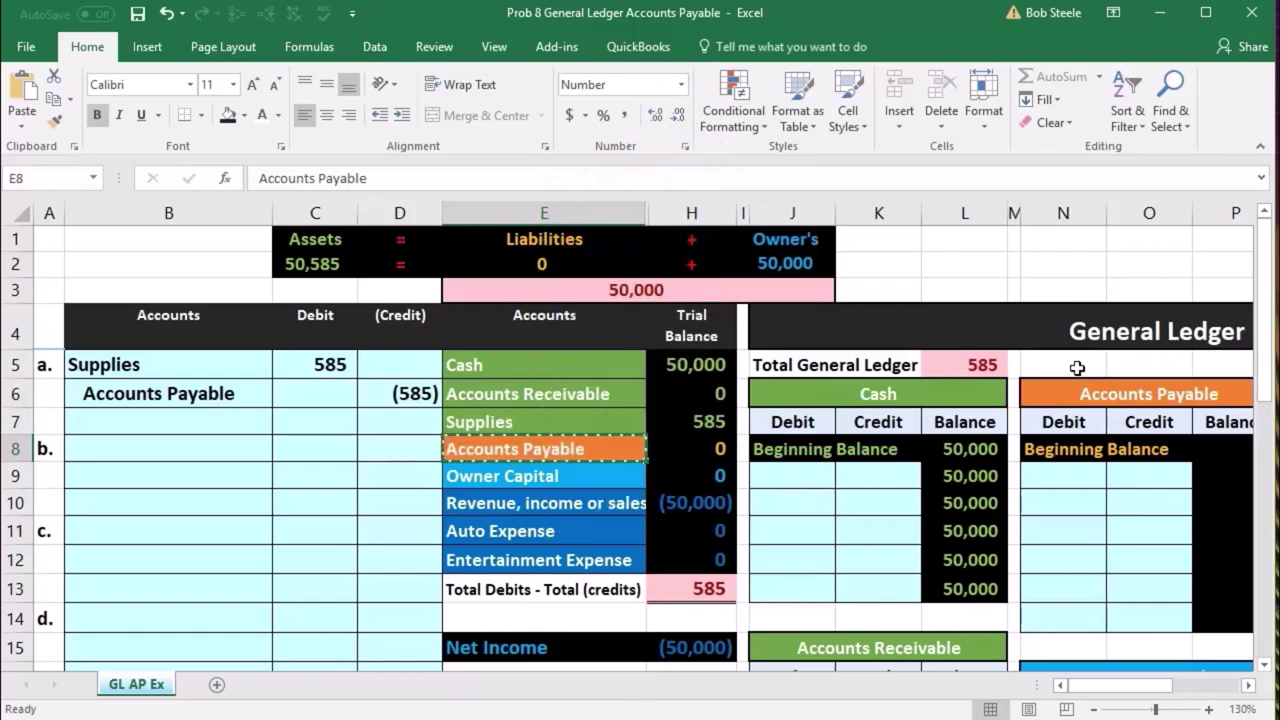
Post the credit of entry a to the Accounts Payable ledger account with =D6 in O9 and check its trial balance cell H8
scroll(1143, 366, "down", 3)
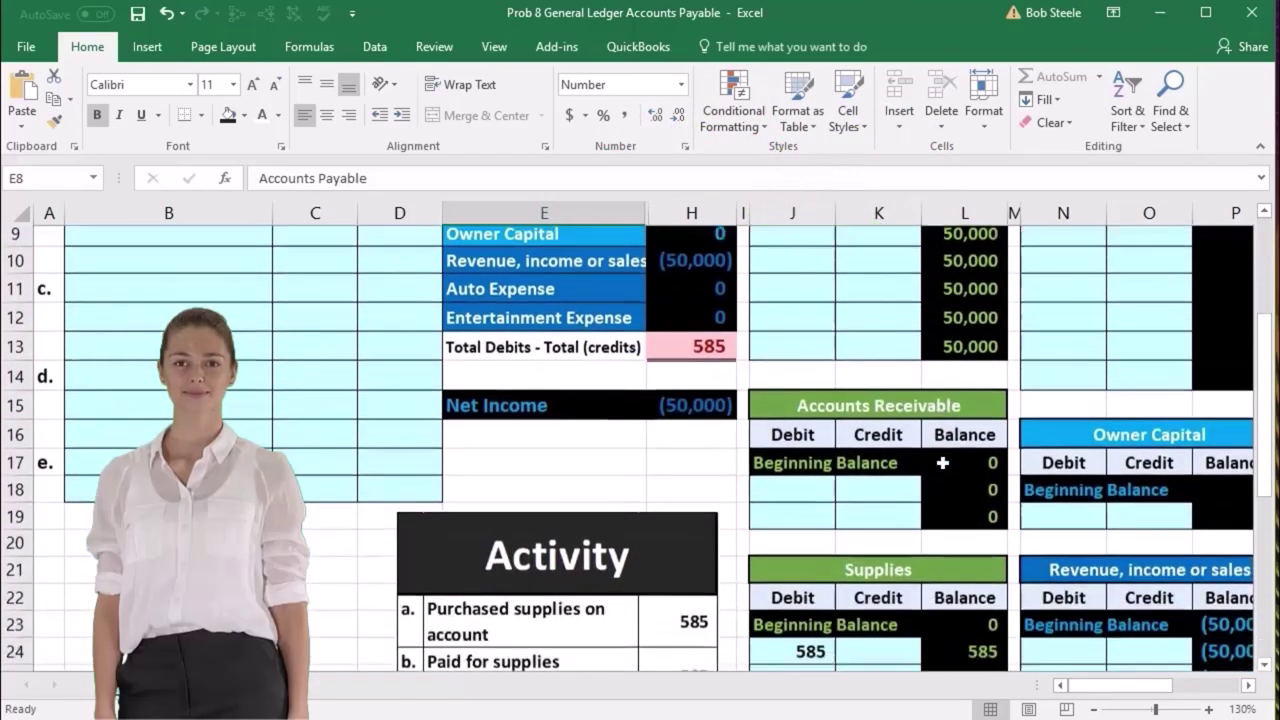
scroll(917, 569, "up", 2)
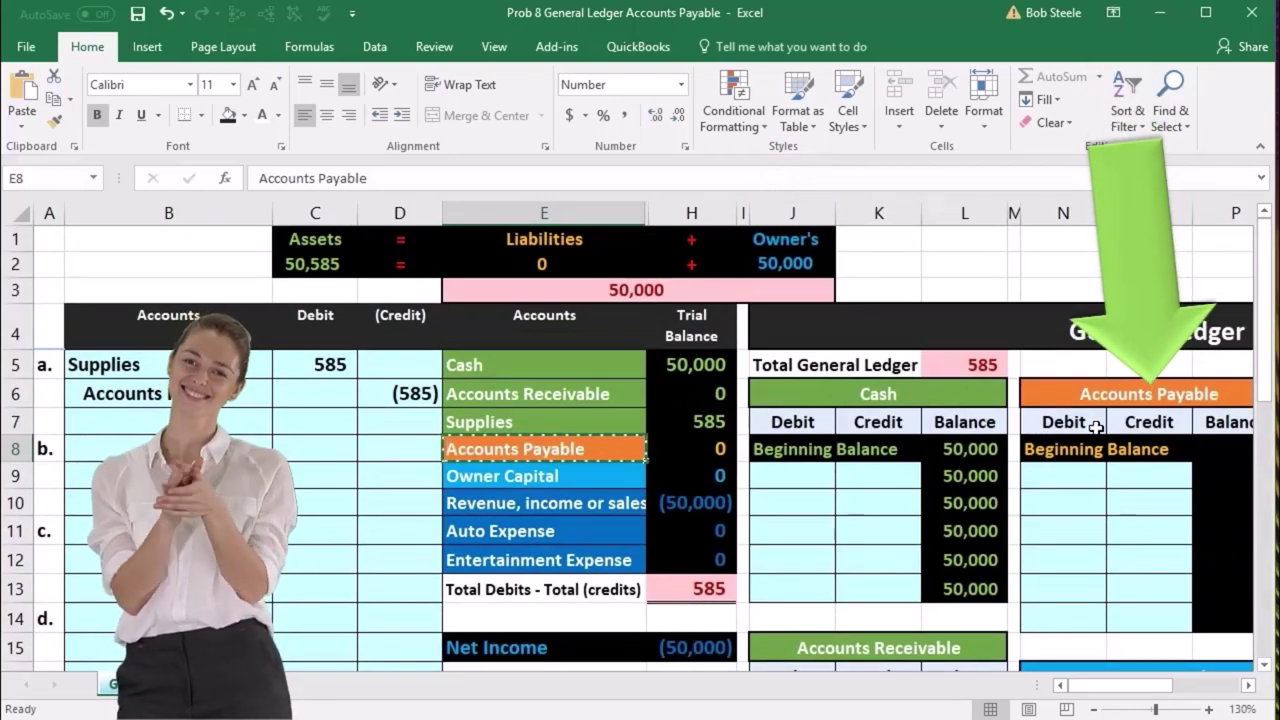
left_click(1144, 479)
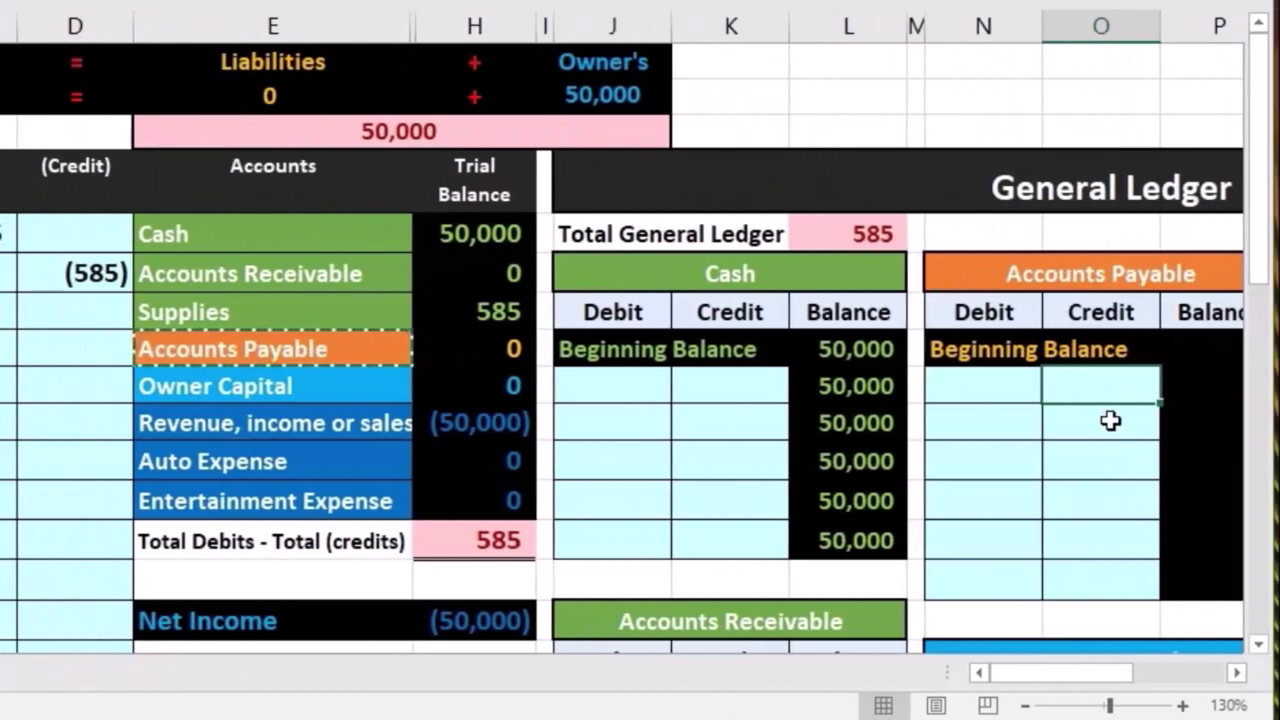
type("=")
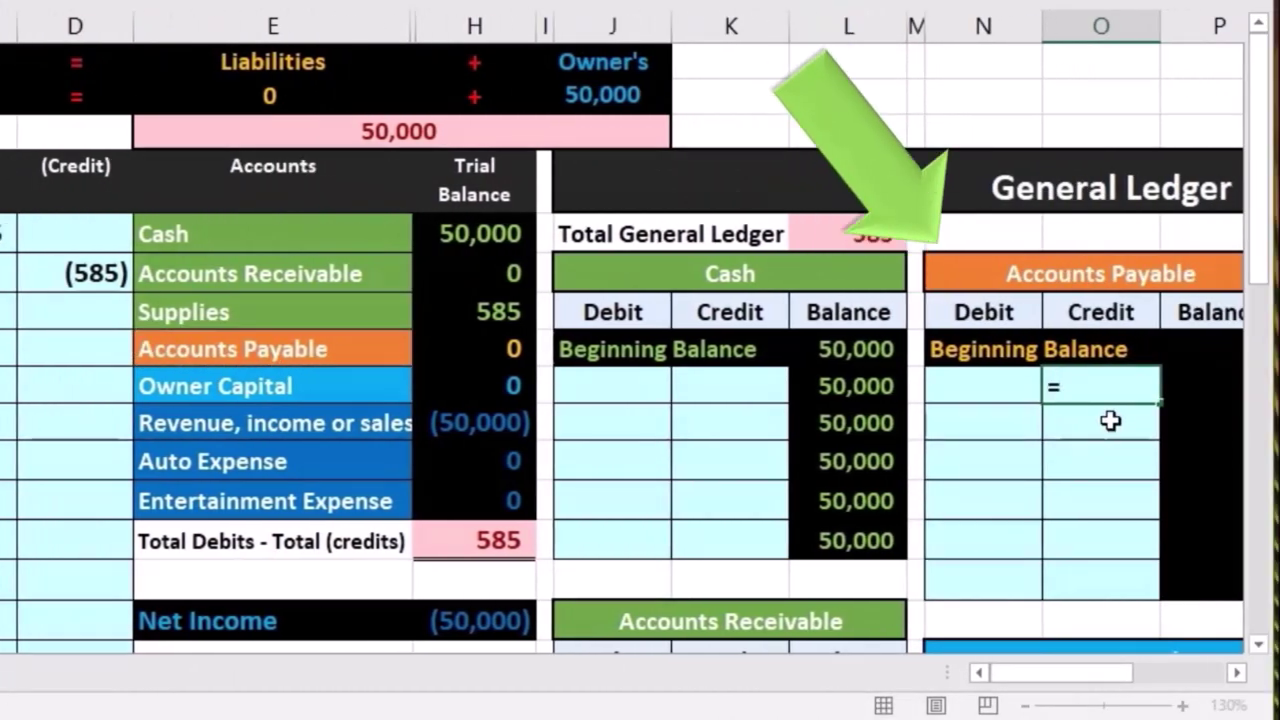
left_click(100, 275)
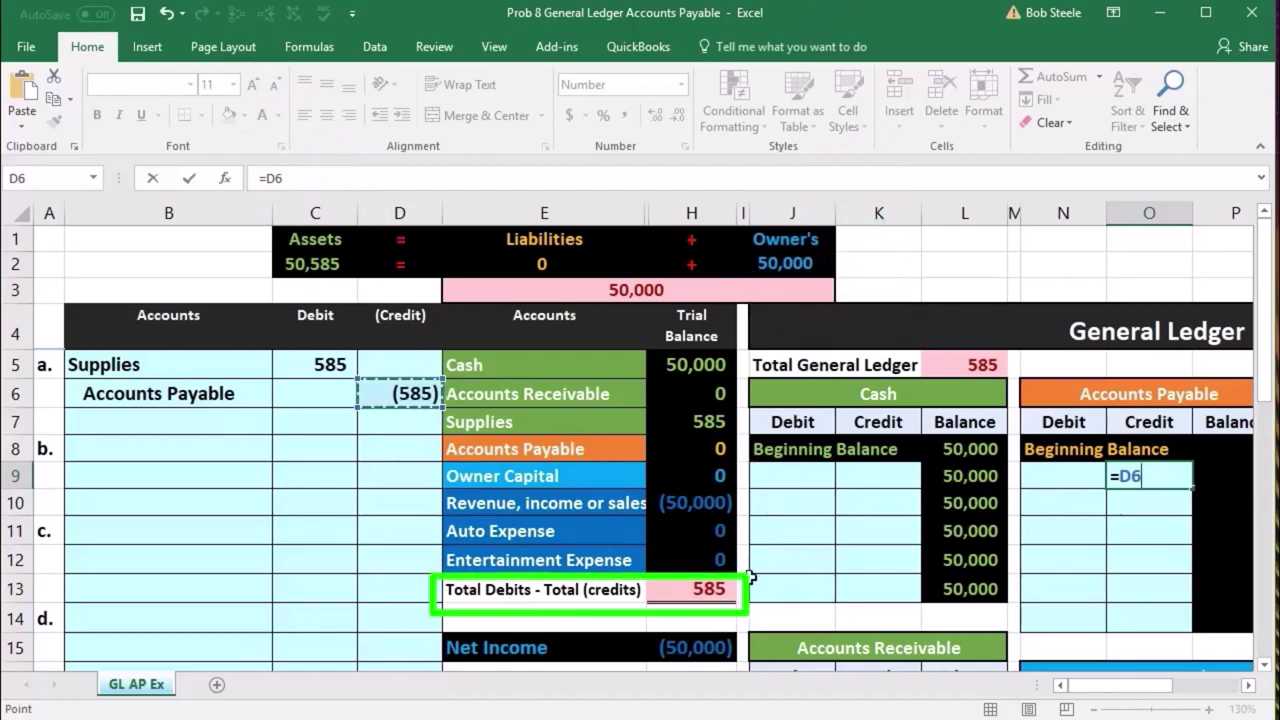
key("Return")
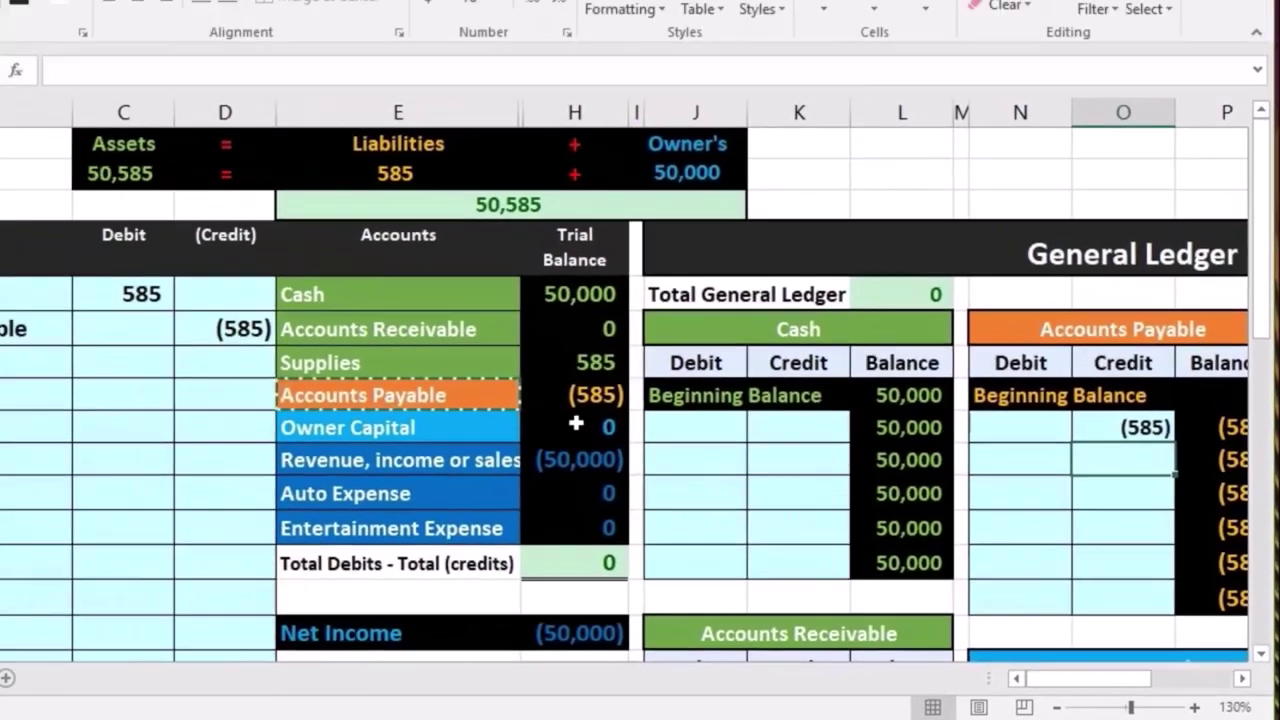
left_click(412, 323)
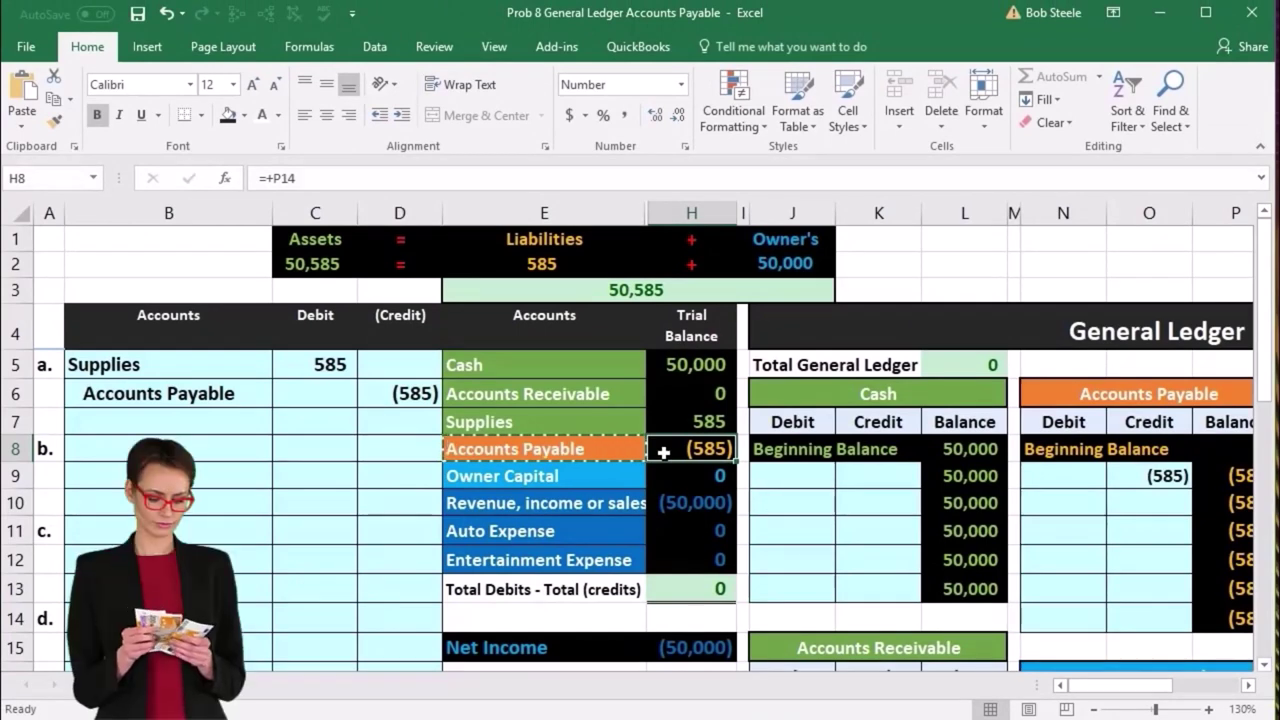
Read activity b, the payment for supplies purchased in the past on account, and compare it with the Cash line in the trial balance
scroll(663, 452, "down", 4)
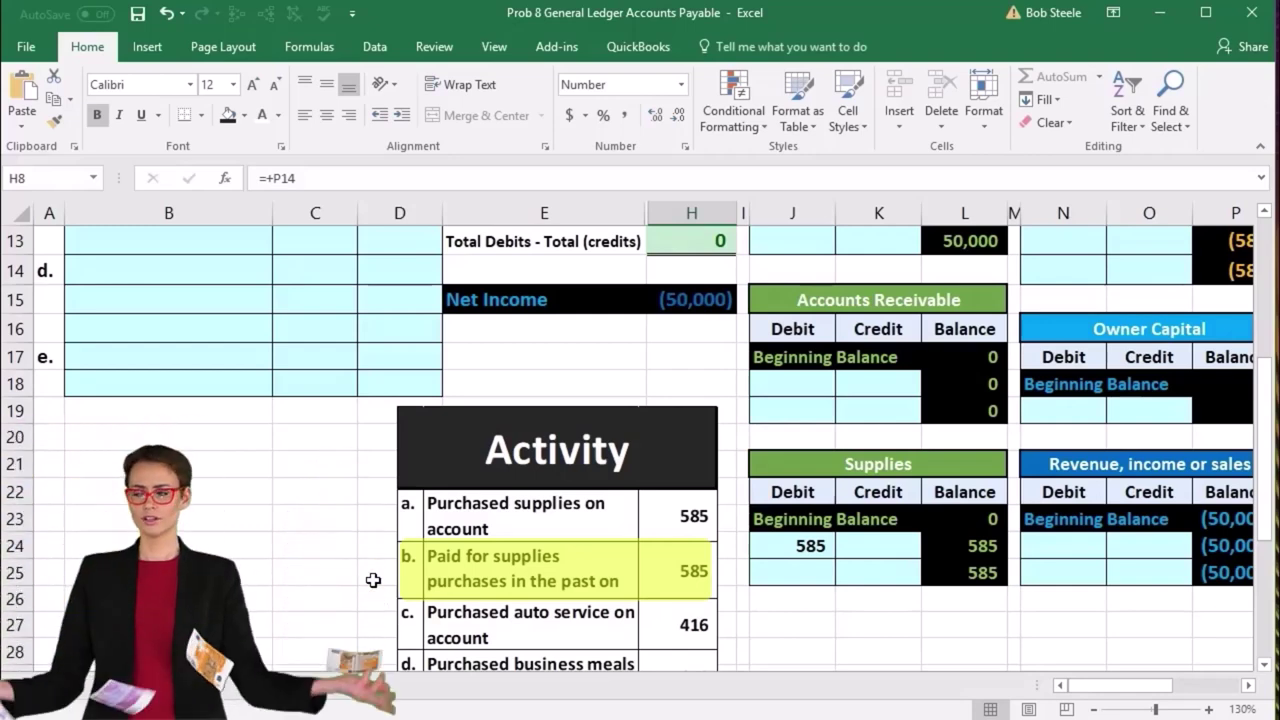
scroll(373, 580, "up", 4)
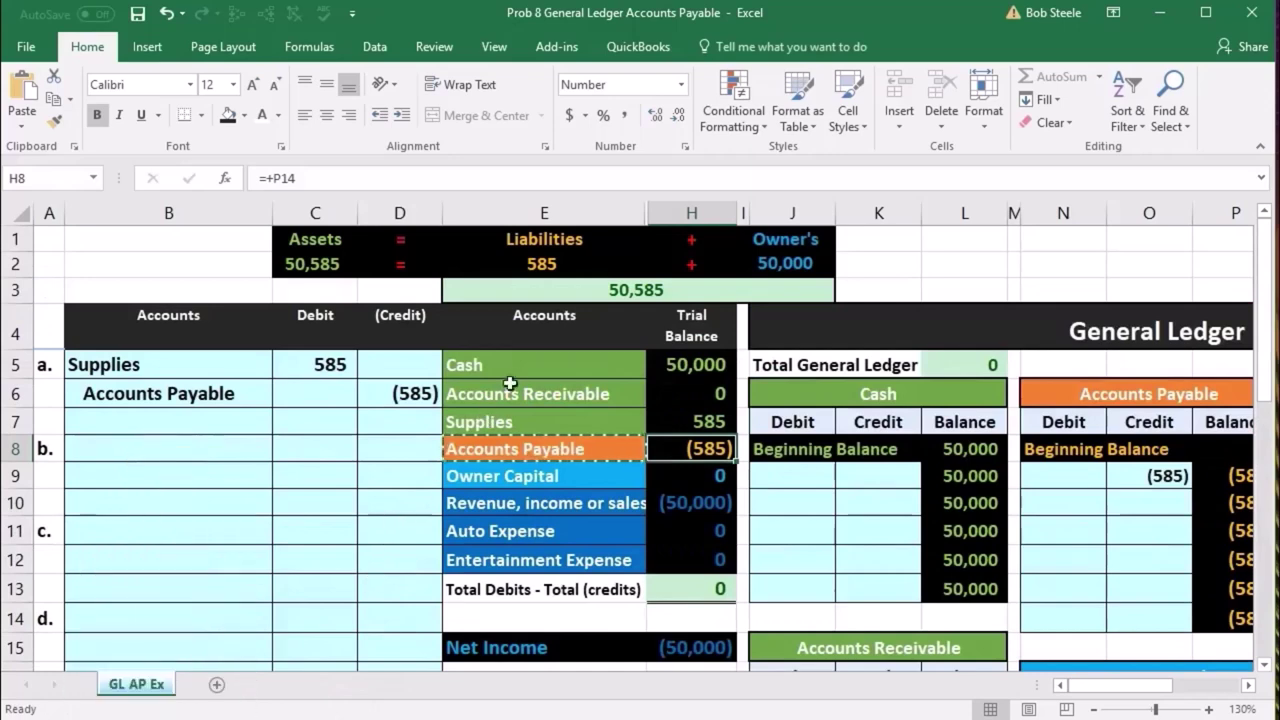
left_click_drag(513, 366, 662, 360)
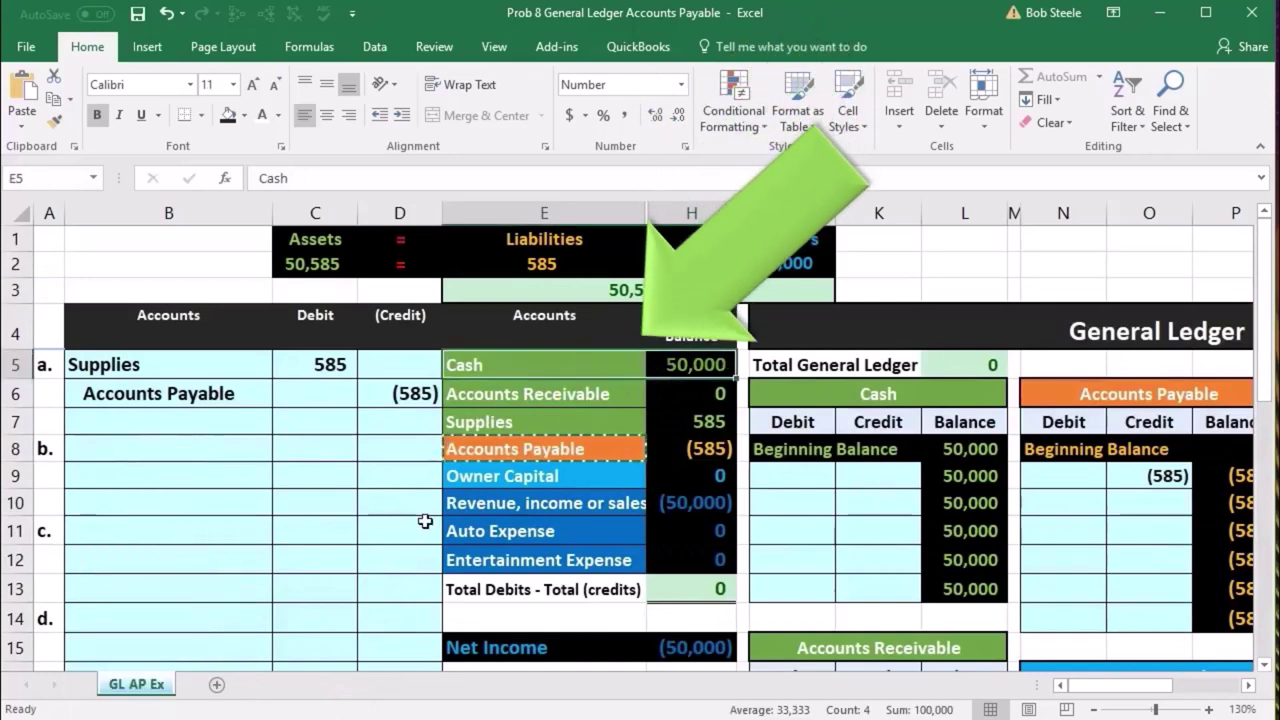
scroll(414, 531, "down", 3)
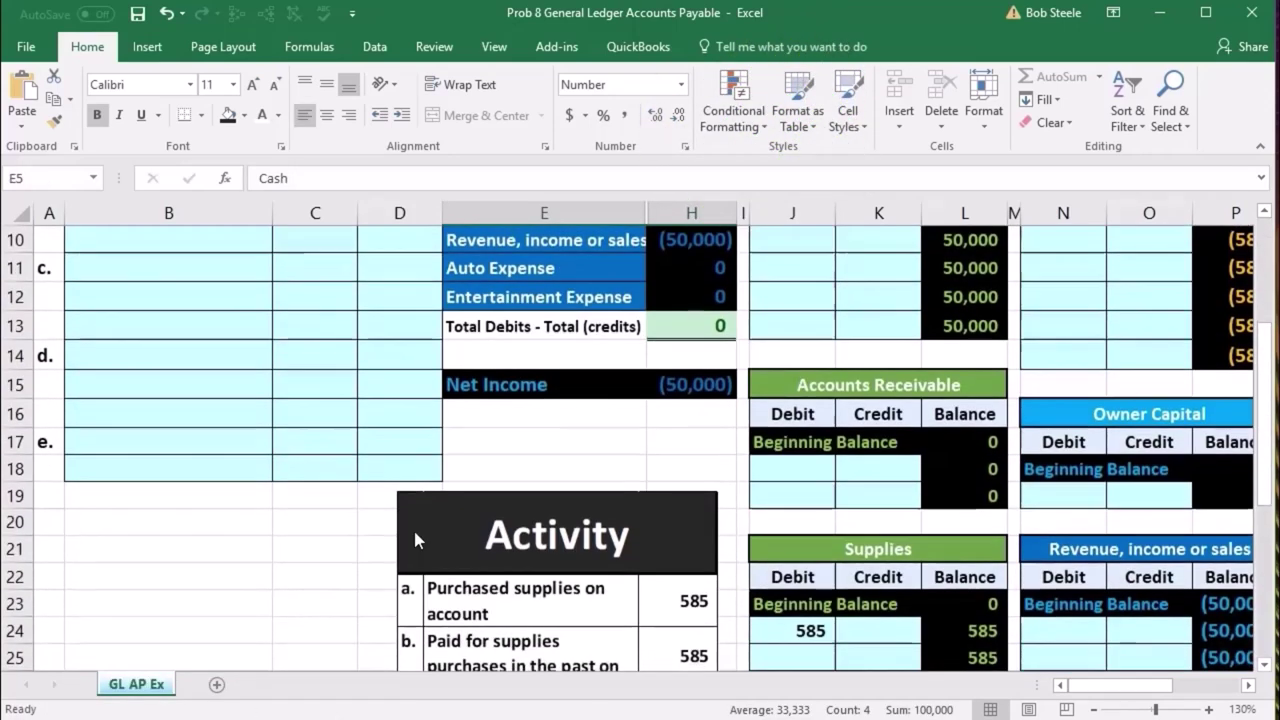
scroll(417, 655, "down", 1)
left_click_drag(386, 545, 443, 593)
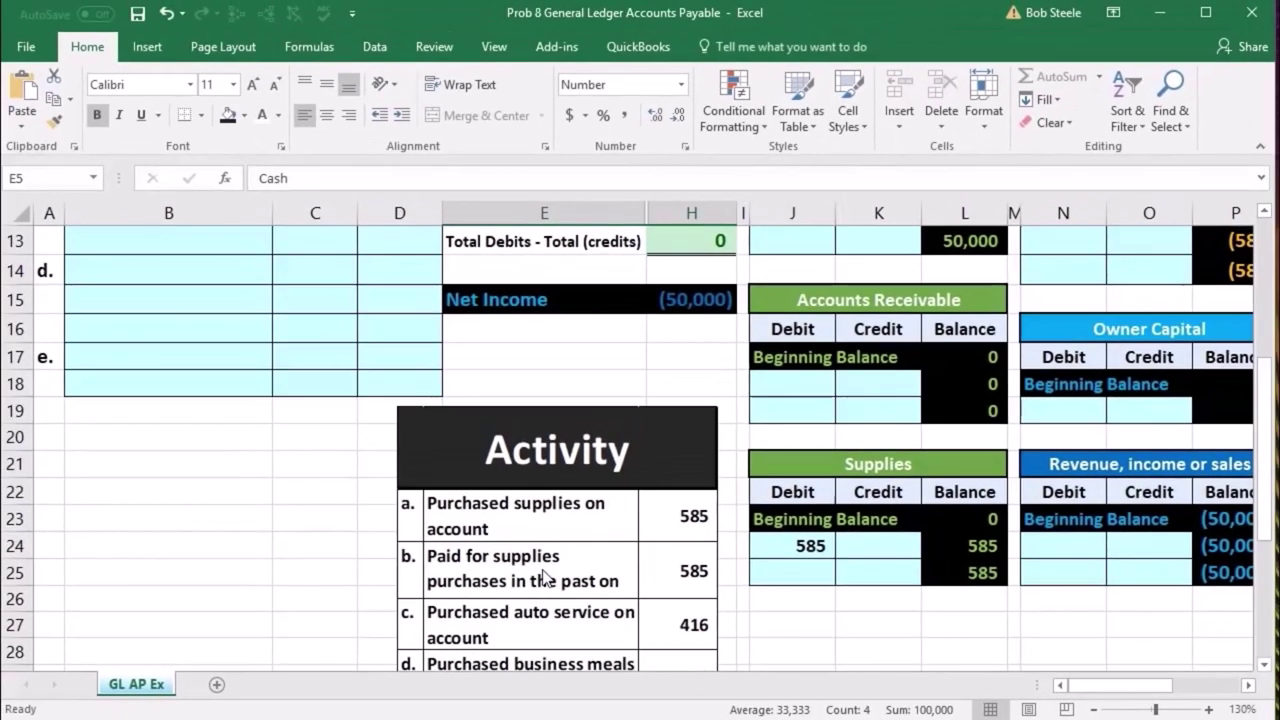
scroll(545, 578, "up", 4)
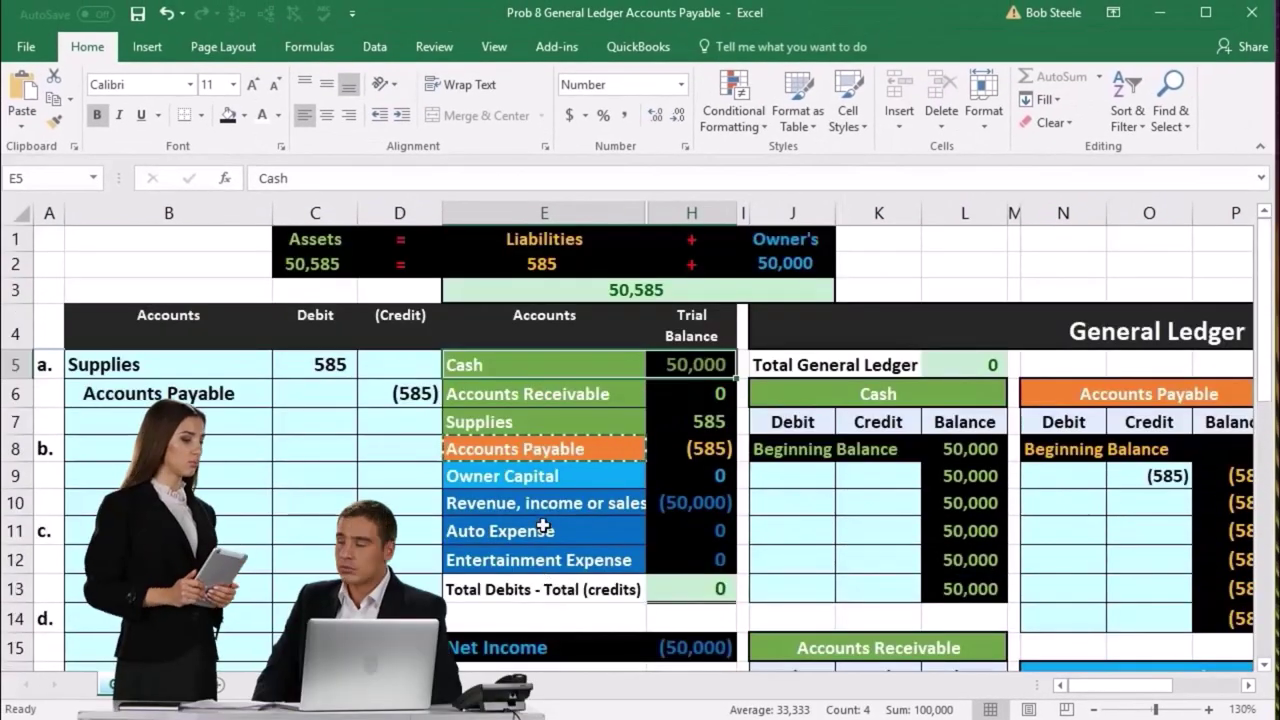
Copy the Cash account name from the trial balance into B9 as values and indent it as the credit line of entry b
left_click(543, 366)
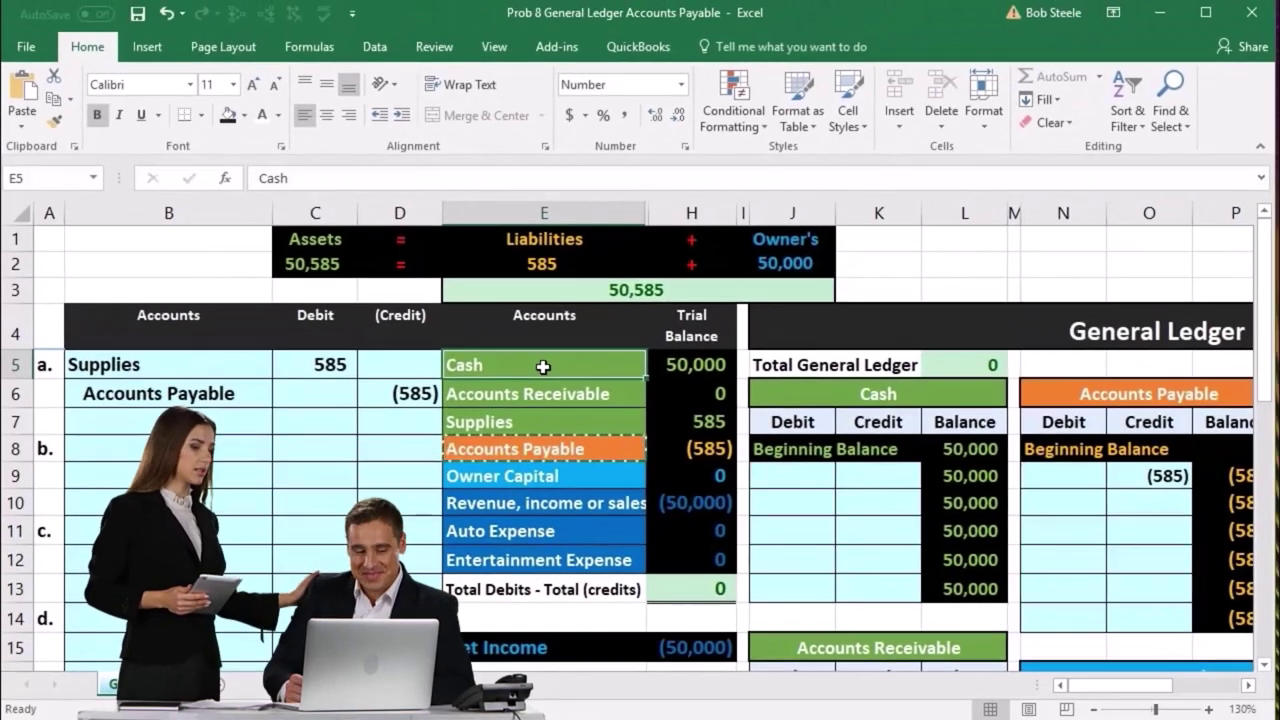
right_click(692, 270)
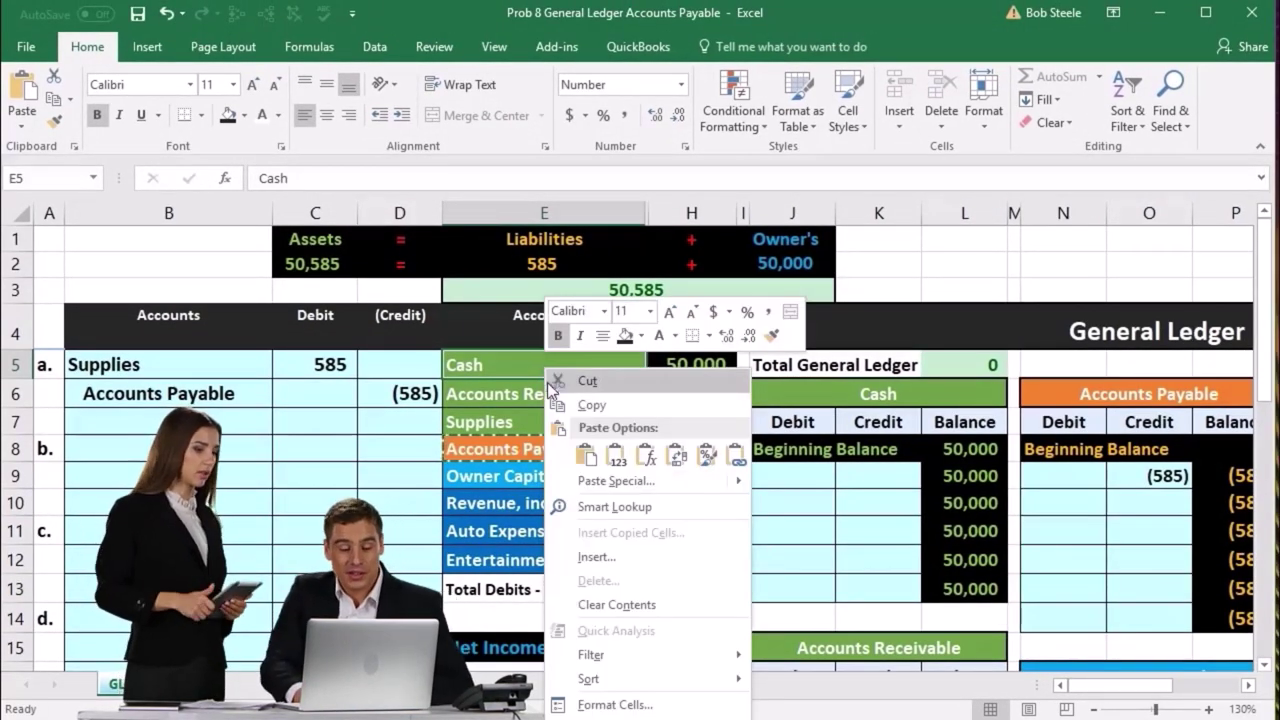
left_click(566, 405)
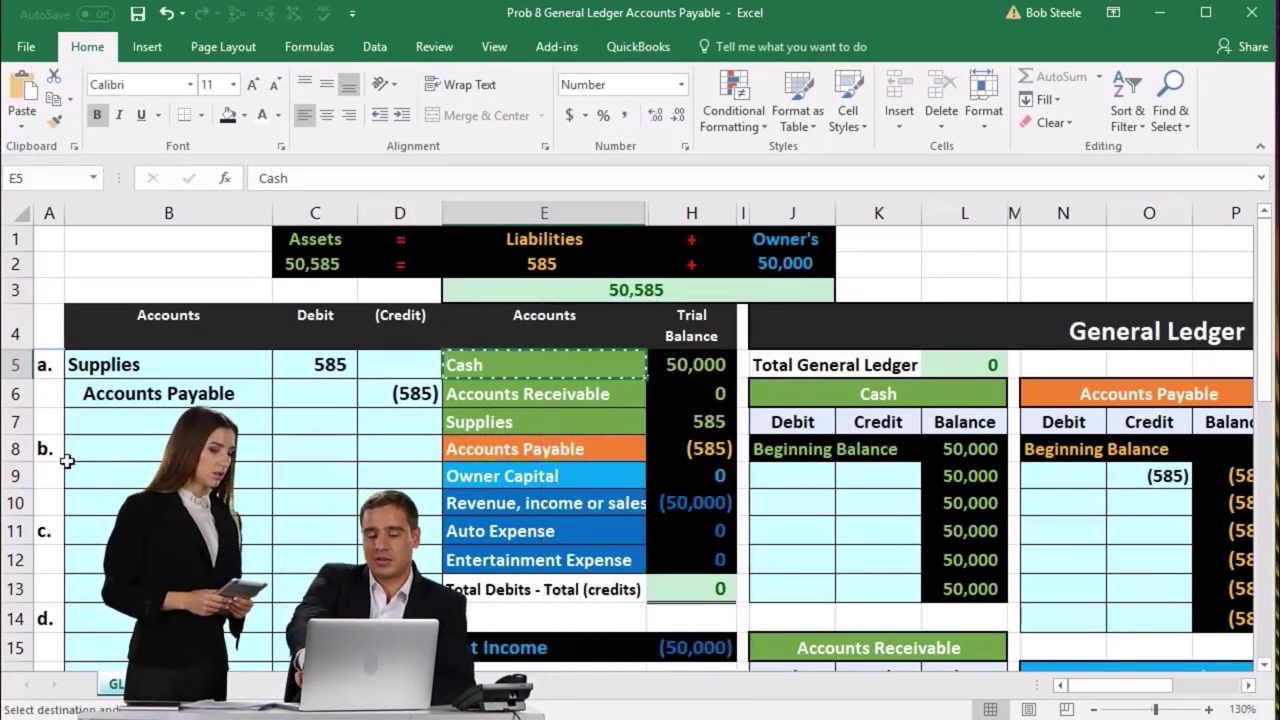
left_click(94, 476)
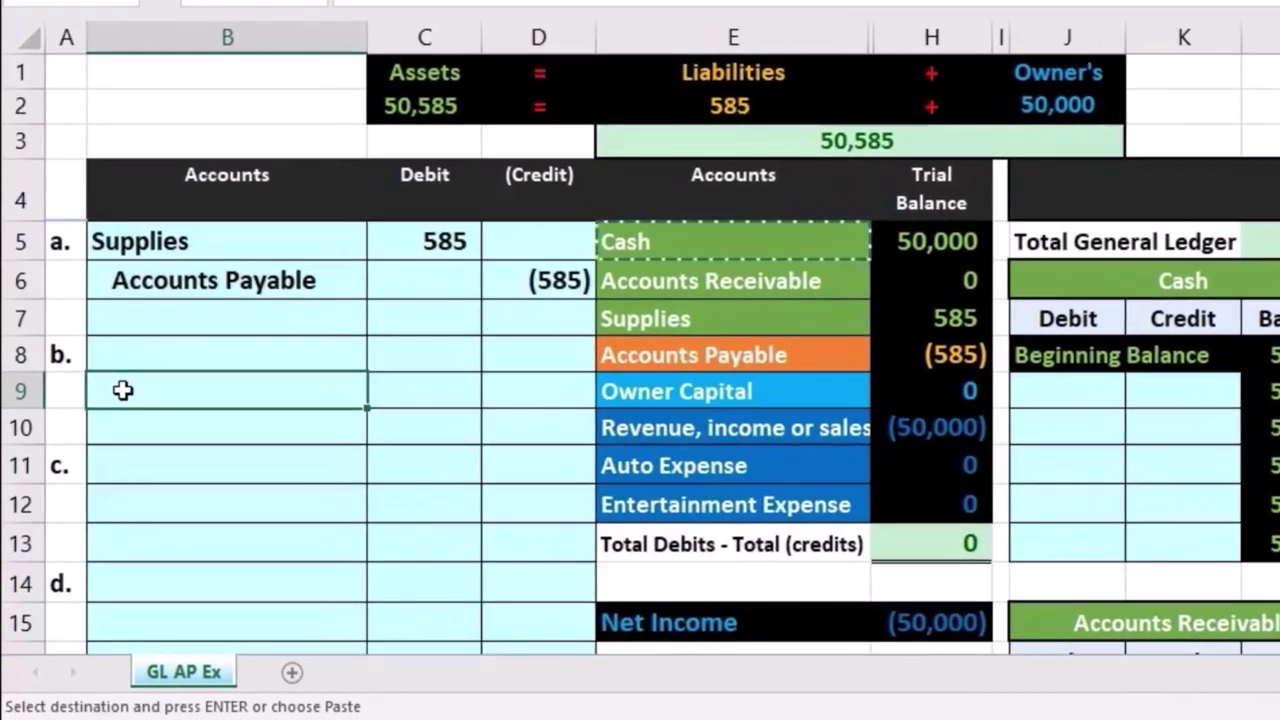
right_click(122, 390)
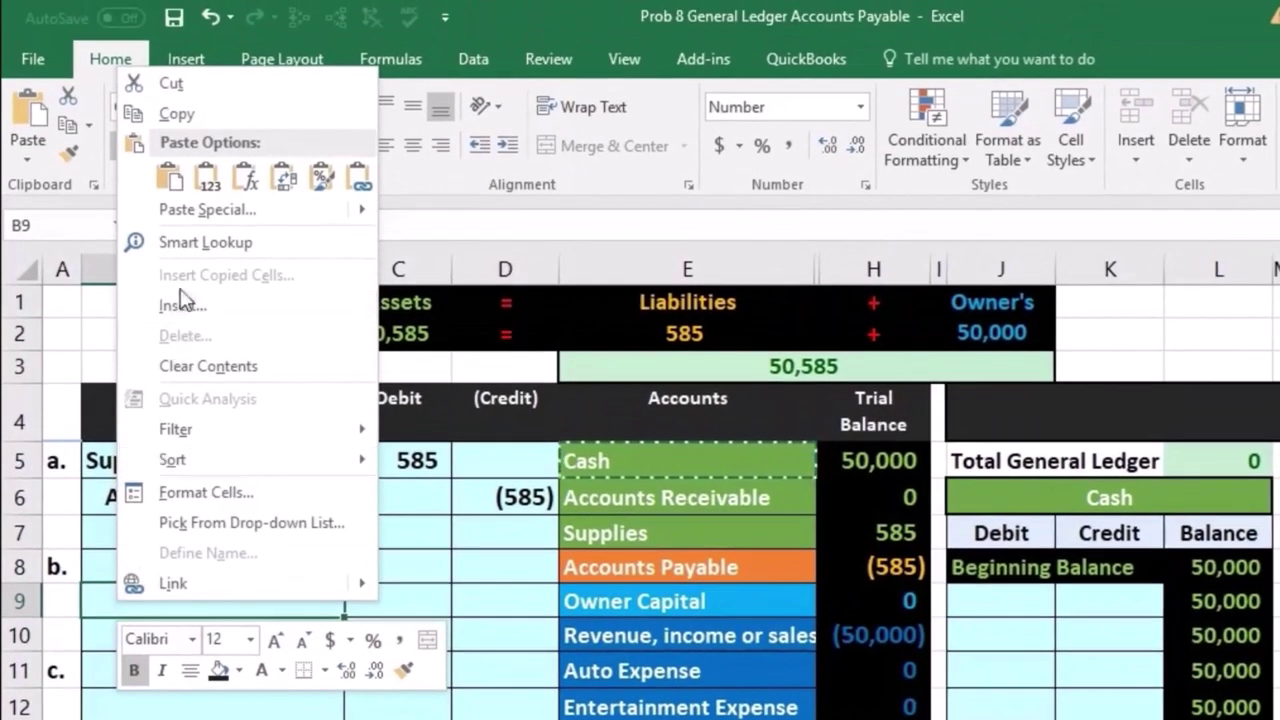
left_click(201, 183)
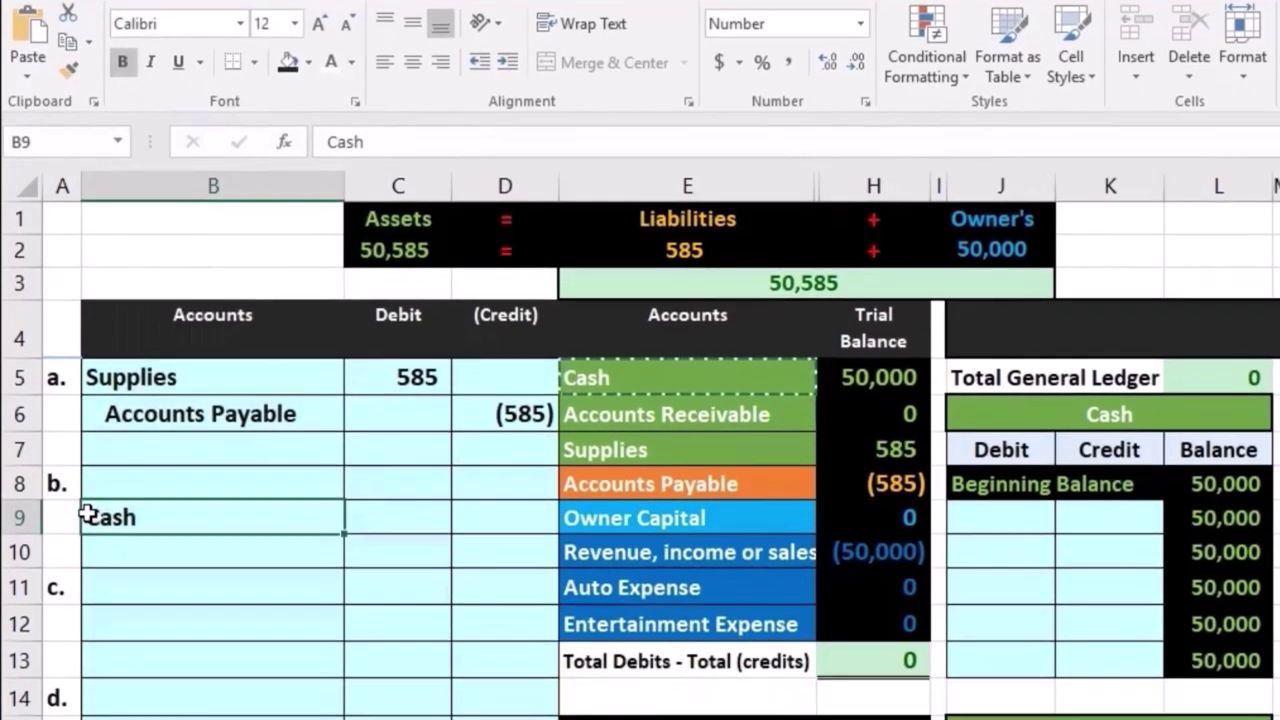
double_click(89, 599)
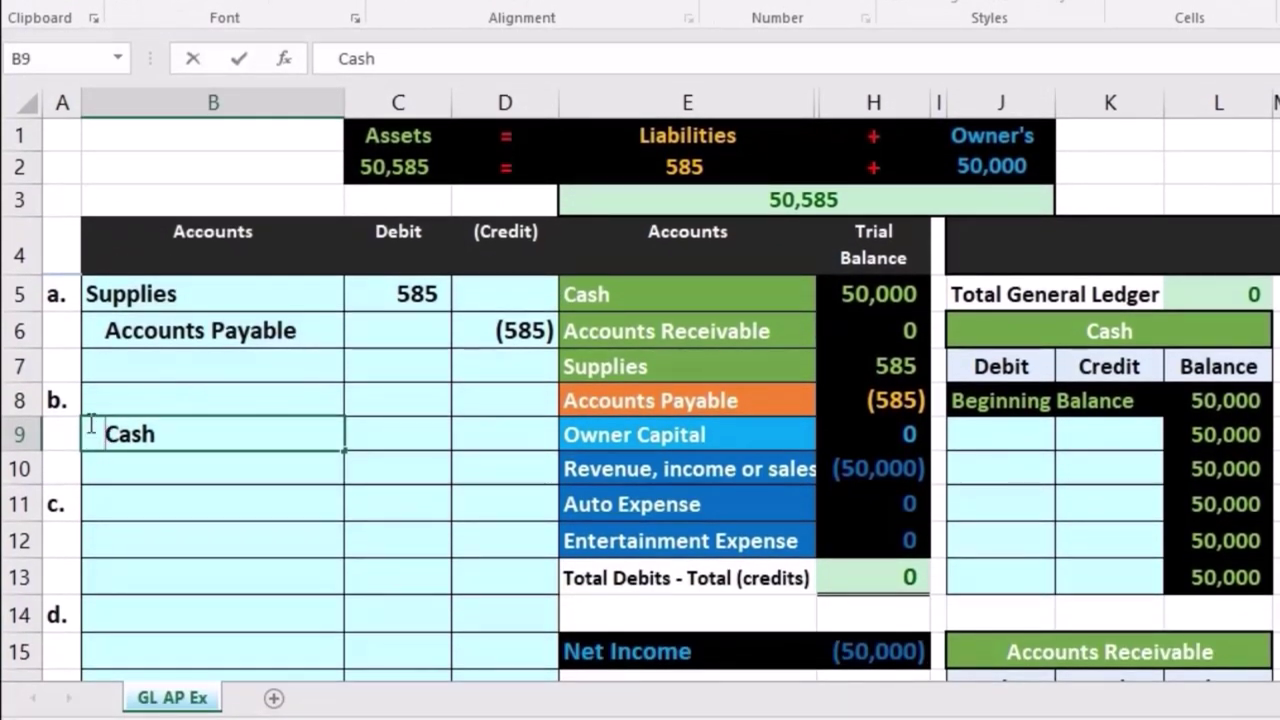
key("Return")
Enter -585 in D9 as the Cash credit of entry b
key("Up")
key("Right")
key("Right")
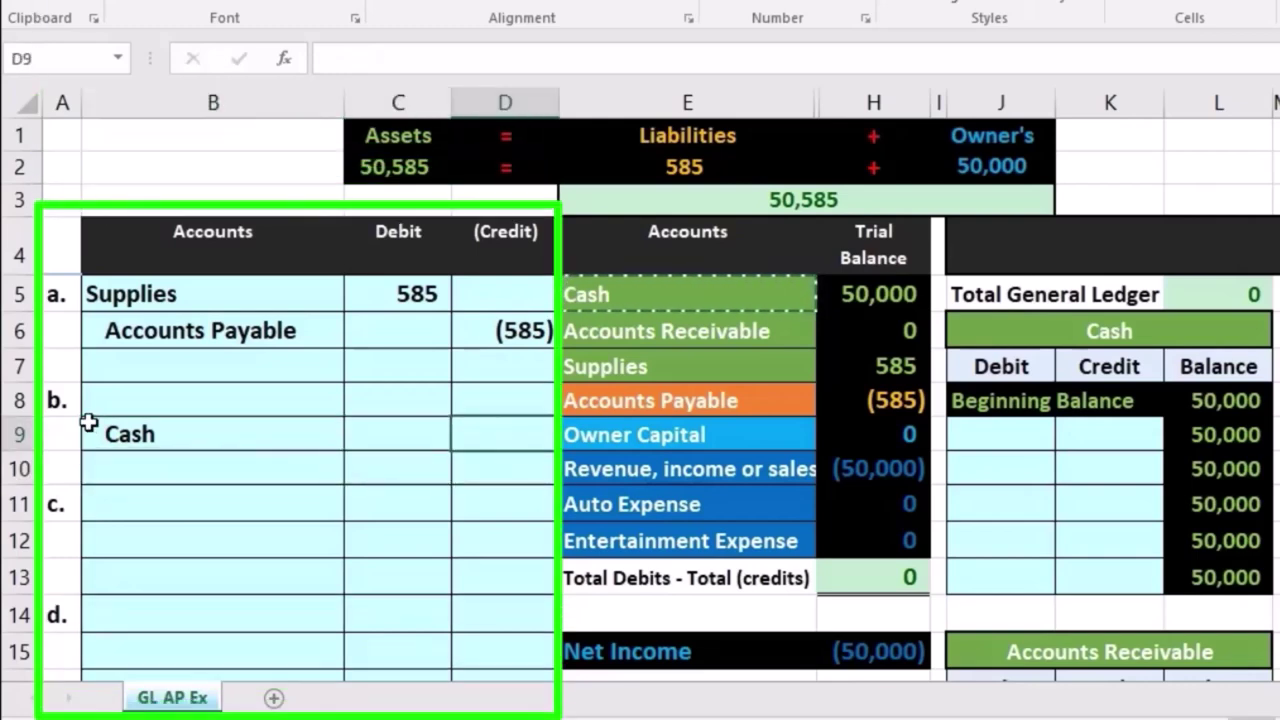
scroll(436, 482, "down", 3)
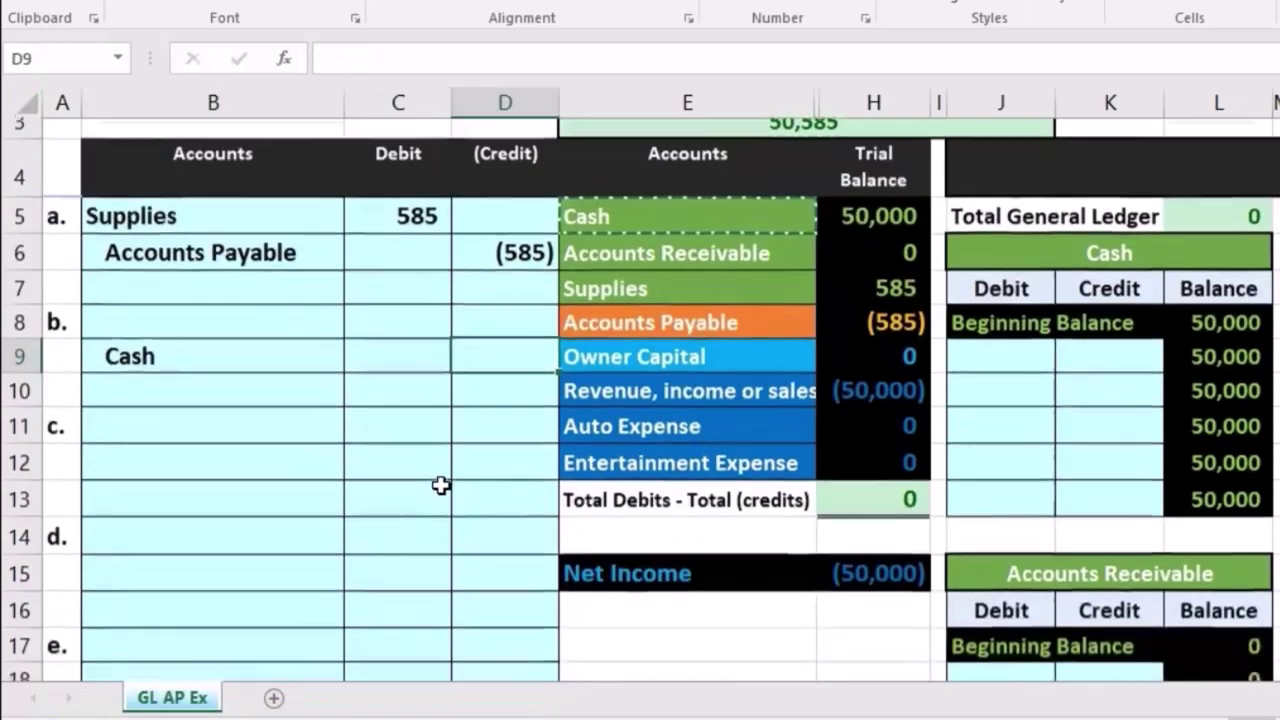
scroll(440, 483, "up", 3)
scroll(440, 483, "up", 1)
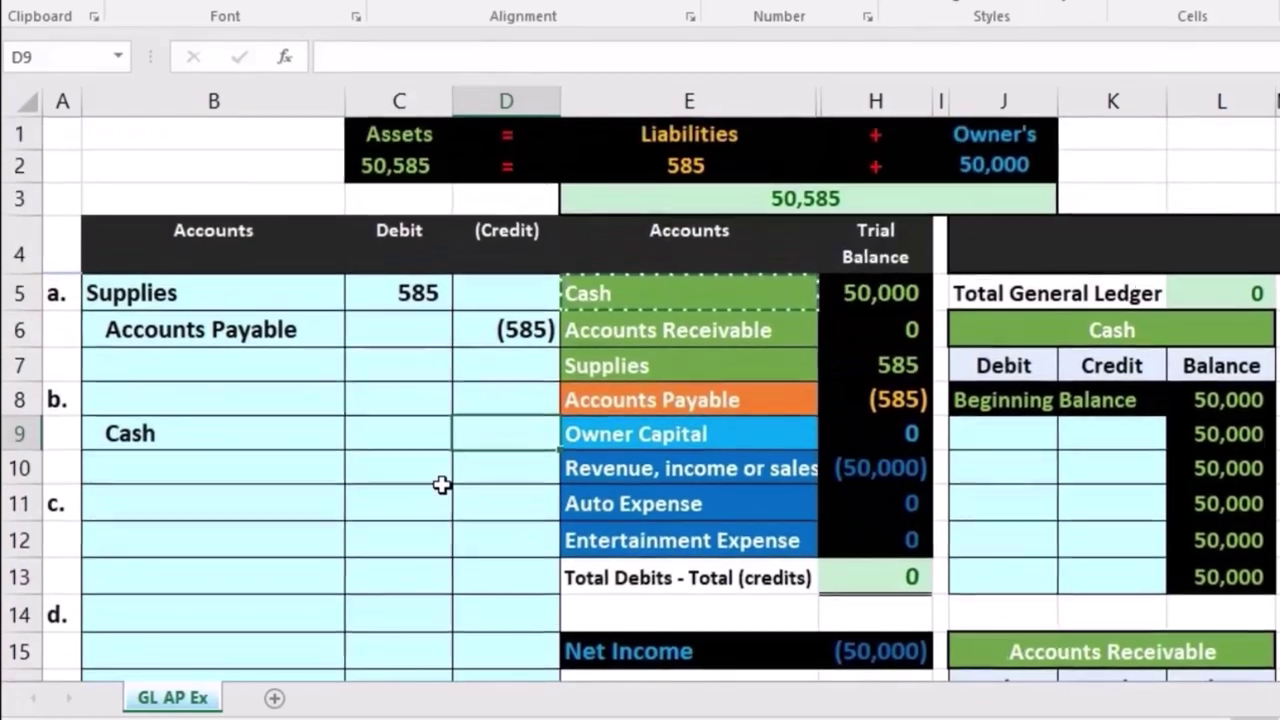
type("-")
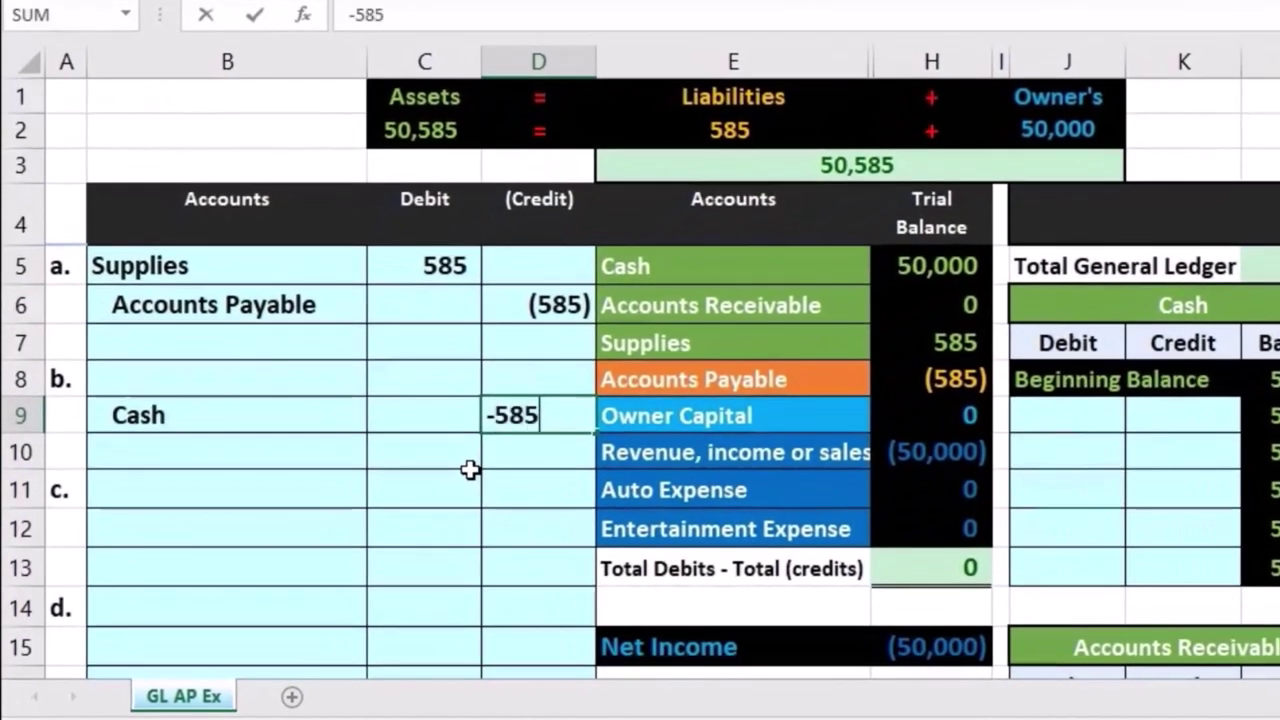
type("585")
key("Return")
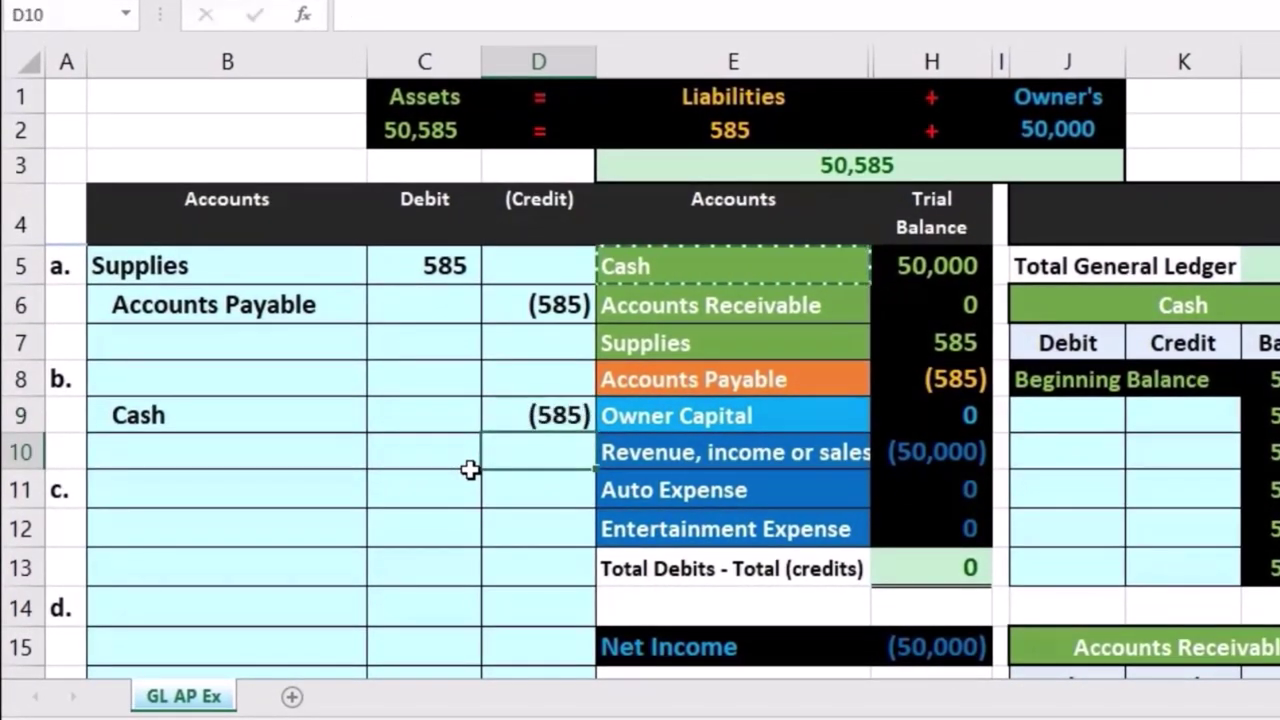
Enter the debit of entry b in C8 as the negative of the Cash credit, =-D9
key("Up")
key("Left")
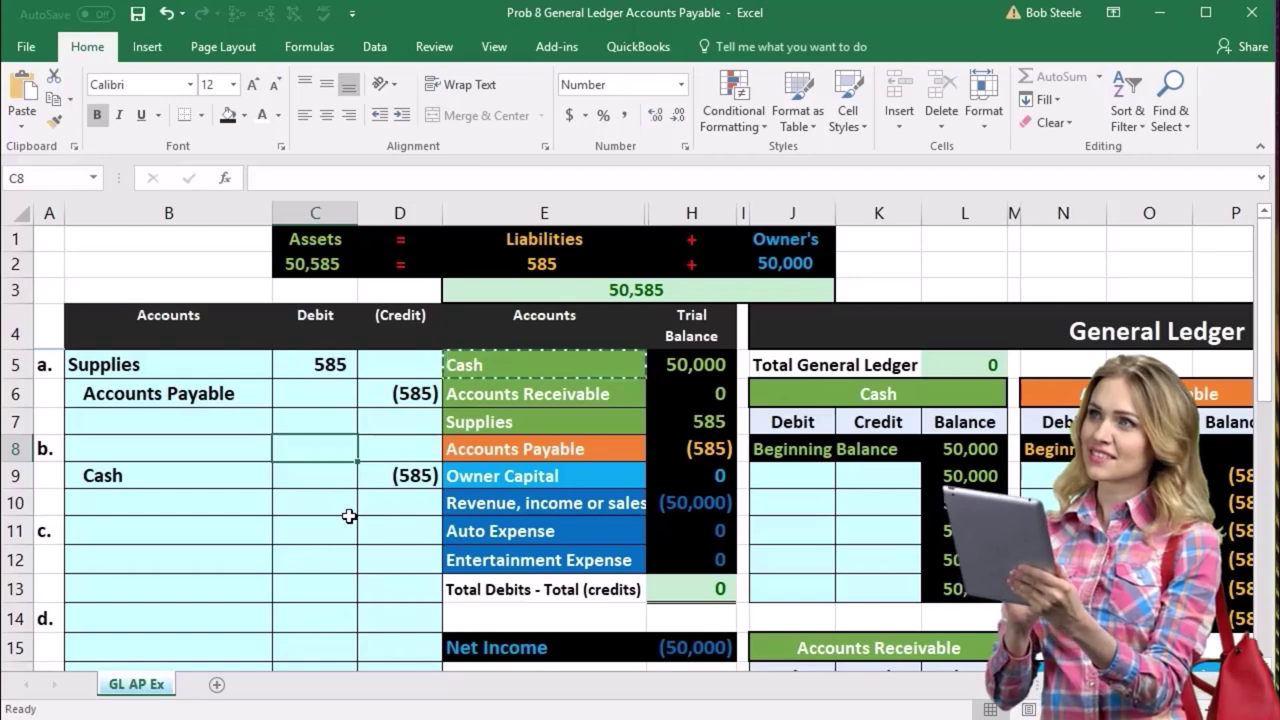
type("-")
left_click(400, 474)
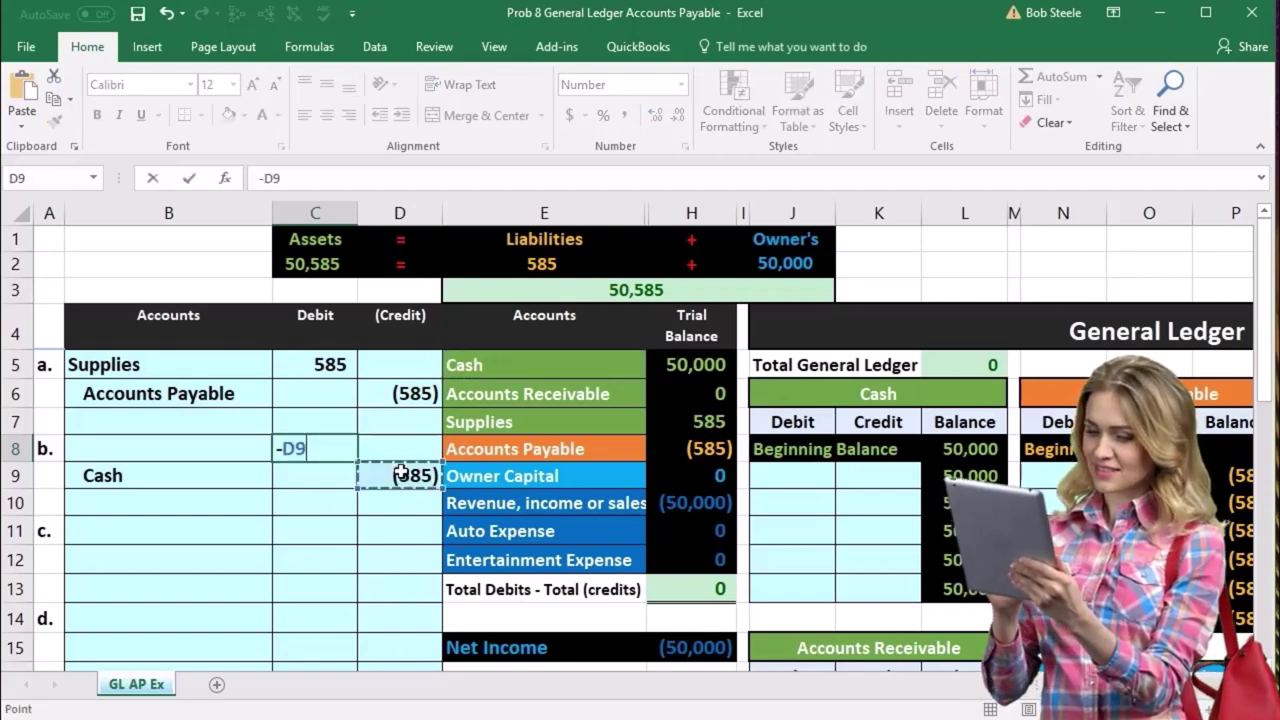
key("Return")
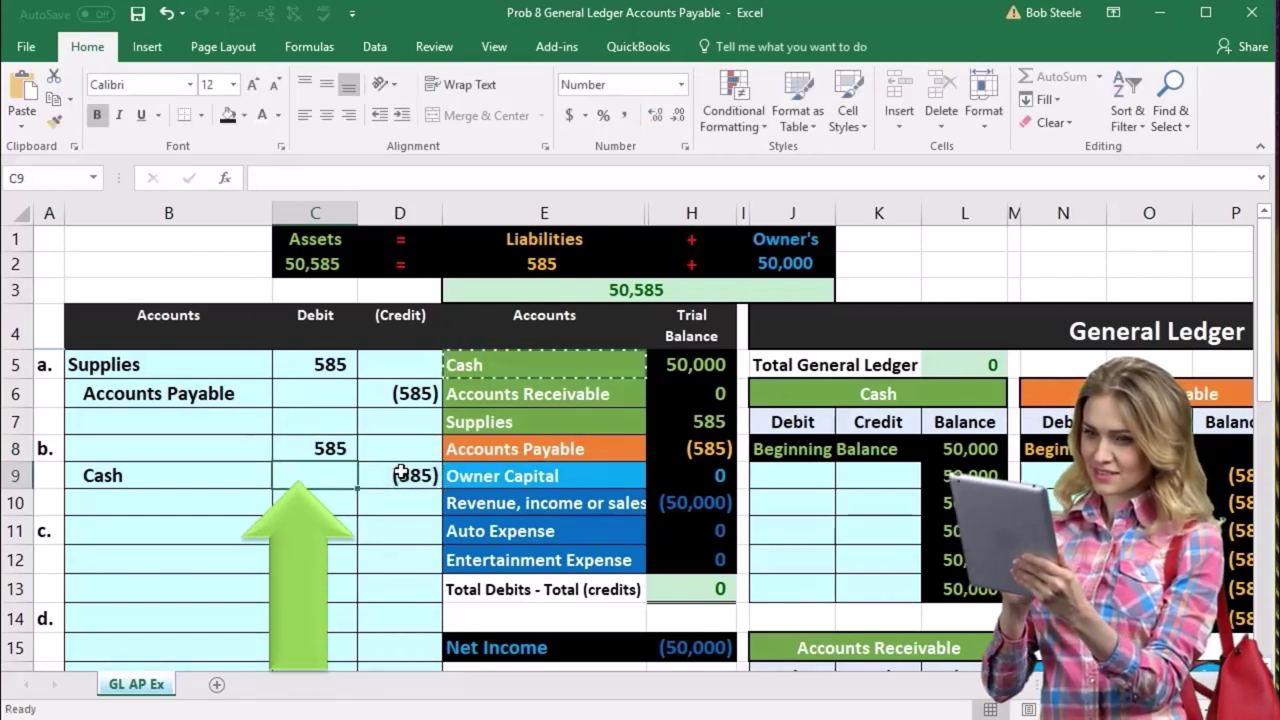
left_click(336, 450)
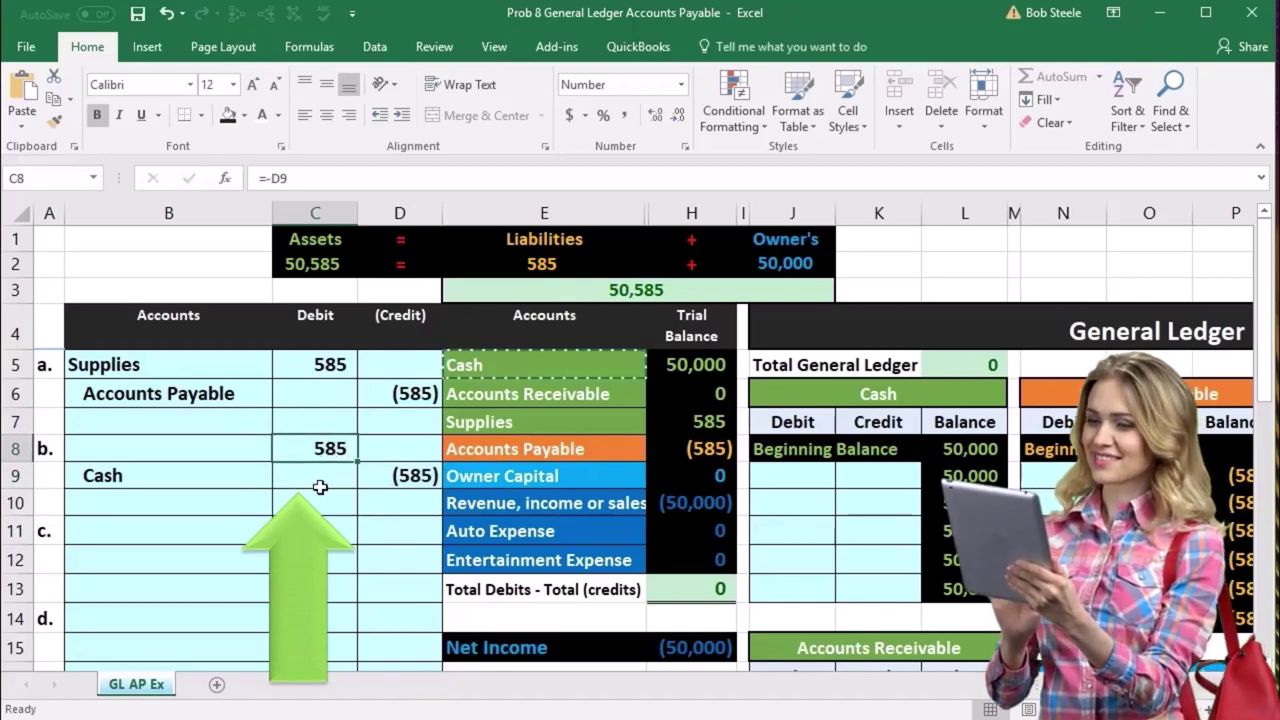
Copy the Accounts Payable name from the trial balance into B8 as values for the debit line of entry b
left_click(252, 447)
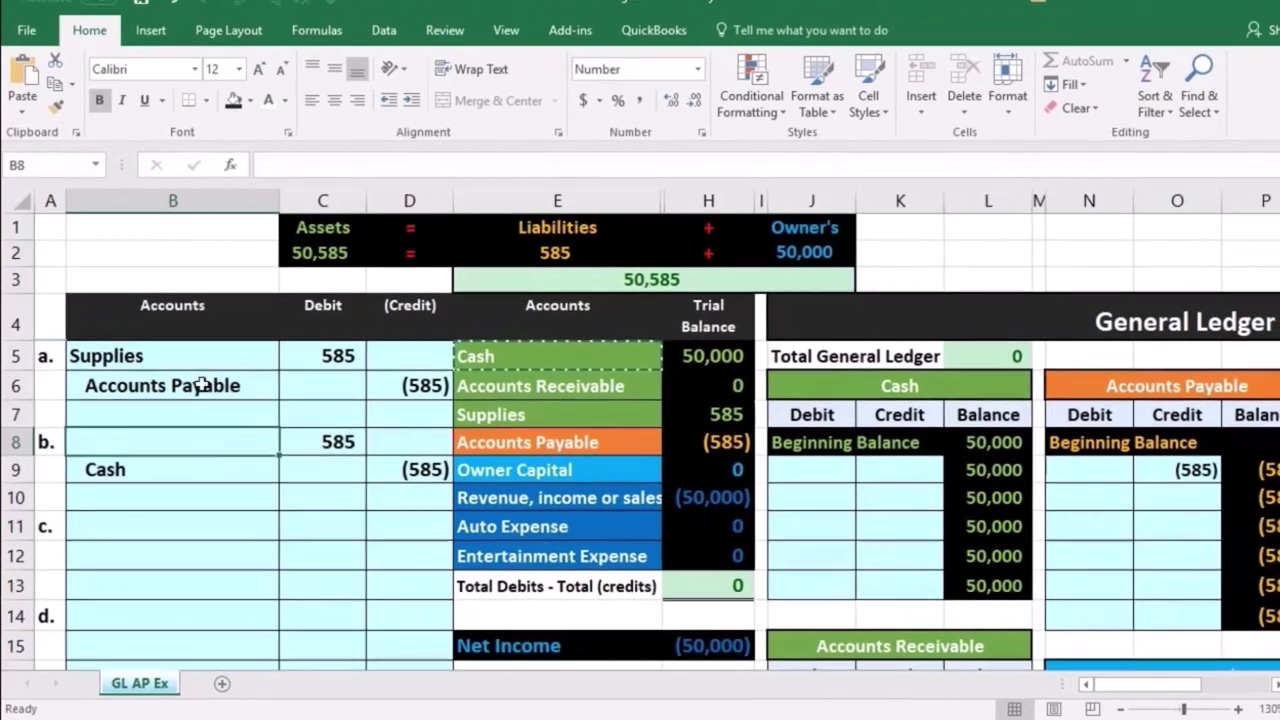
left_click(221, 338)
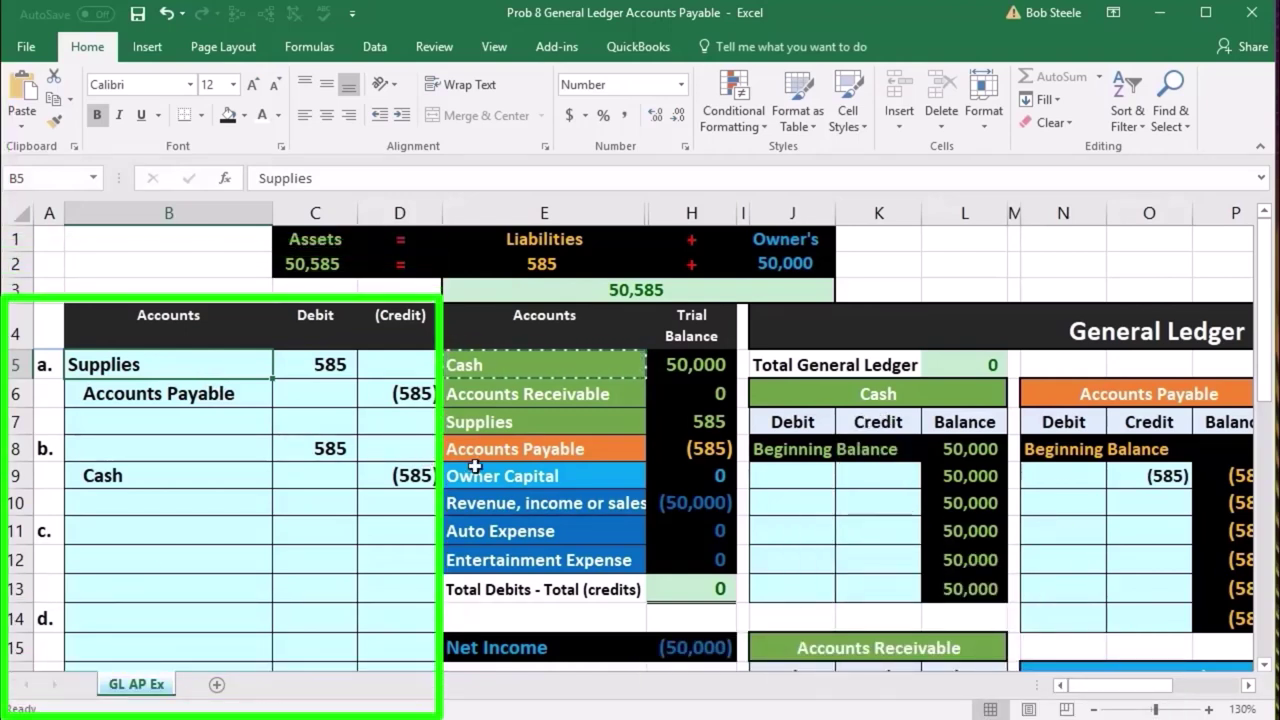
left_click(528, 451)
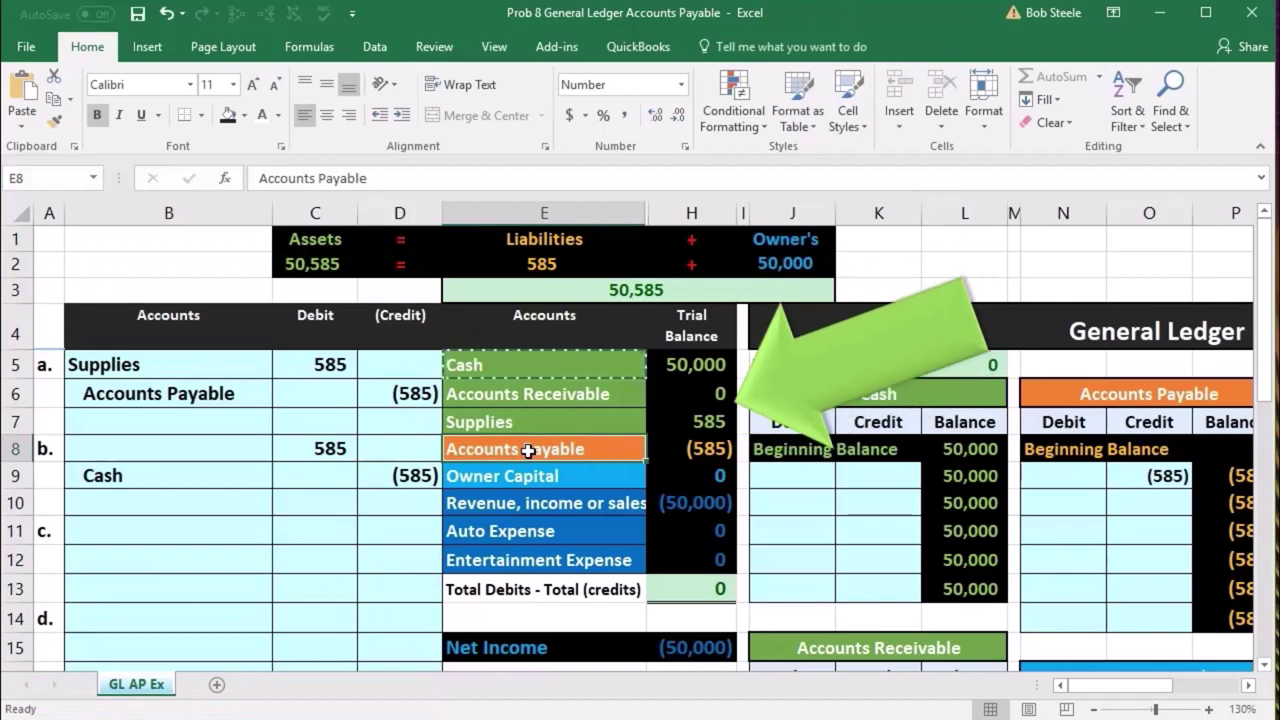
right_click(528, 451)
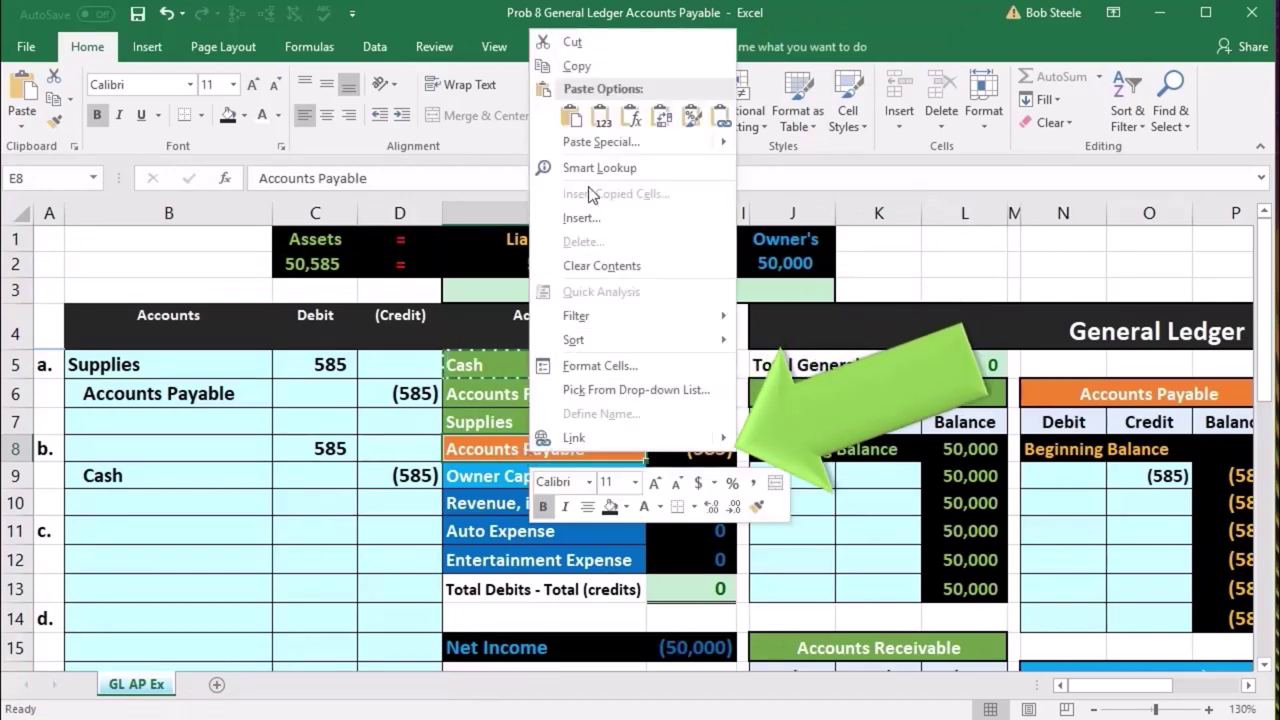
left_click(565, 68)
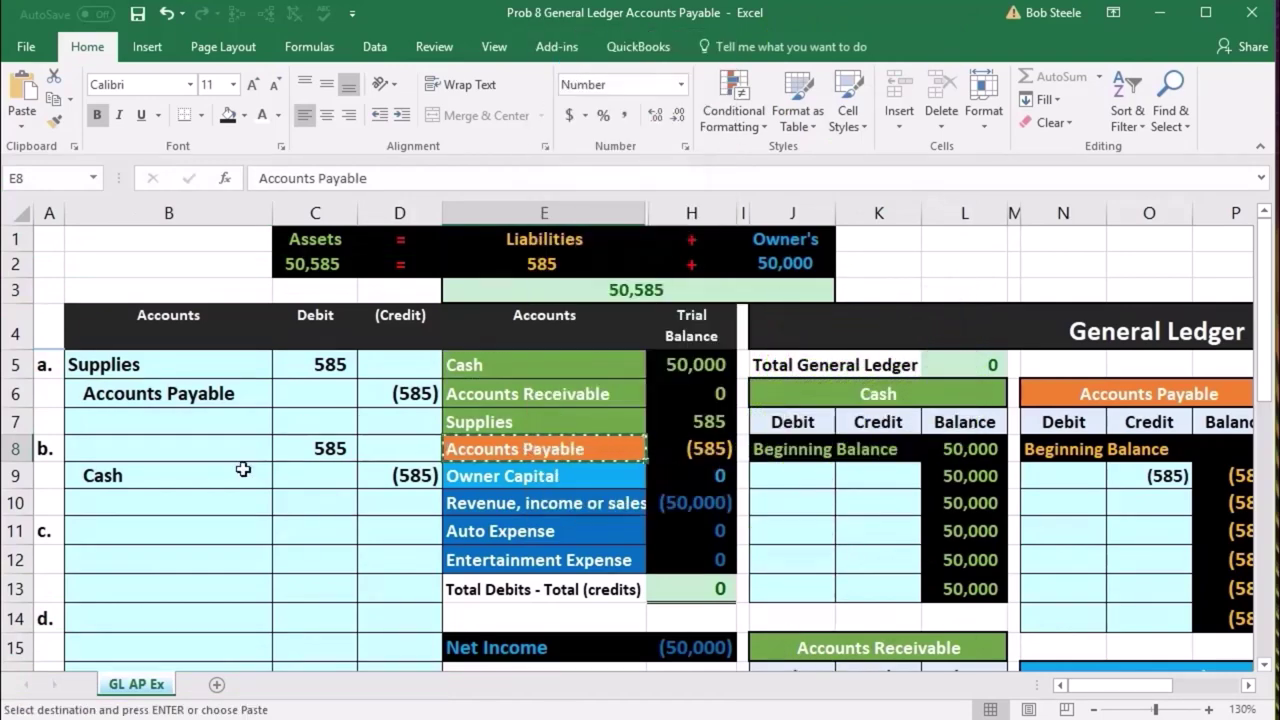
left_click(195, 449)
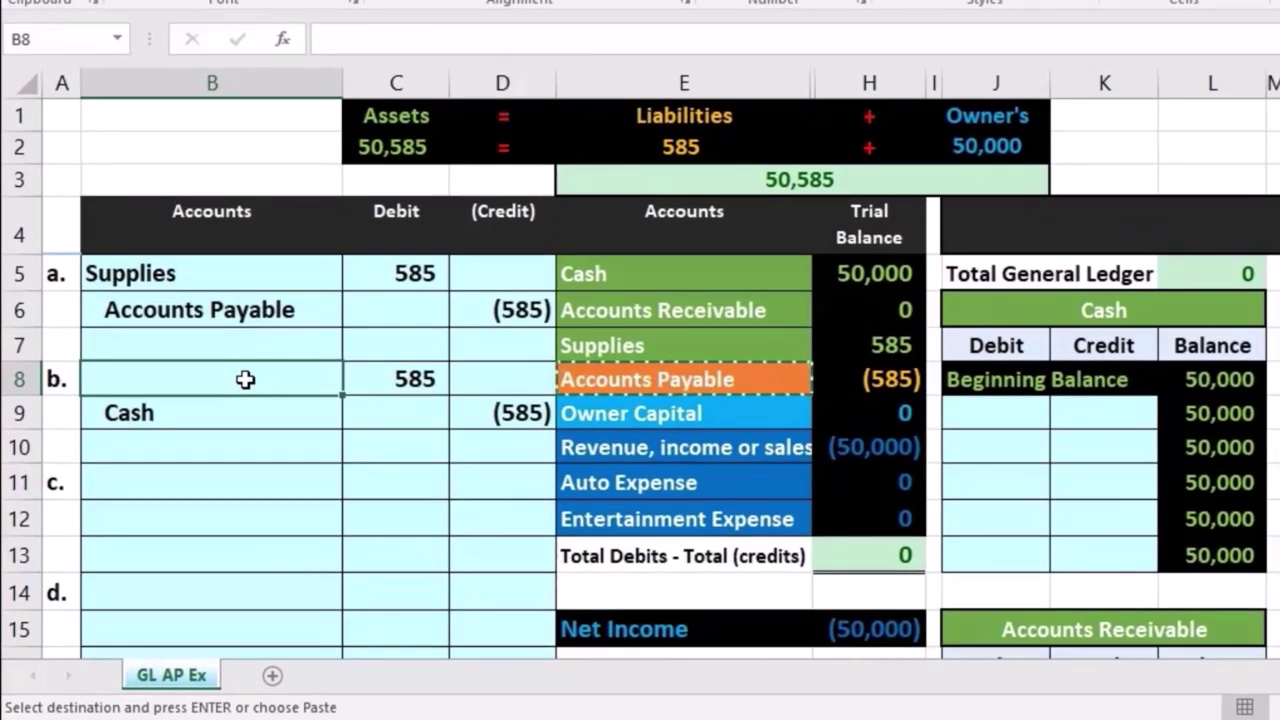
right_click(245, 379)
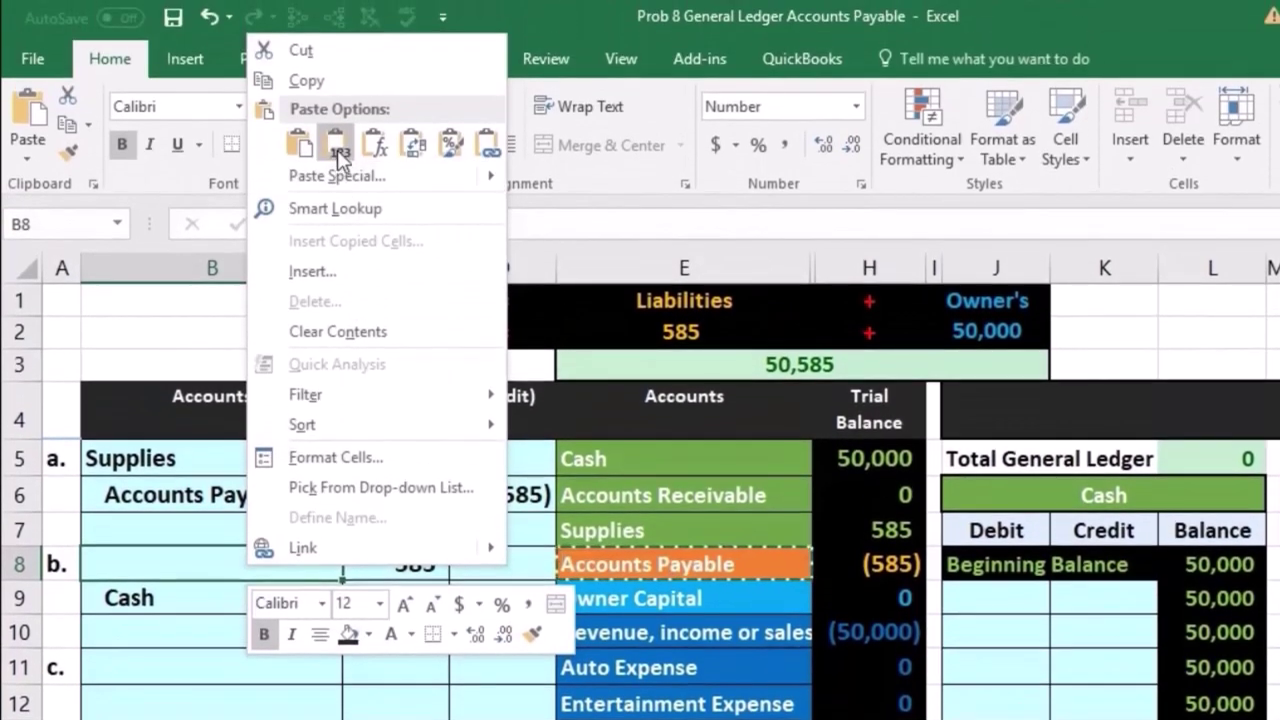
left_click(337, 143)
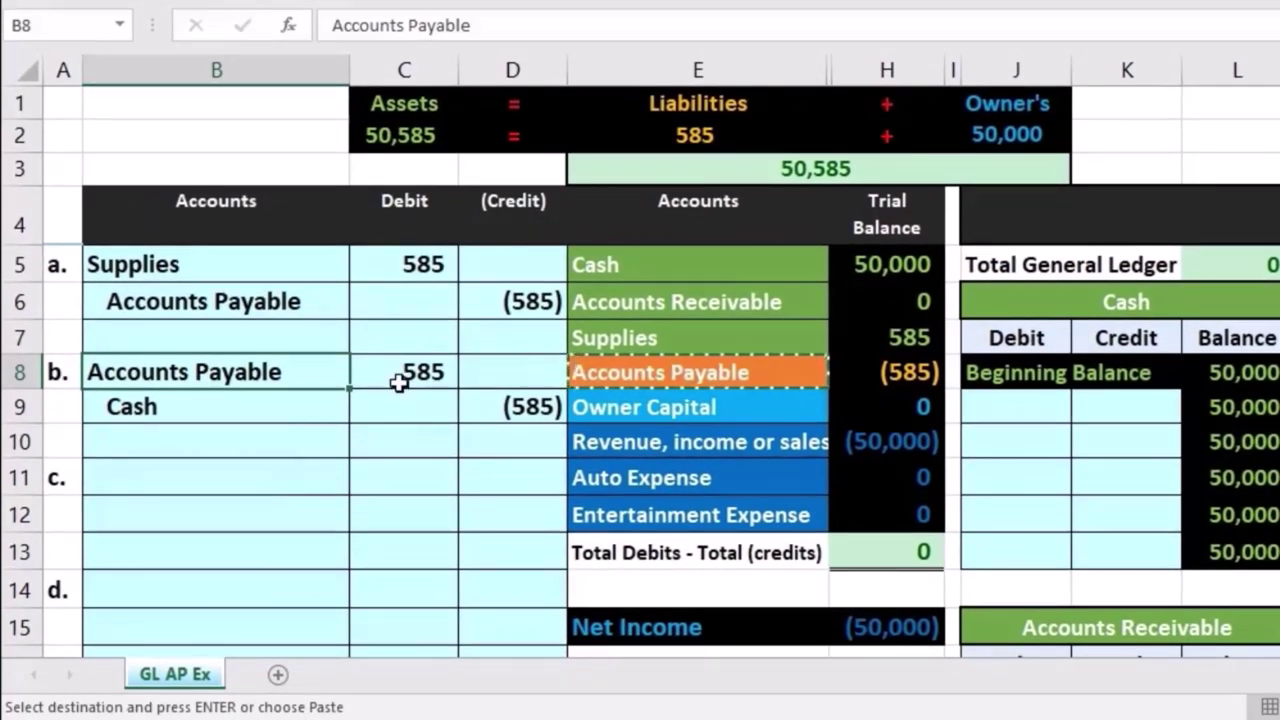
Review the debit and credit amounts of entry b against the Accounts Payable balance in the trial balance
left_click(396, 420)
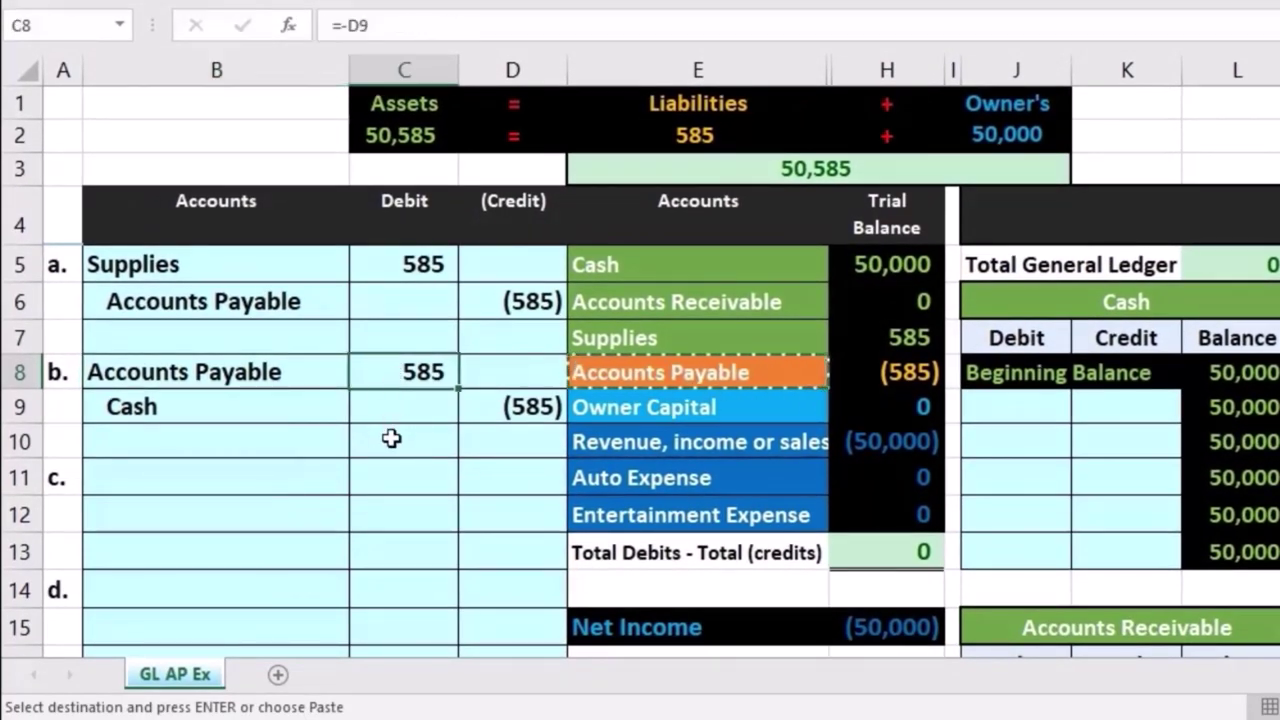
left_click(540, 412)
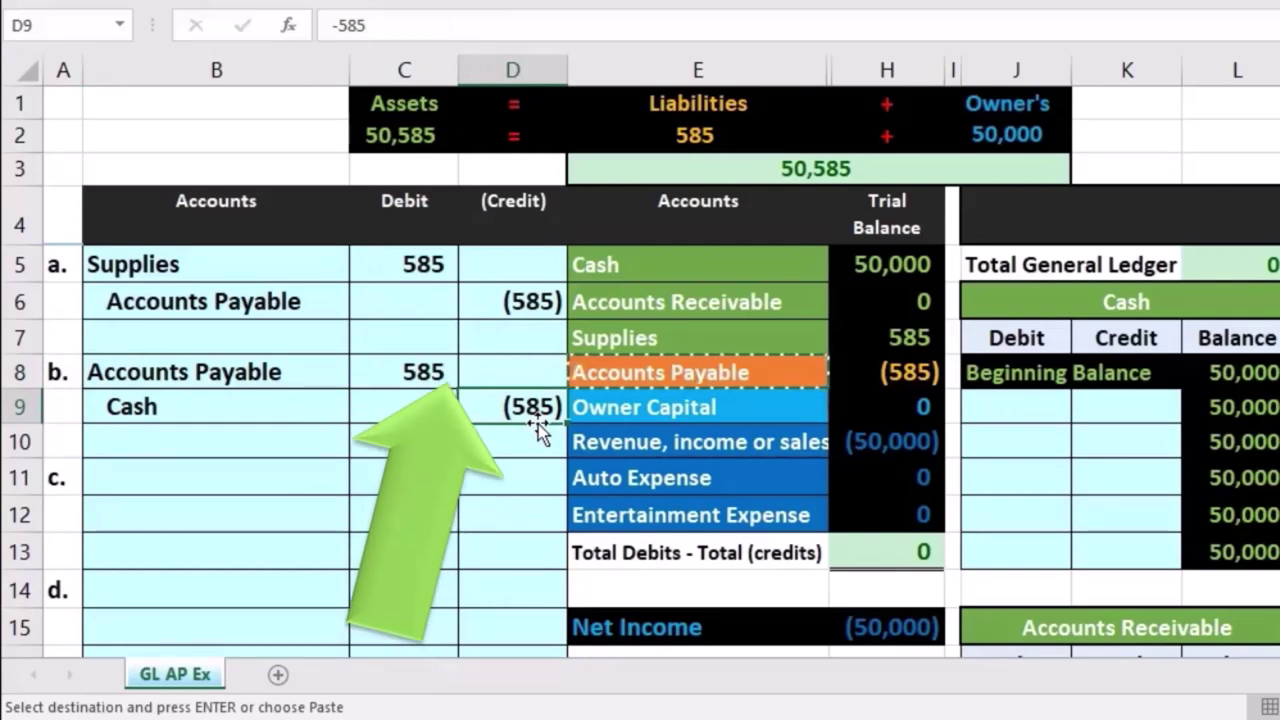
left_click(430, 372)
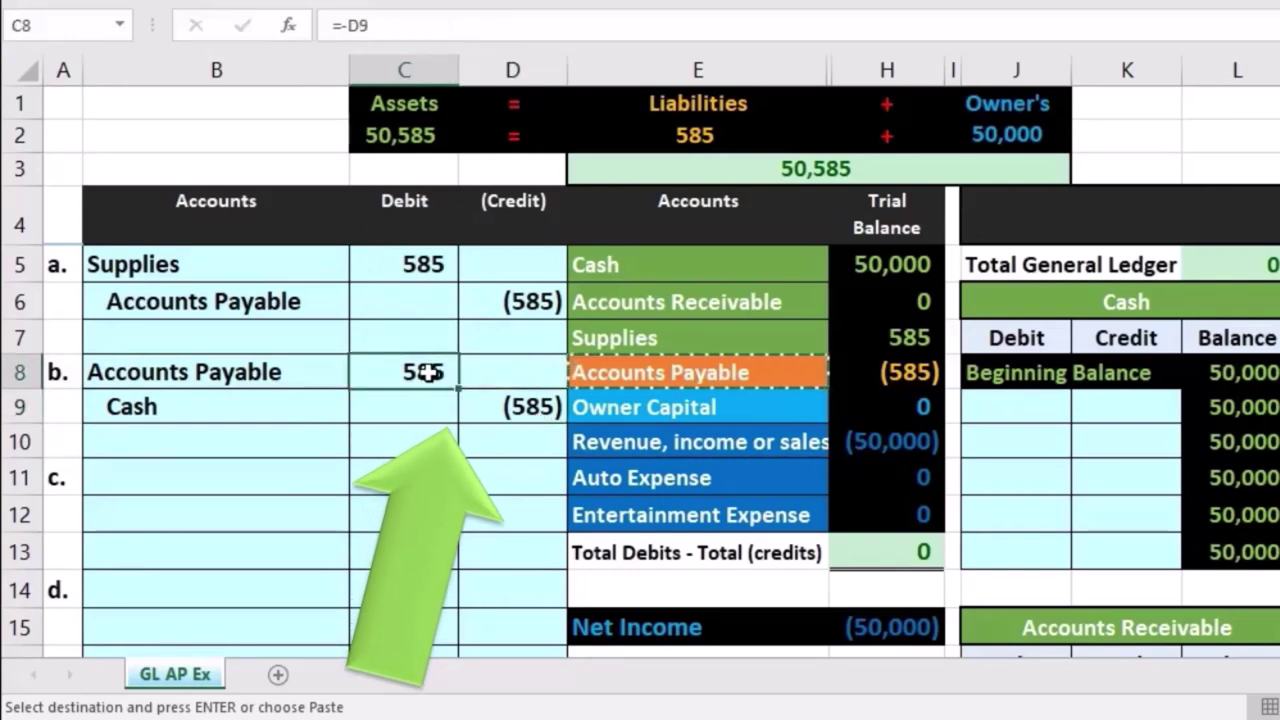
left_click(837, 372)
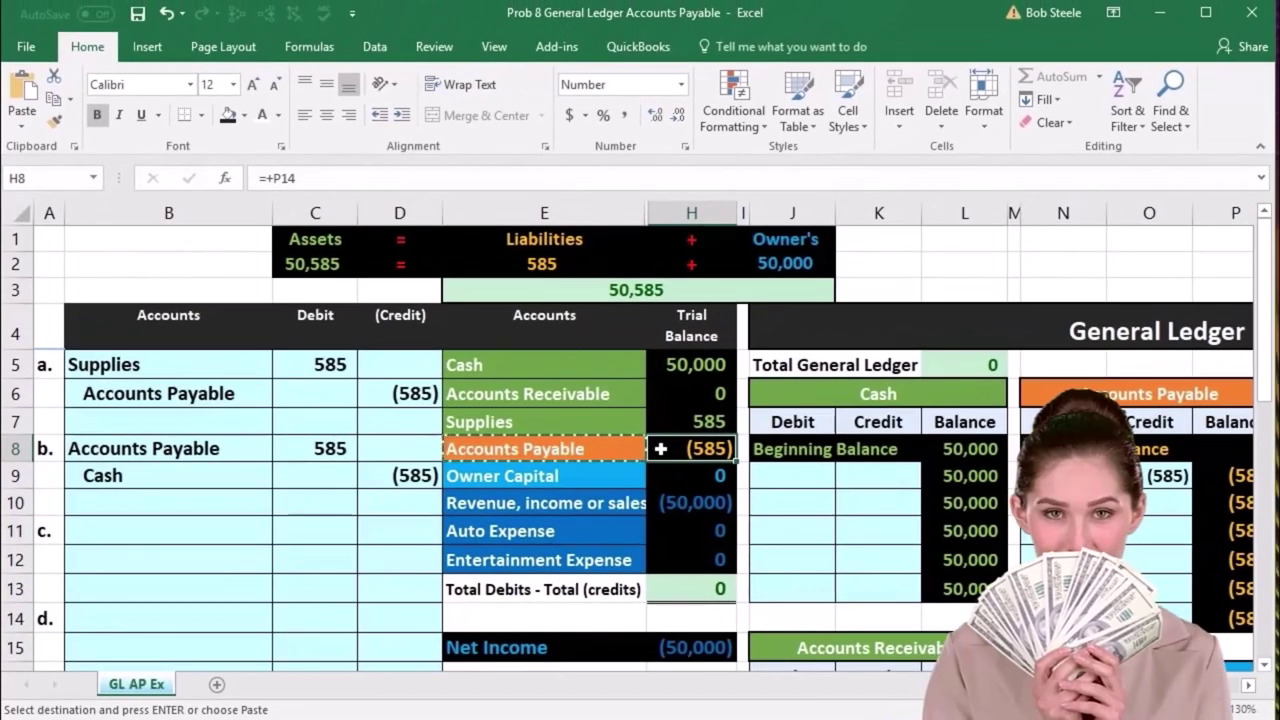
left_click_drag(254, 448, 371, 479)
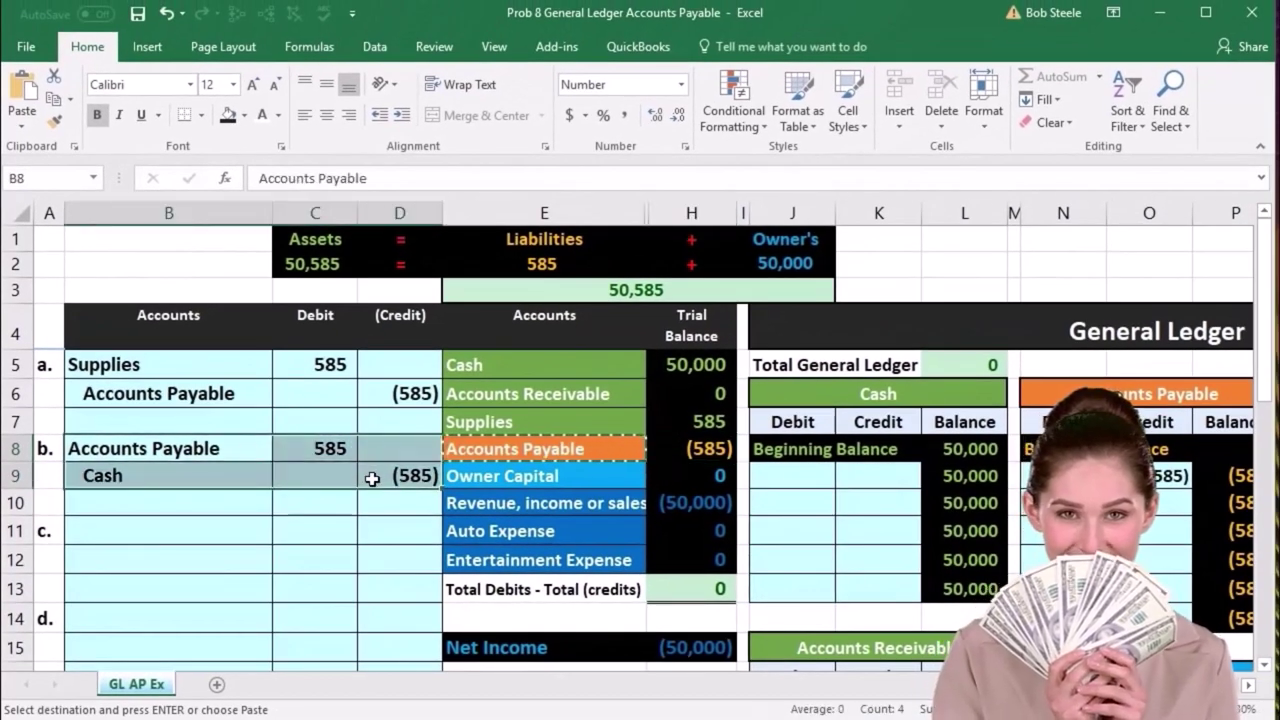
Compare the Accounts Payable debit line of entry b with the account's trial balance amount and the account list in E5:H8
left_click(669, 449)
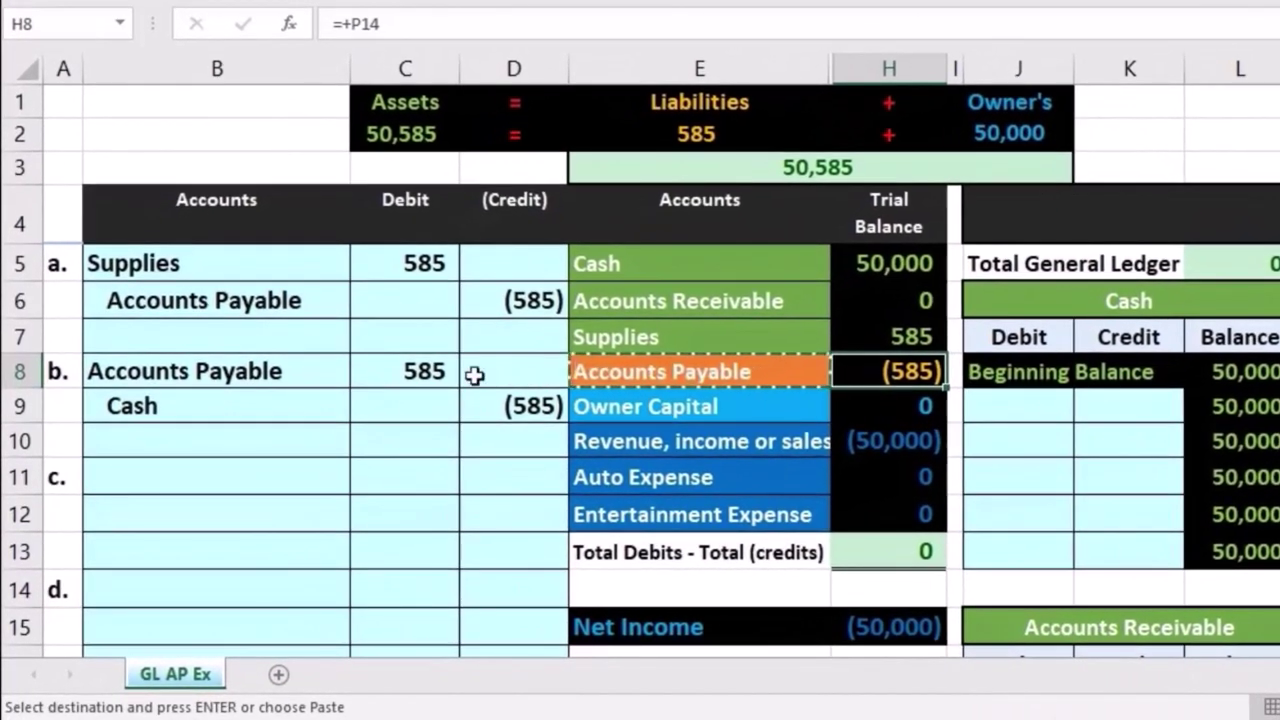
left_click(340, 447)
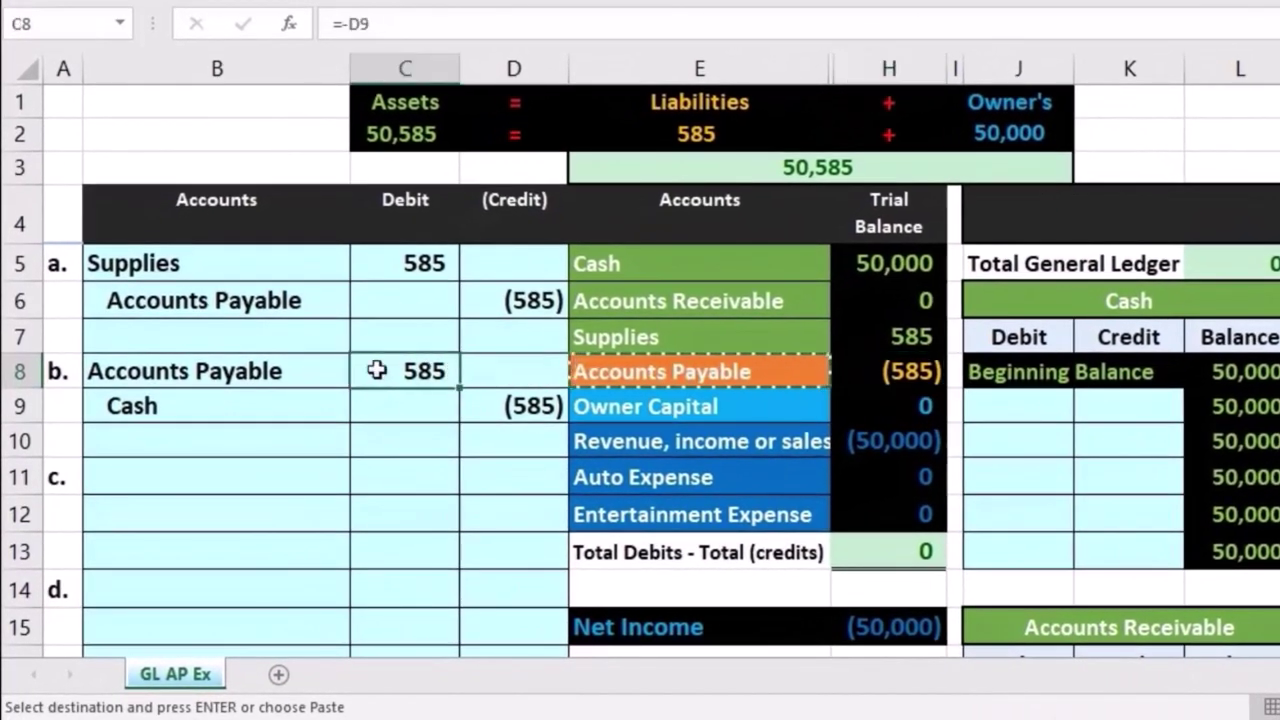
left_click_drag(277, 375, 467, 403)
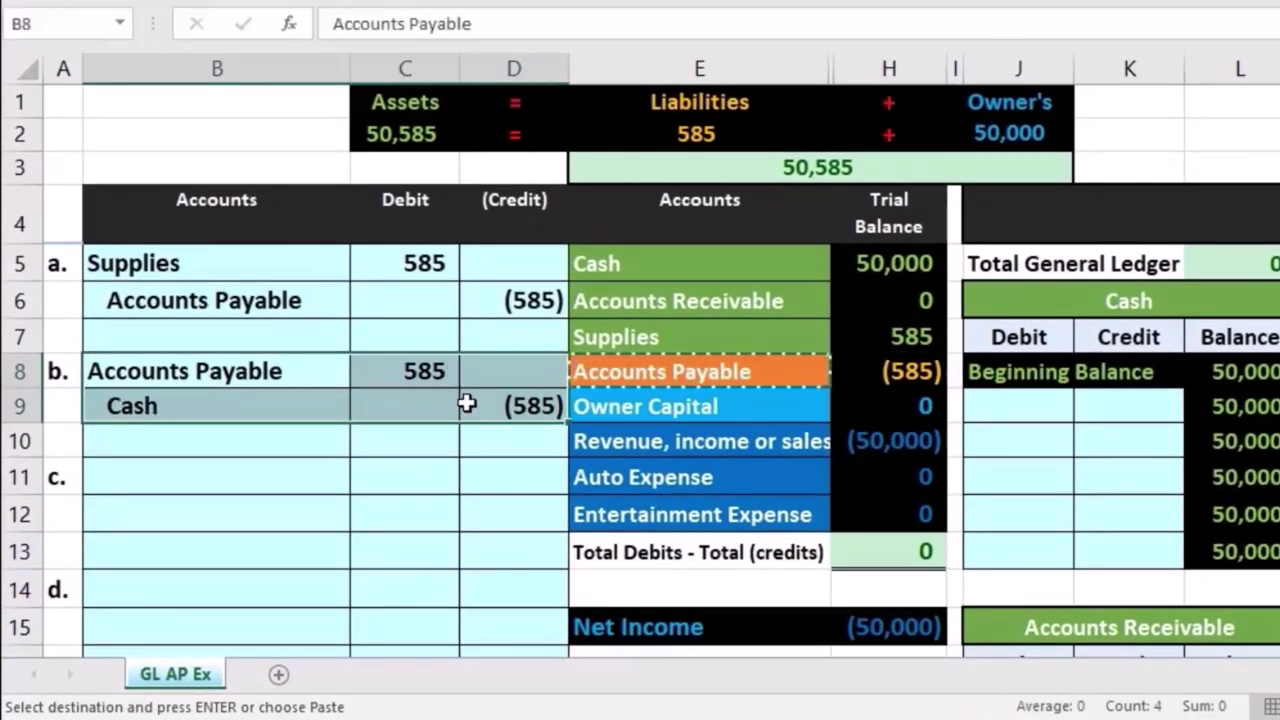
left_click(348, 377)
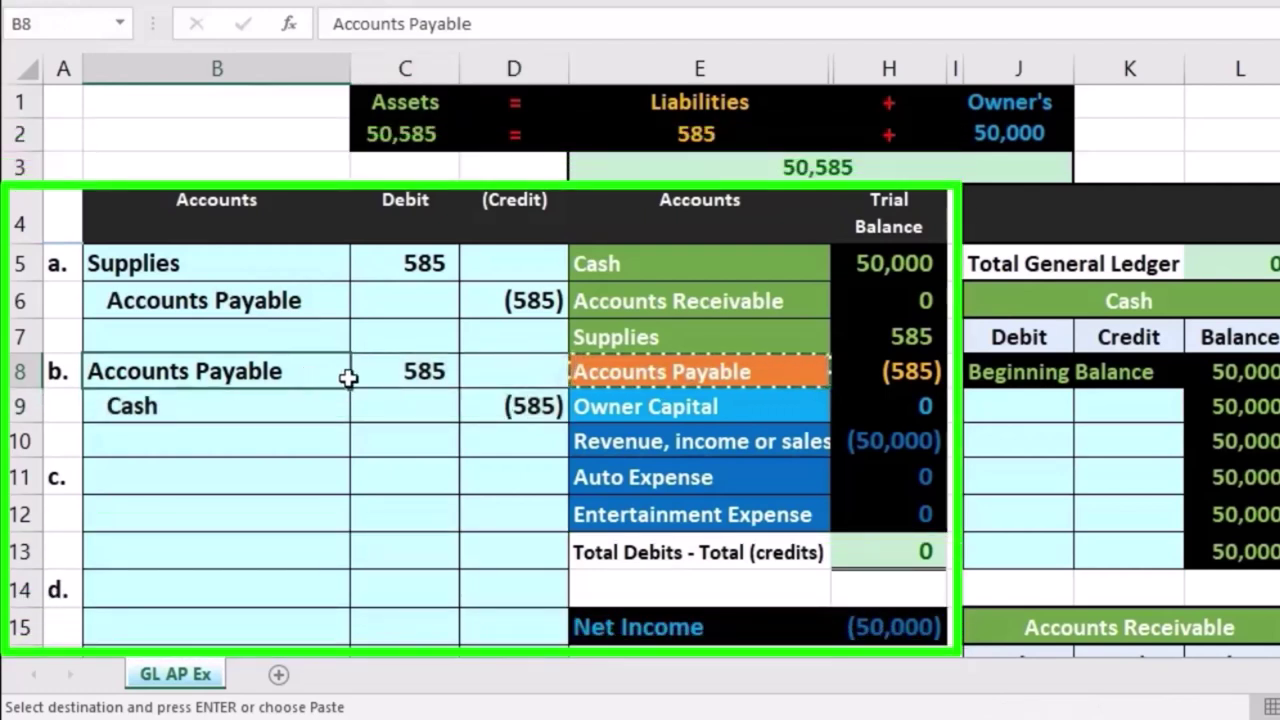
left_click_drag(348, 377, 357, 378)
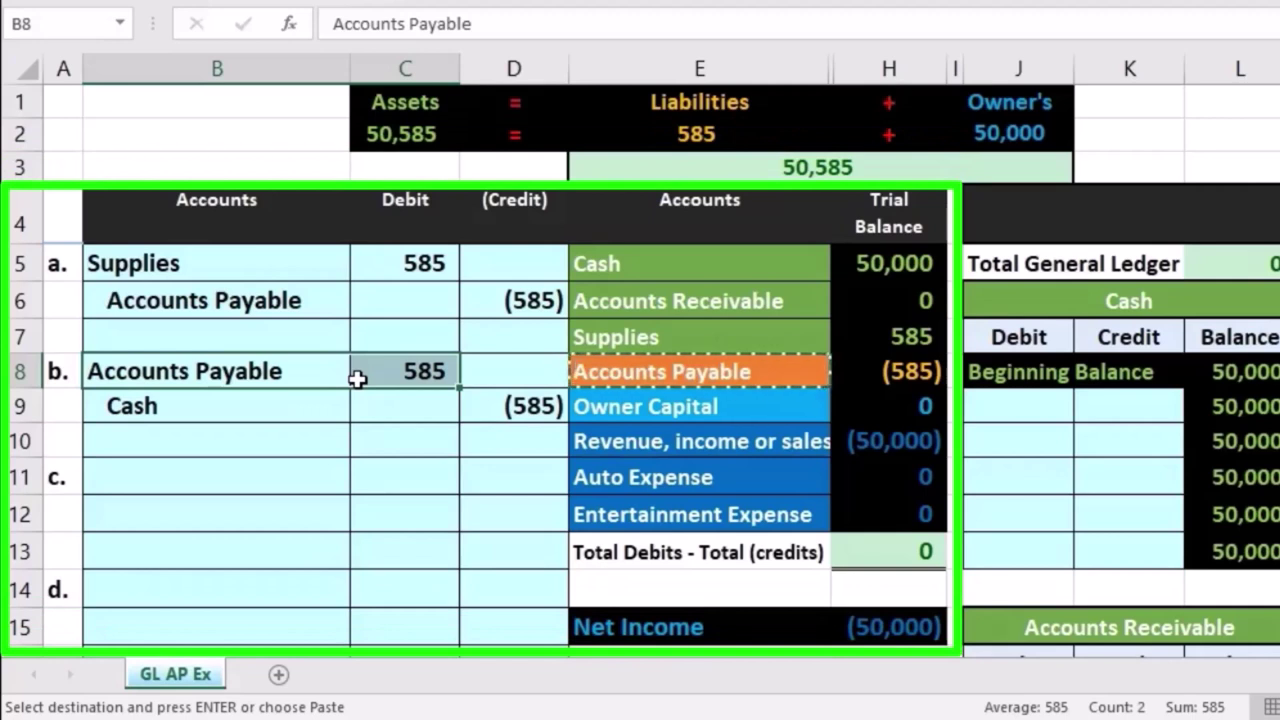
left_click_drag(289, 369, 369, 373)
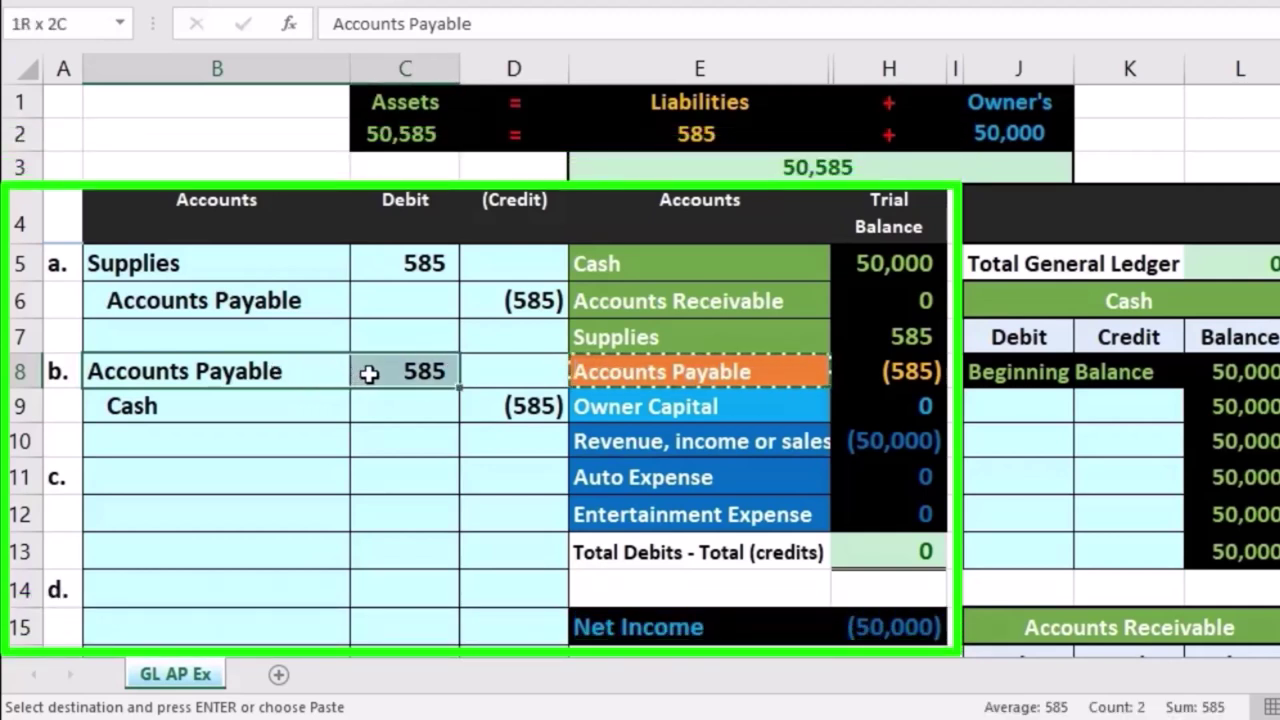
left_click_drag(657, 274, 845, 362)
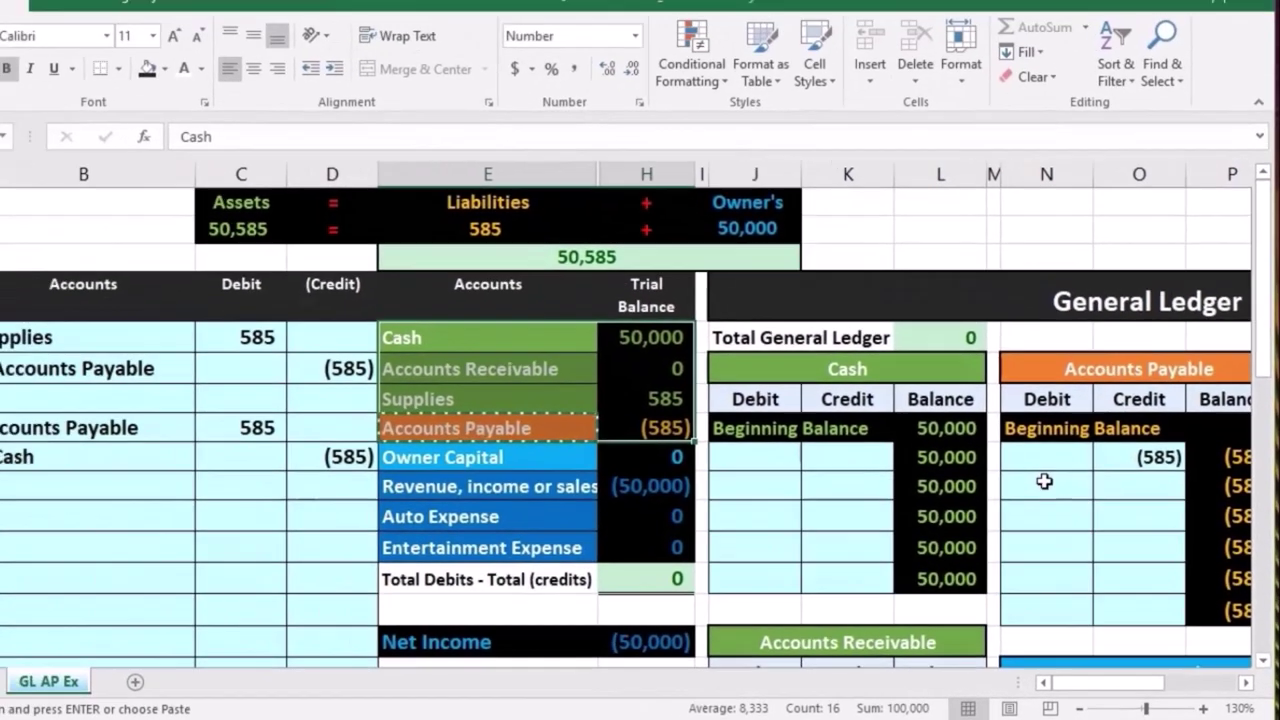
Post the Accounts Payable debit of entry b to N10 in the Accounts Payable ledger account, linked as =C8
scroll(1043, 481, "down", 3)
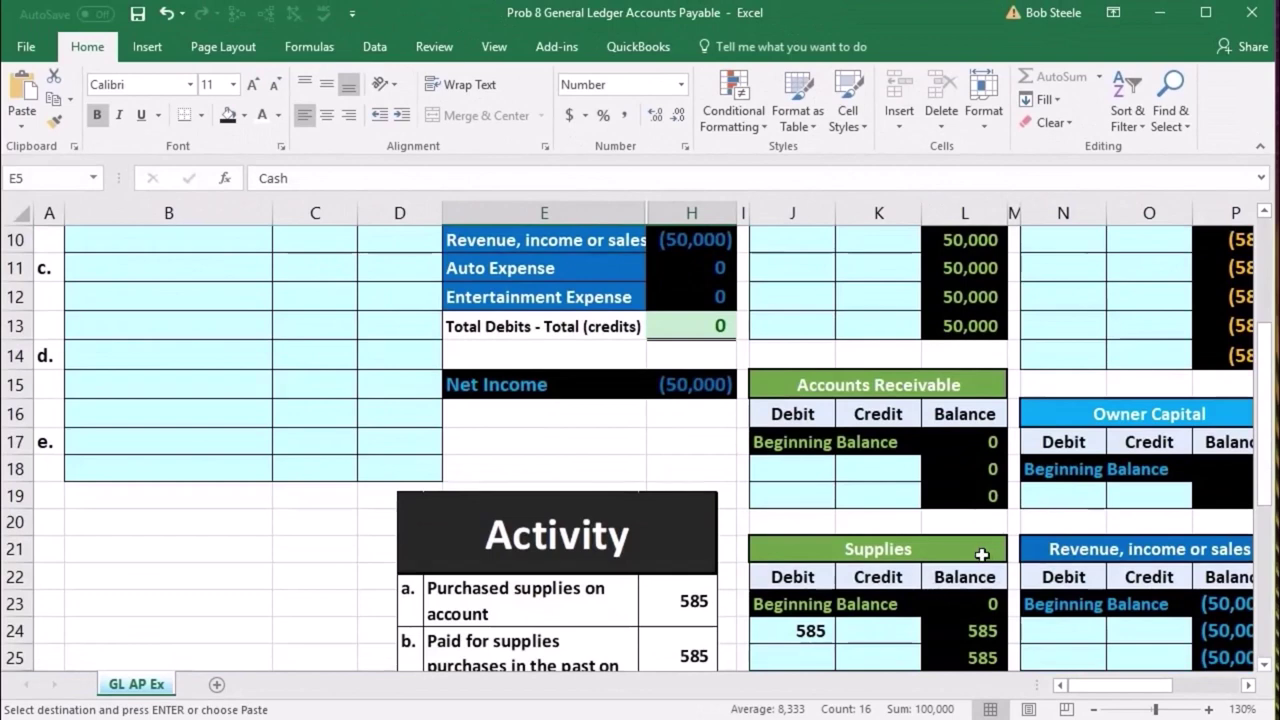
scroll(985, 560, "up", 2)
left_click(1122, 426)
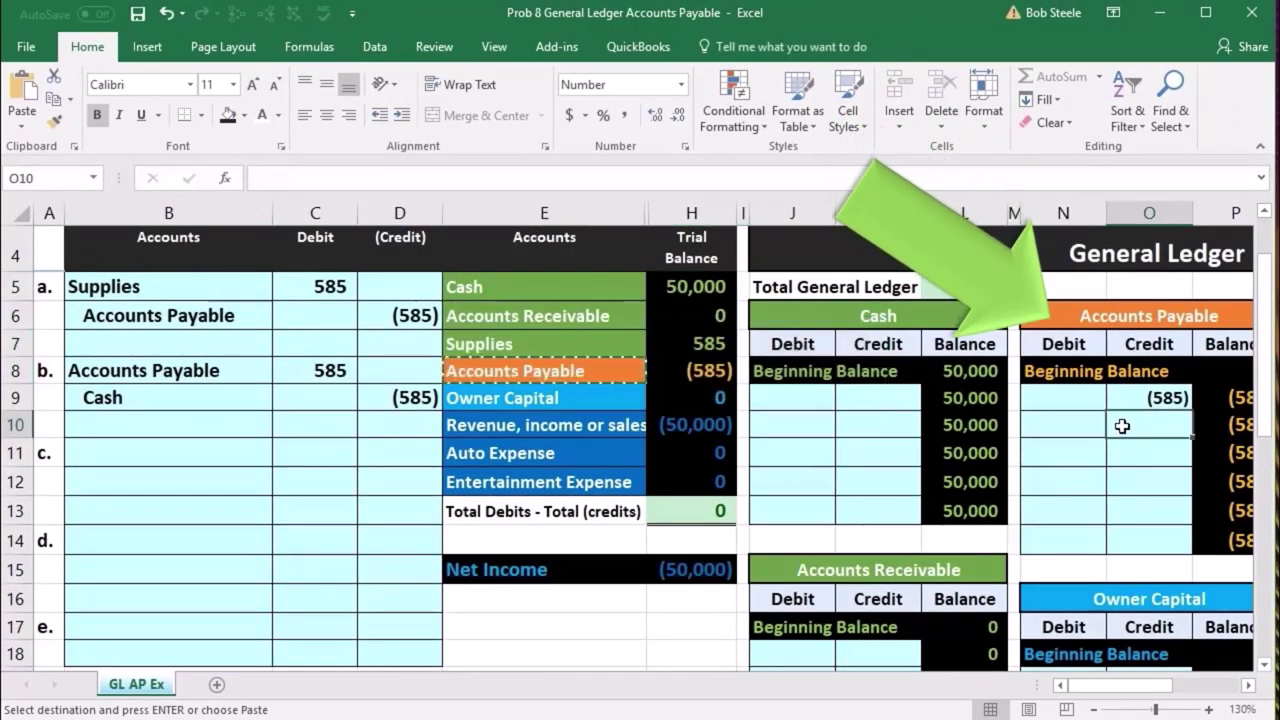
left_click(1082, 428)
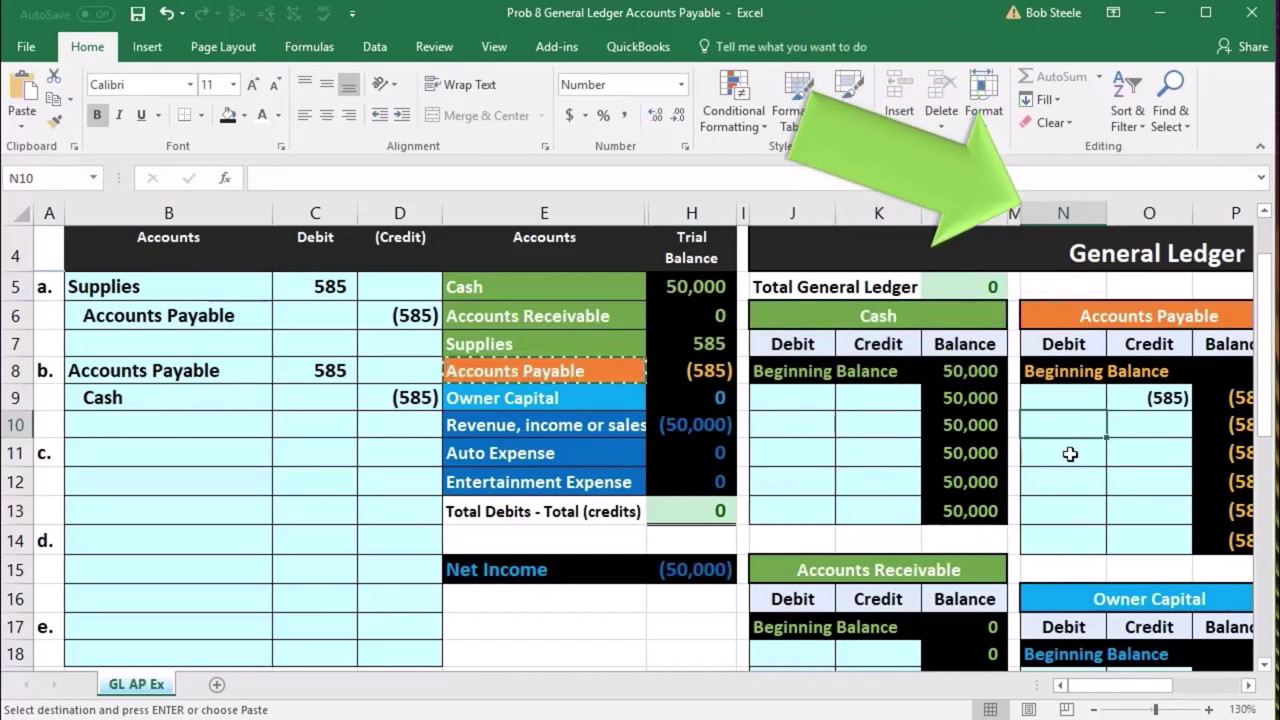
type("=")
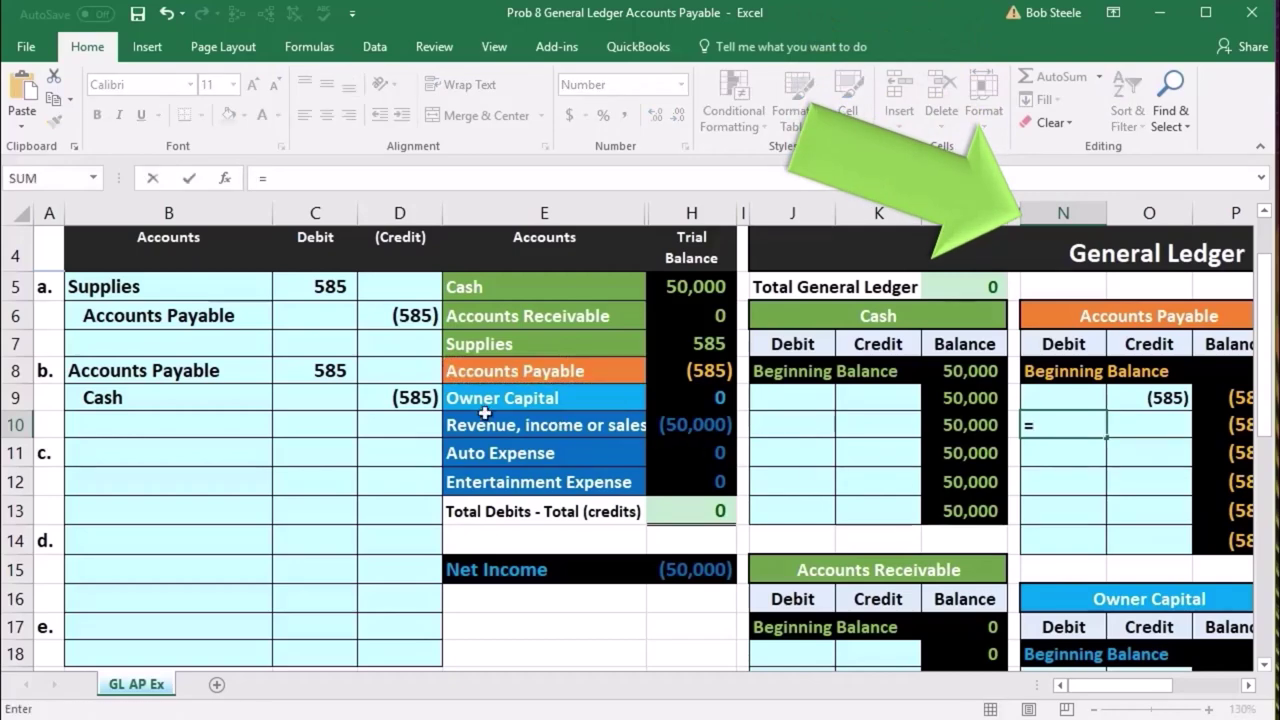
left_click(342, 372)
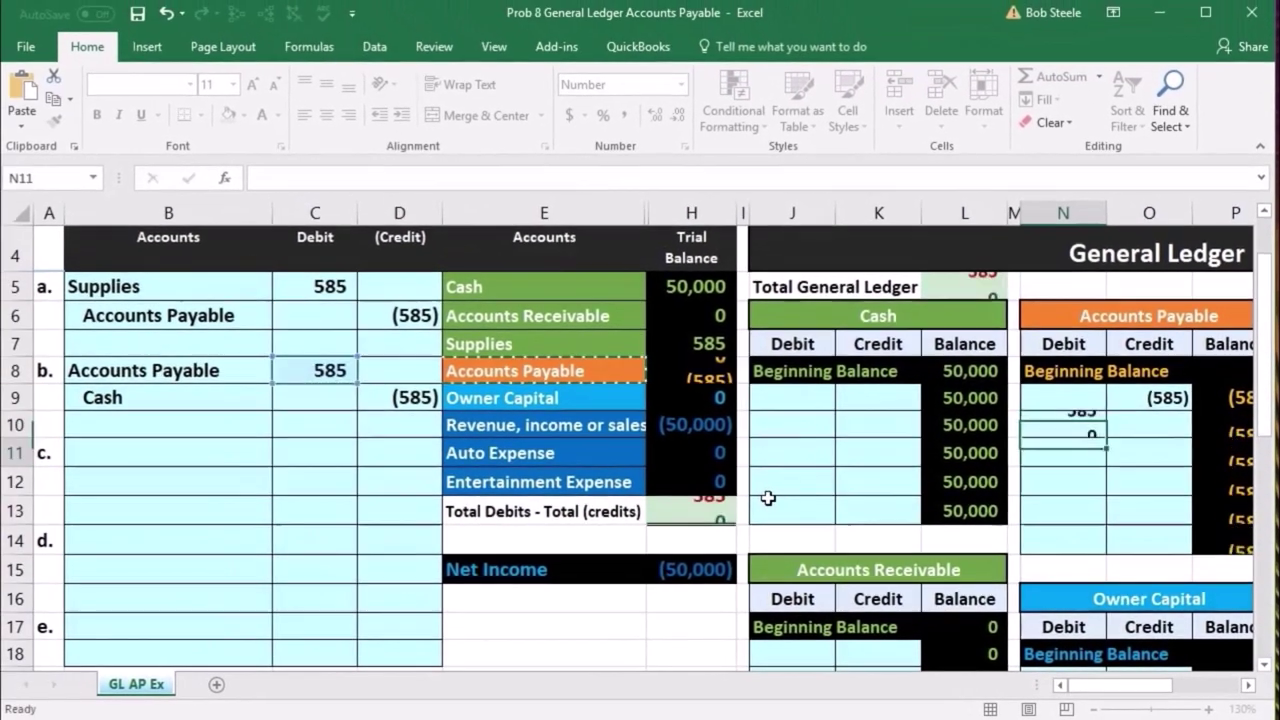
key("Return")
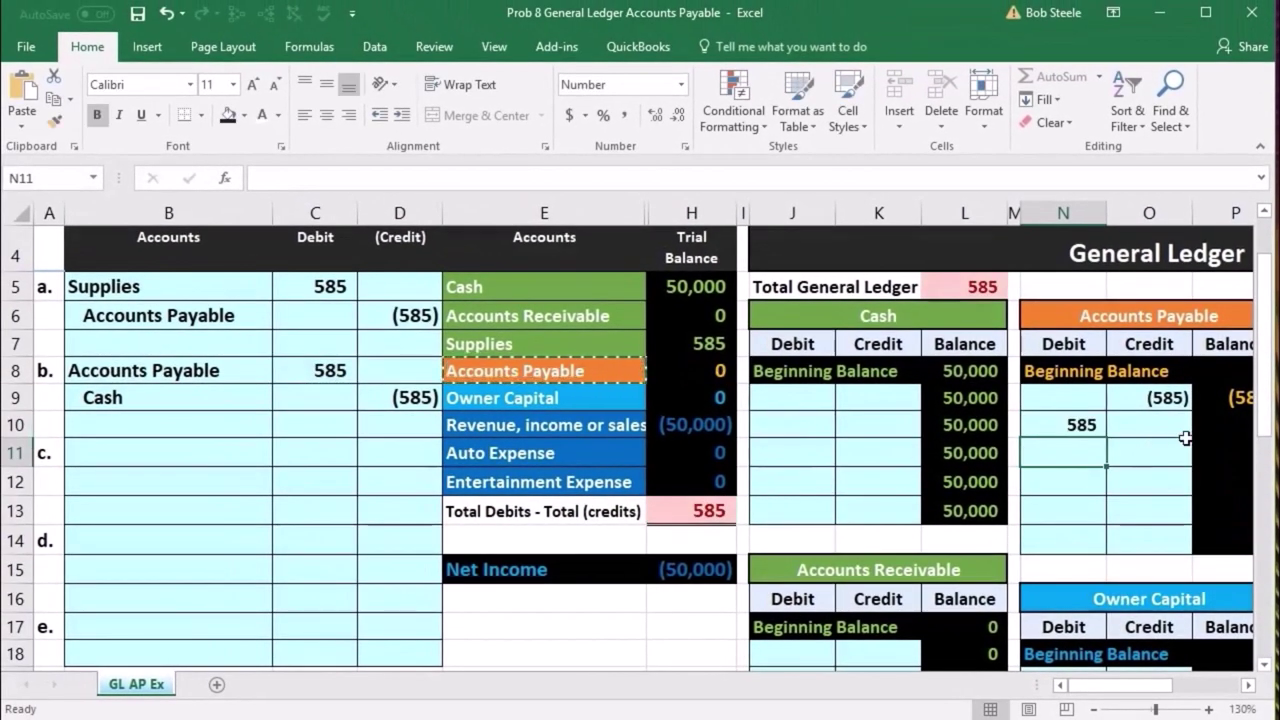
left_click_drag(1131, 688, 1139, 688)
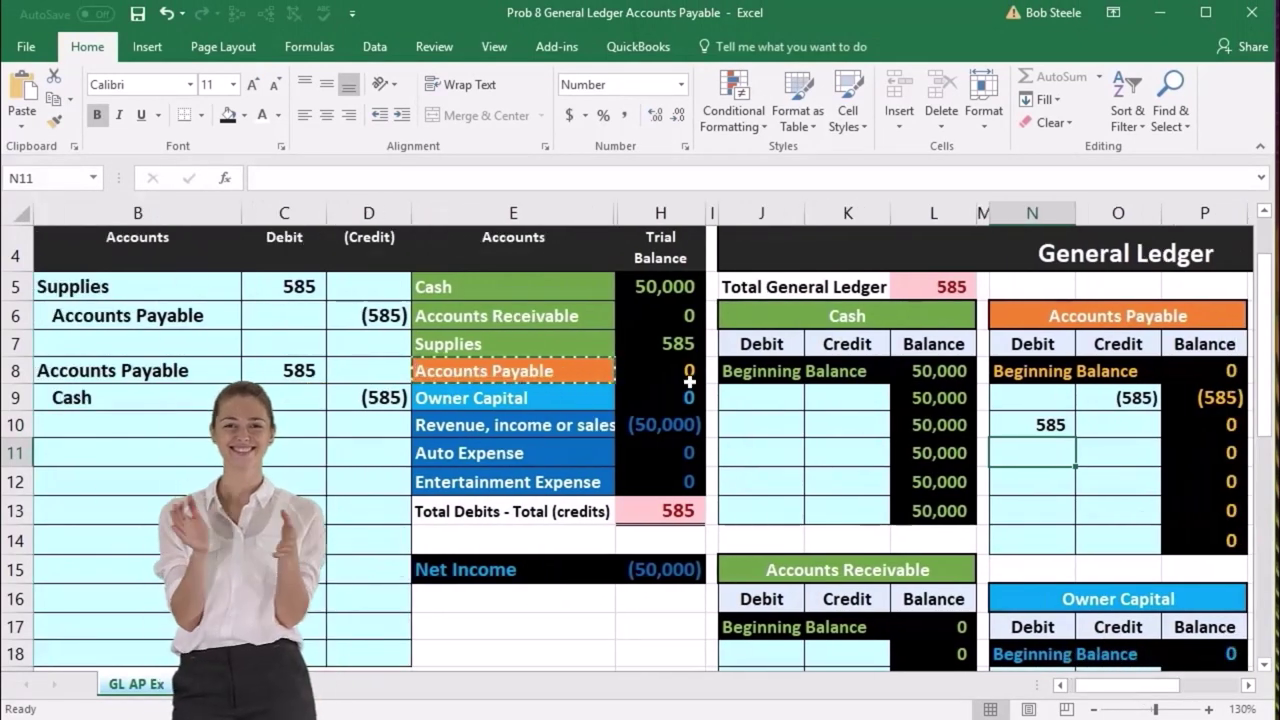
left_click(698, 508)
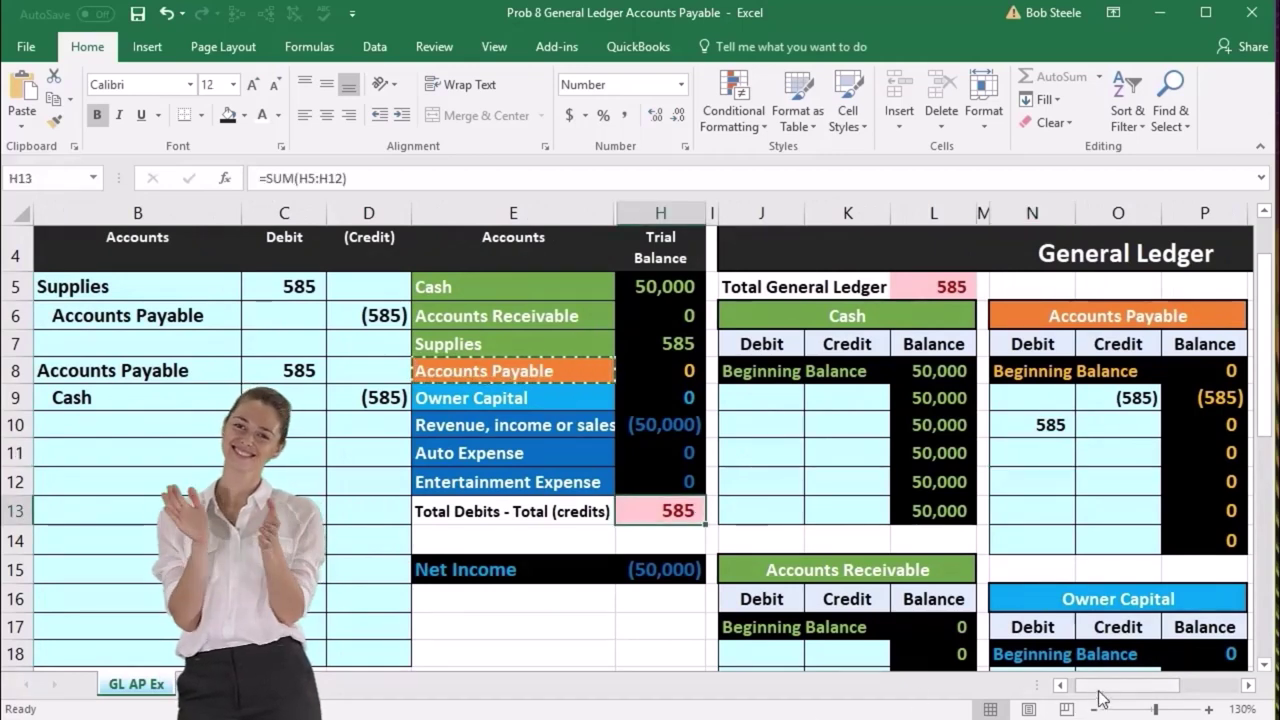
Post the Cash credit of entry b to K9 in the Cash ledger account, linked as =D9
left_click_drag(1100, 687, 1063, 690)
left_click_drag(242, 400, 369, 399)
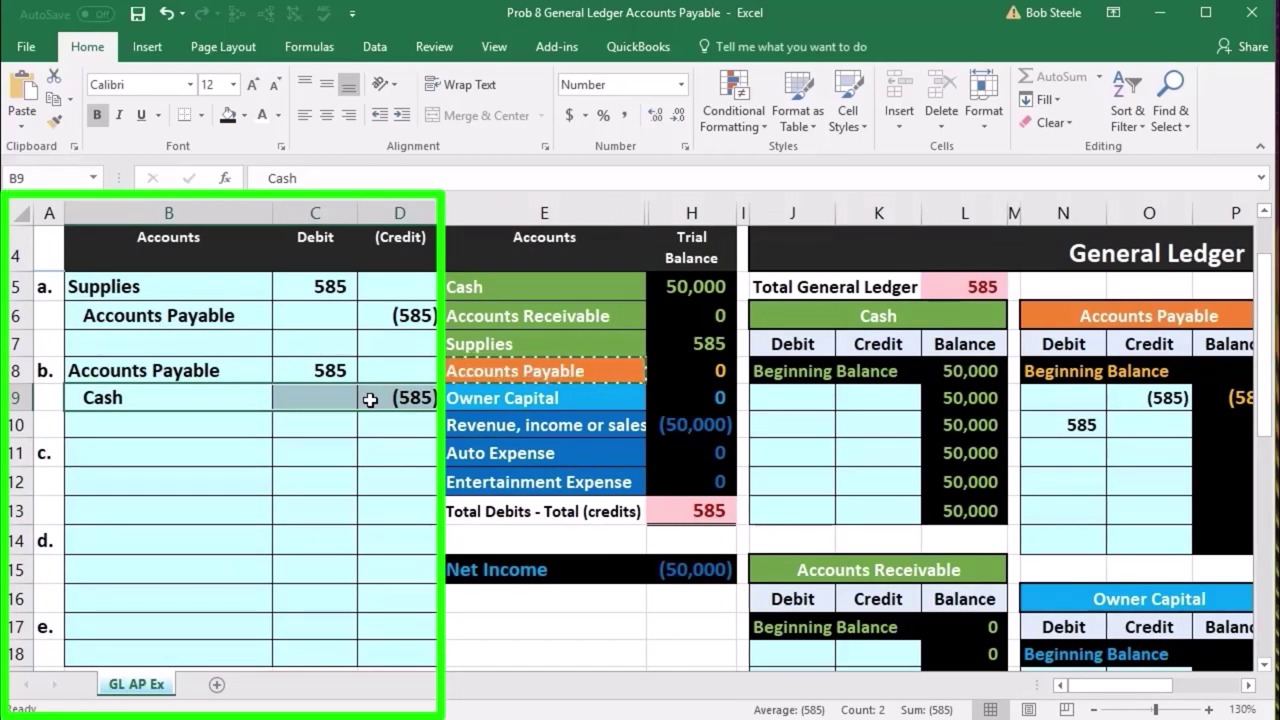
left_click(485, 292)
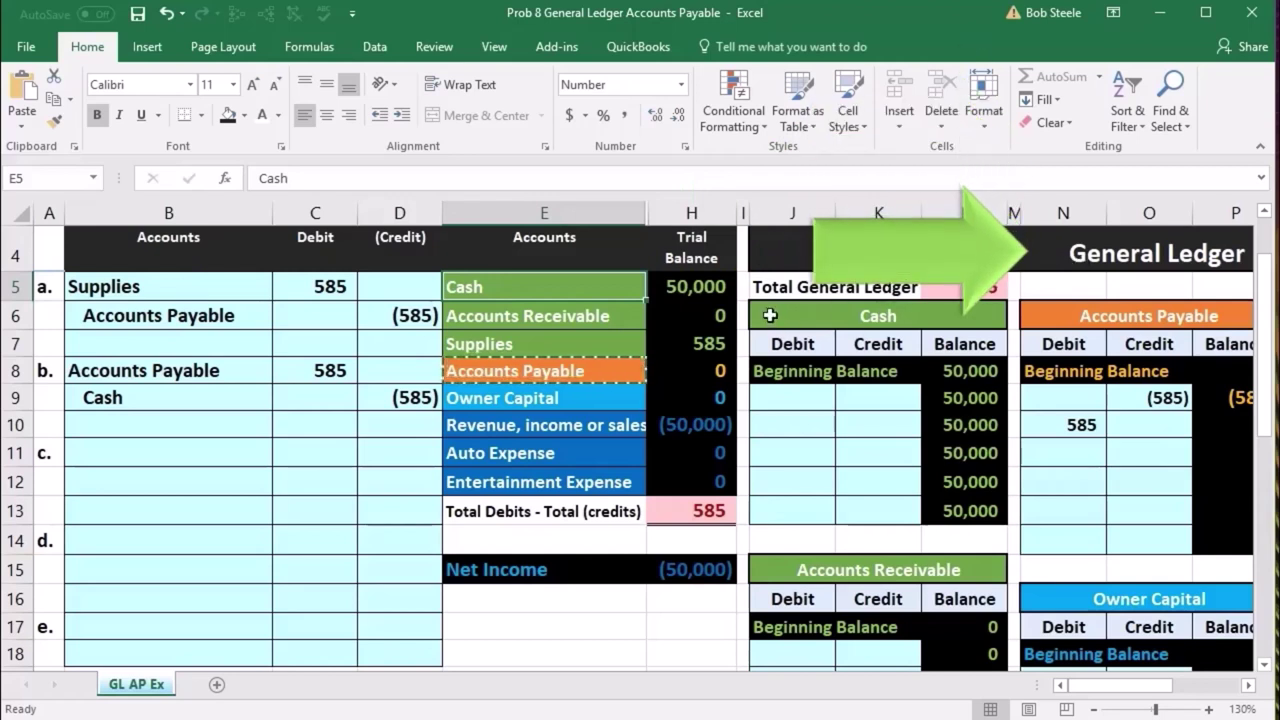
left_click_drag(770, 315, 884, 311)
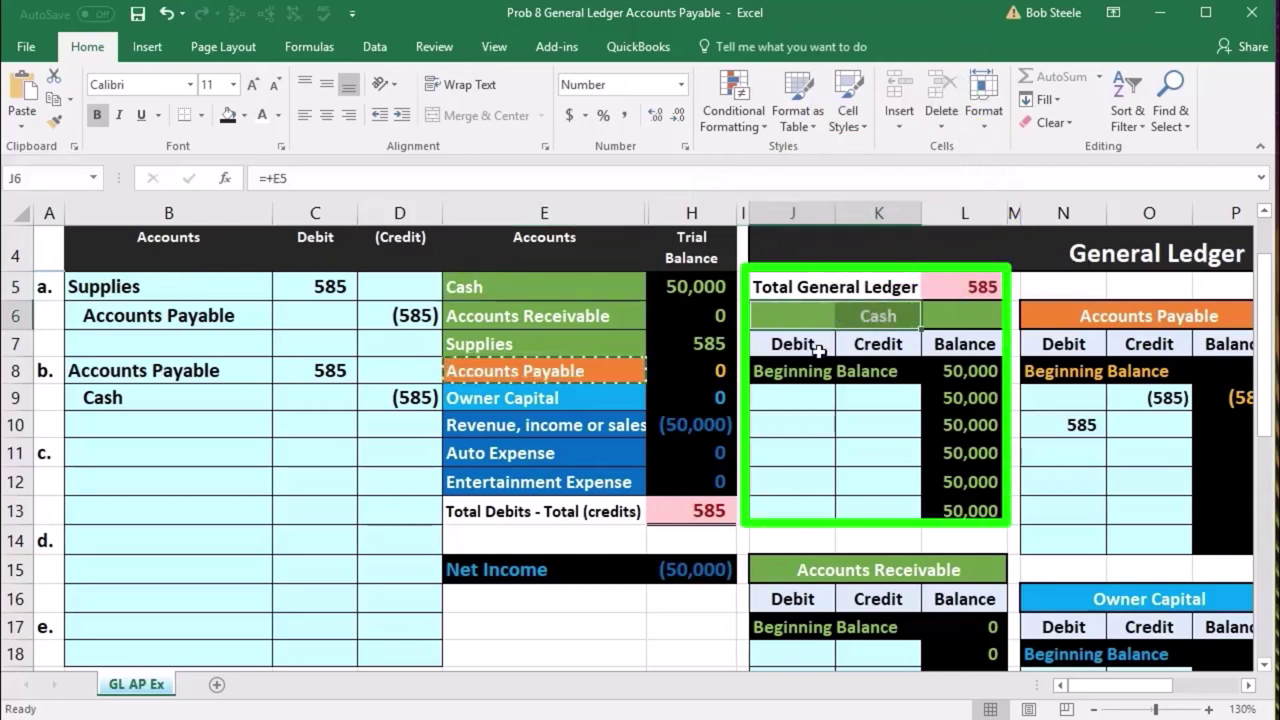
left_click(863, 398)
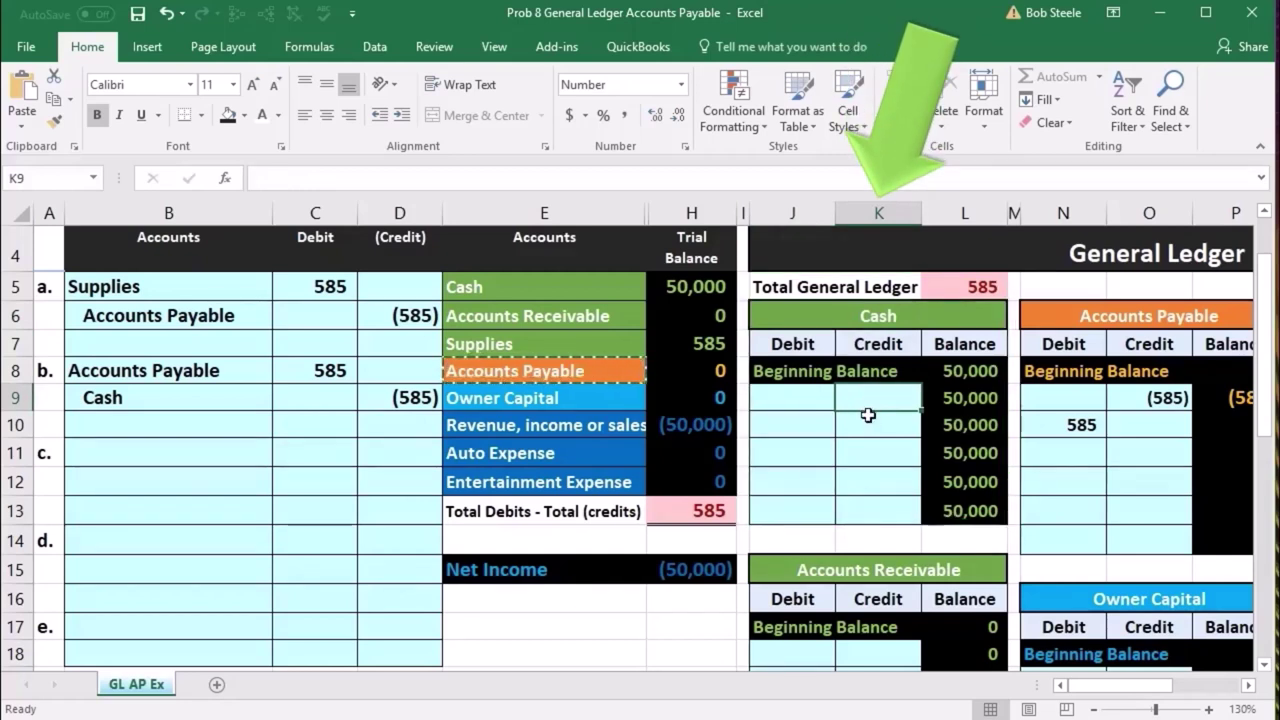
type("=")
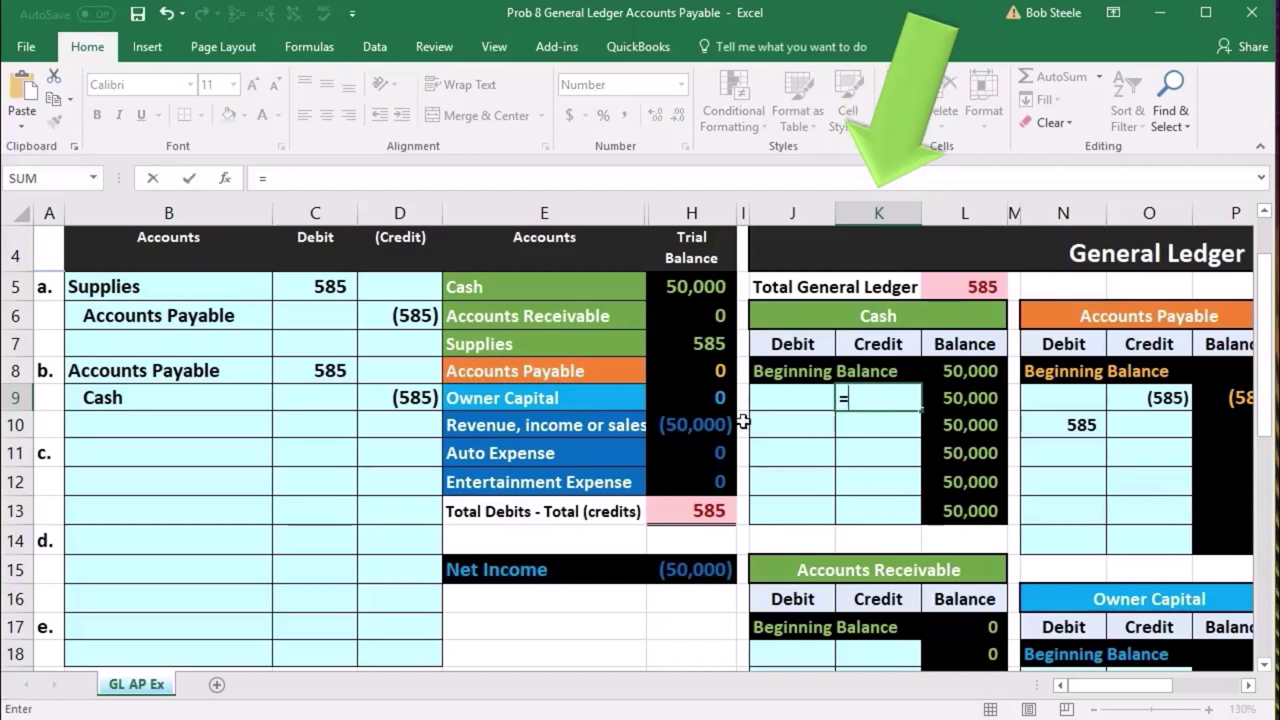
left_click(425, 397)
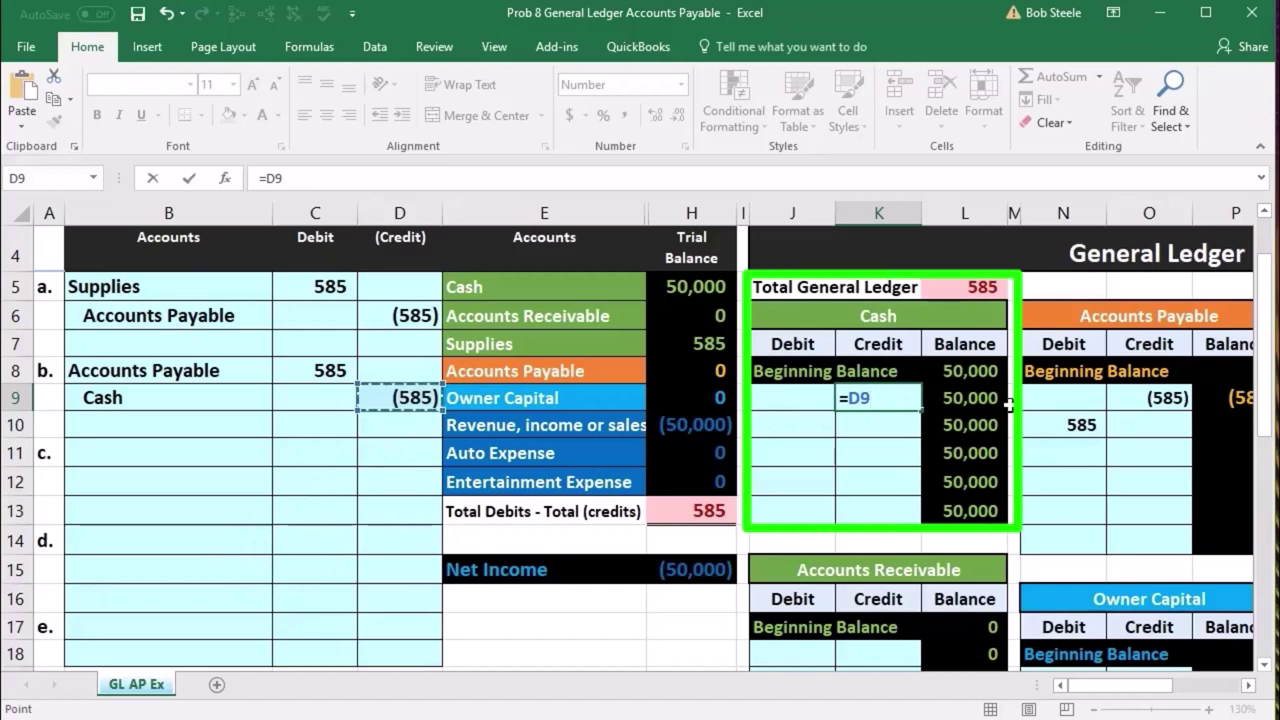
key("Return")
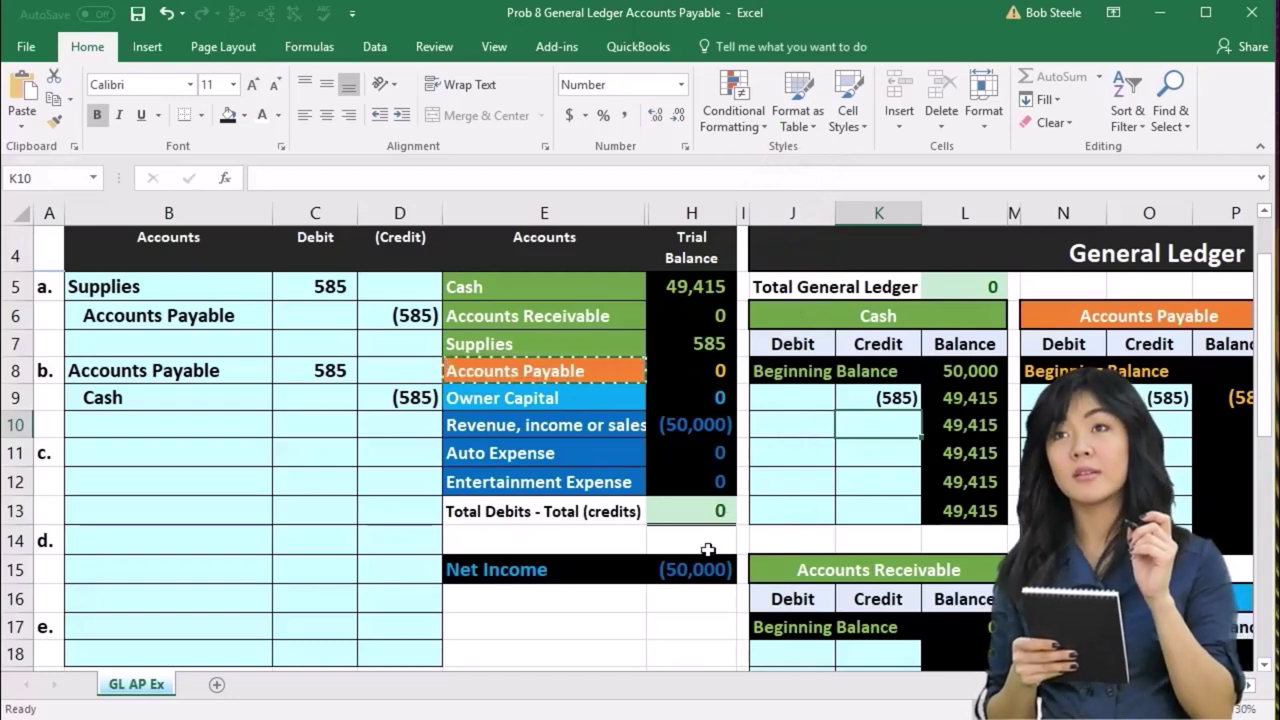
Copy the Auto Expense name from the trial balance into B11 as values for the debit line of entry c
scroll(707, 549, "down", 3)
scroll(709, 560, "down", 1)
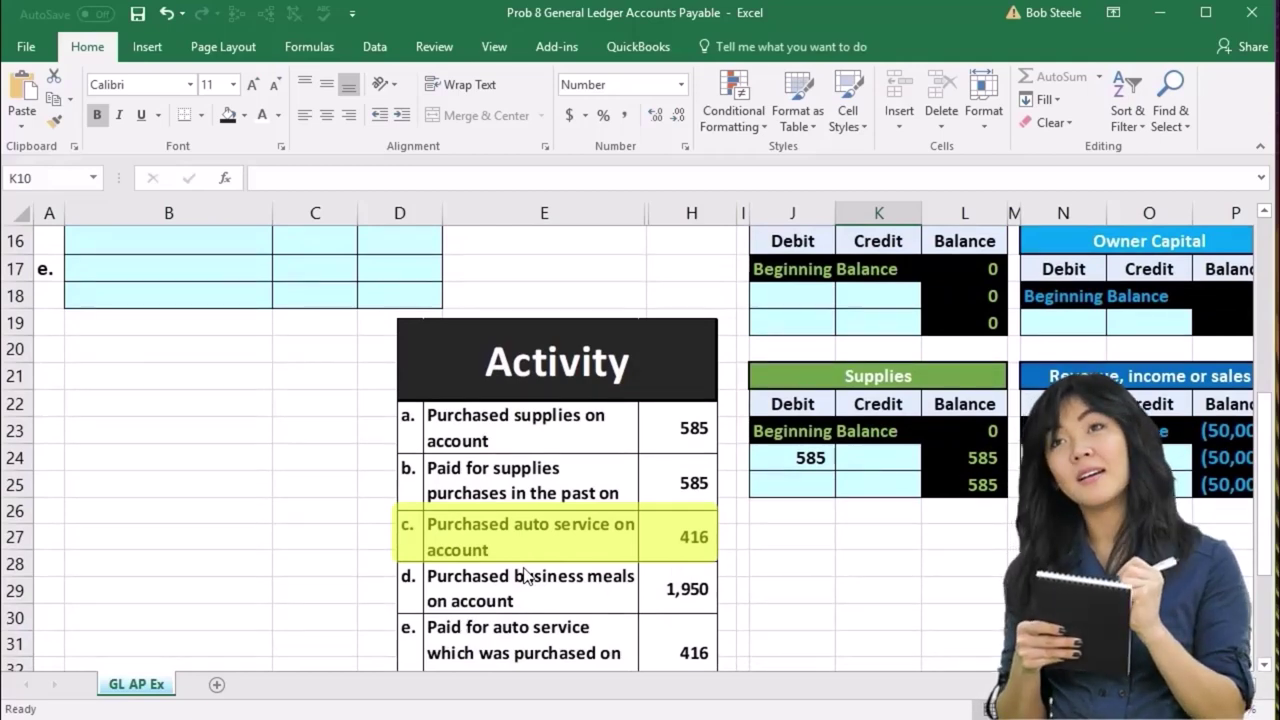
scroll(306, 523, "up", 5)
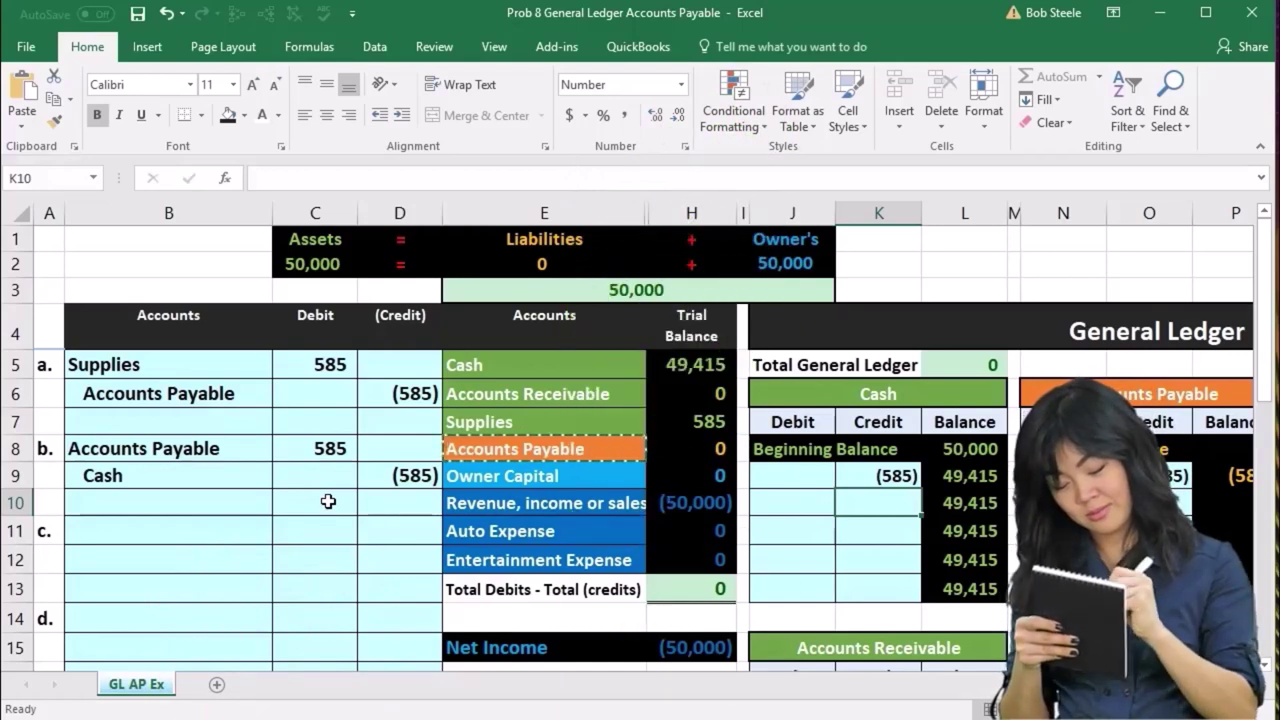
left_click(523, 447)
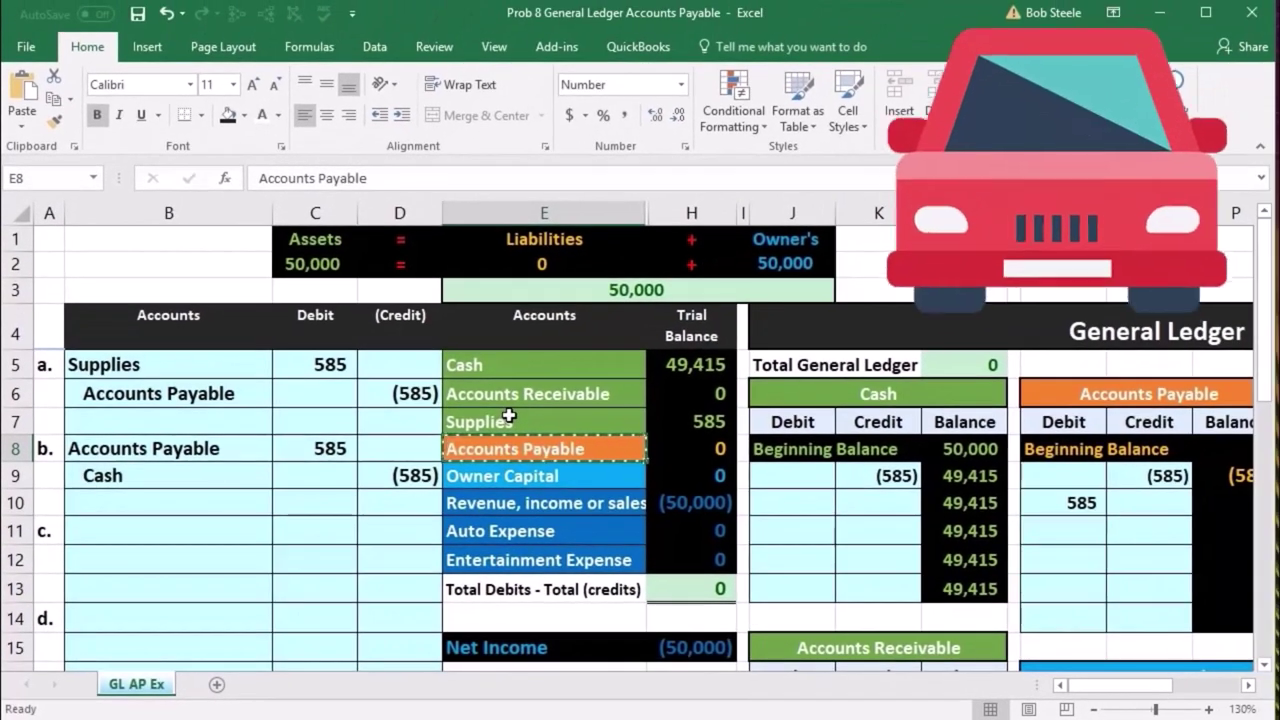
left_click(535, 531)
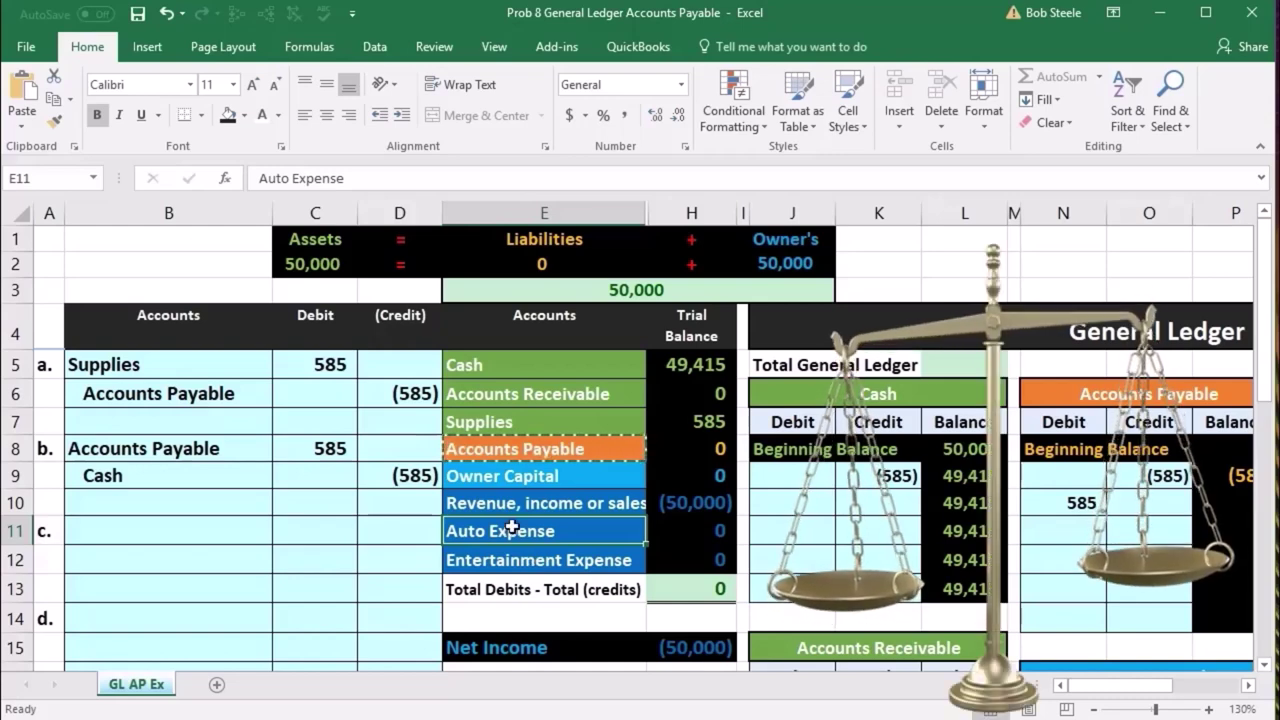
right_click(513, 535)
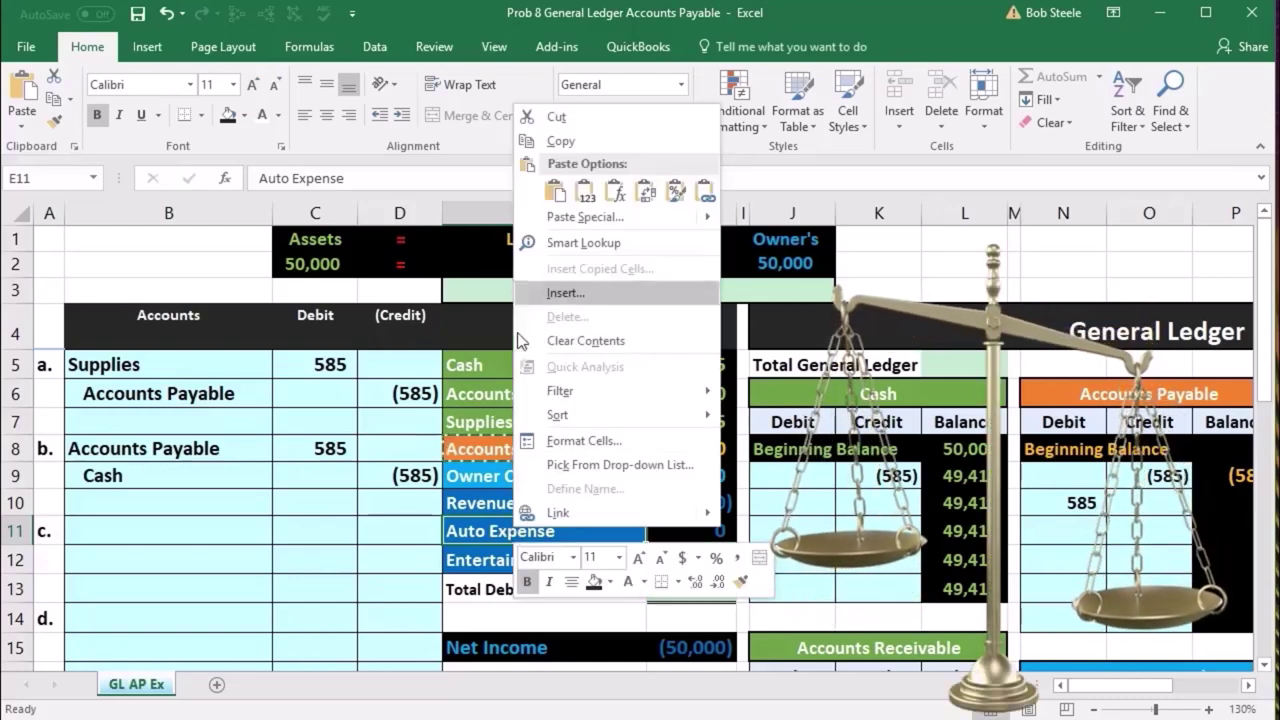
left_click(555, 146)
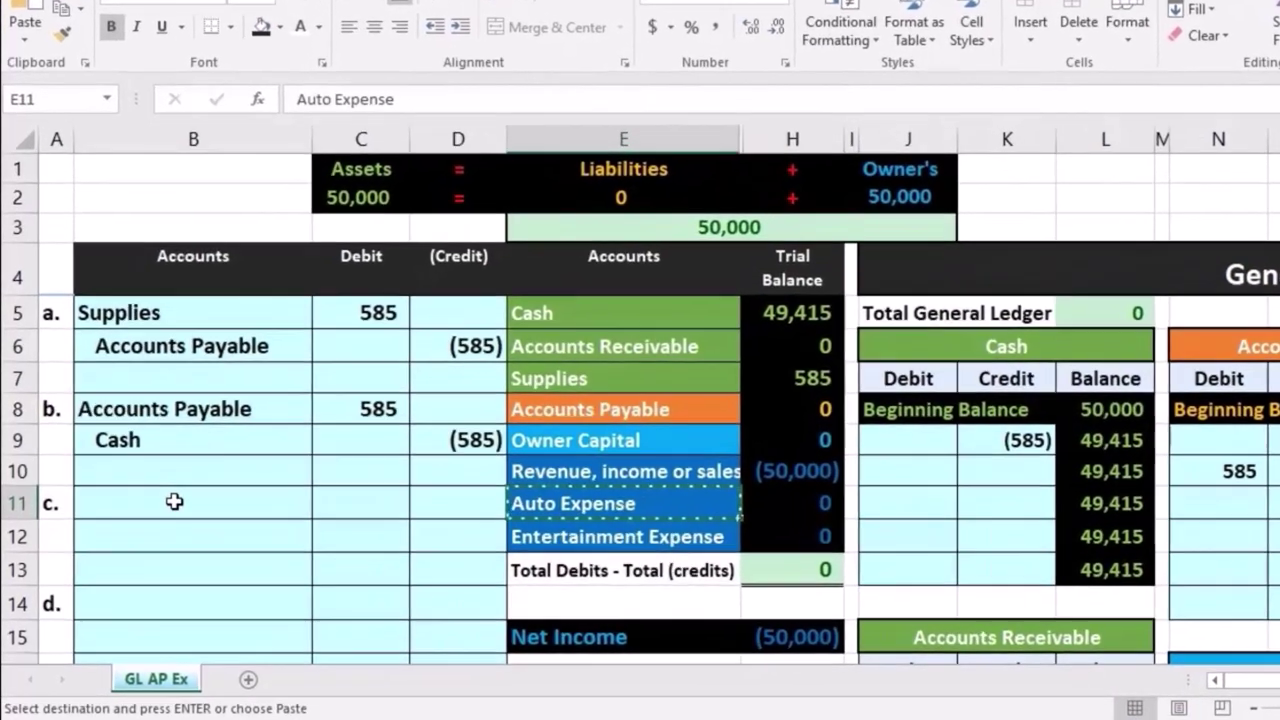
left_click(152, 530)
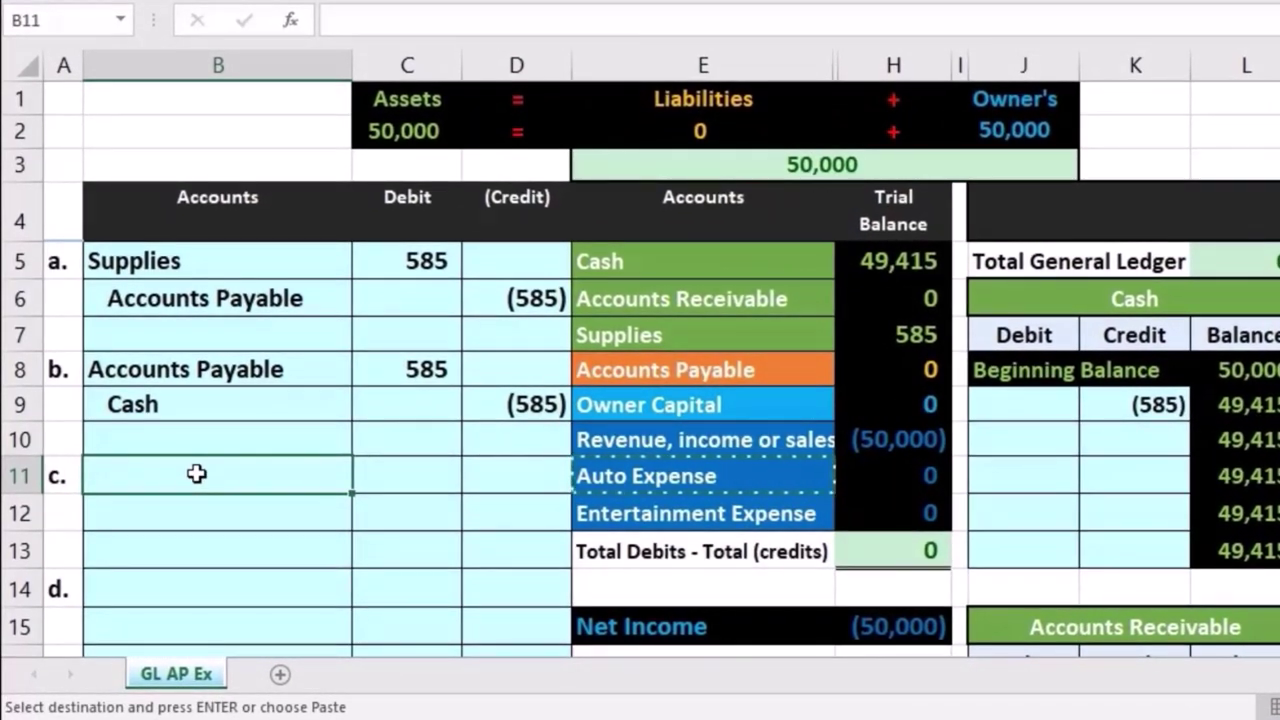
right_click(196, 474)
left_click(294, 192)
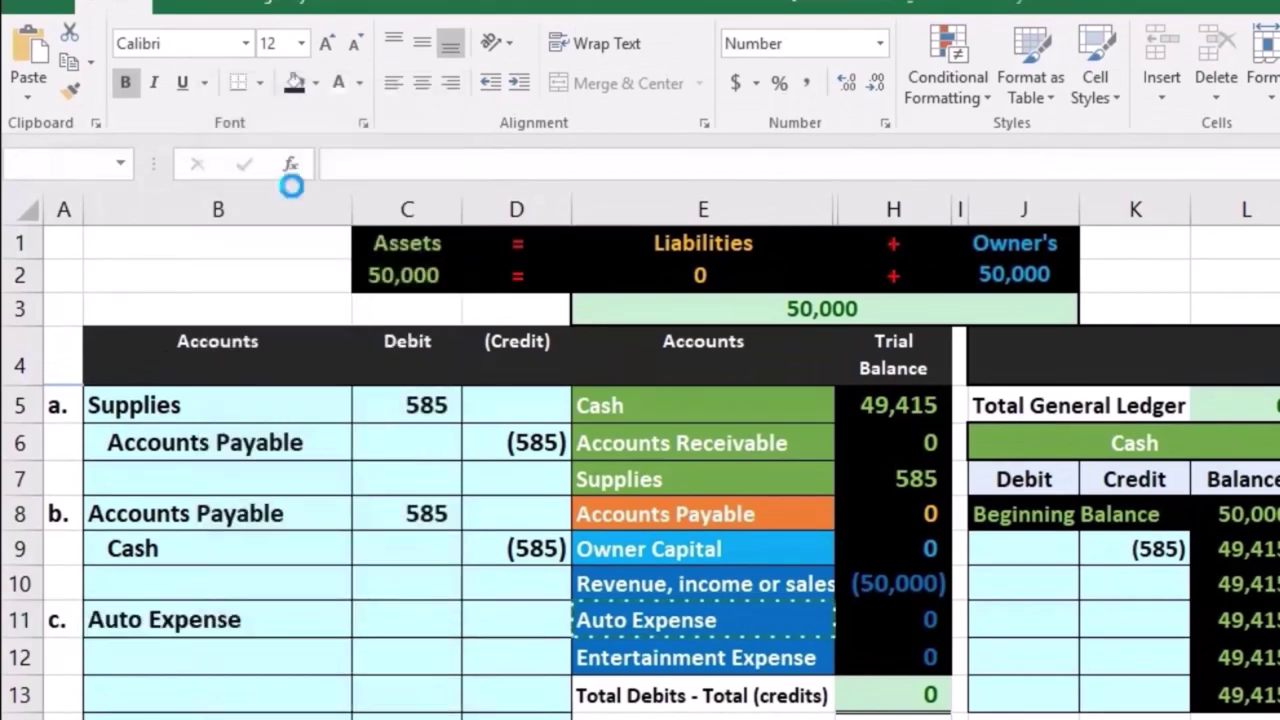
Enter 416 in C11 as the Auto Expense debit of entry c
left_click(398, 610)
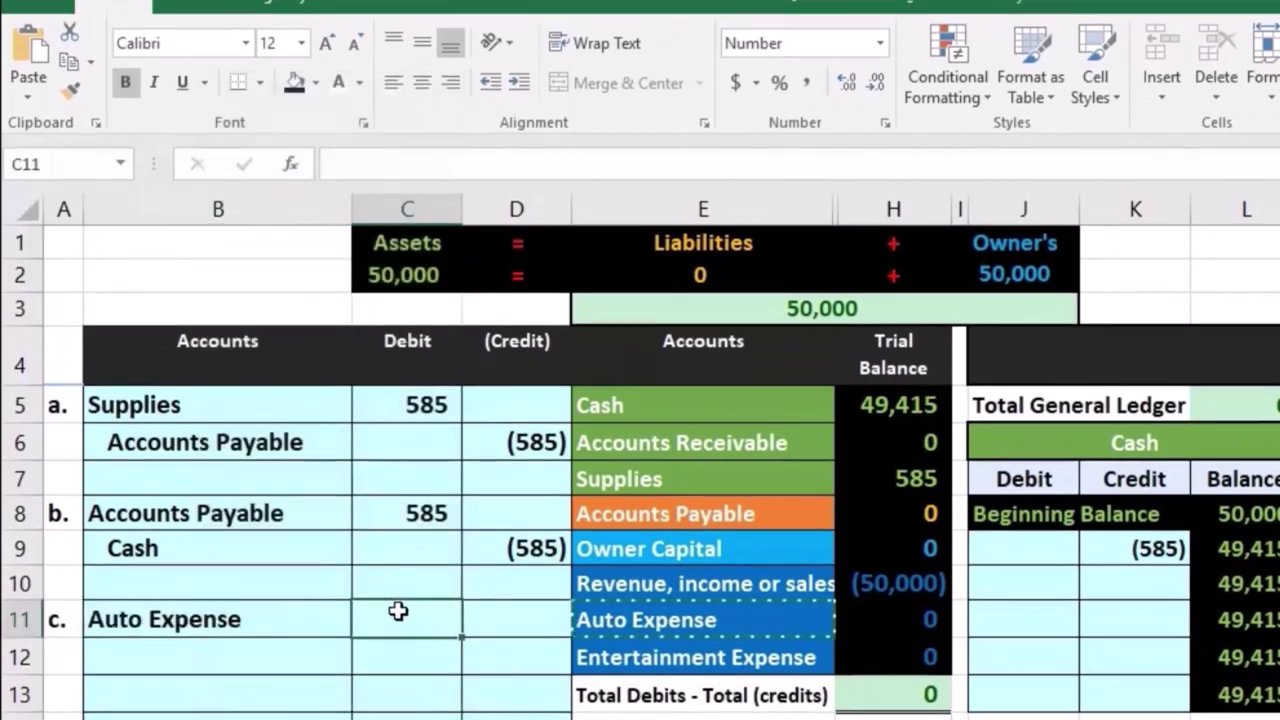
scroll(398, 610, "down", 4)
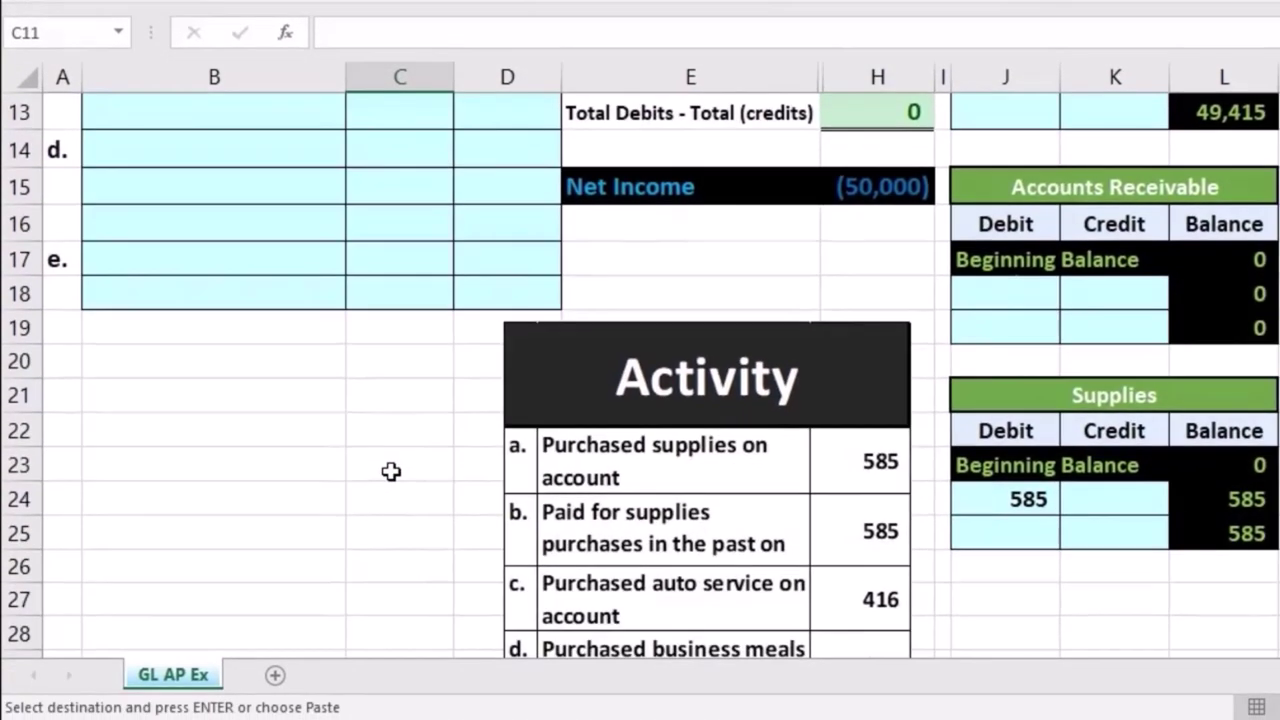
scroll(390, 471, "up", 3)
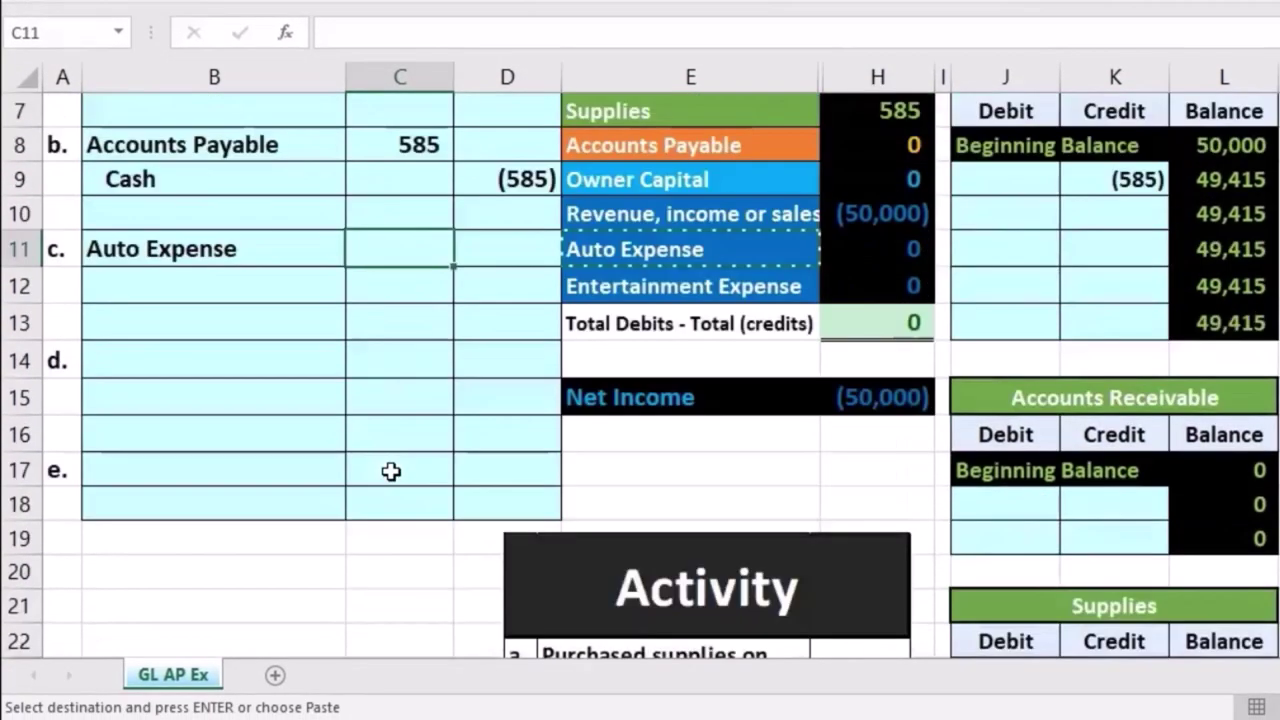
type("41")
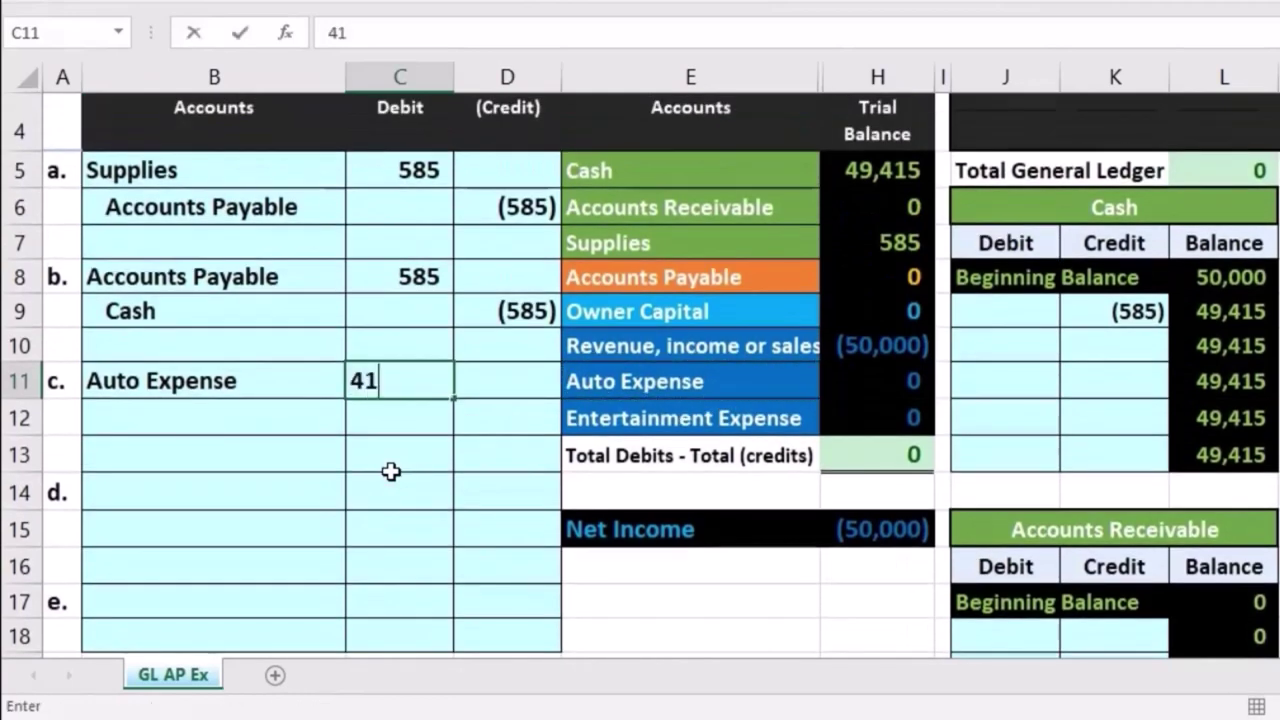
type("6")
key("Return")
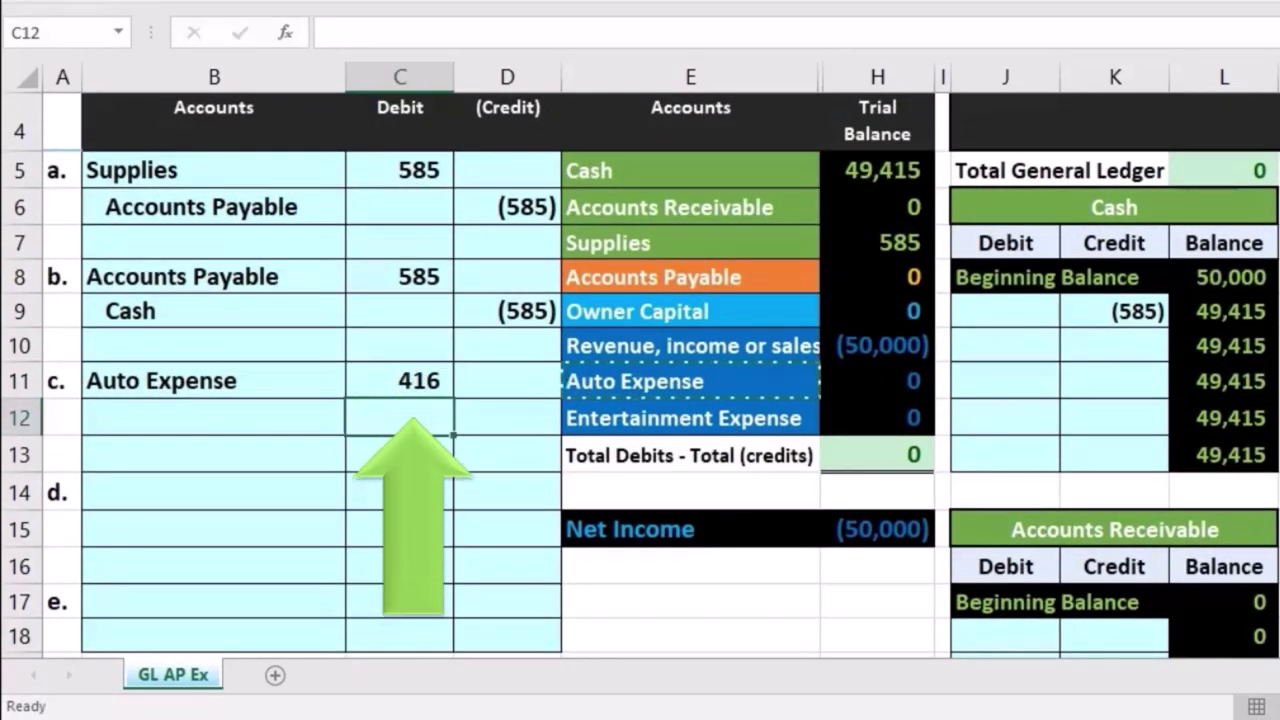
Enter the credit of entry c in D12 as the negative of the Auto Expense debit, -C11
key("Right")
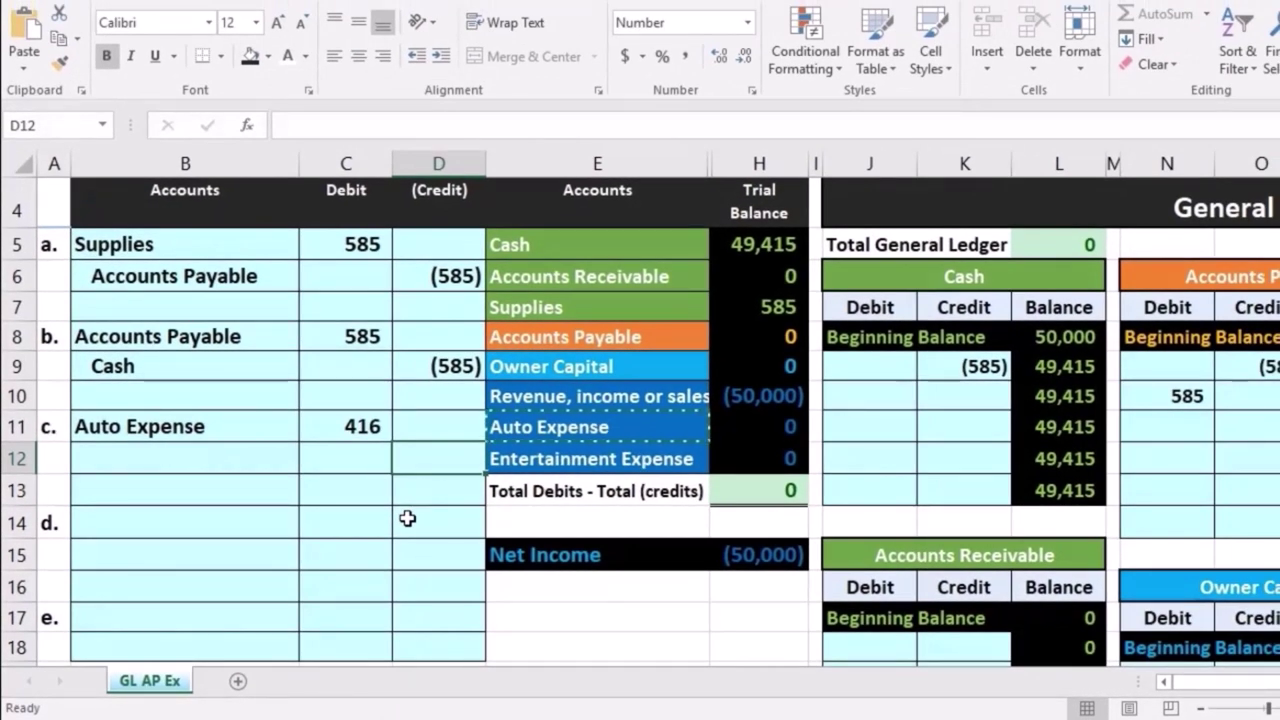
type("-")
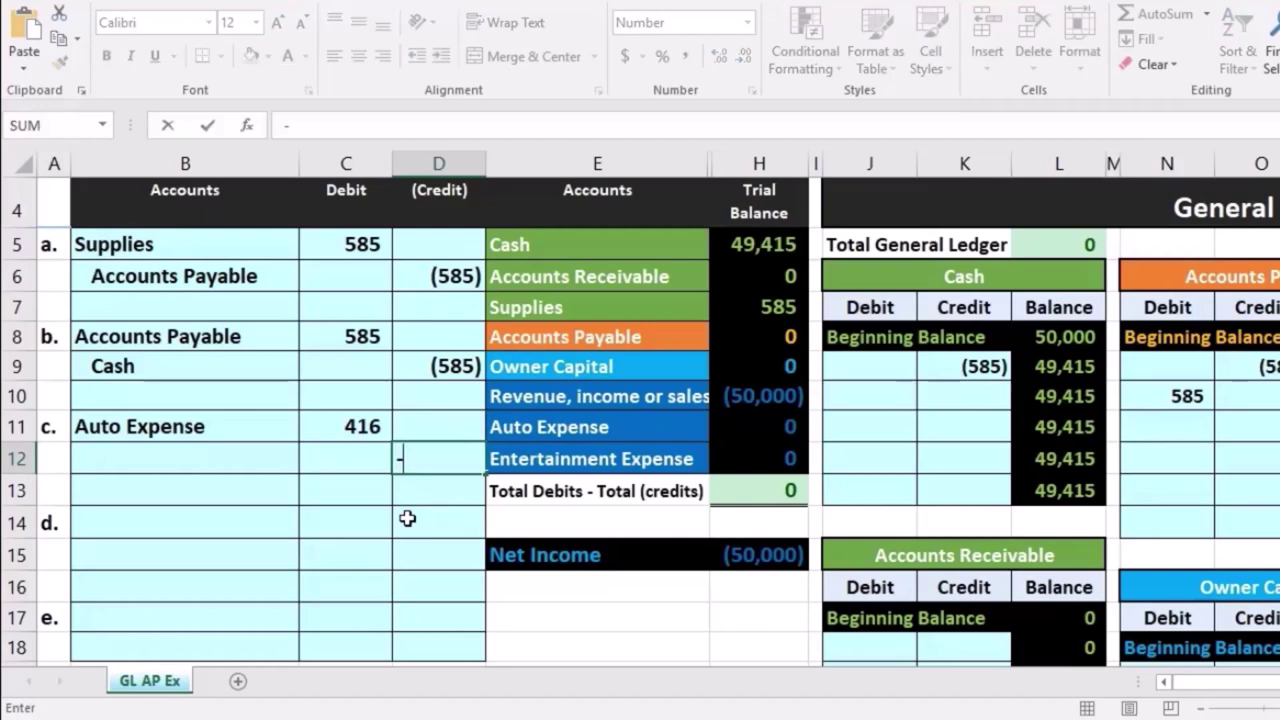
left_click(348, 427)
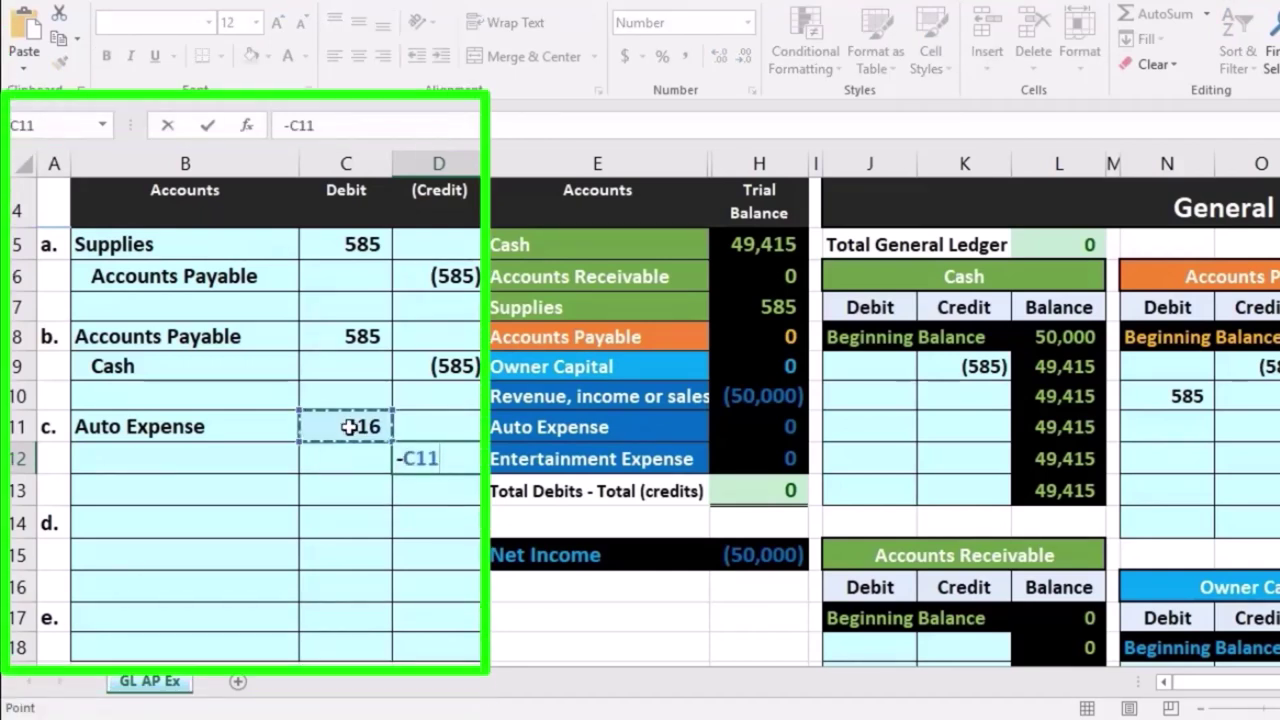
key("Return")
Copy the Accounts Payable name from the trial balance into B12 as values and indent it as entry c's credit line
left_click(247, 463)
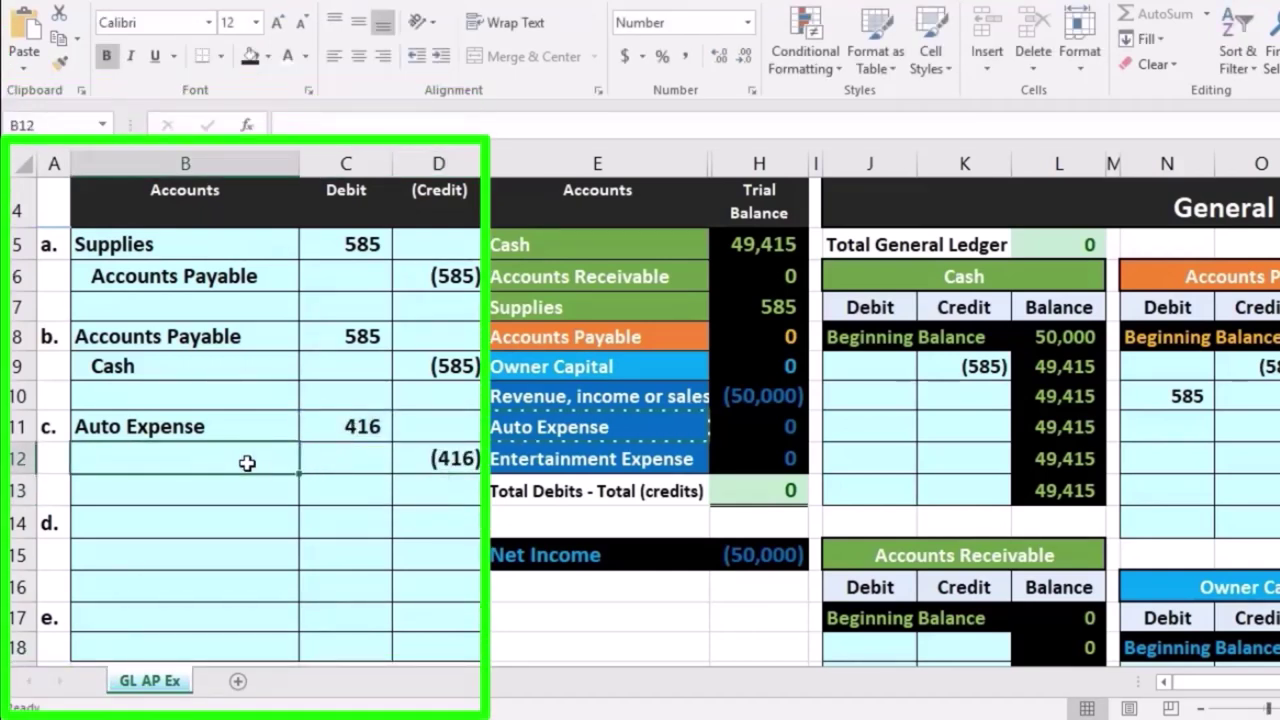
scroll(269, 526, "up", 1)
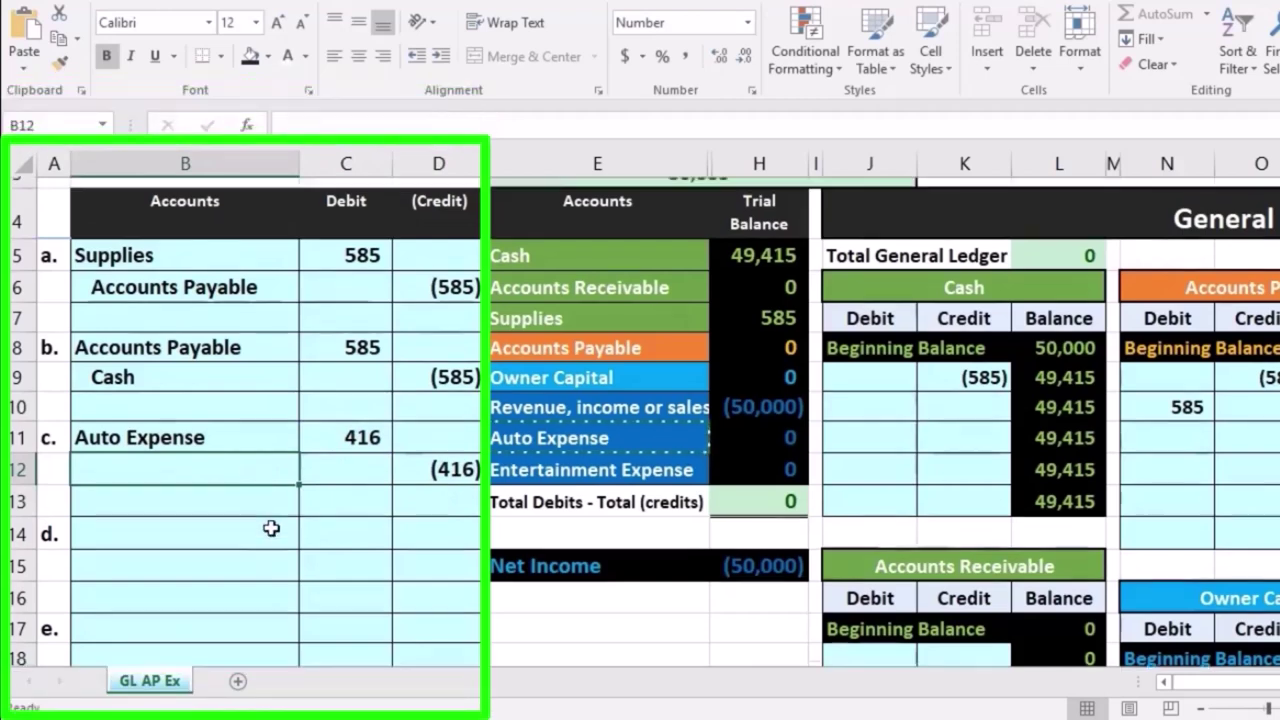
left_click(563, 333)
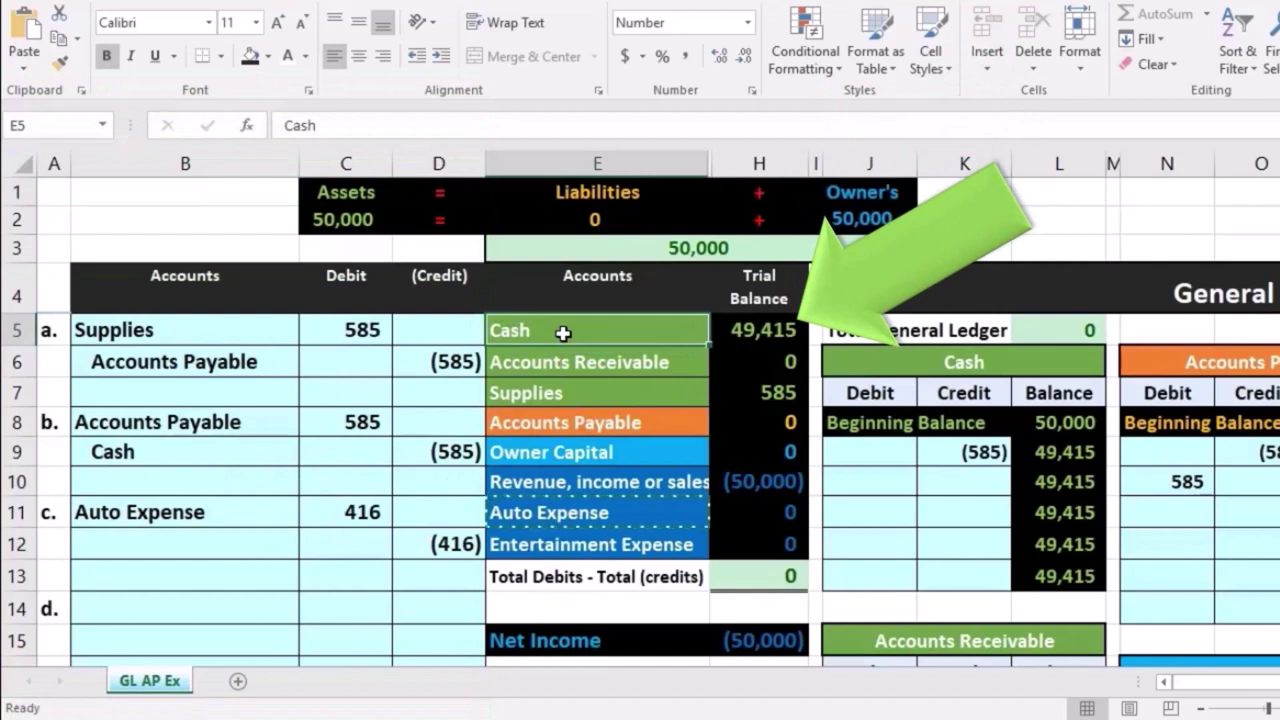
left_click(628, 422)
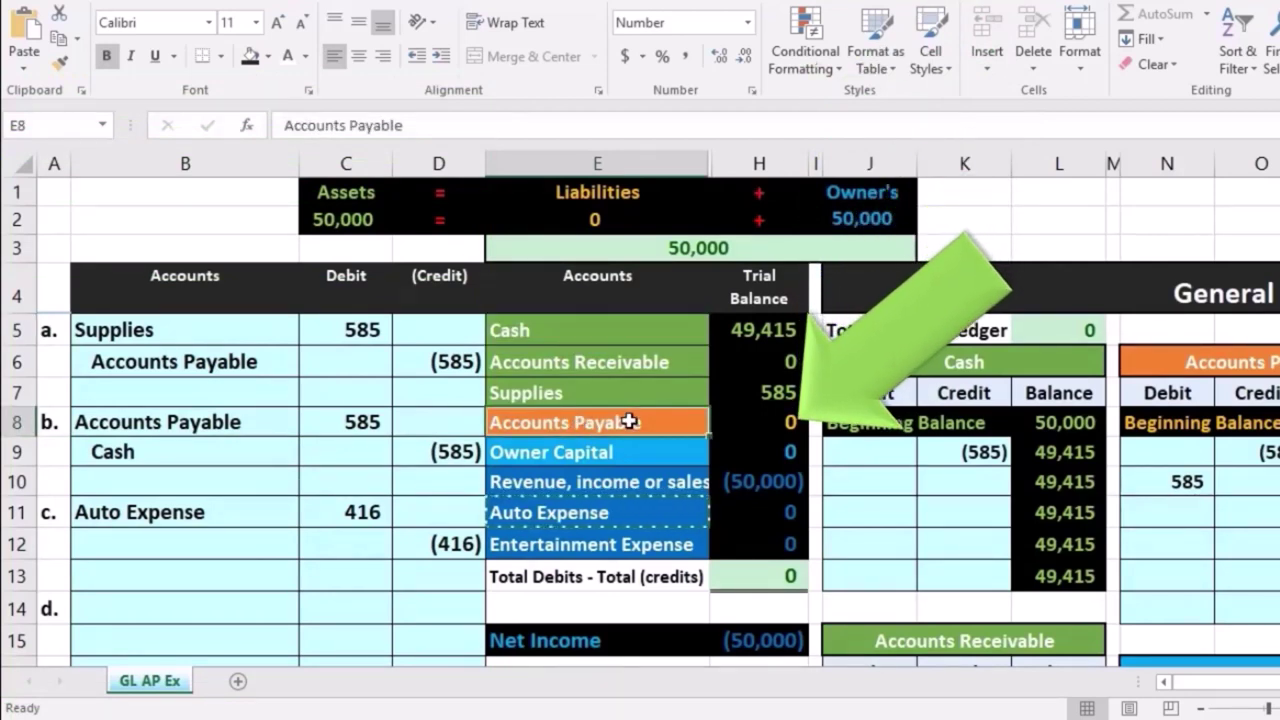
right_click(628, 422)
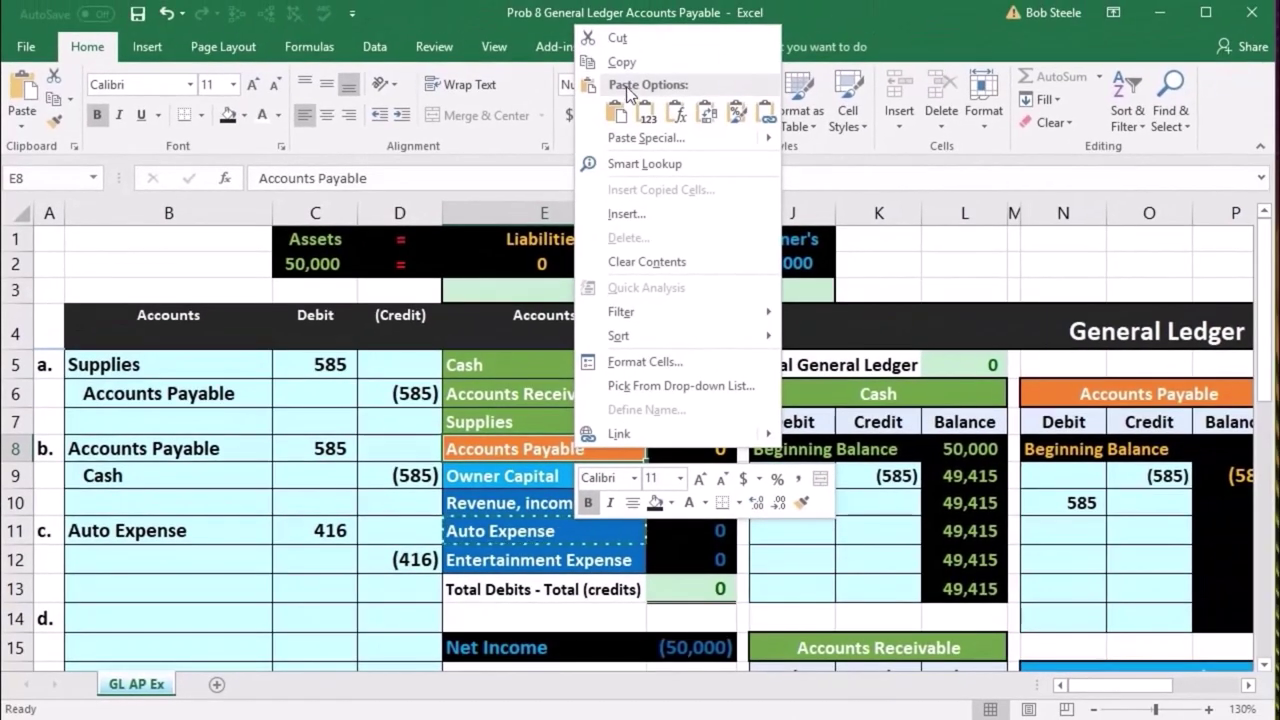
left_click(612, 61)
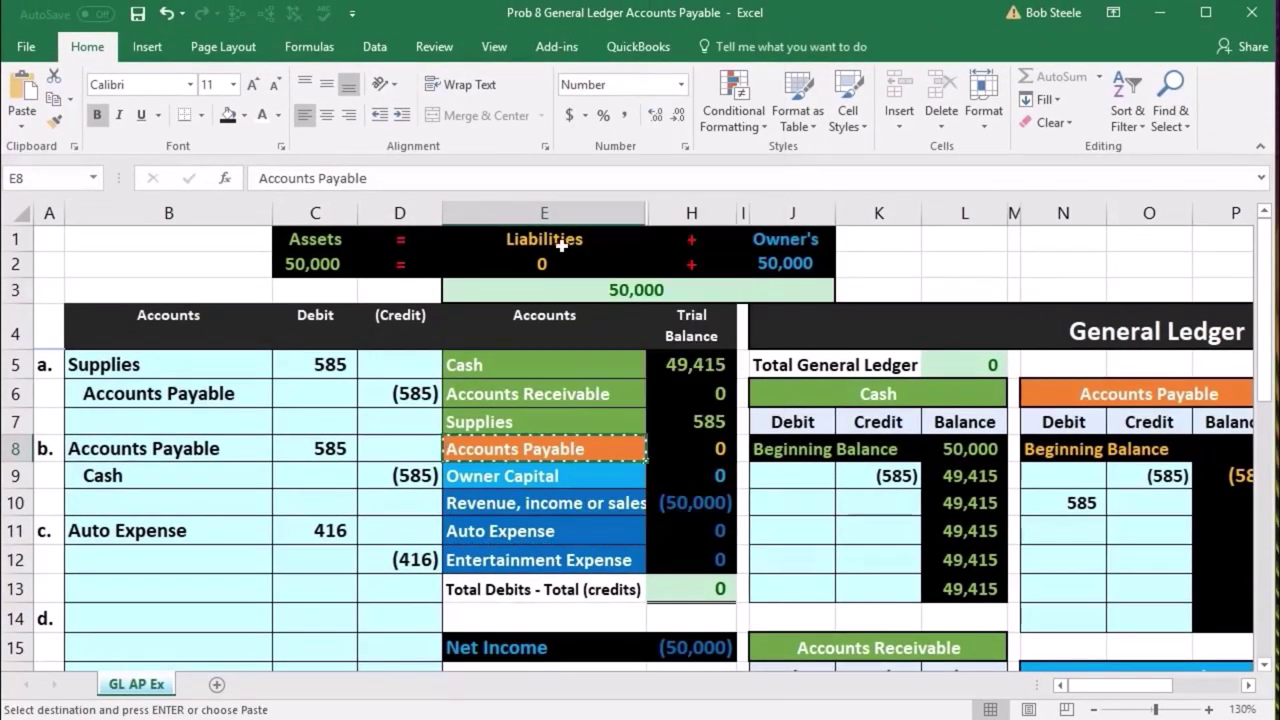
left_click(190, 560)
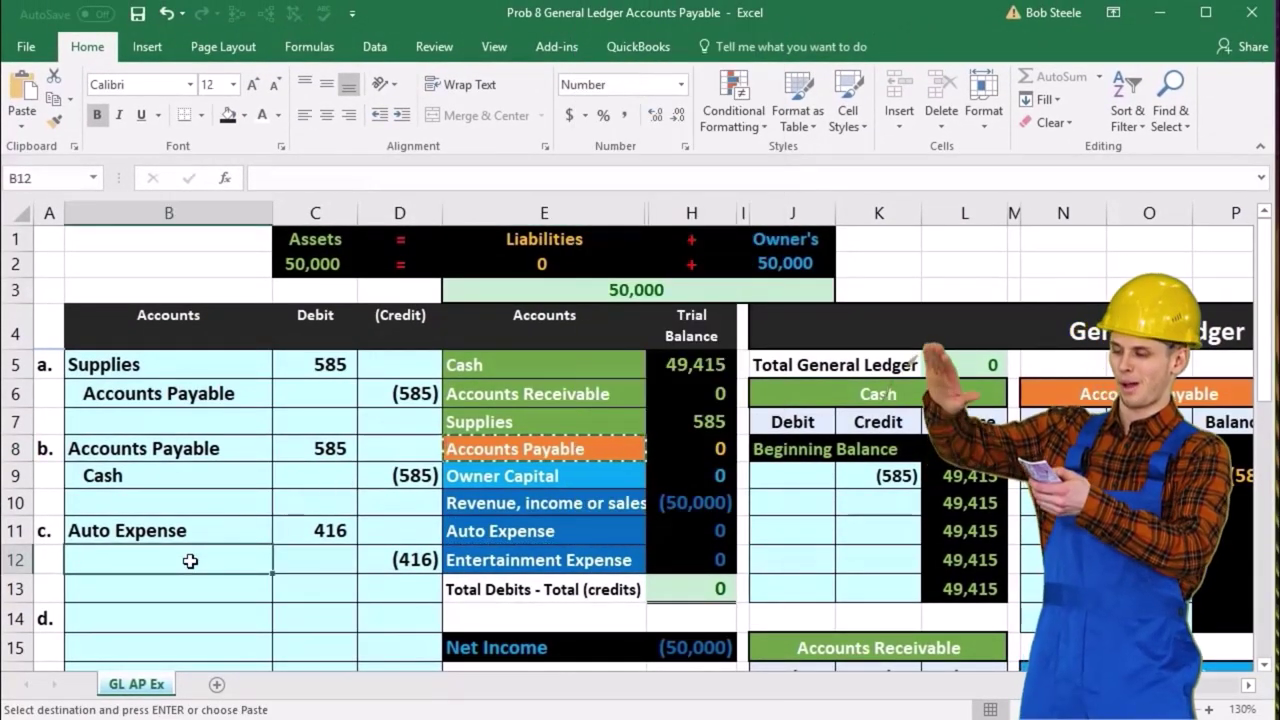
right_click(190, 561)
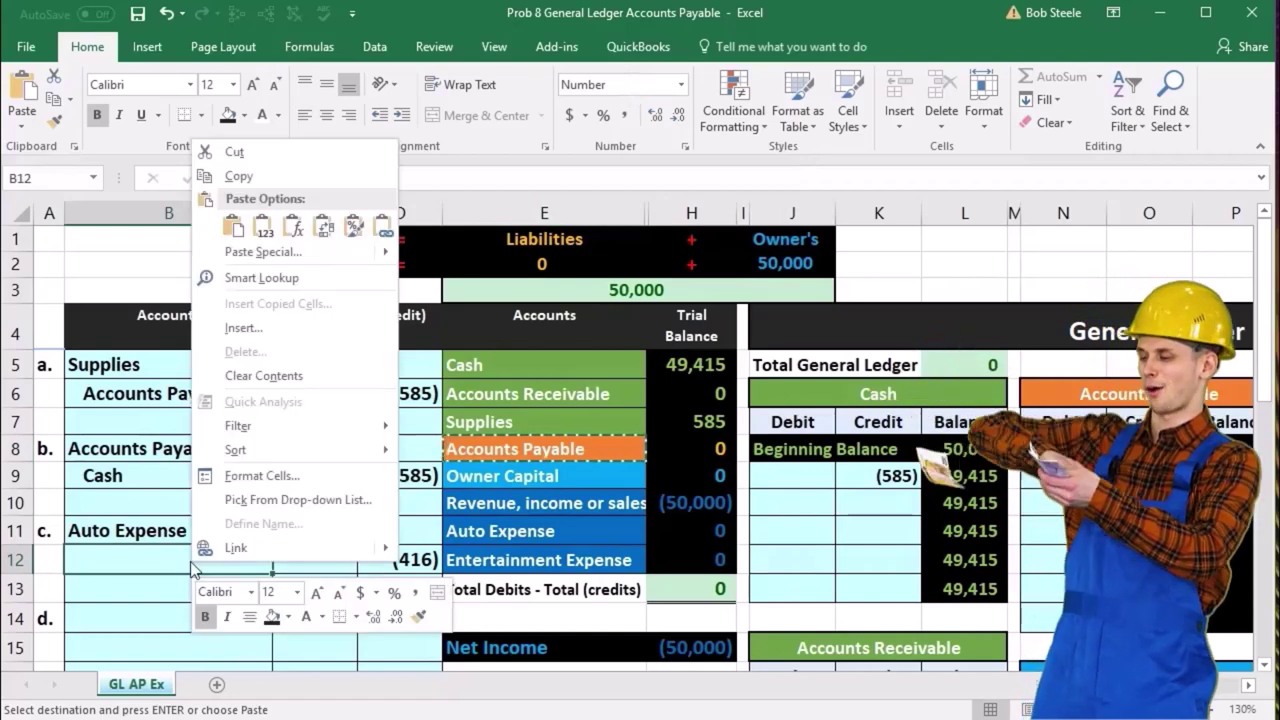
left_click(262, 231)
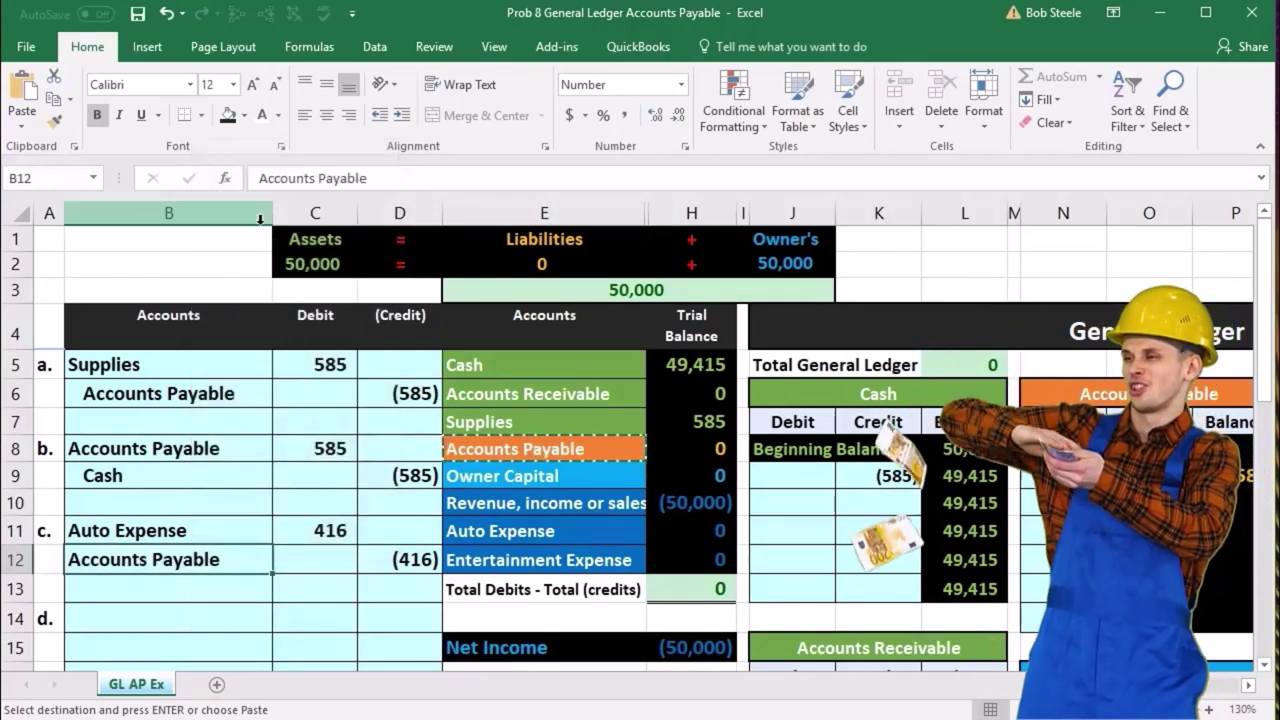
double_click(70, 562)
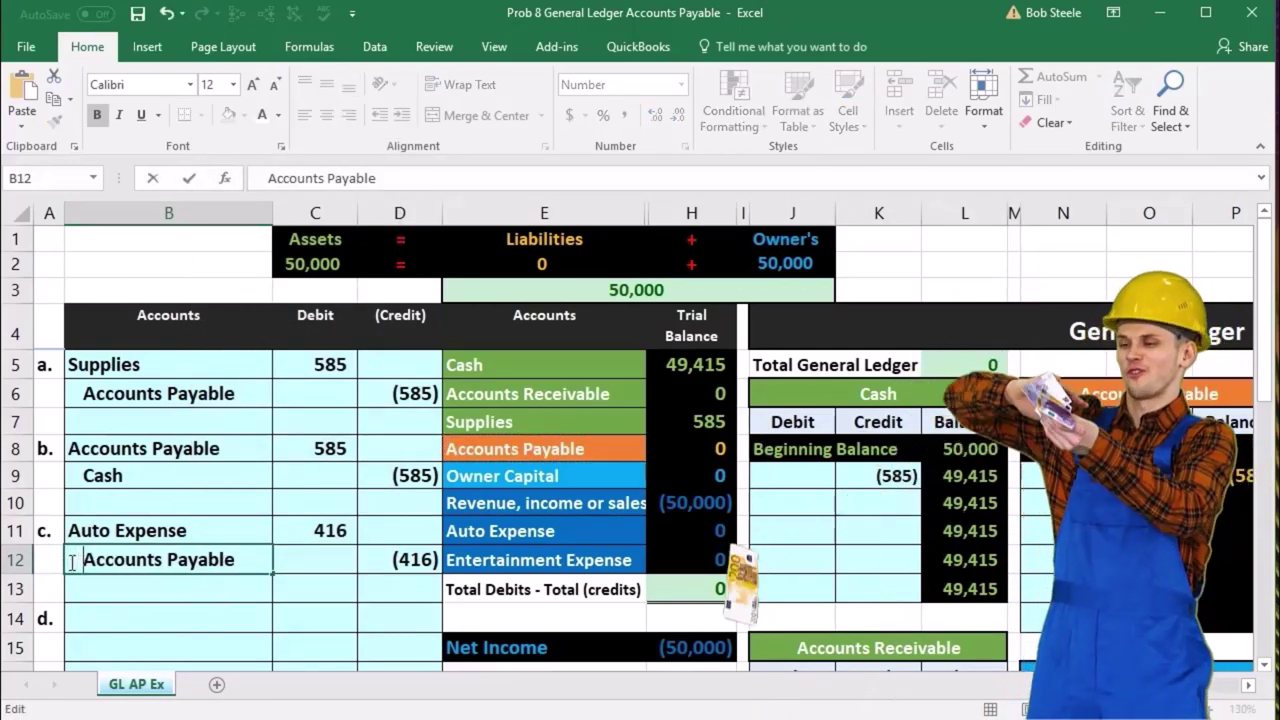
key("Return")
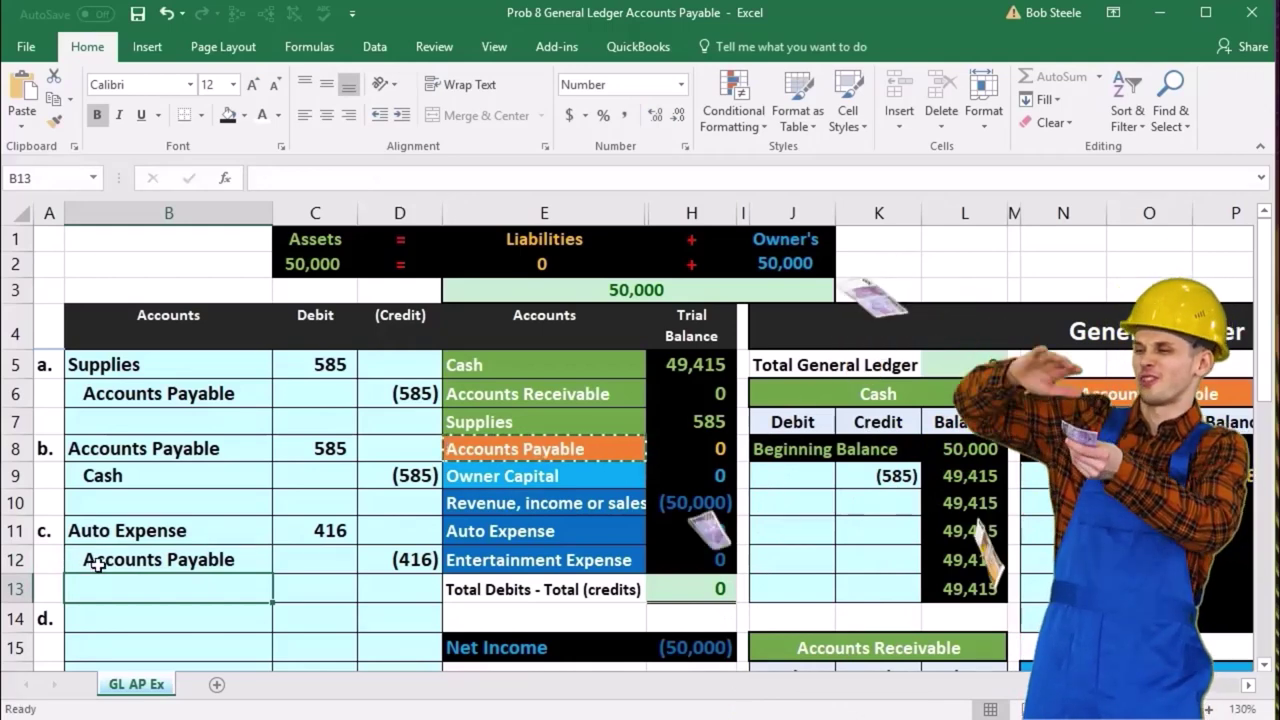
Review the debit and credit lines of entry c against the account list in the trial balance, from Cash down to Auto Expense
left_click_drag(86, 560, 387, 560)
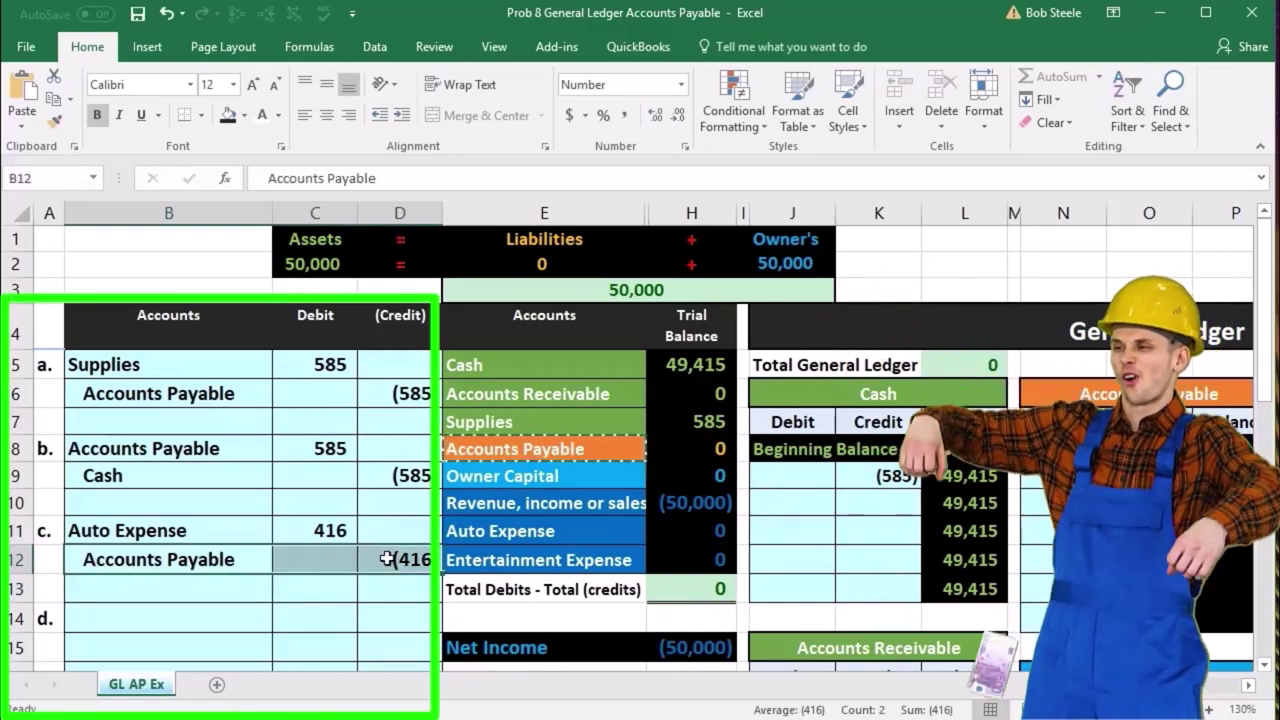
left_click(331, 531)
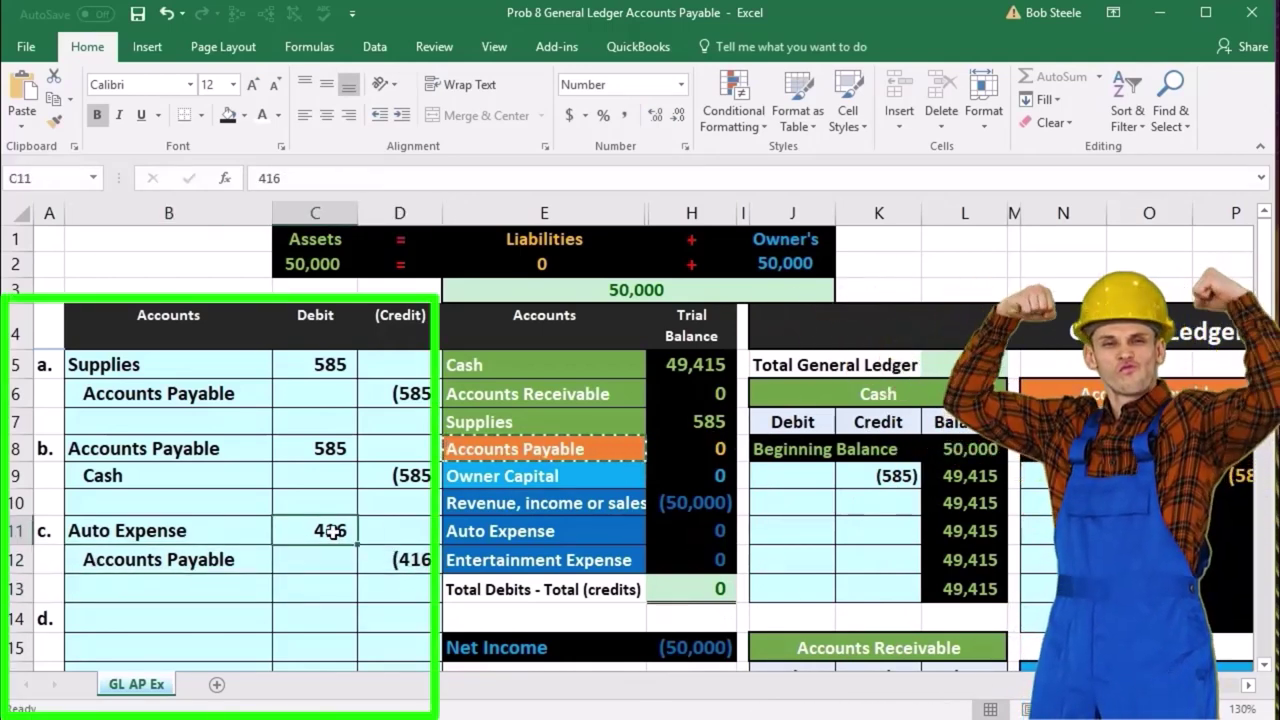
left_click(395, 560)
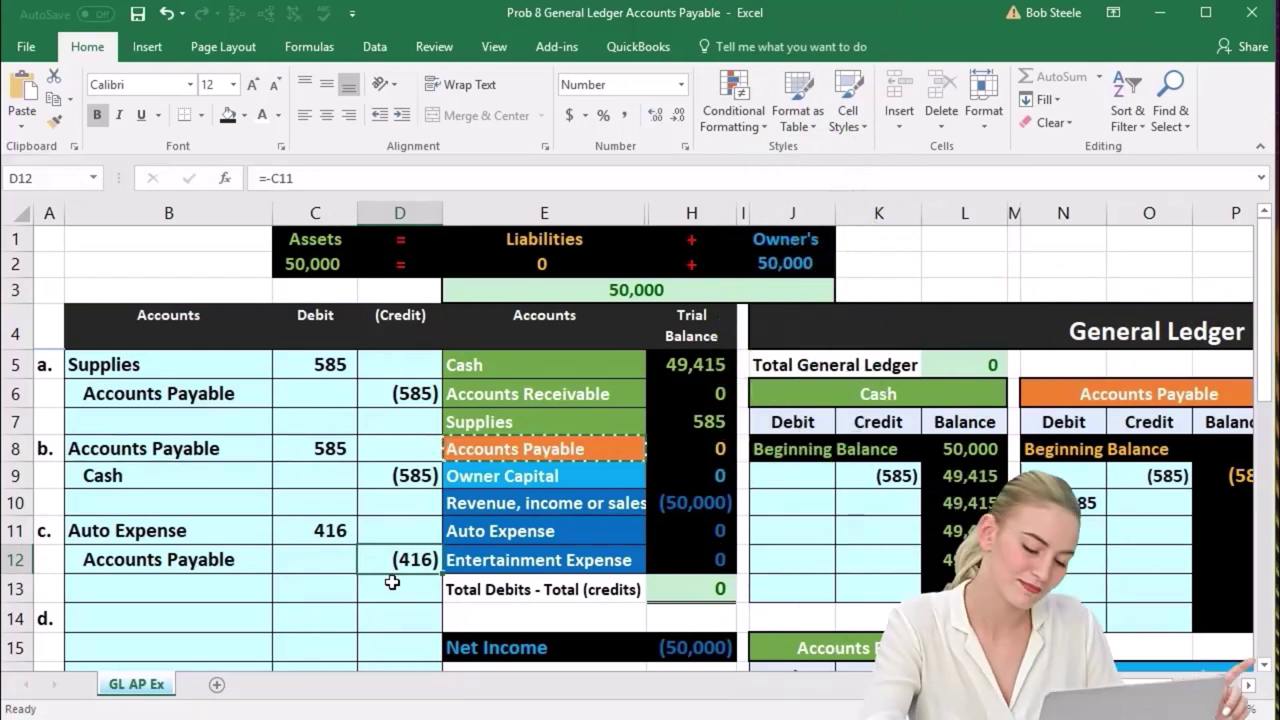
left_click(468, 451)
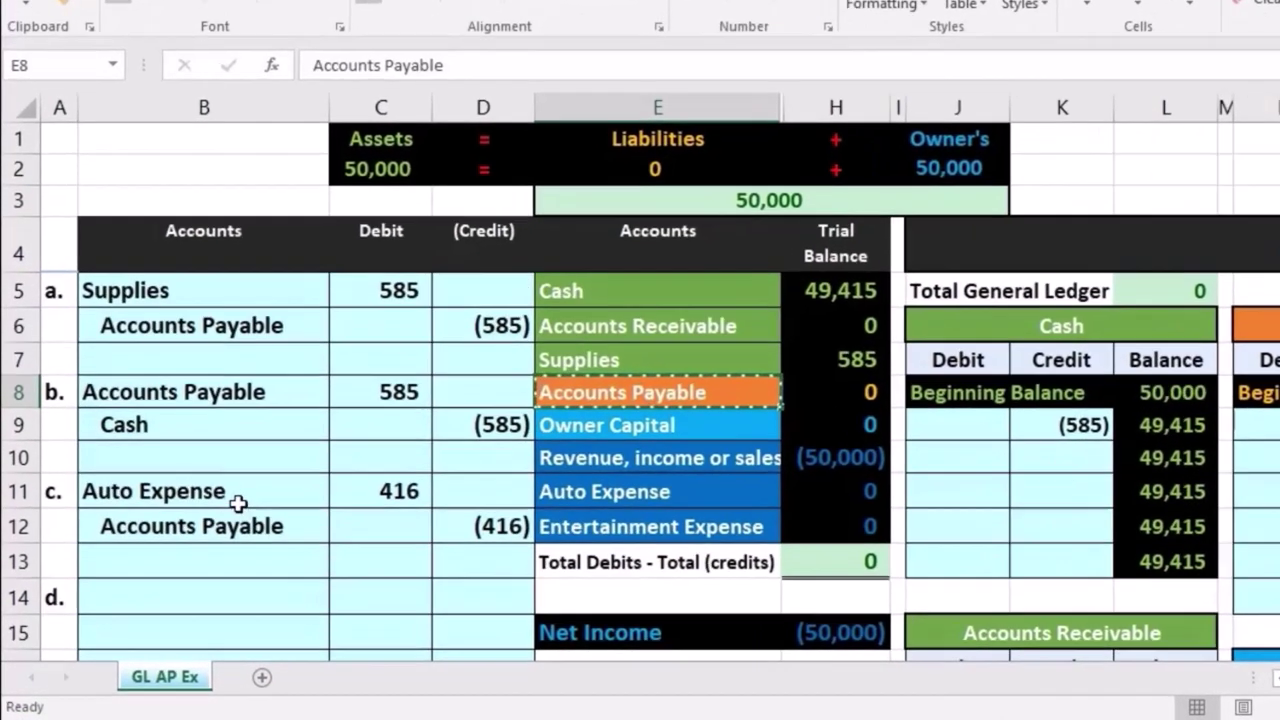
left_click_drag(196, 538, 291, 531)
left_click_drag(374, 477, 400, 485)
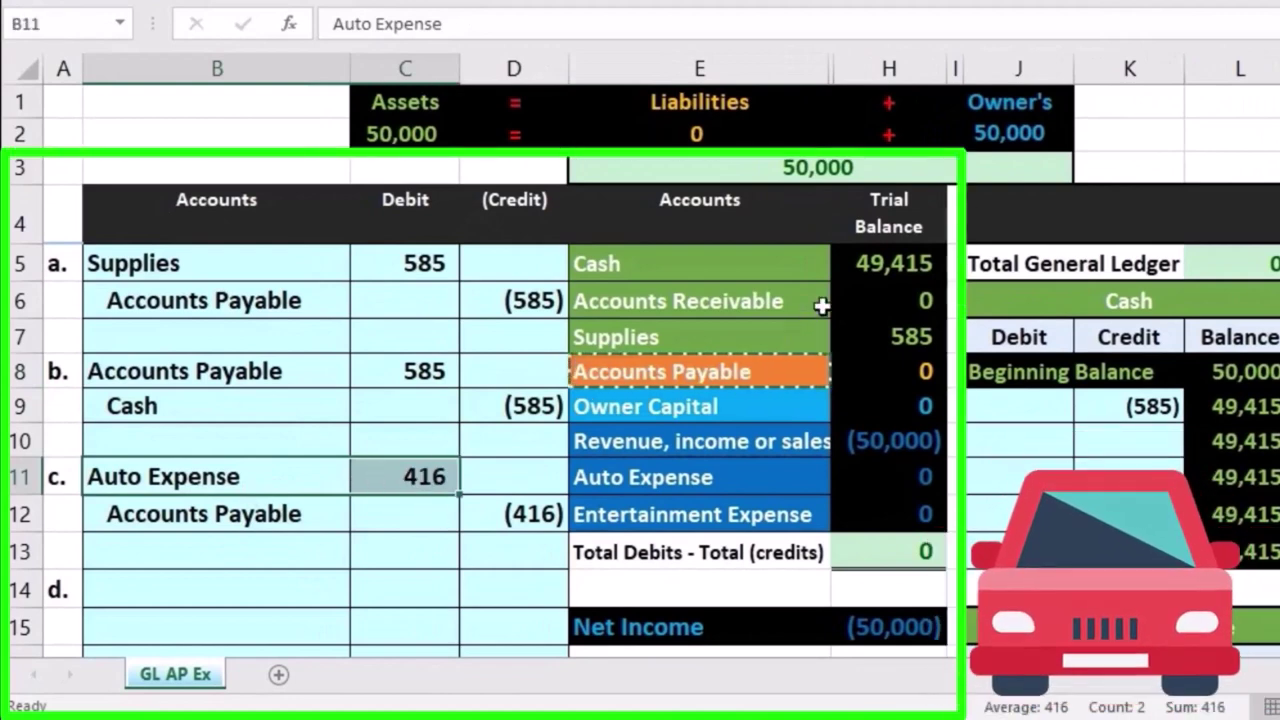
left_click_drag(771, 274, 746, 309)
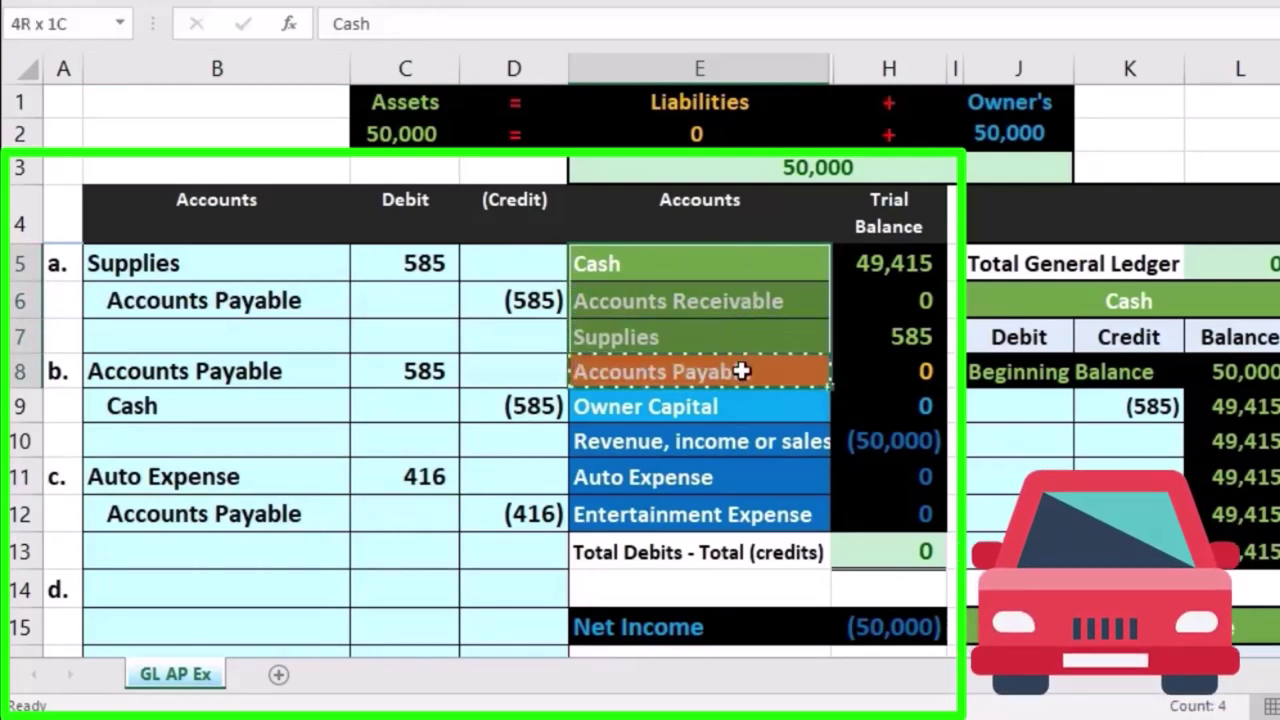
left_click_drag(748, 404, 741, 474)
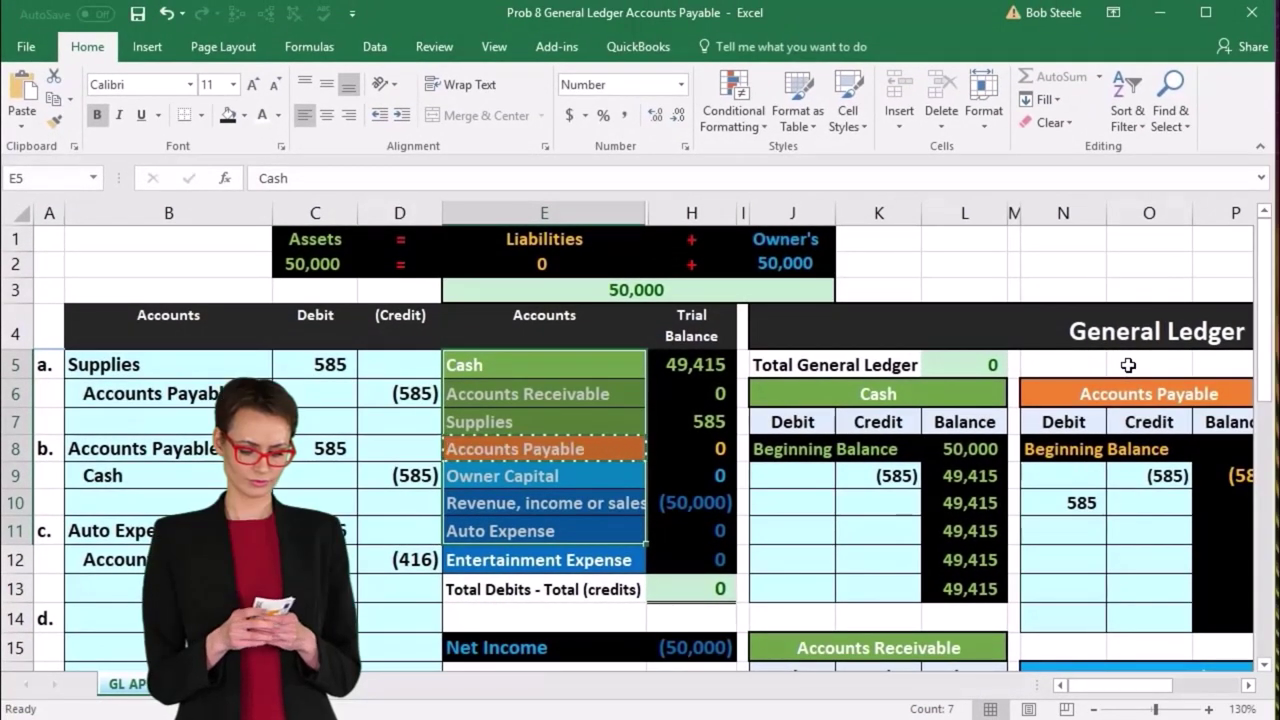
Post the Auto Expense debit of entry c to R9 in the Auto Expense ledger account, linked as =C11
left_click_drag(1118, 688, 1140, 686)
scroll(1059, 578, "down", 1)
scroll(1059, 578, "down", 1)
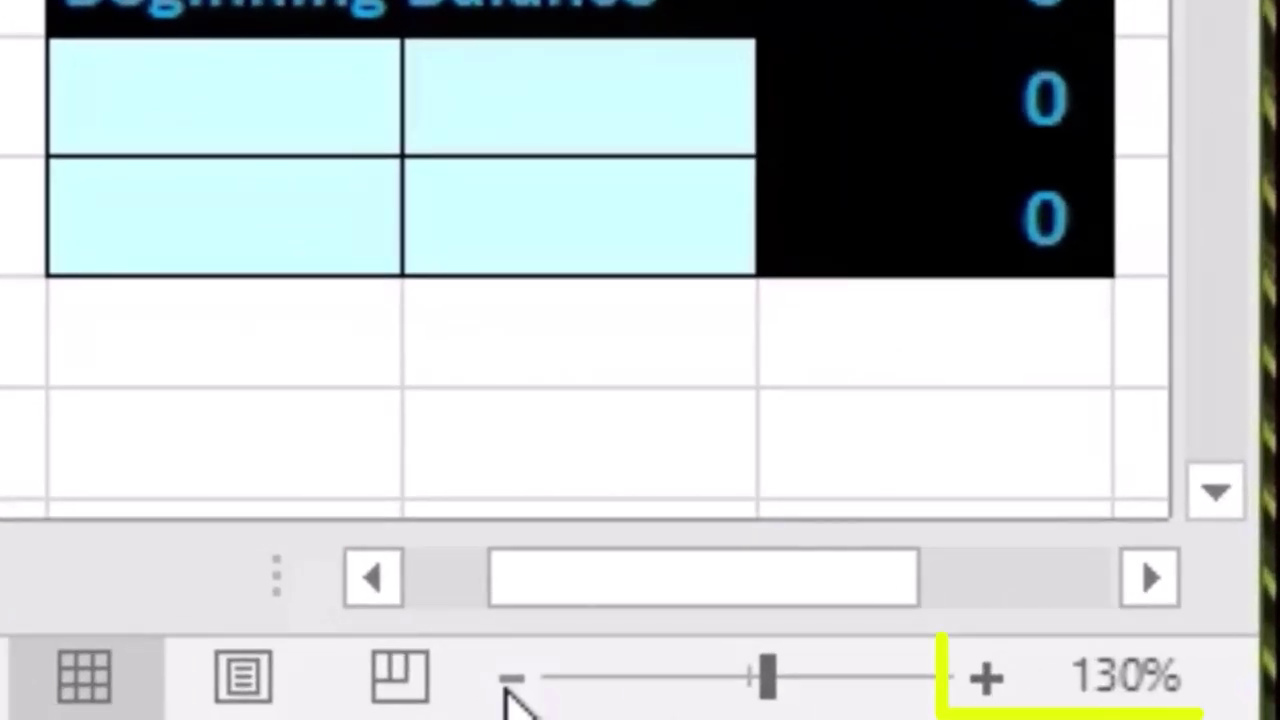
left_click(509, 682)
left_click(509, 682)
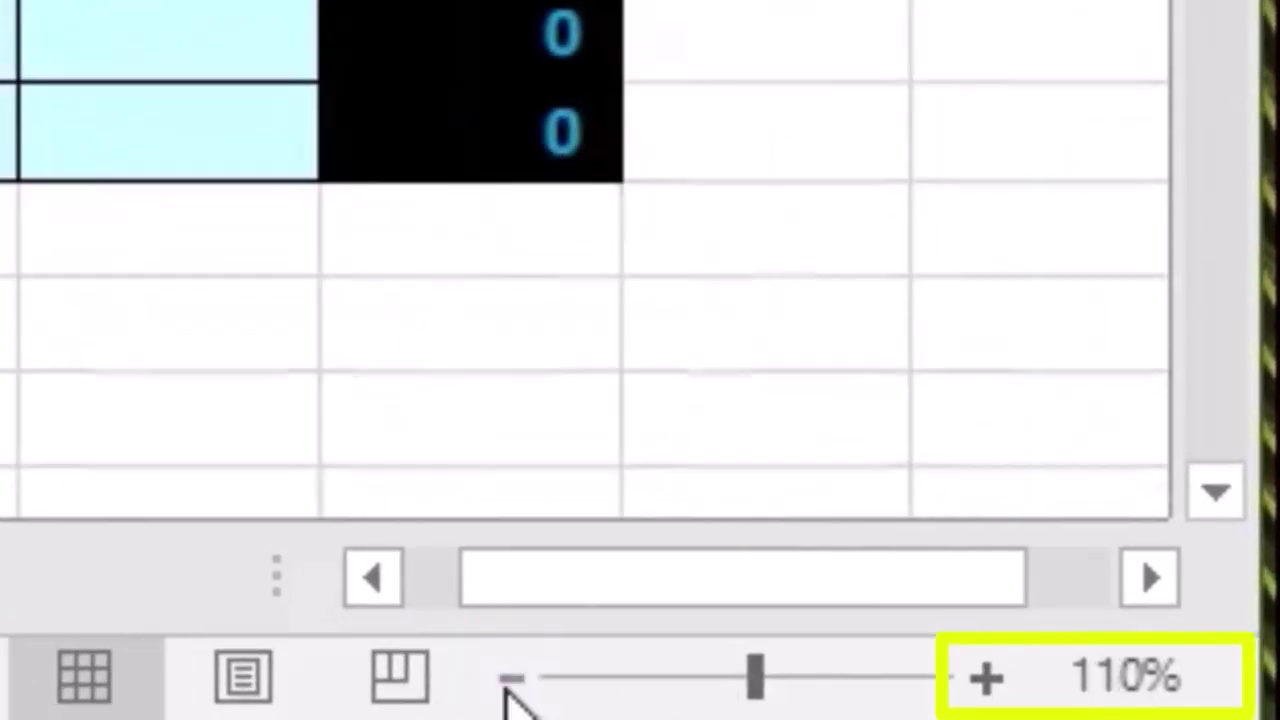
left_click_drag(509, 600, 472, 599)
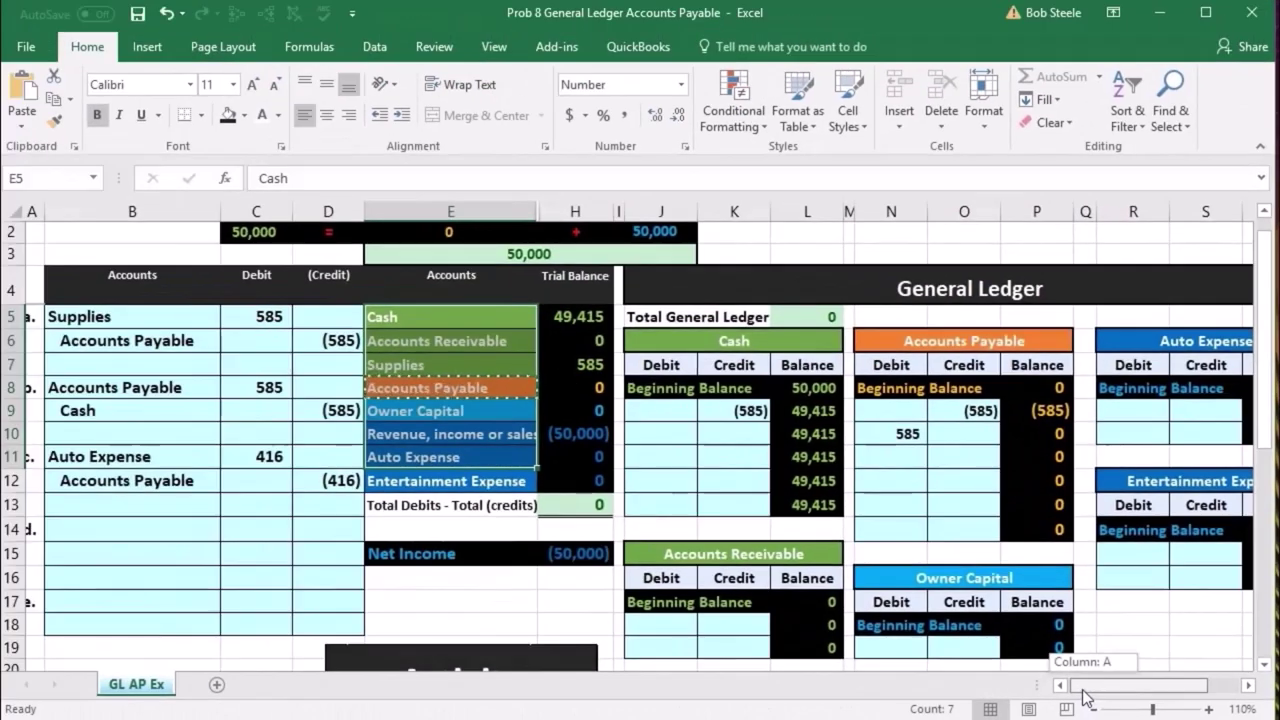
left_click_drag(1083, 690, 1083, 690)
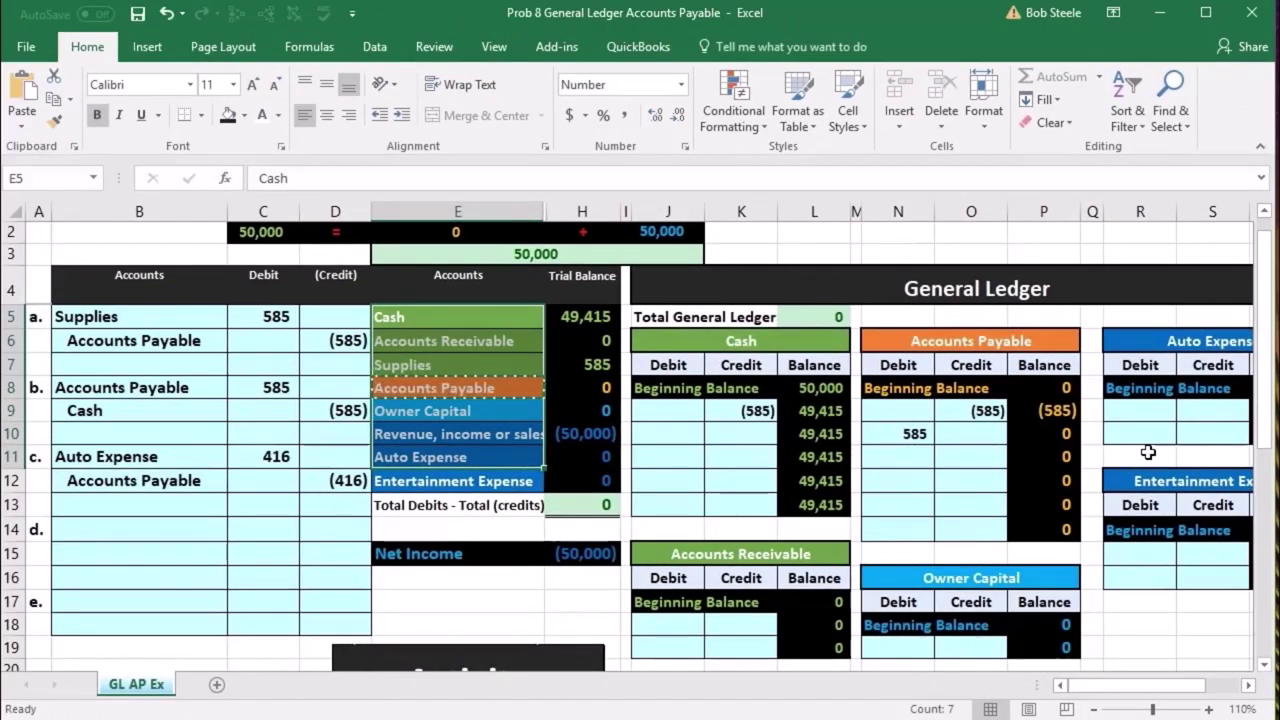
left_click(1247, 692)
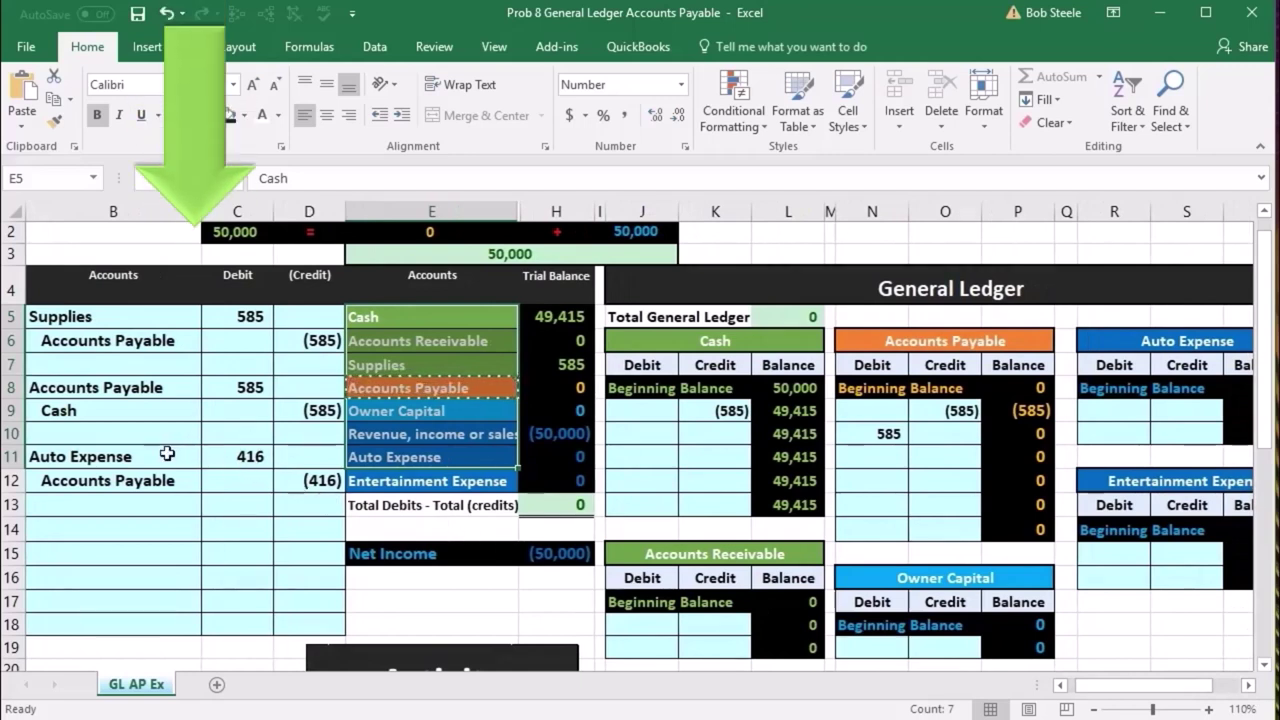
left_click_drag(166, 455, 210, 455)
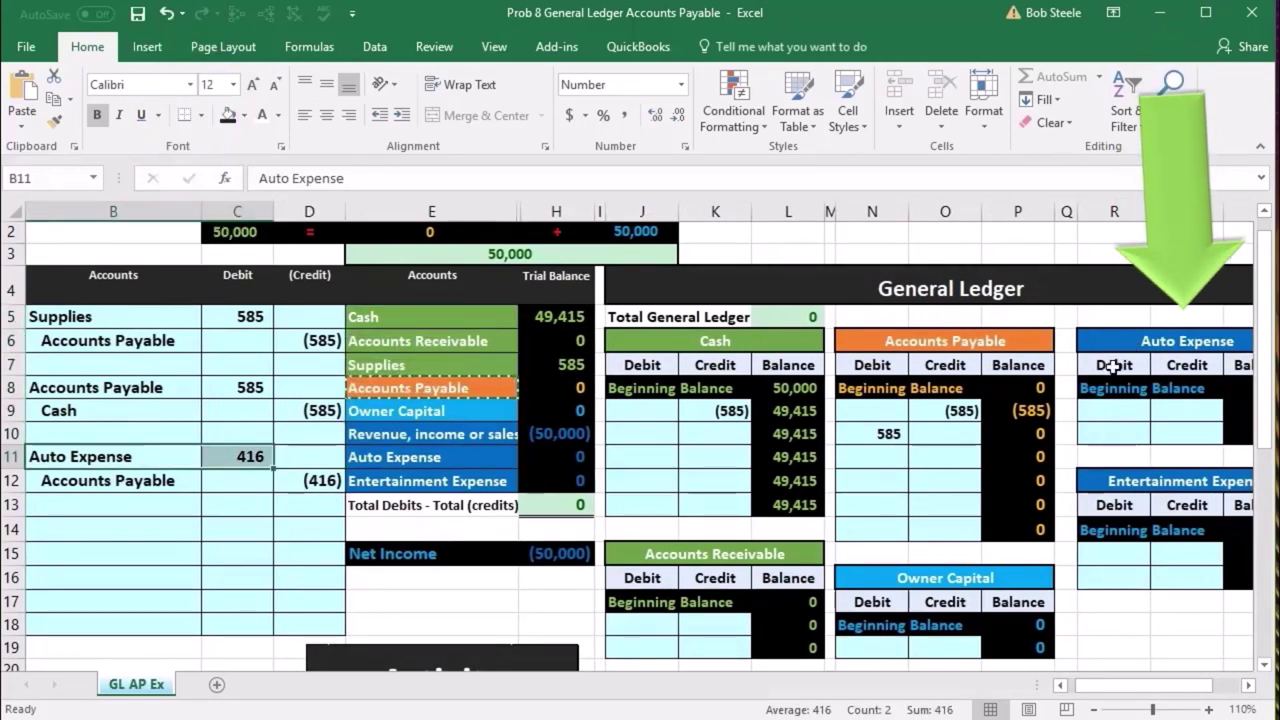
left_click(1121, 410)
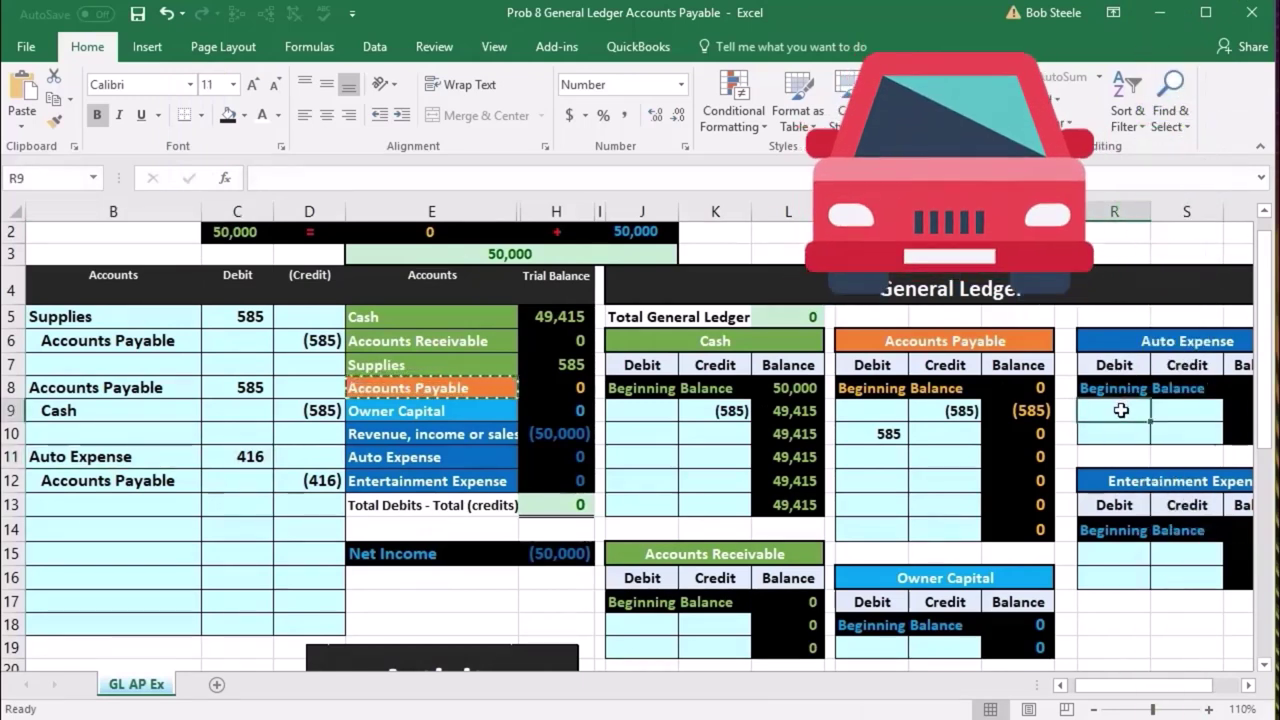
type("=")
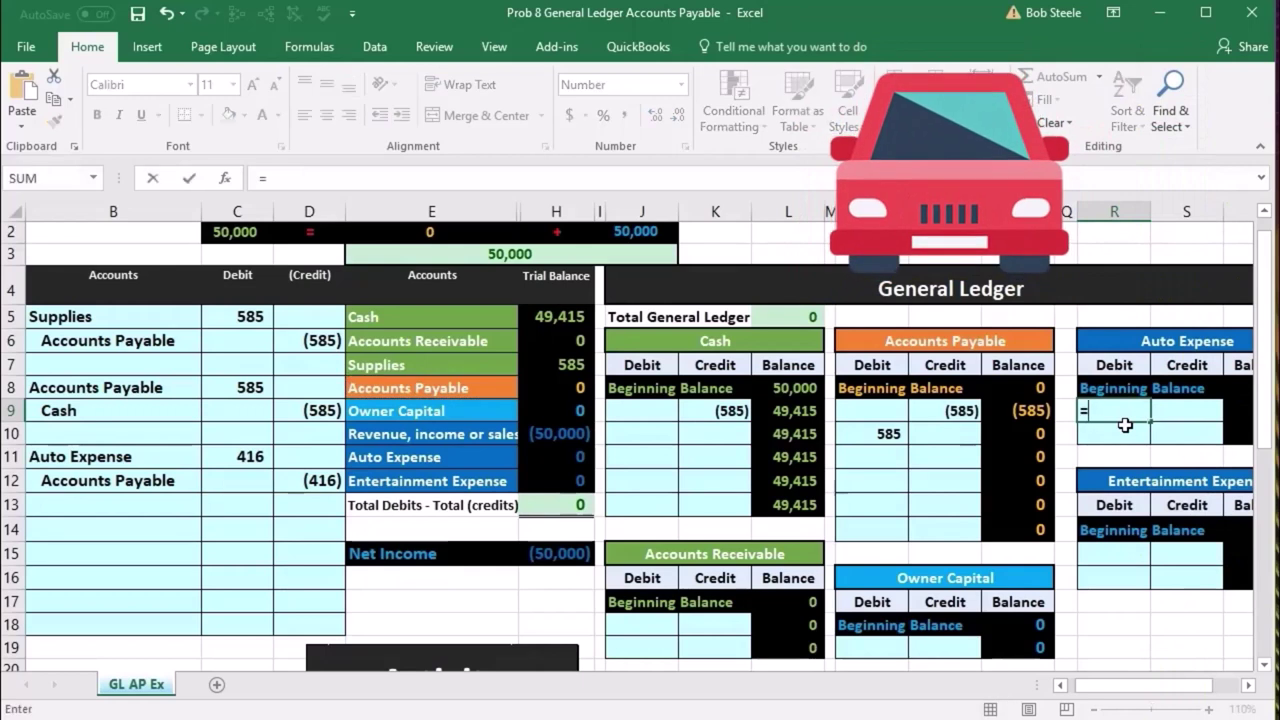
left_click(251, 457)
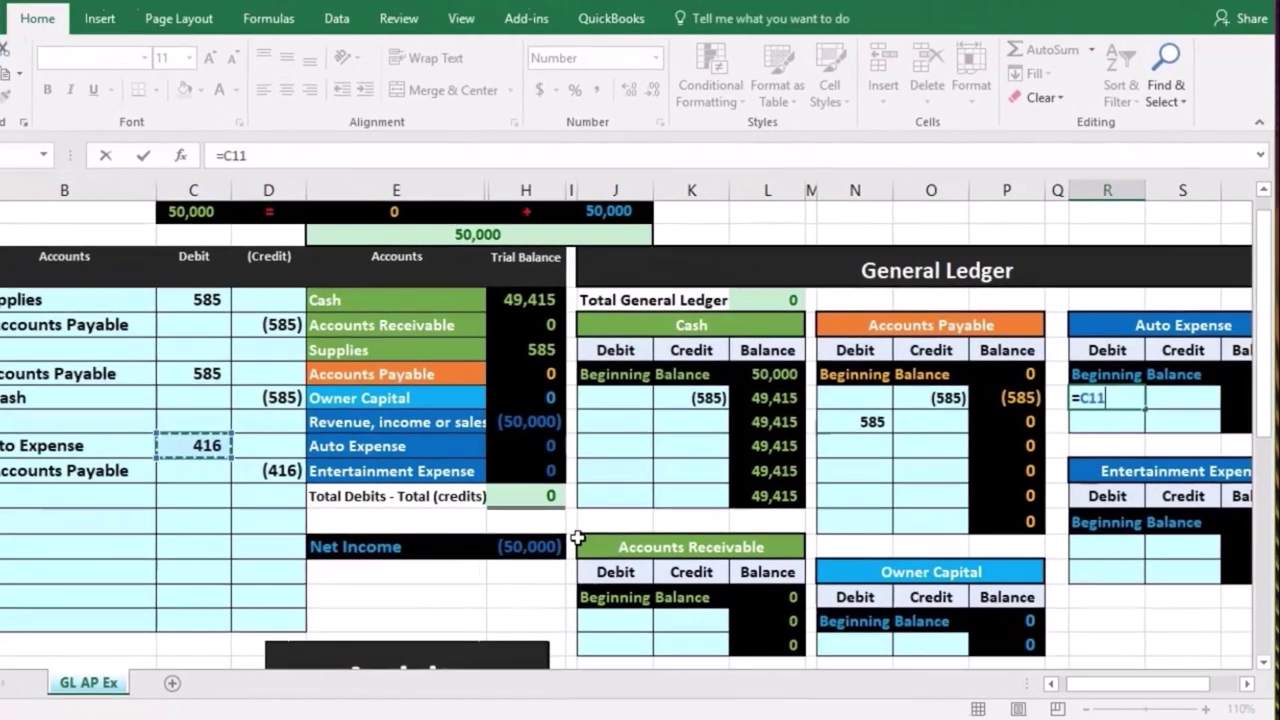
key("Return")
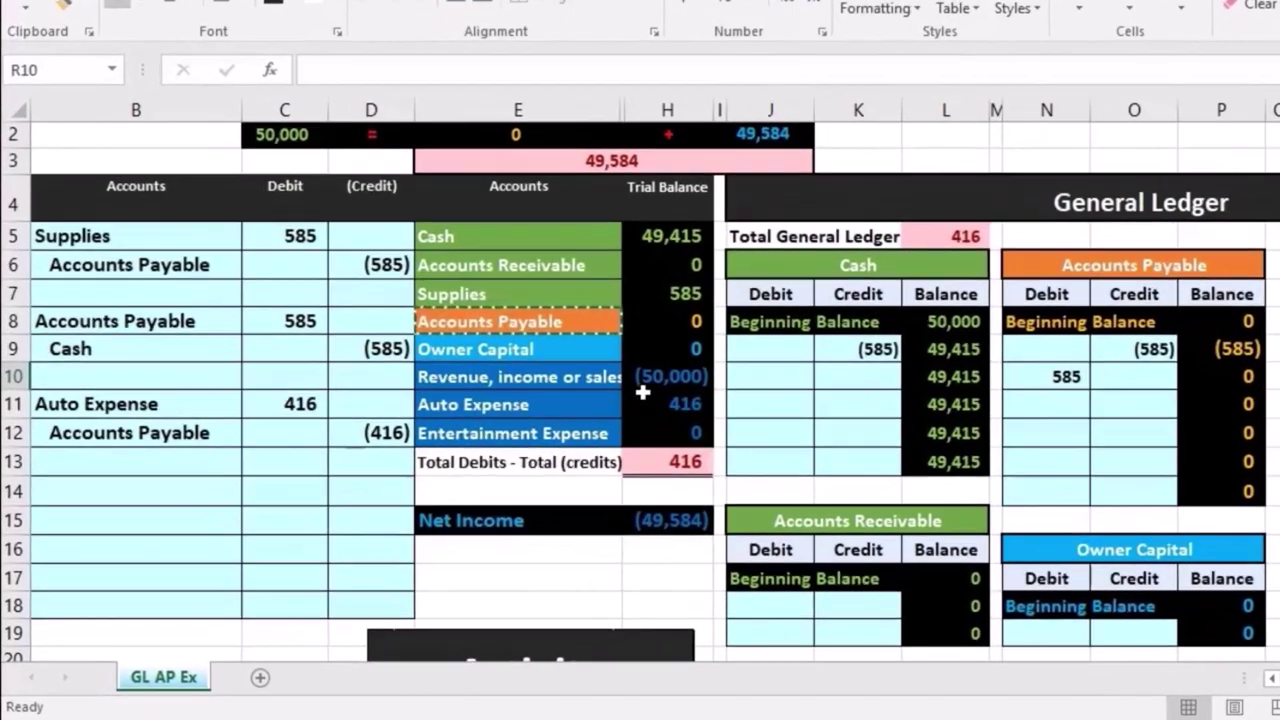
Examine the revenue and Auto Expense balances in the trial balance and the net income calculated in H15
left_click(534, 437)
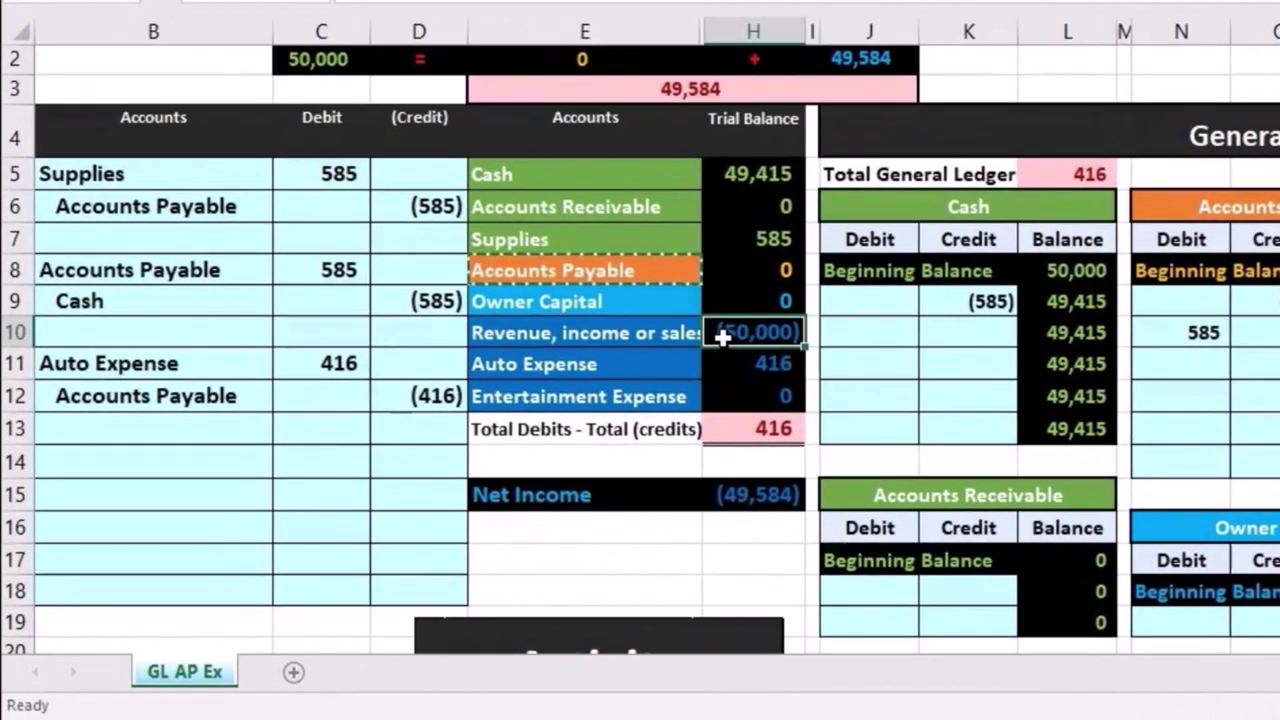
left_click_drag(722, 337, 722, 362)
left_click(762, 490)
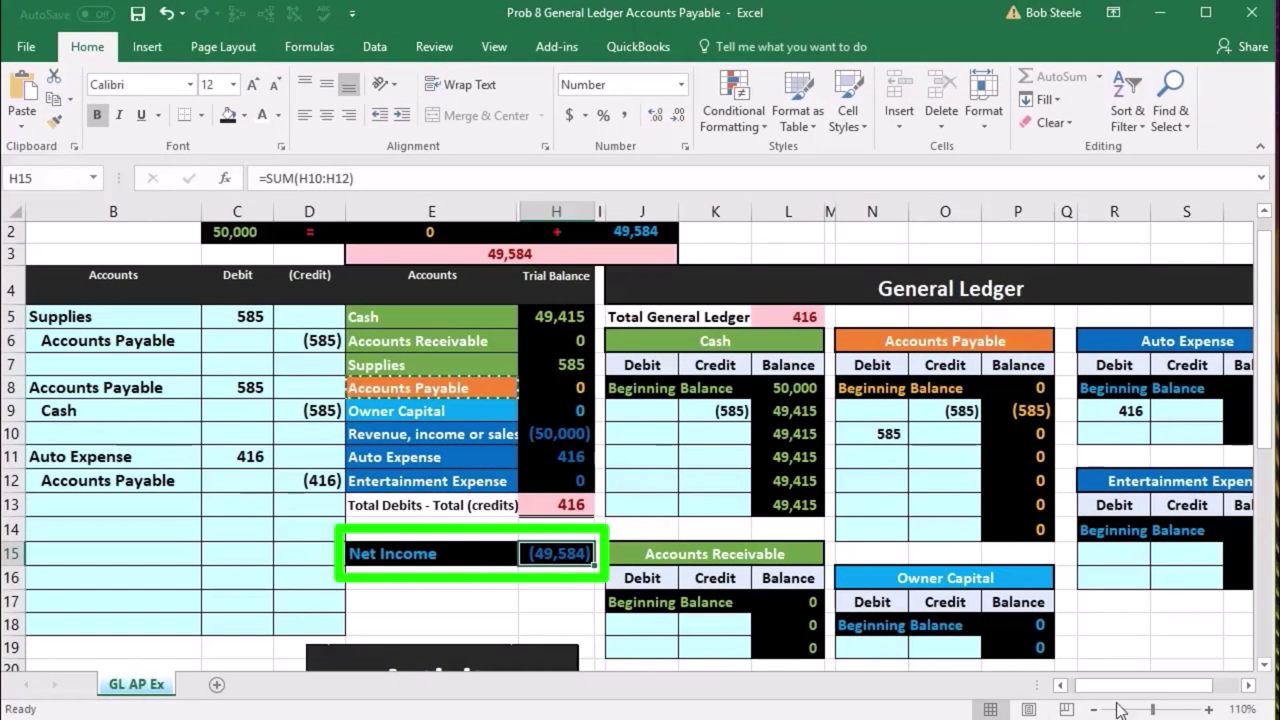
left_click(1209, 709)
left_click(1209, 709)
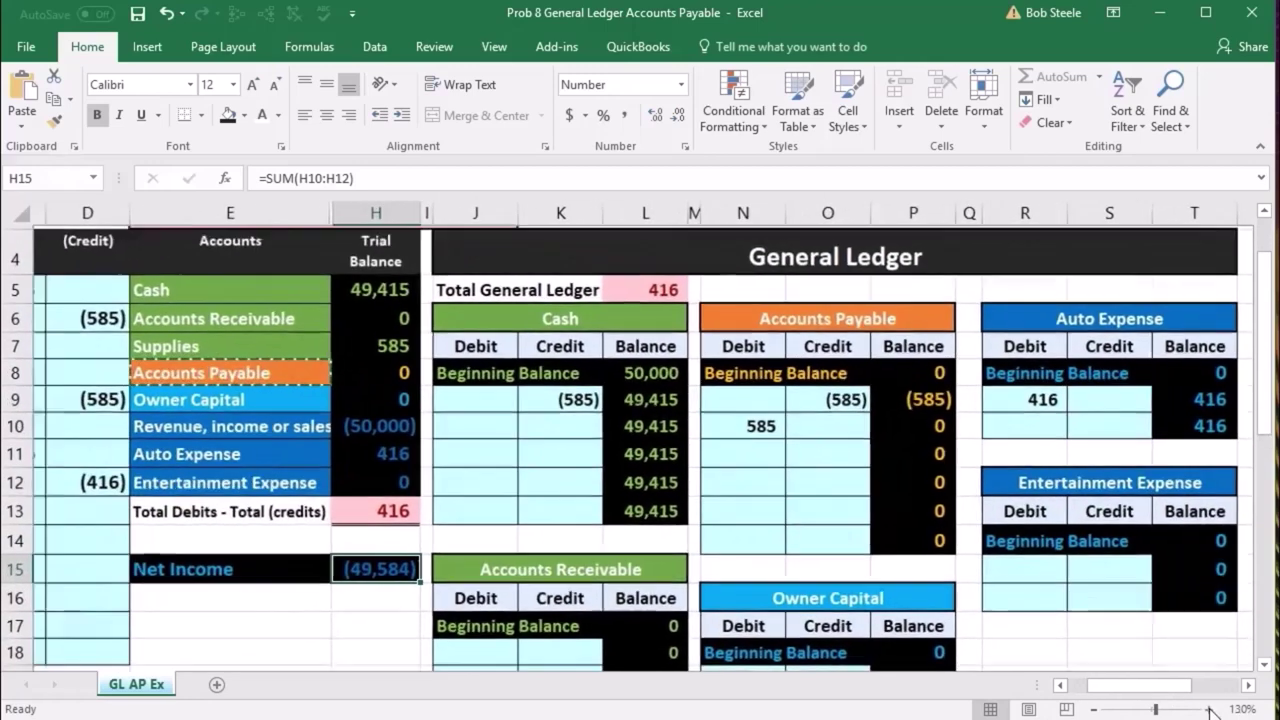
left_click_drag(1160, 686, 1088, 708)
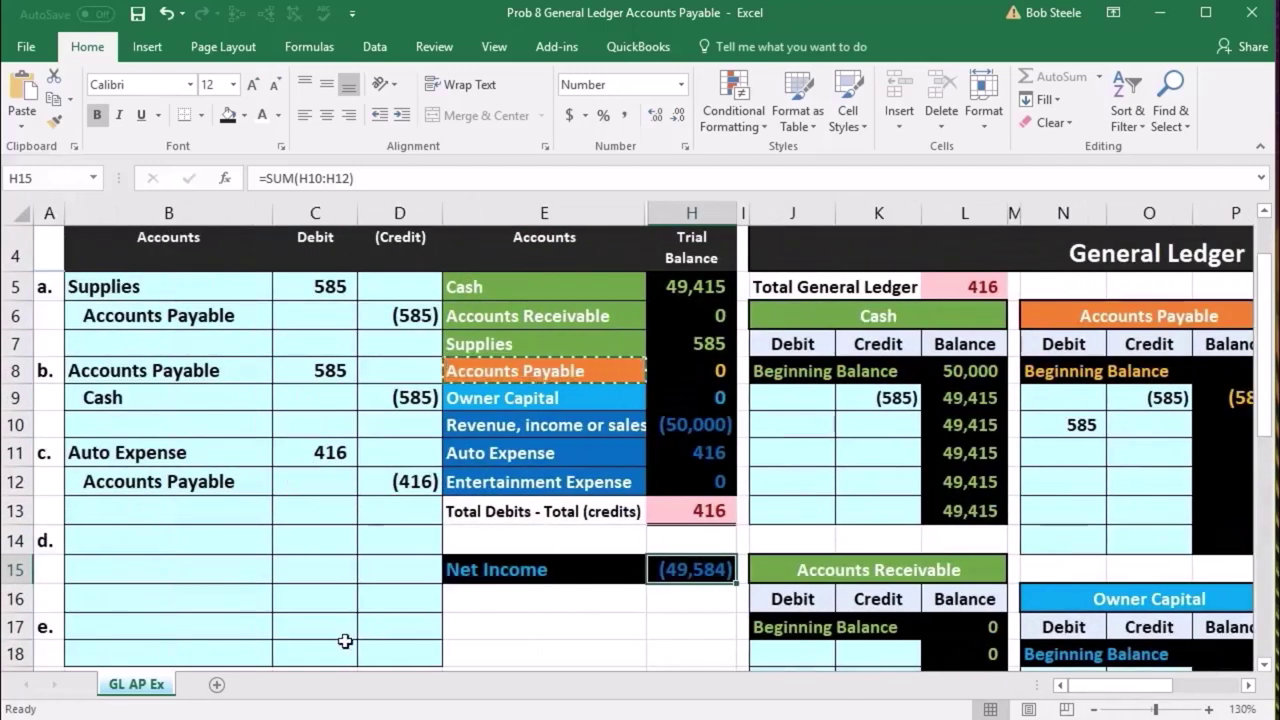
Post the Accounts Payable credit of entry c to O11 in the Accounts Payable ledger account, linked as =D12
left_click_drag(180, 481, 377, 480)
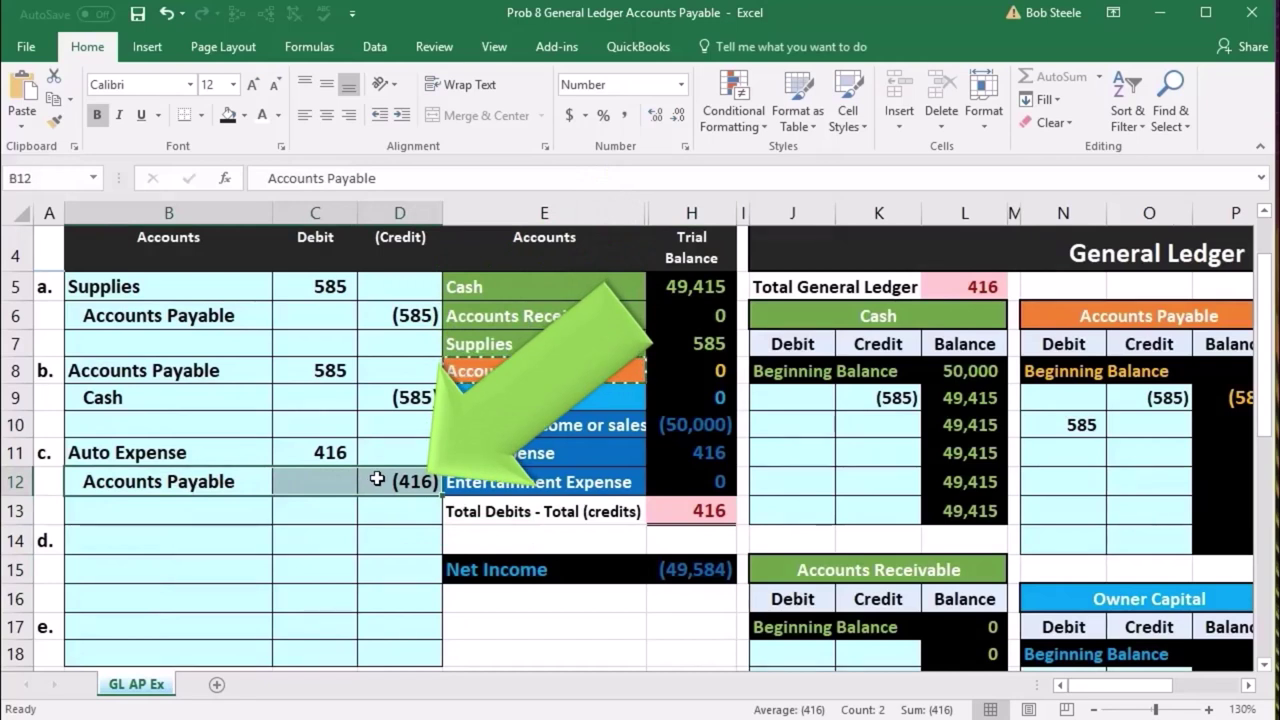
left_click(383, 480)
left_click(497, 276)
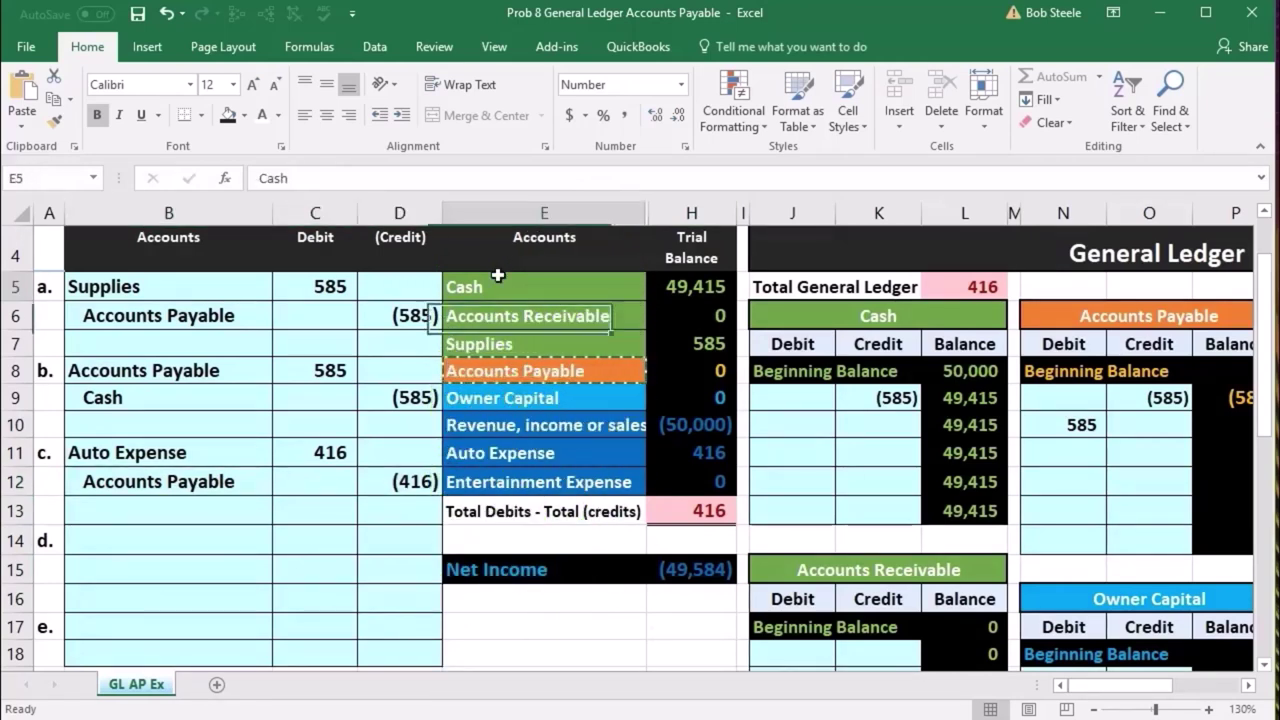
left_click_drag(497, 276, 509, 358)
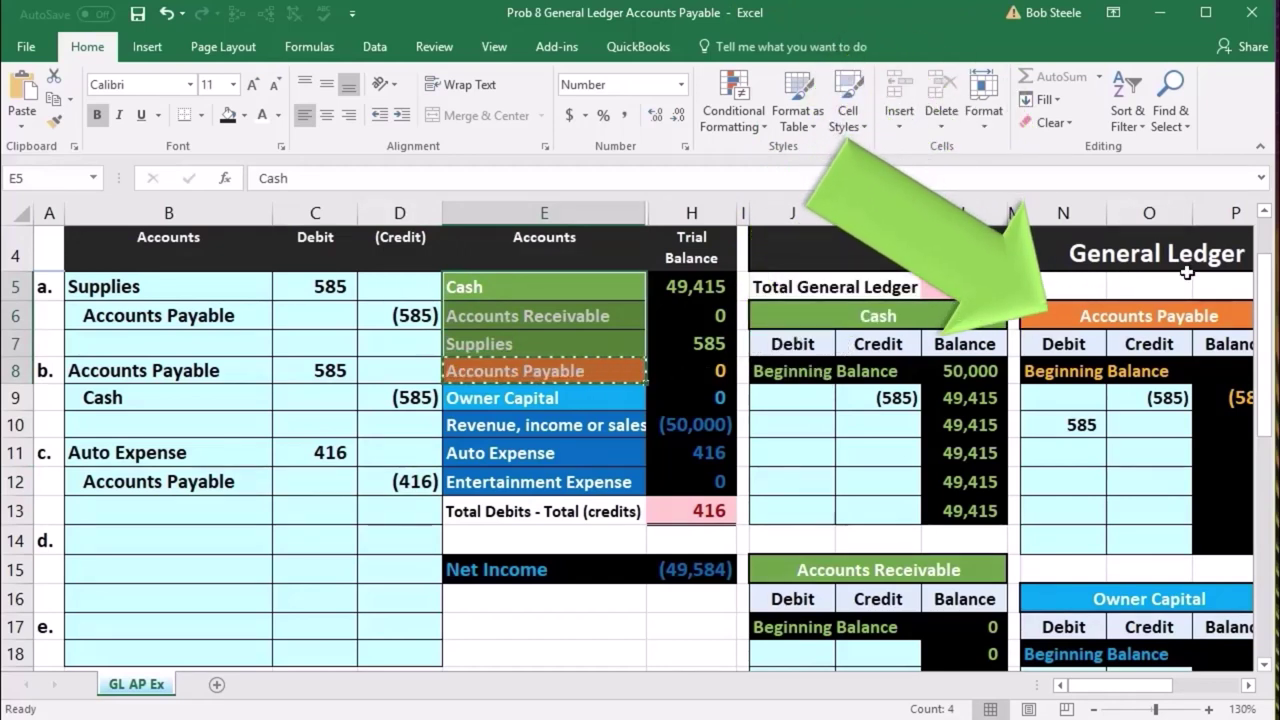
left_click(1153, 446)
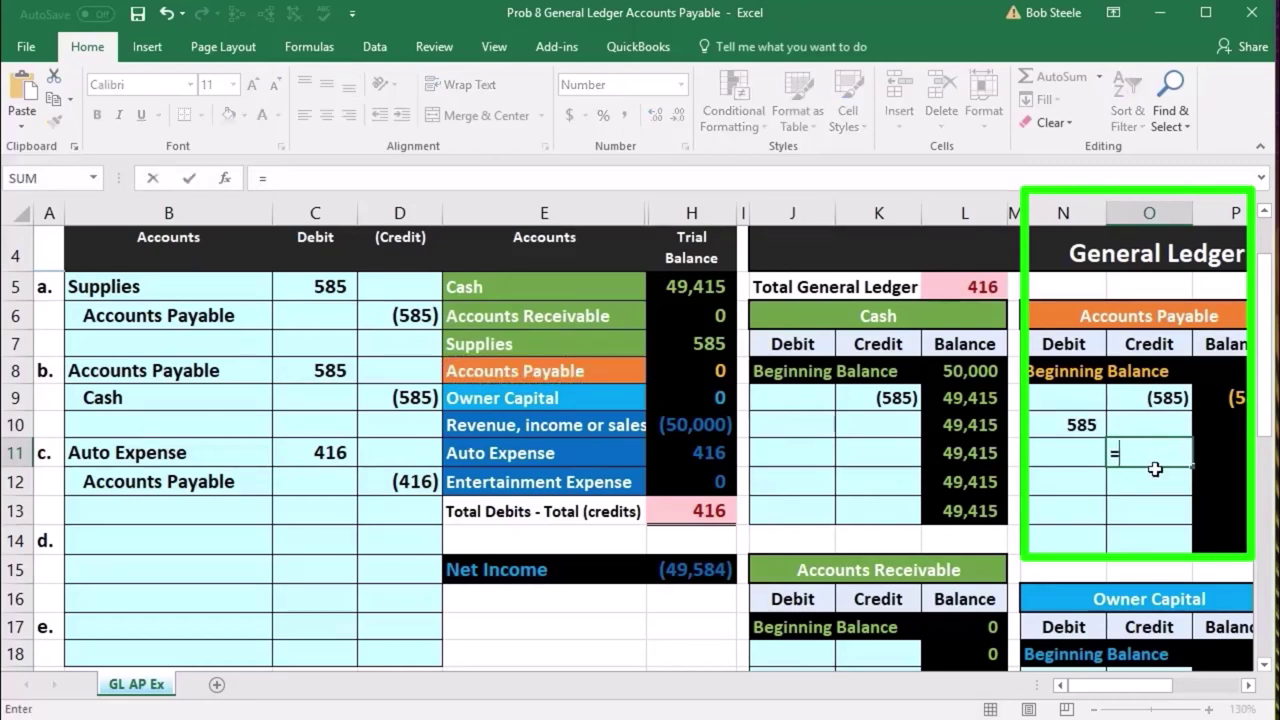
left_click(400, 482)
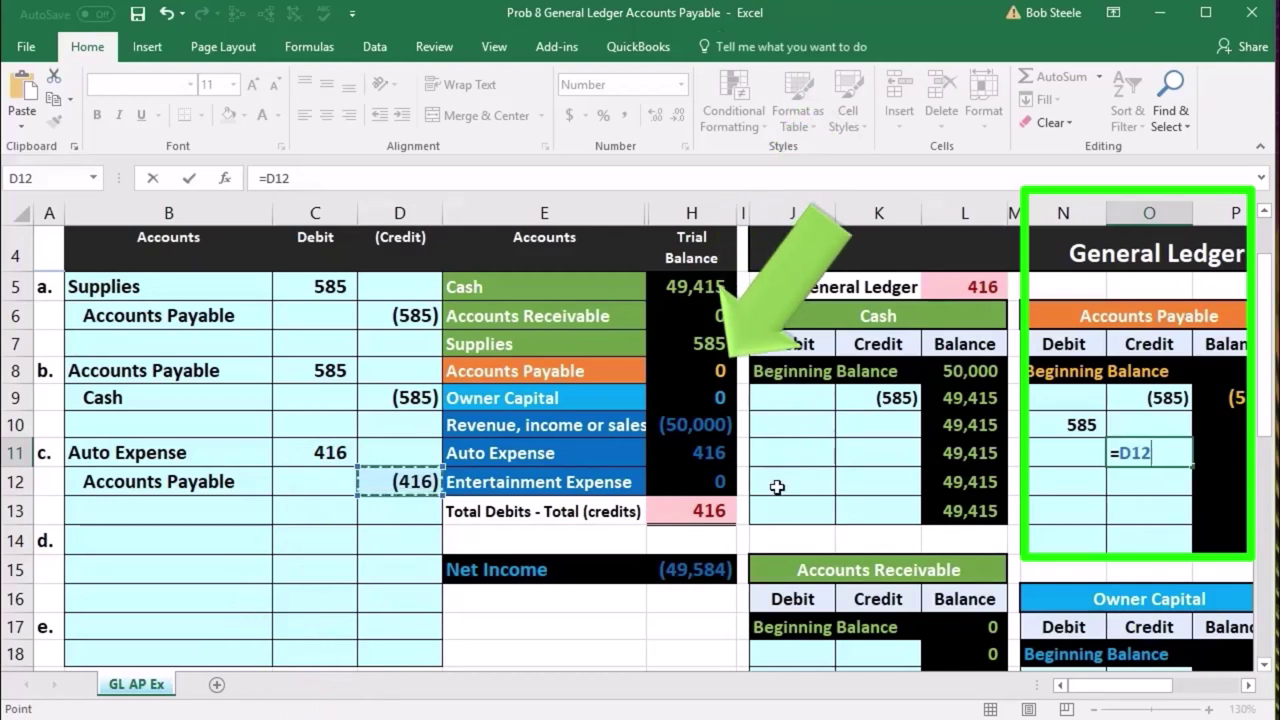
key("Return")
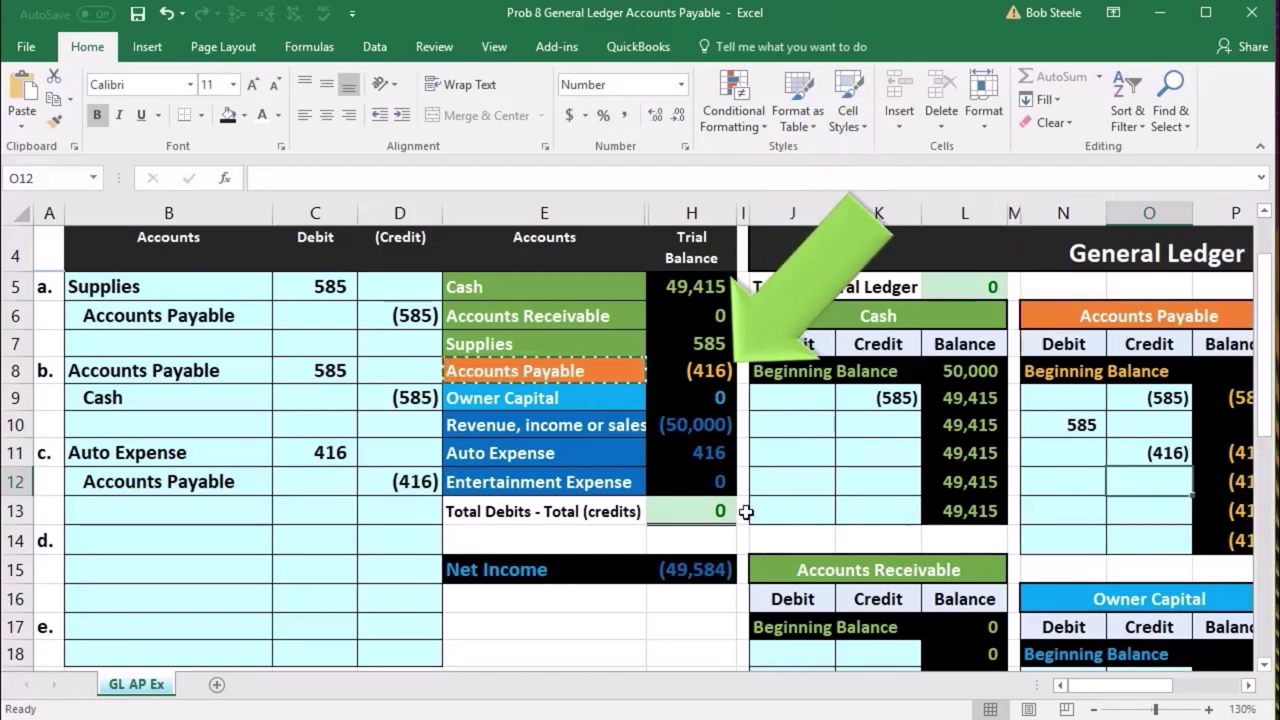
Review activity d, business meals purchased on account, against the Cash, Accounts Payable and expense accounts in the trial balance
scroll(383, 557, "down", 4)
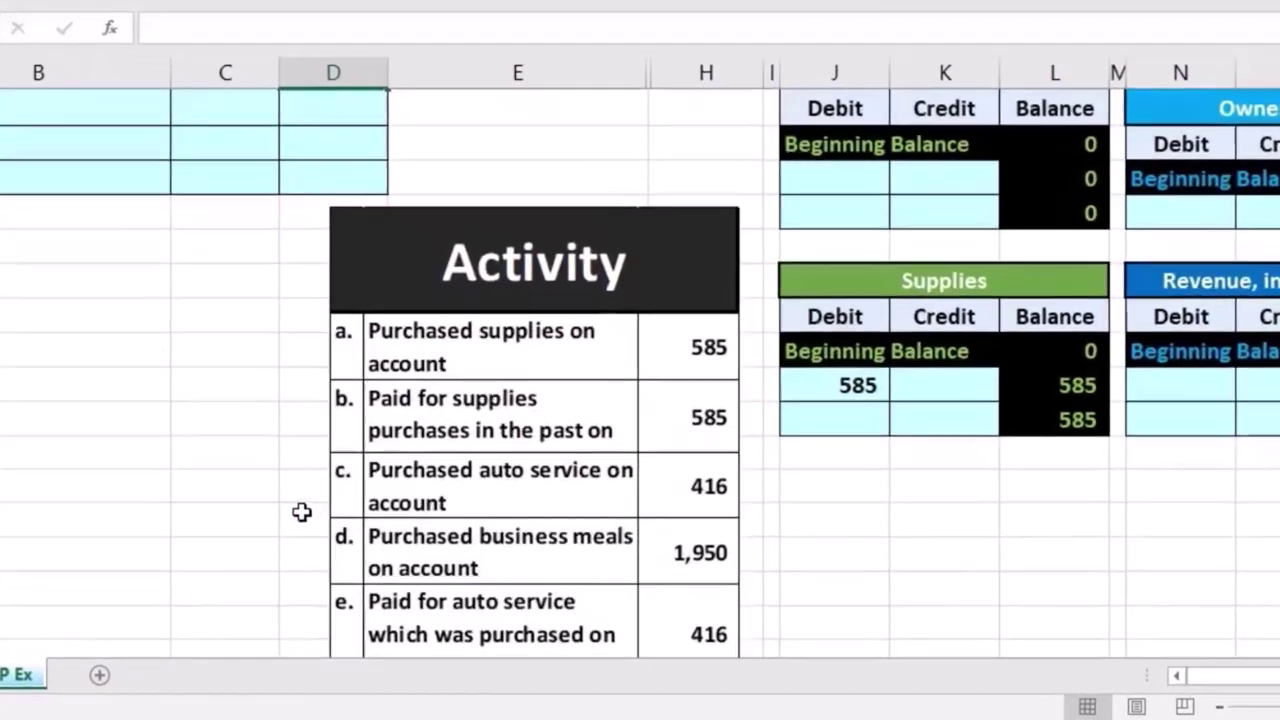
scroll(381, 557, "down", 1)
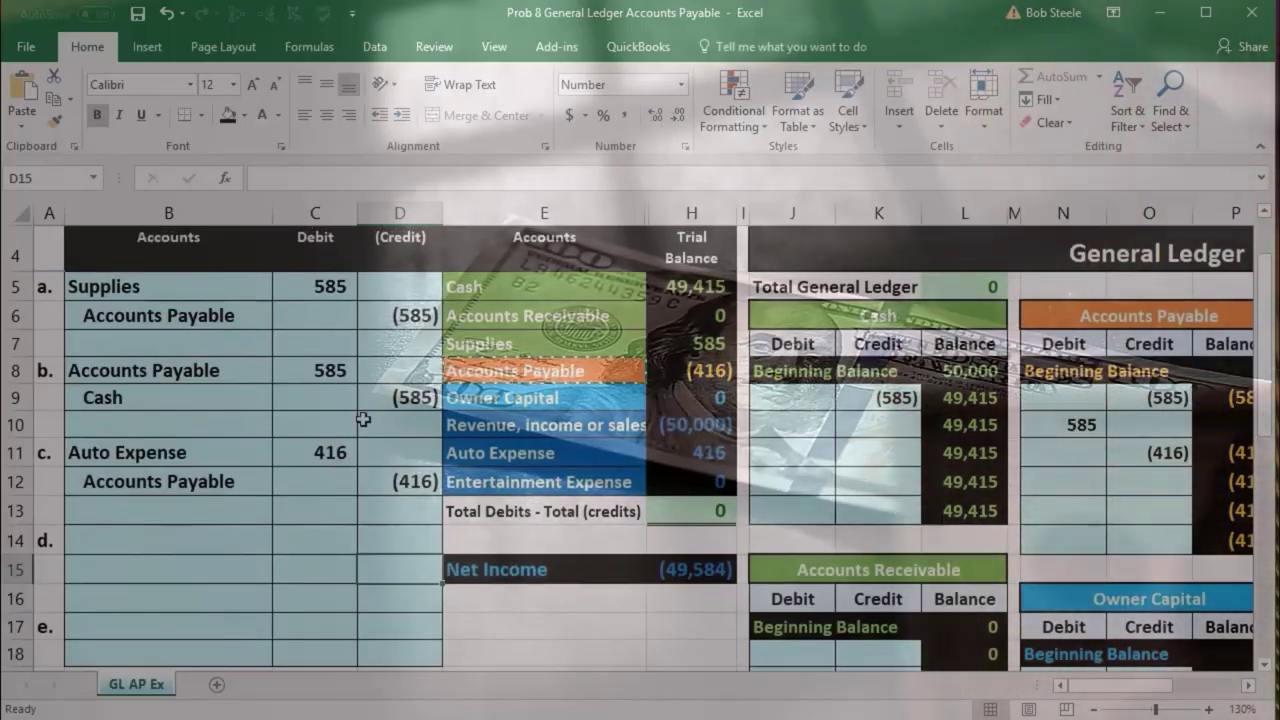
left_click_drag(586, 284, 653, 286)
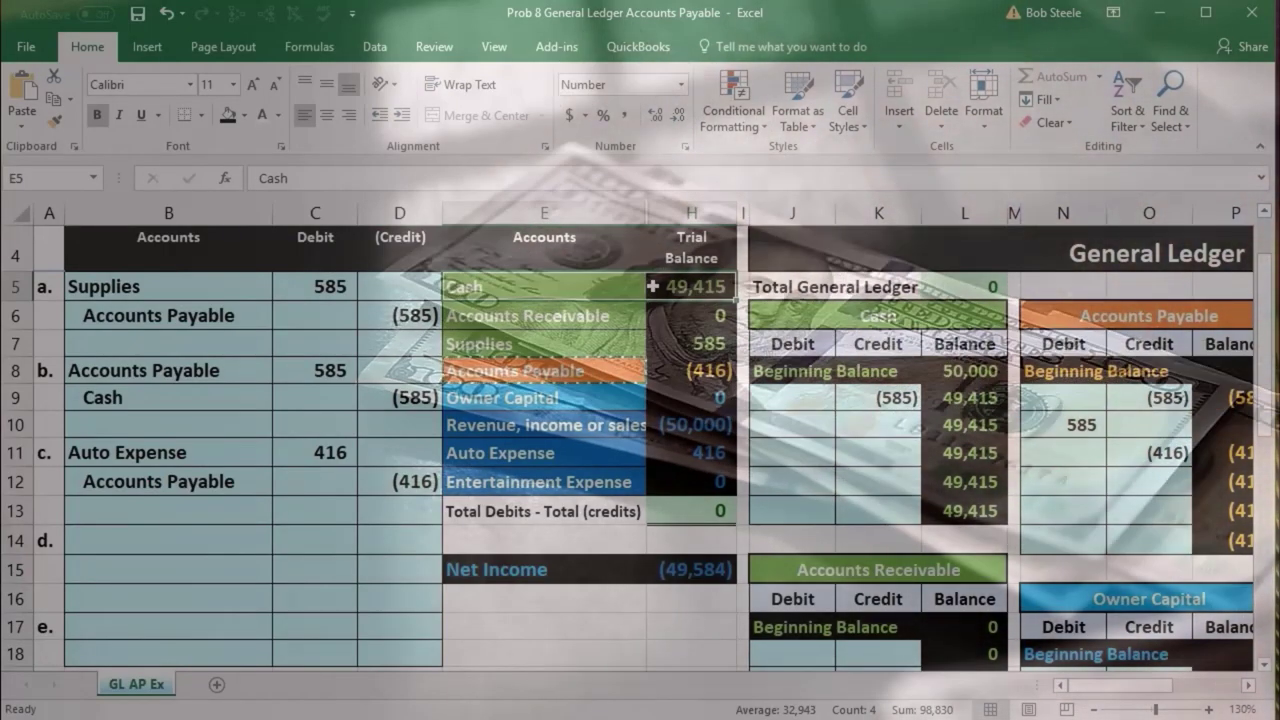
left_click(609, 374)
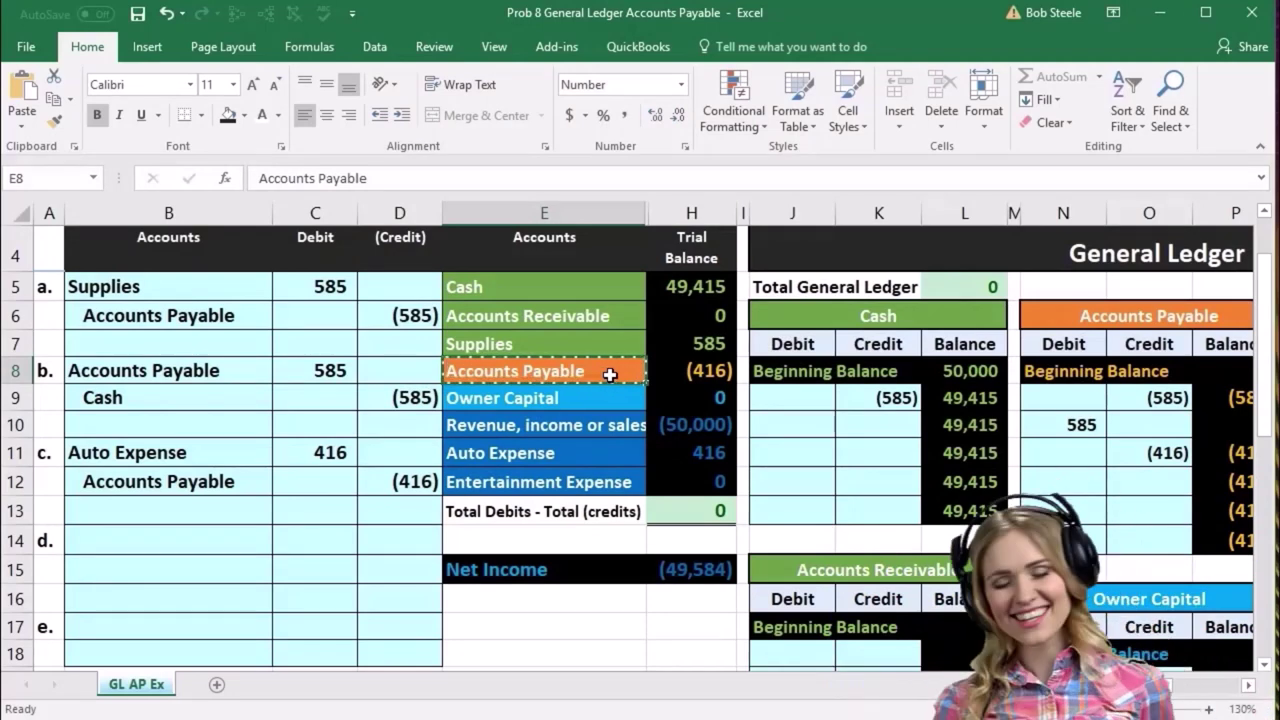
left_click(594, 472)
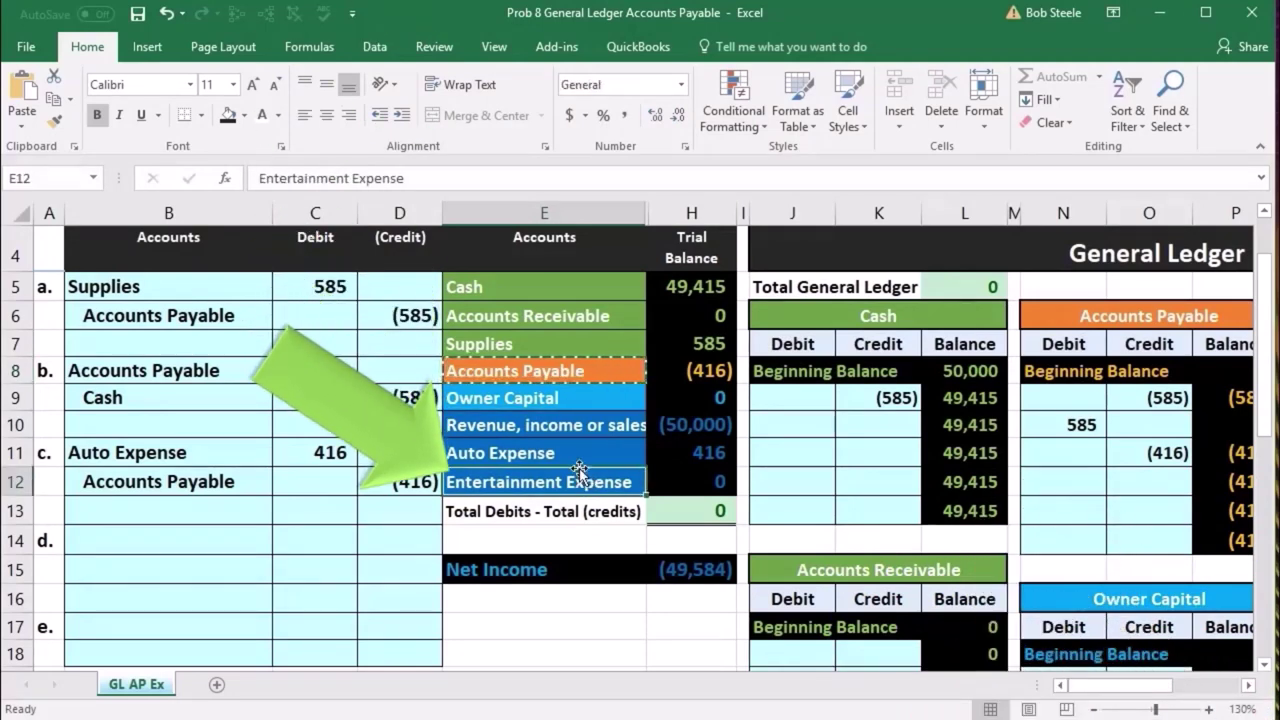
left_click_drag(570, 454, 671, 470)
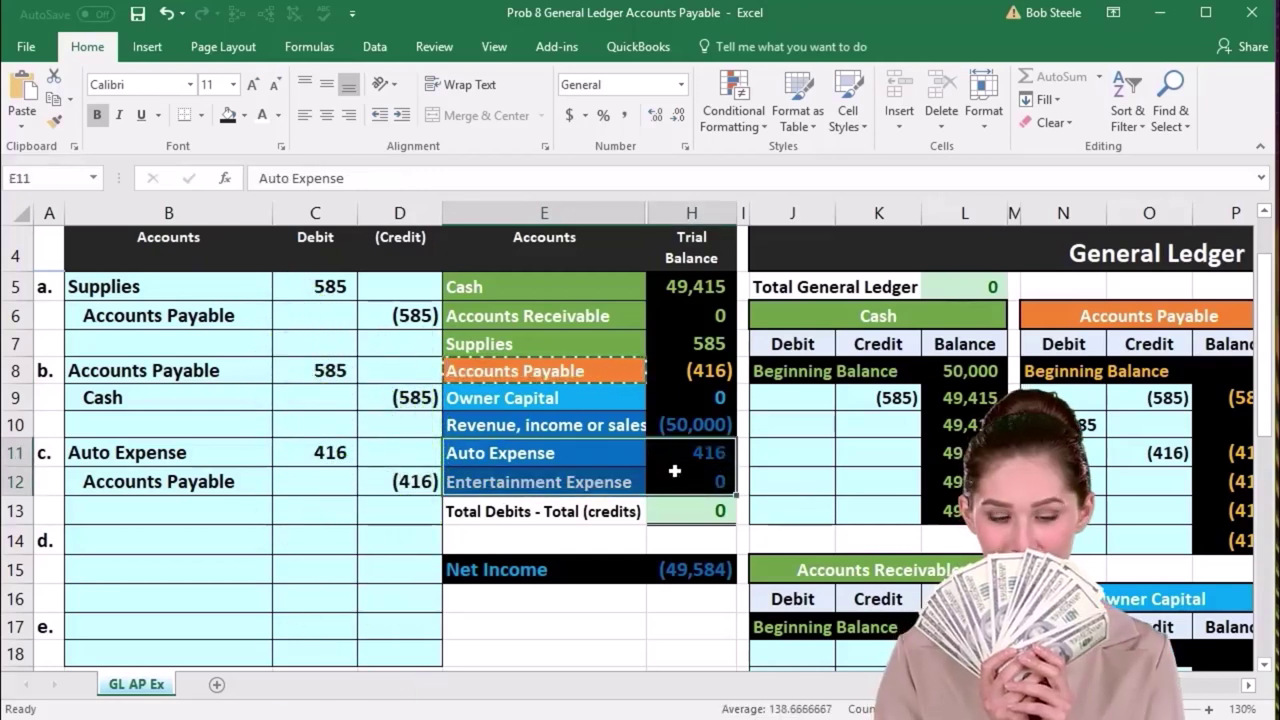
Copy the Entertainment Expense name from the trial balance into B14 as values for entry d's debit line
left_click(538, 491)
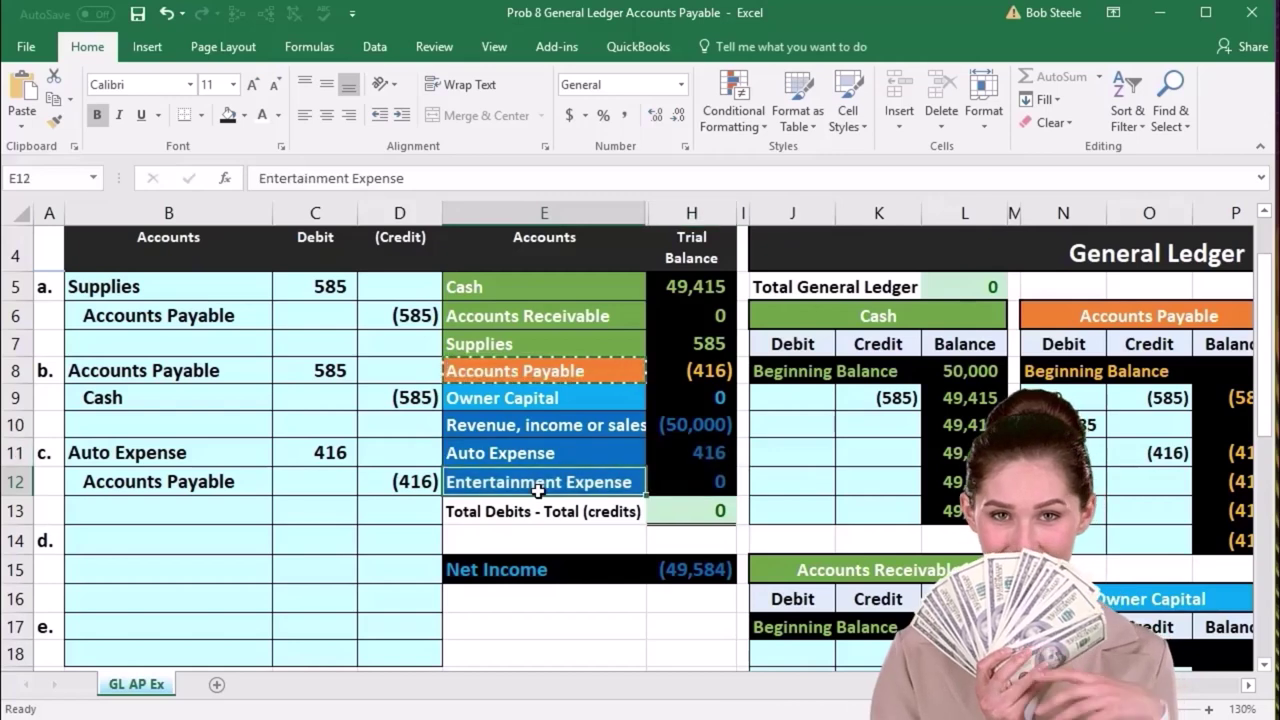
right_click(539, 493)
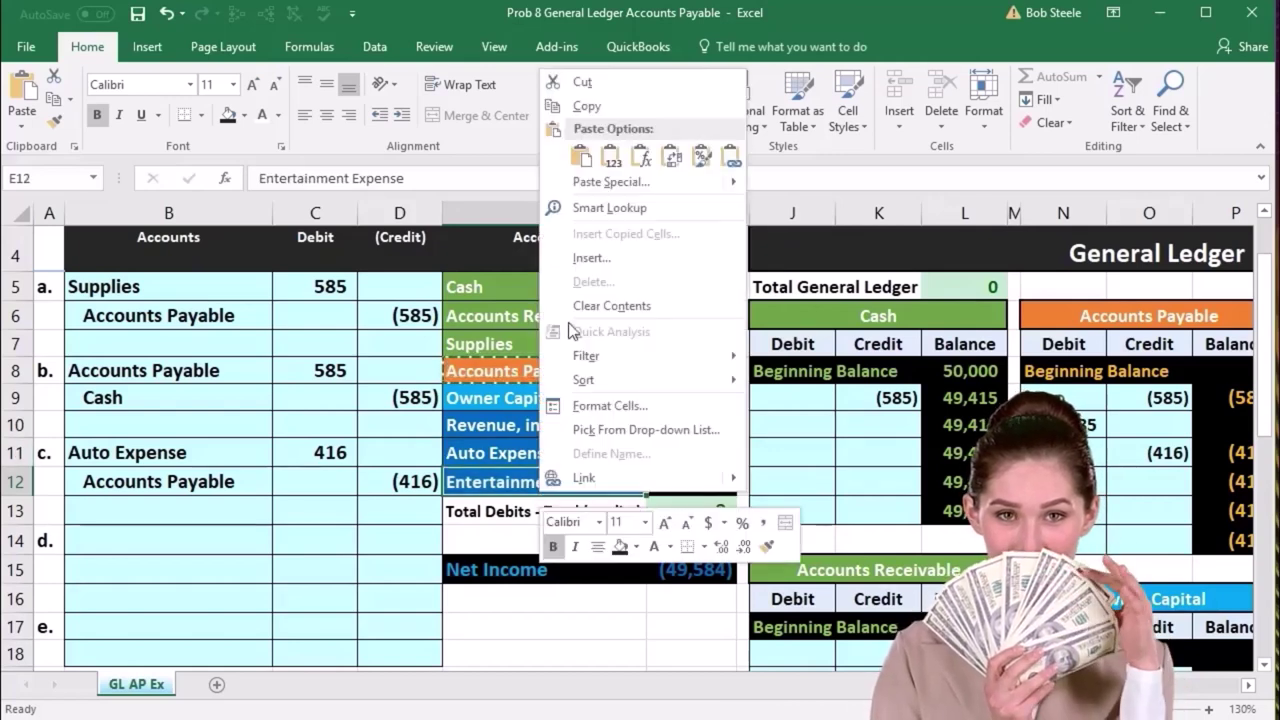
left_click(587, 107)
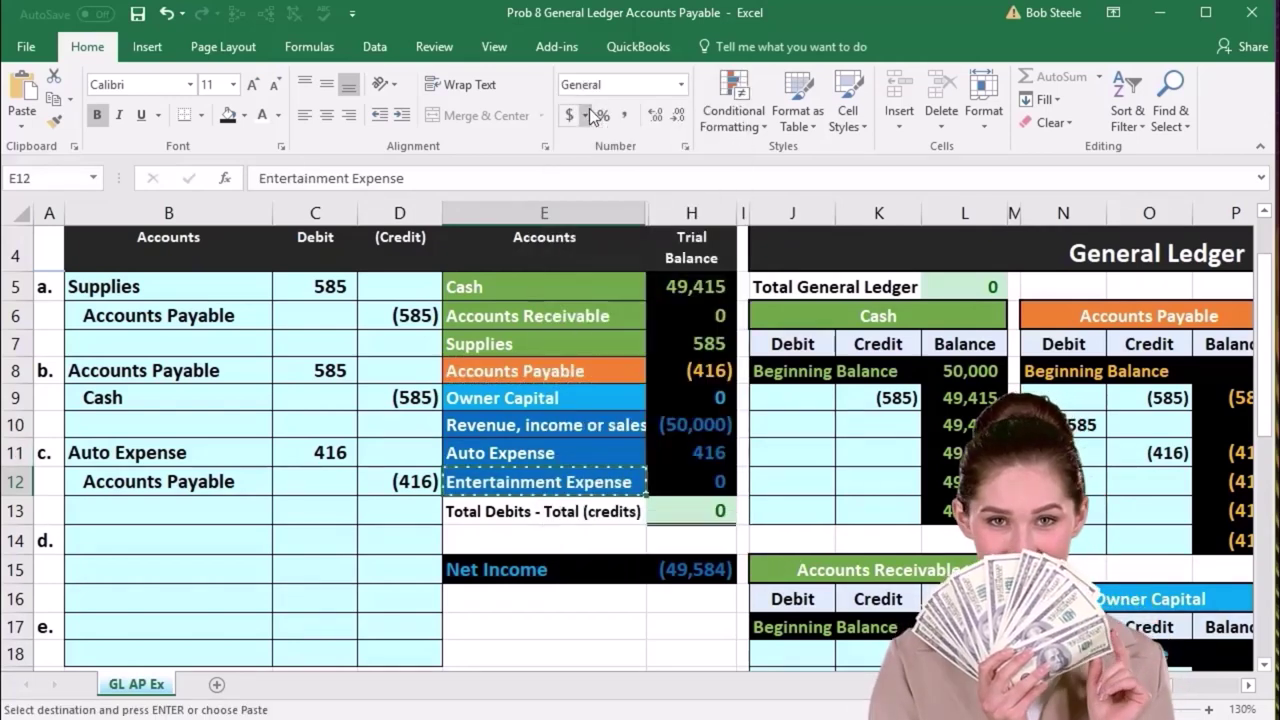
left_click(180, 538)
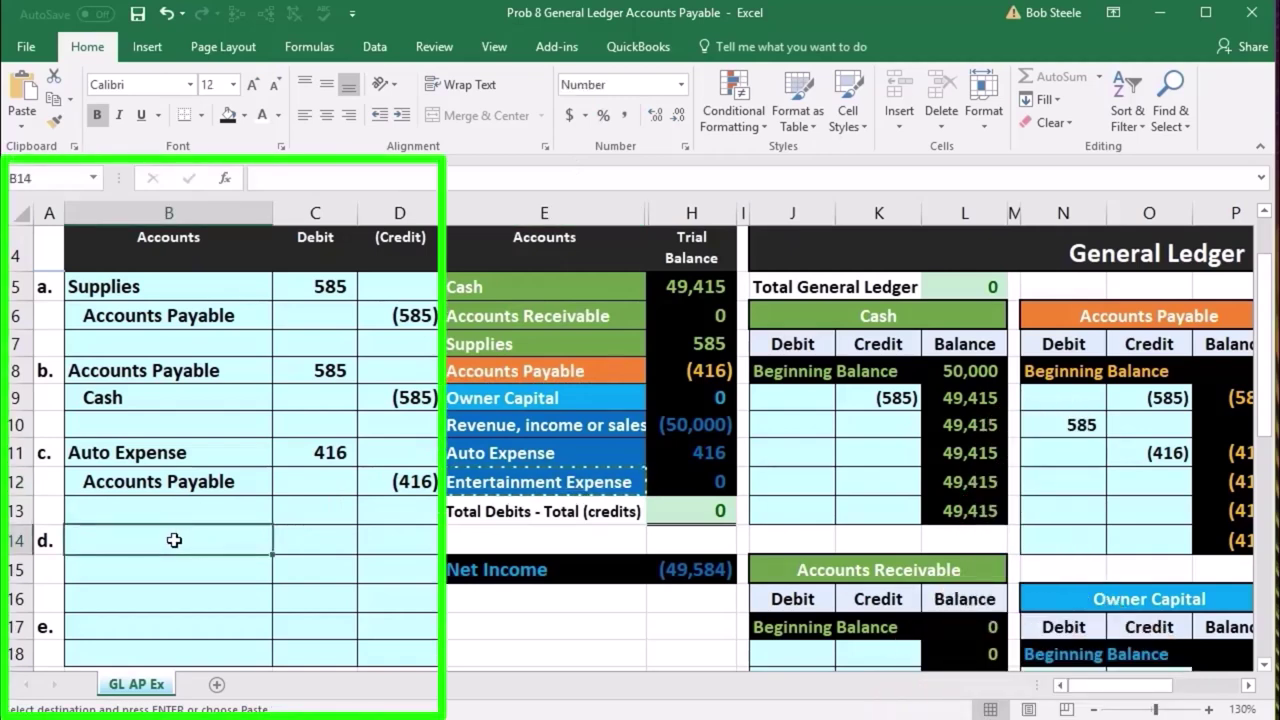
right_click(174, 540)
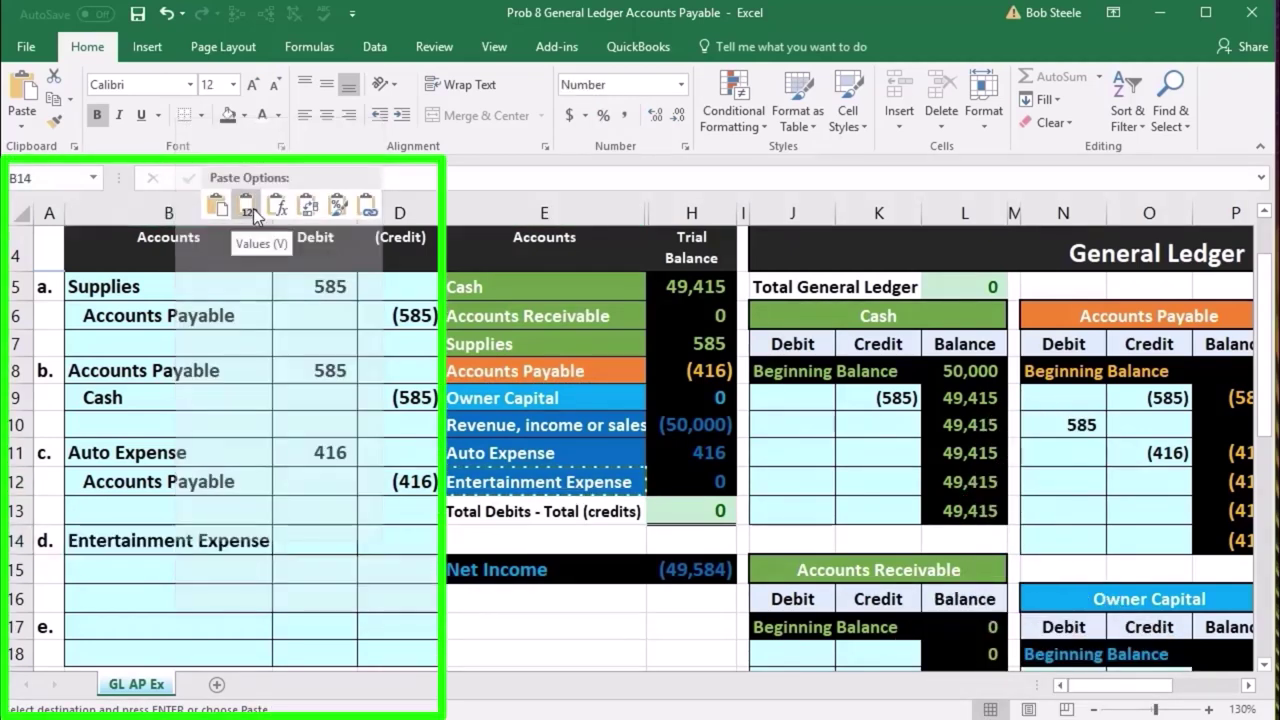
left_click(248, 206)
Enter entry d's debit of 1,950 in C14 and its matching credit in D15 as -C14
left_click(342, 543)
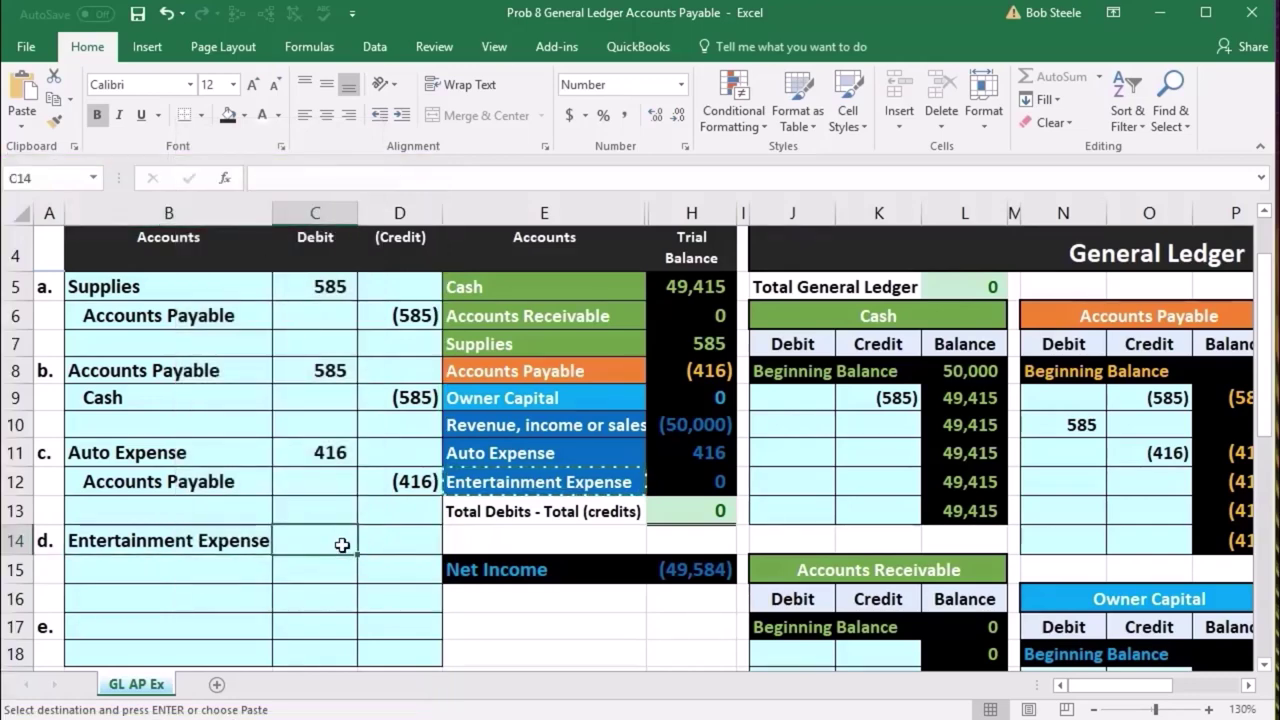
scroll(342, 545, "down", 5)
scroll(342, 545, "up", 5)
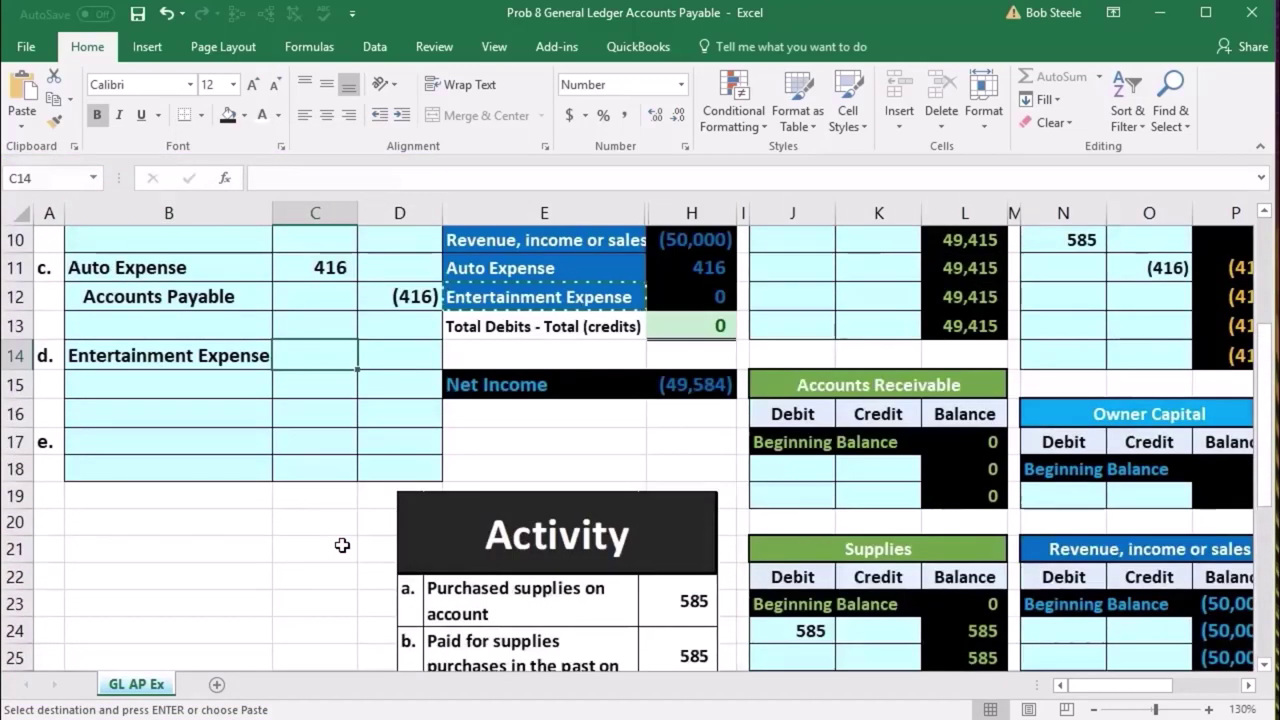
type("1,950")
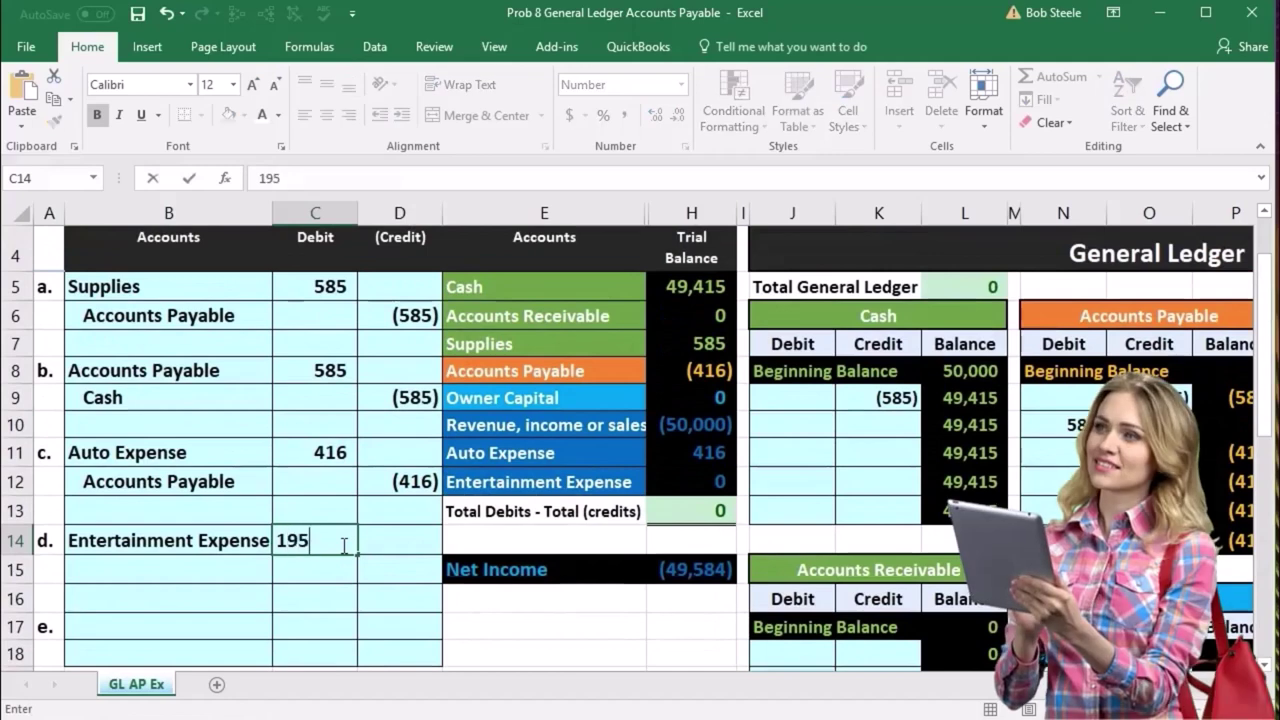
key("Return")
key("Right")
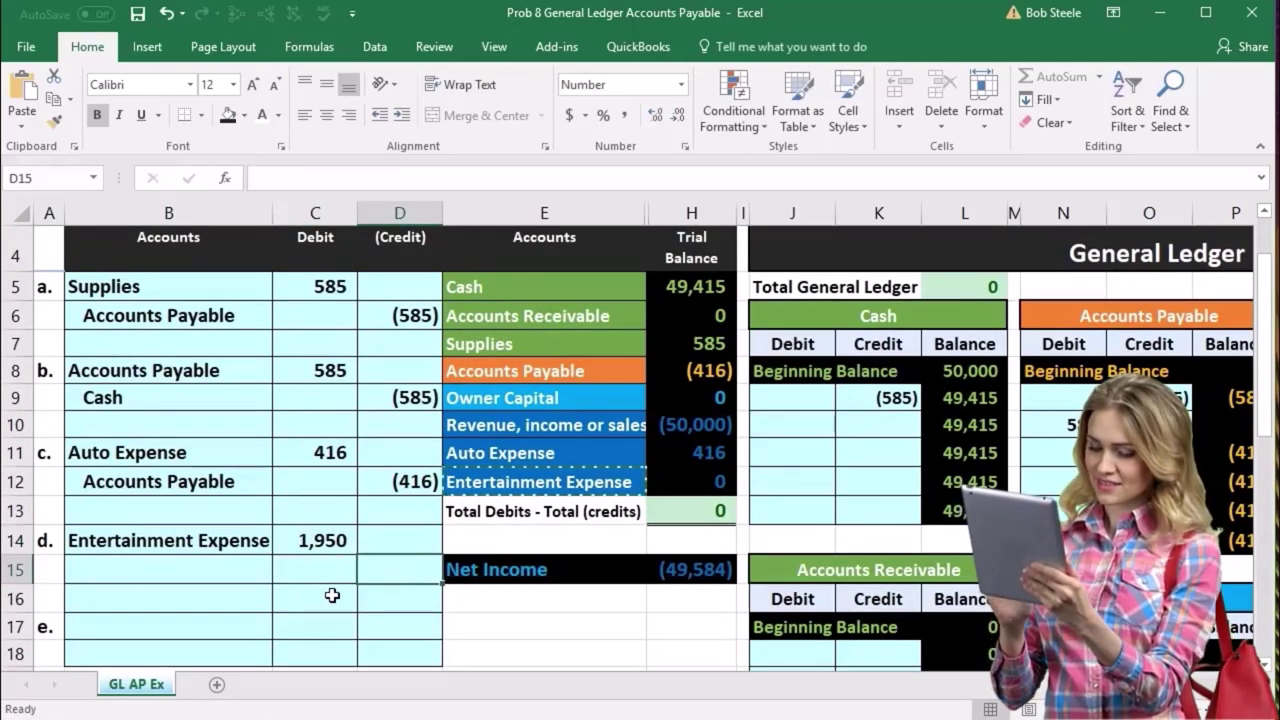
type("-")
left_click(325, 548)
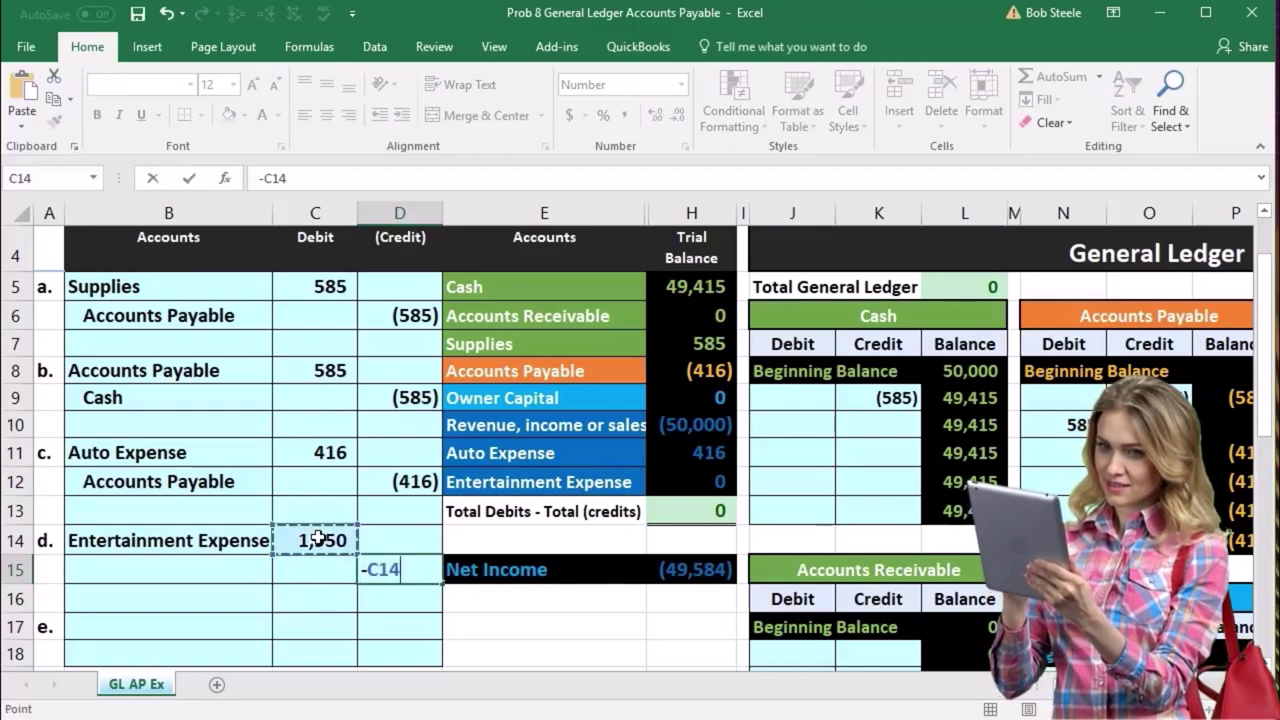
key("Return")
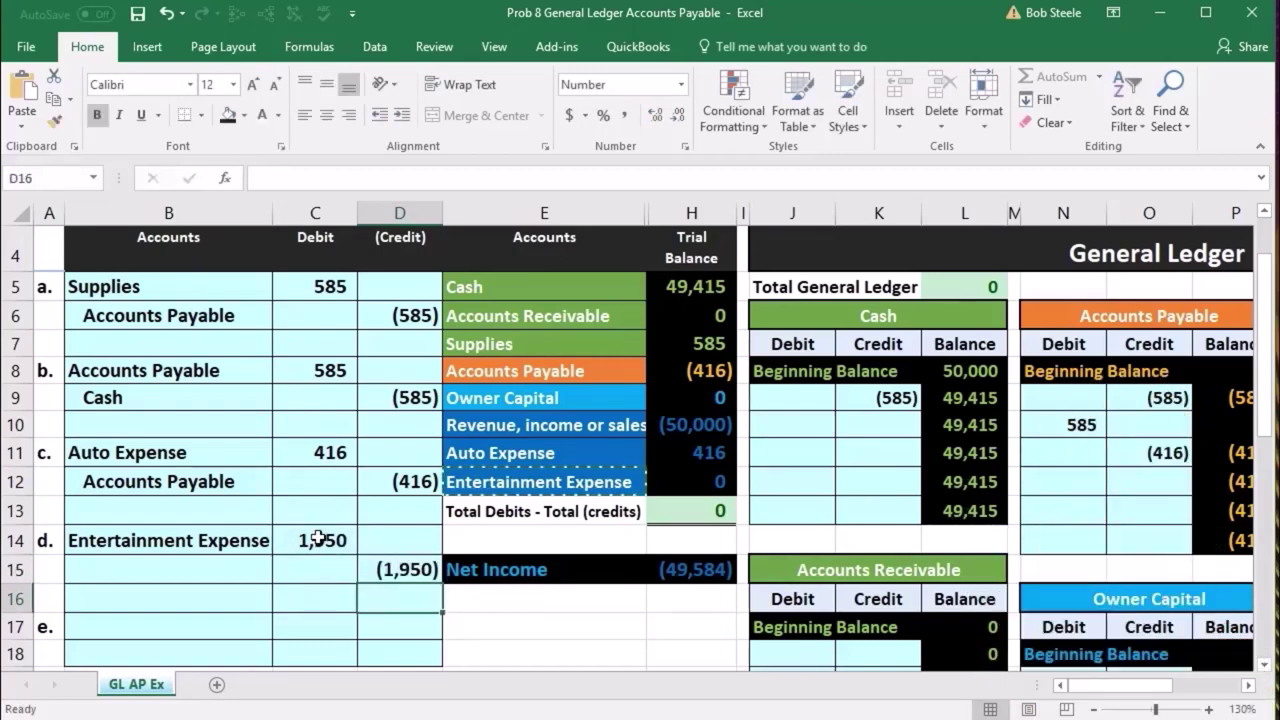
Copy the Accounts Payable name from the trial balance into B15 as values and indent it as entry d's credit line
left_click(250, 567)
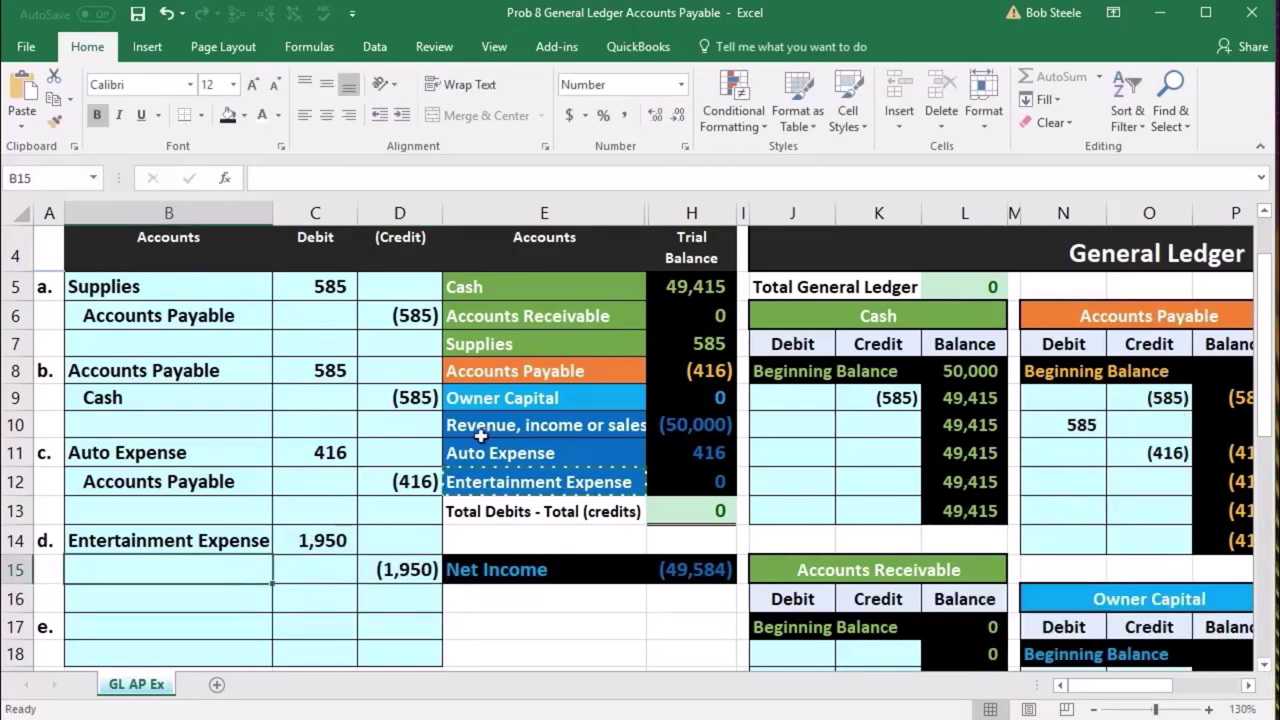
left_click(569, 373)
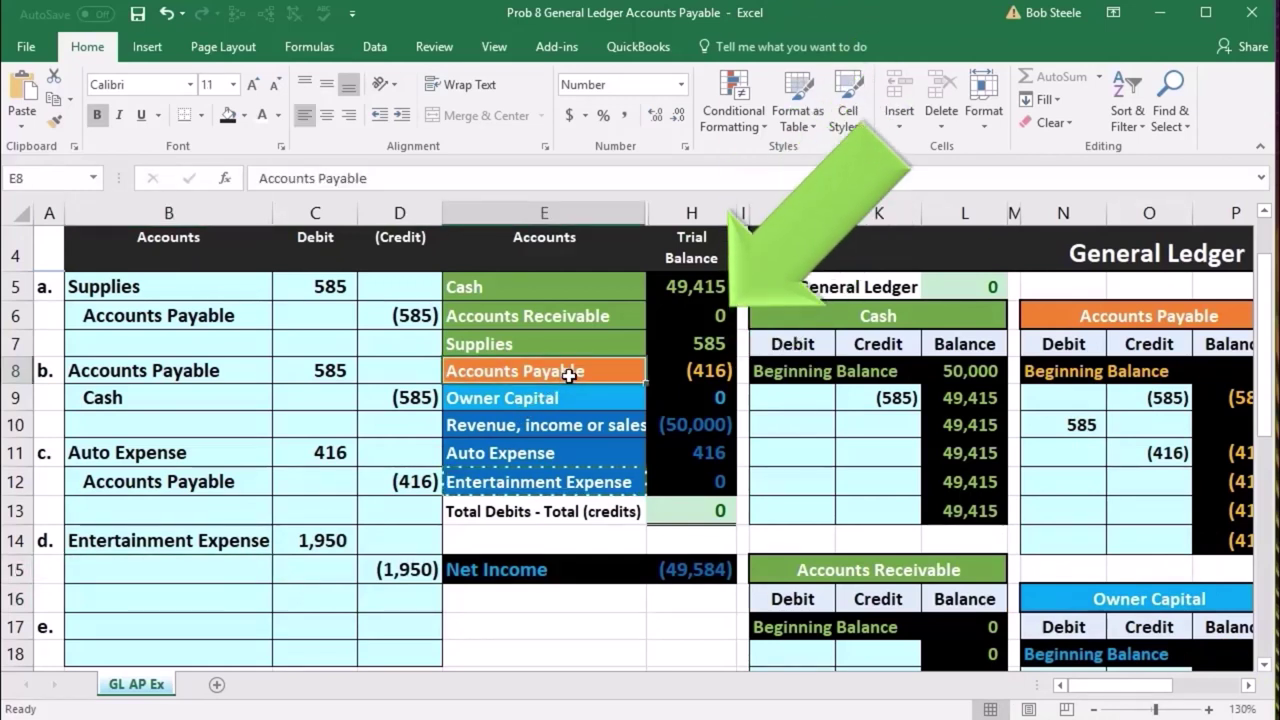
right_click(569, 373)
left_click(602, 413)
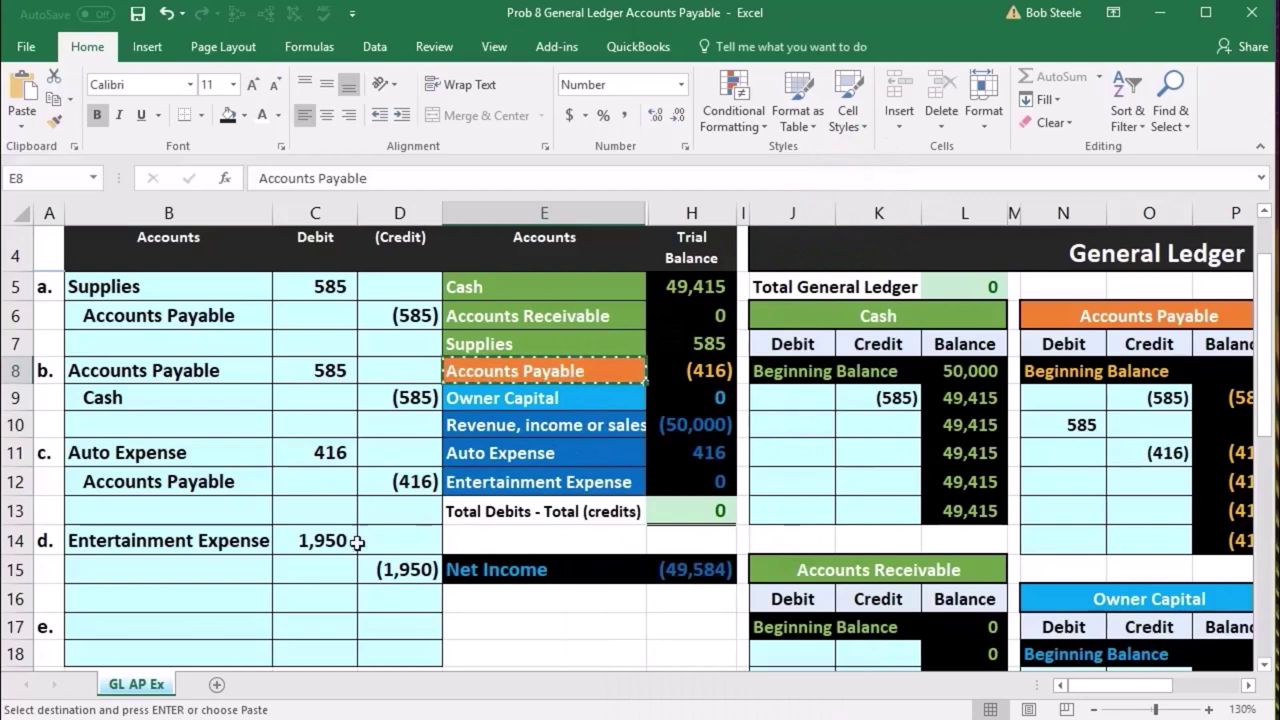
left_click(244, 567)
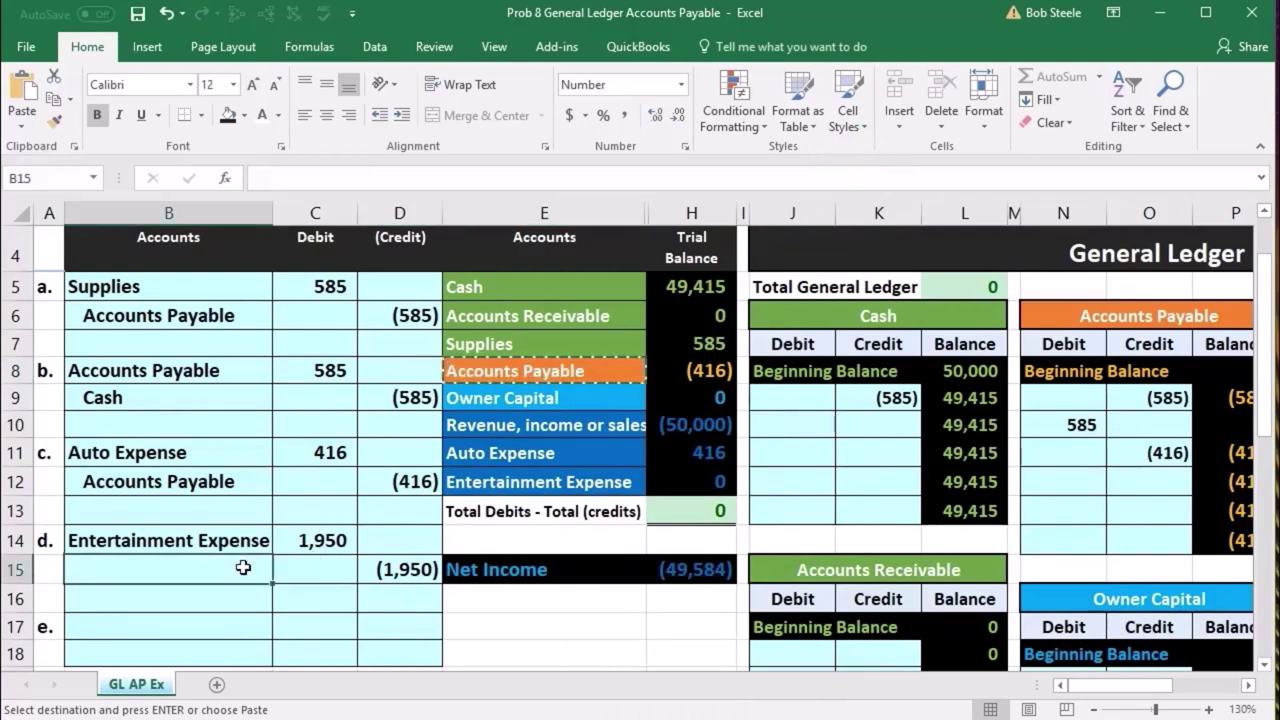
right_click(244, 567)
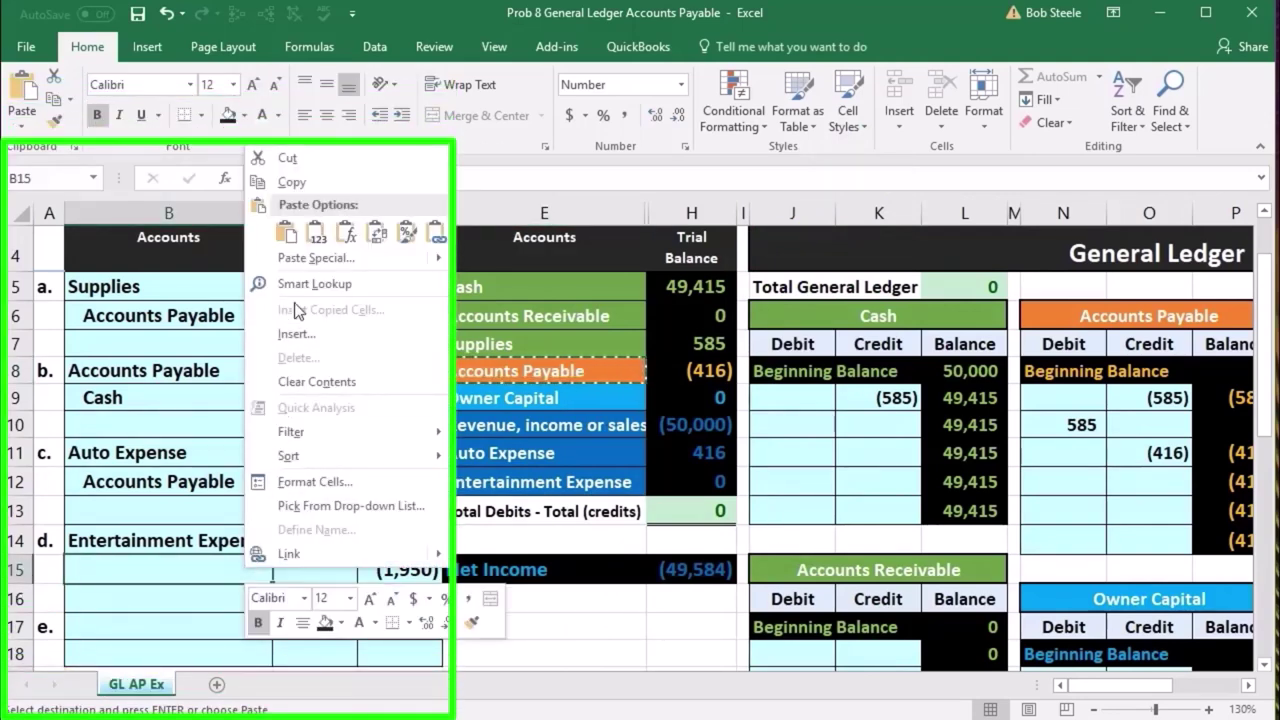
left_click(316, 236)
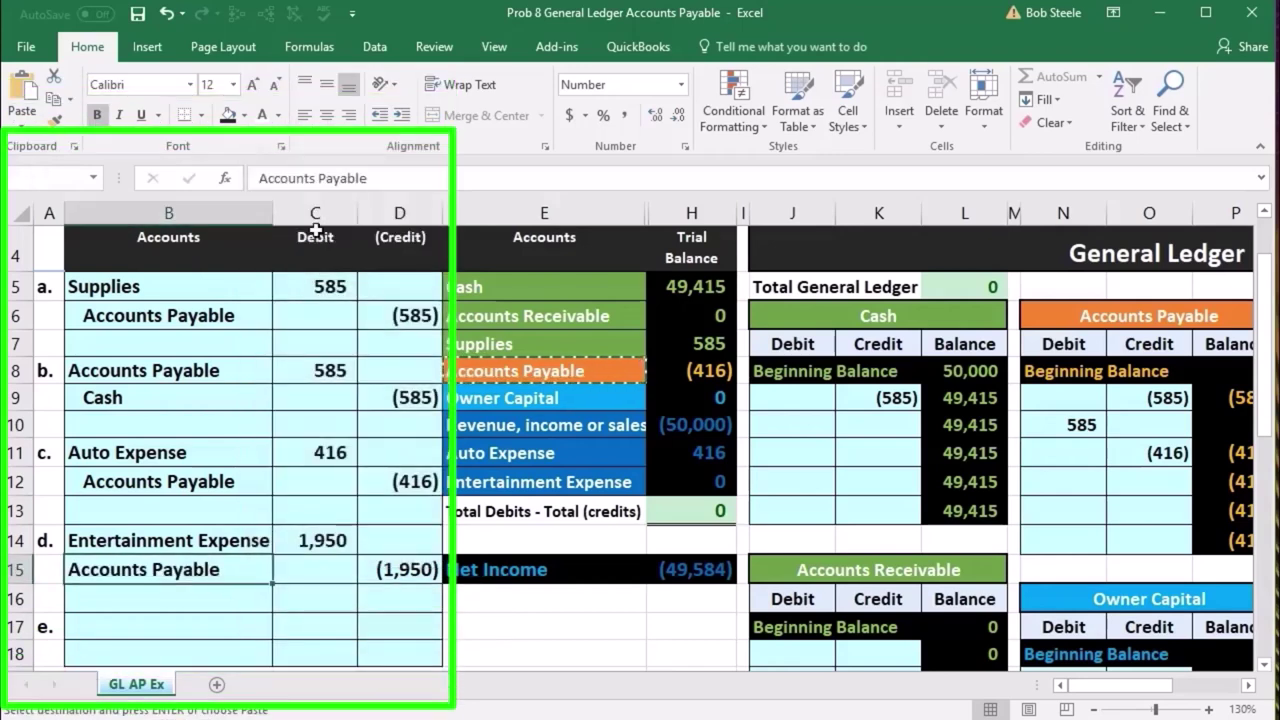
double_click(70, 569)
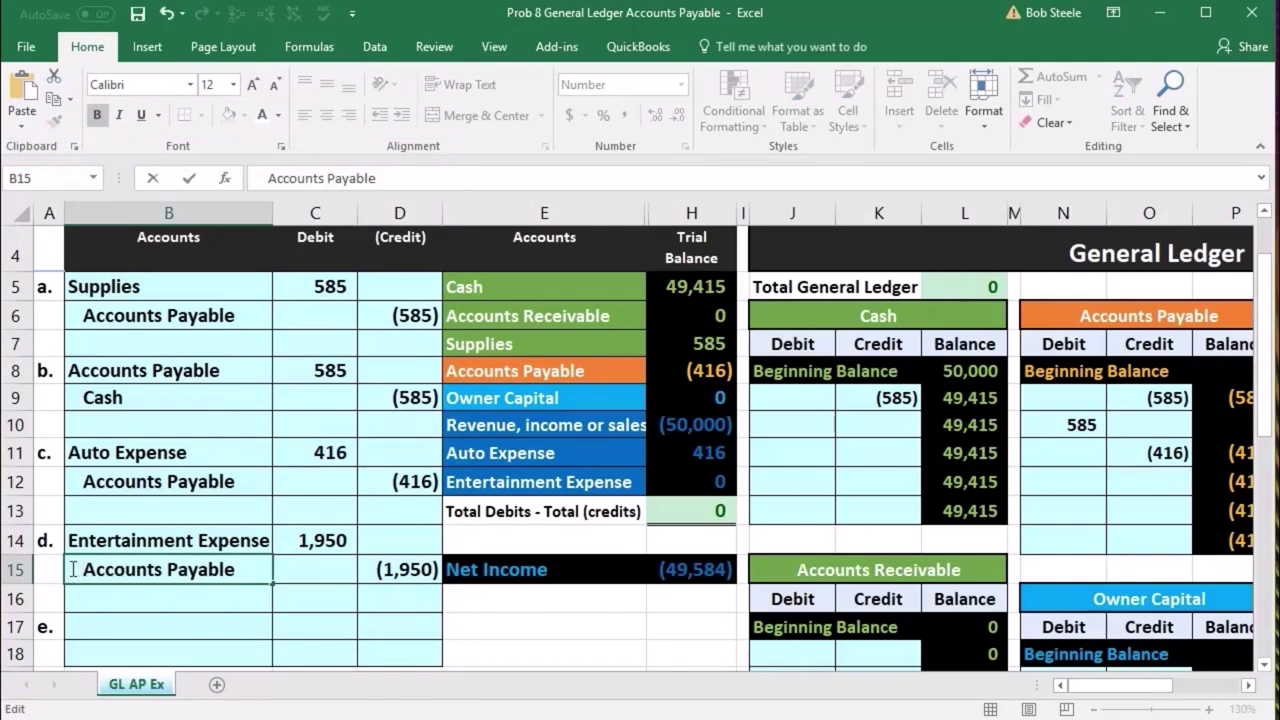
key("Return")
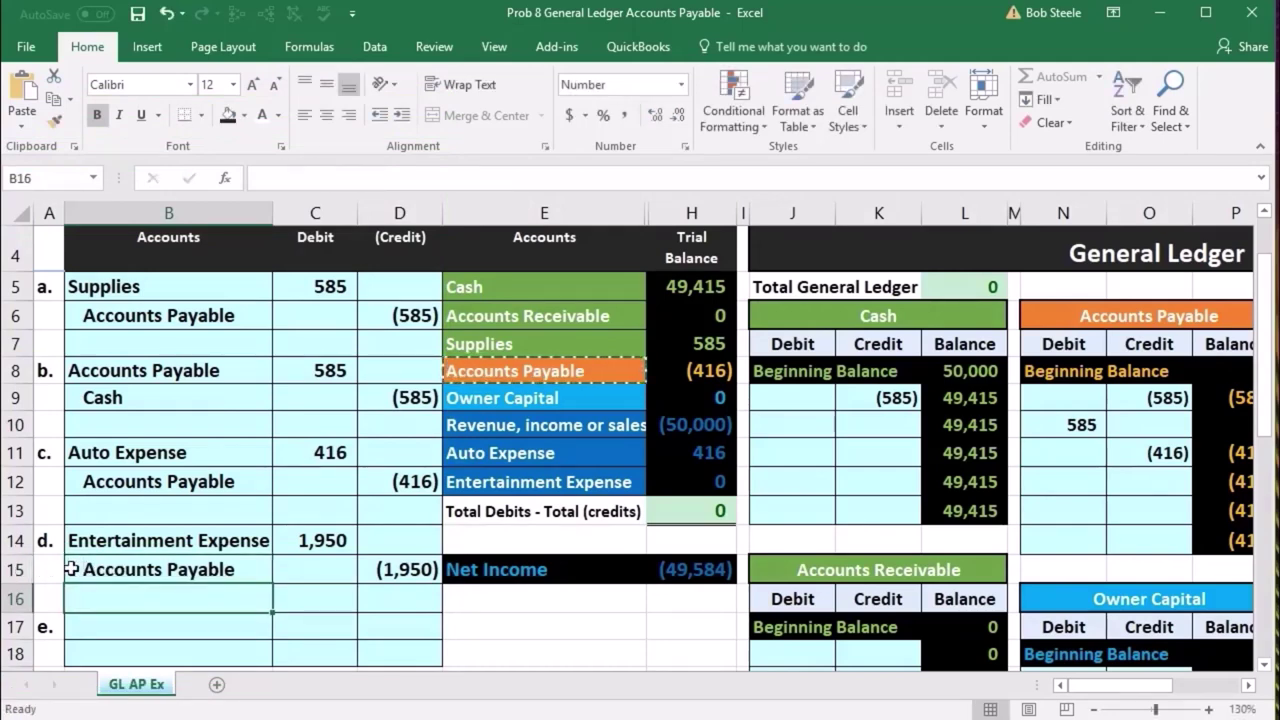
Review the Entertainment Expense debit line and the Accounts Payable credit line of entry d
left_click_drag(115, 566, 370, 557)
left_click(341, 541)
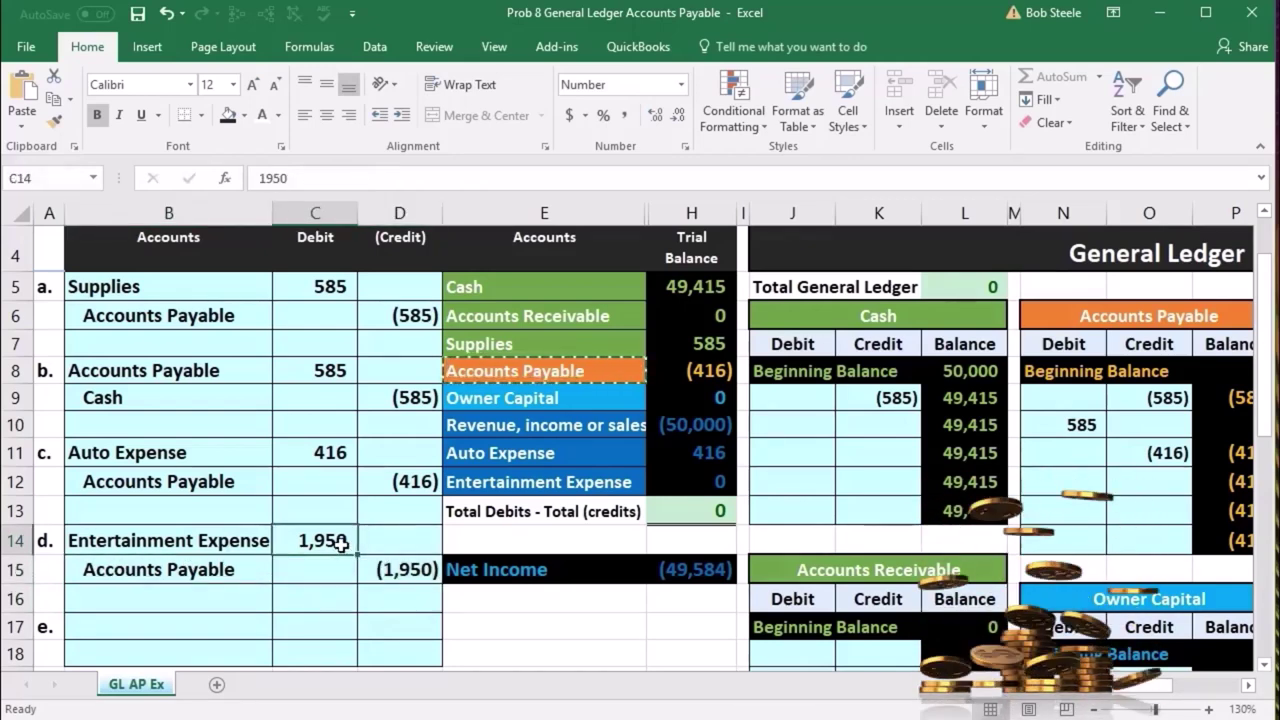
left_click_drag(266, 569, 371, 563)
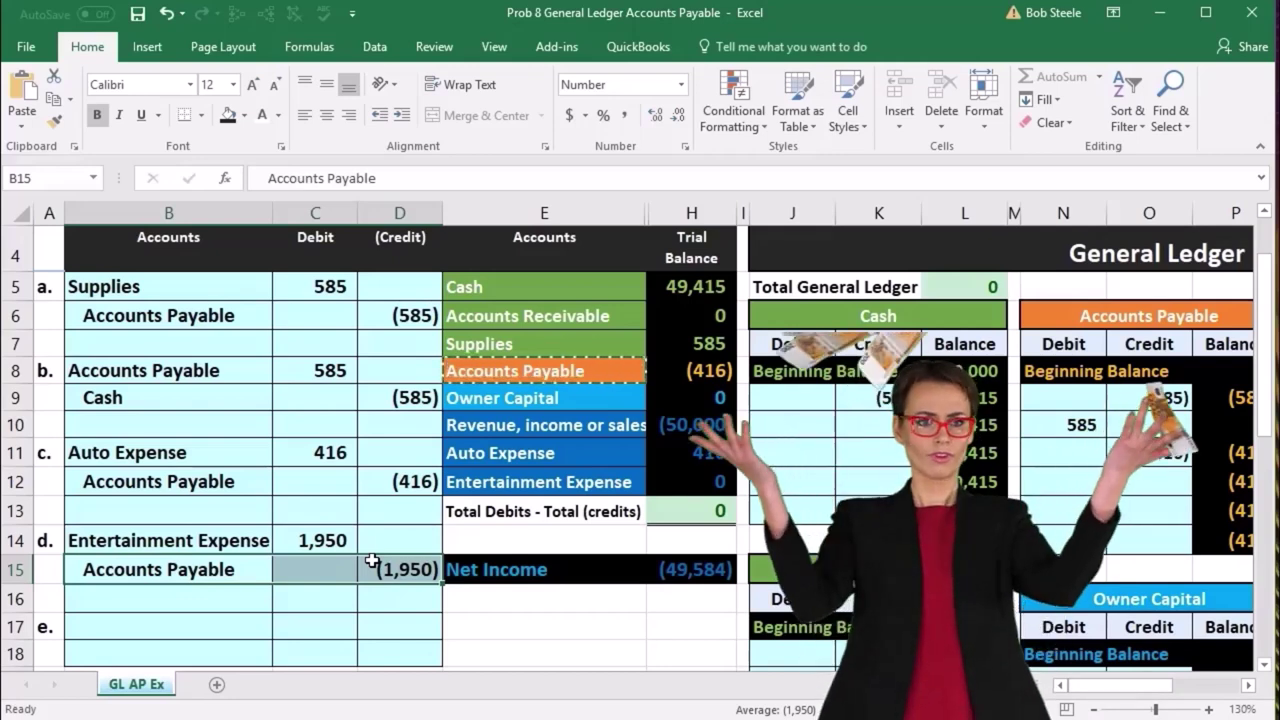
left_click(405, 577)
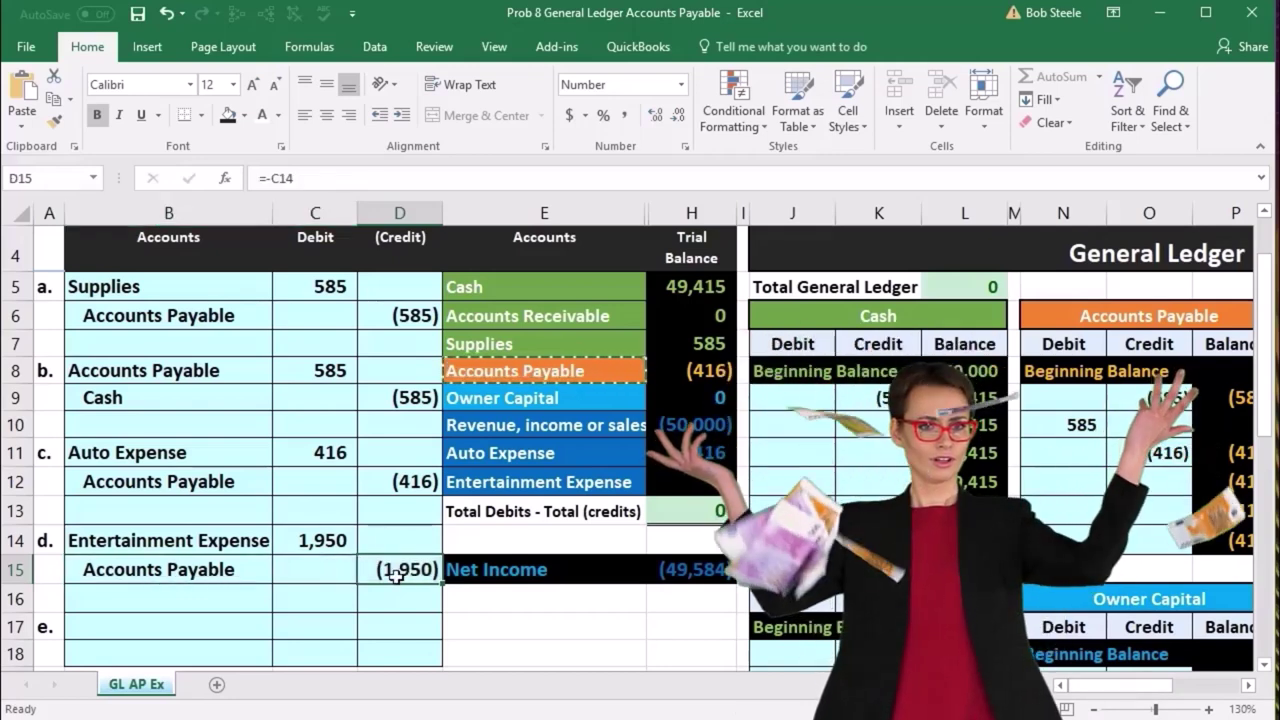
left_click_drag(225, 545, 282, 533)
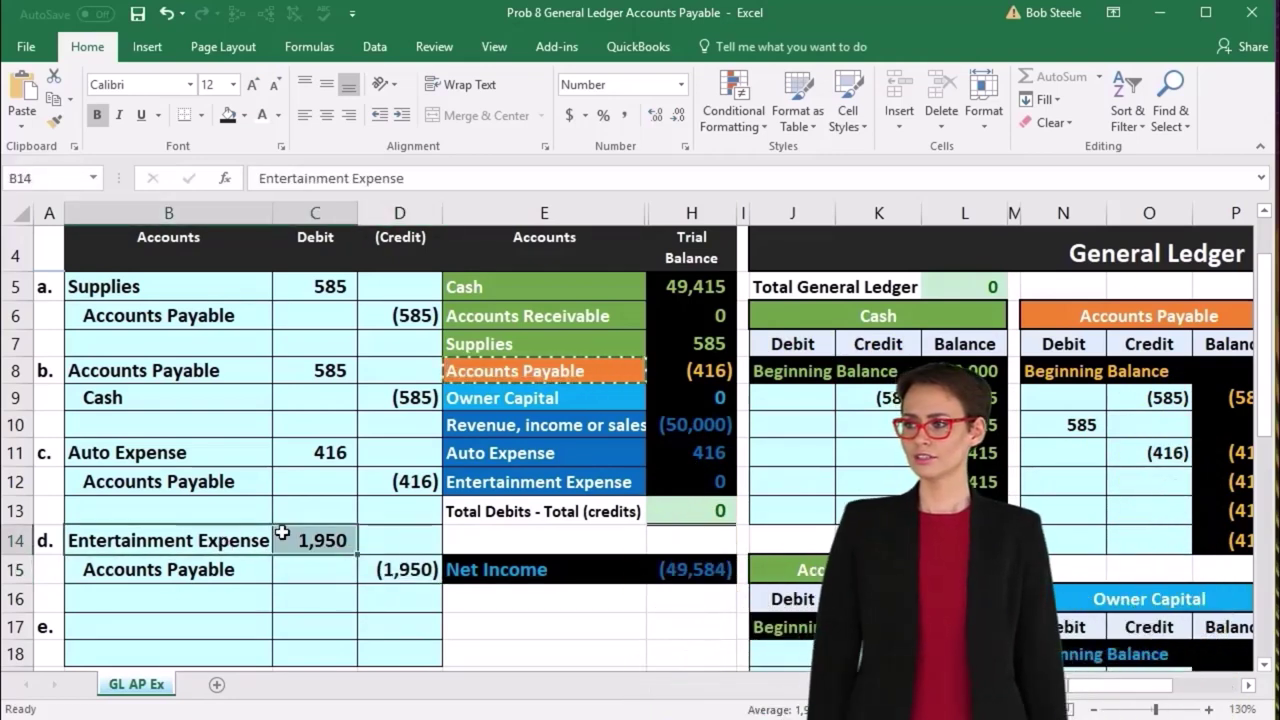
Post entry d's debit to the Entertainment Expense ledger account by entering =C14 in R15
left_click_drag(546, 290, 545, 483)
left_click(545, 483)
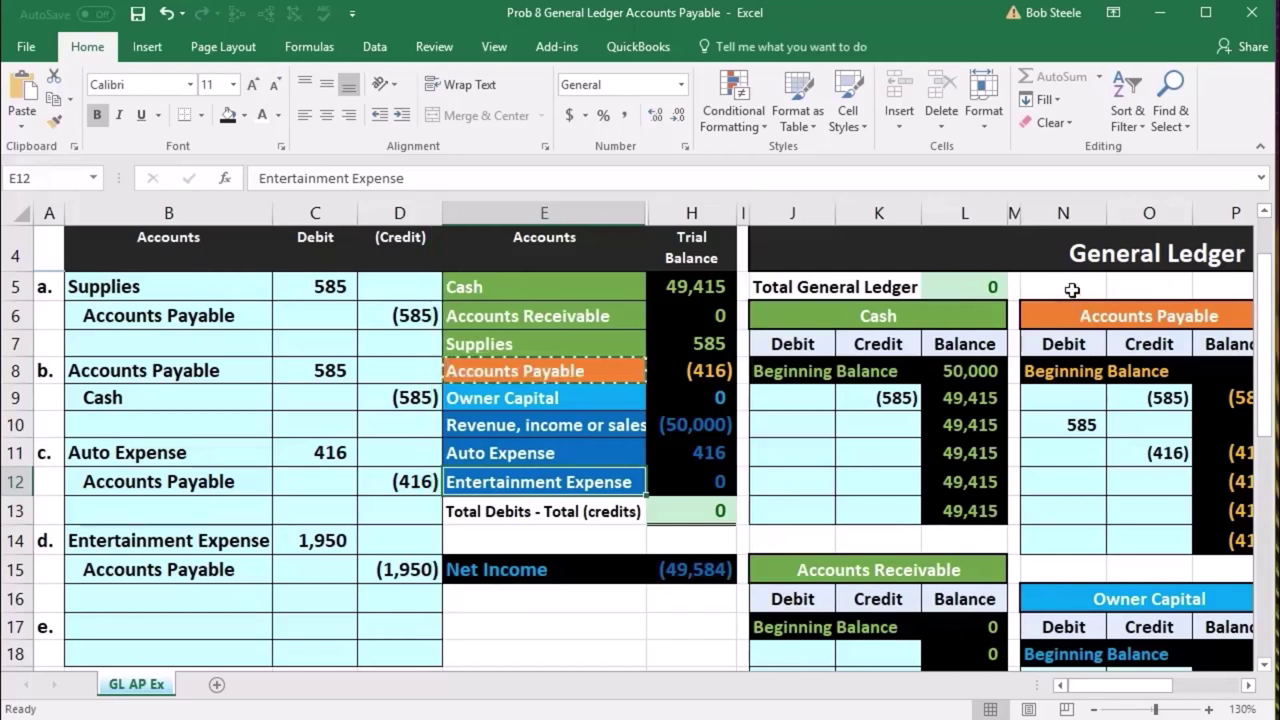
left_click(1095, 709)
left_click(1095, 709)
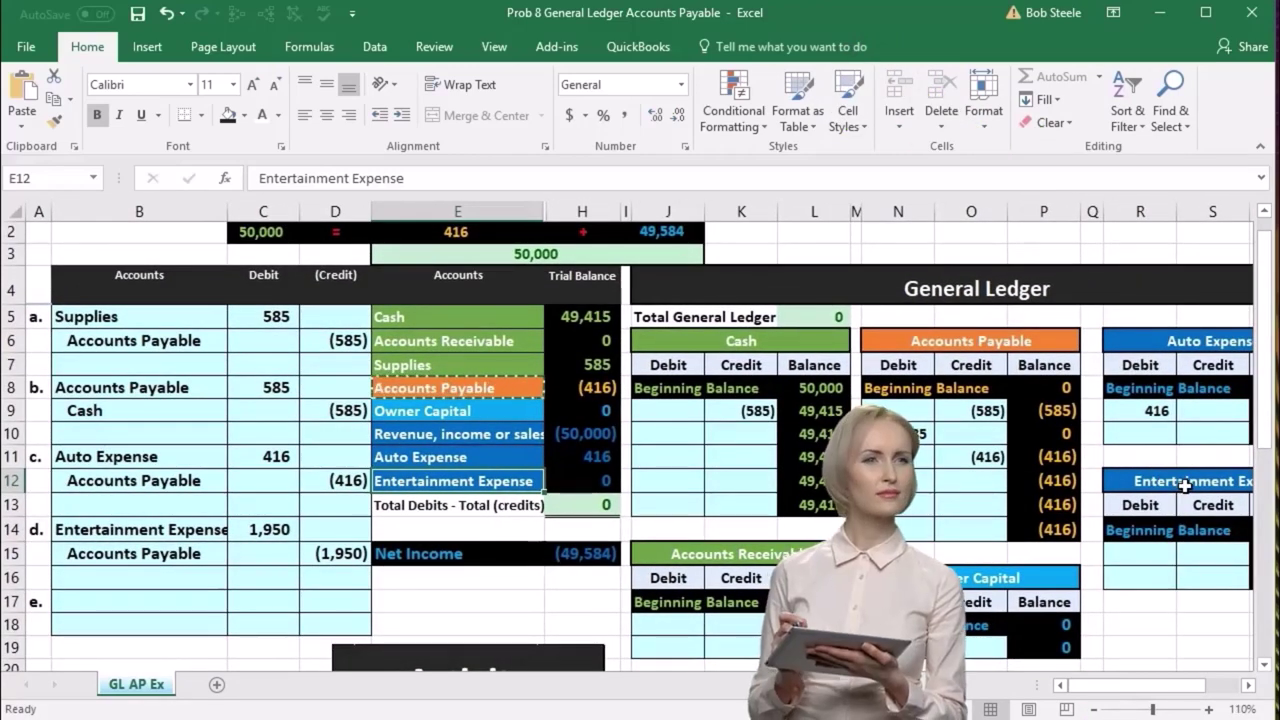
left_click_drag(214, 529, 236, 529)
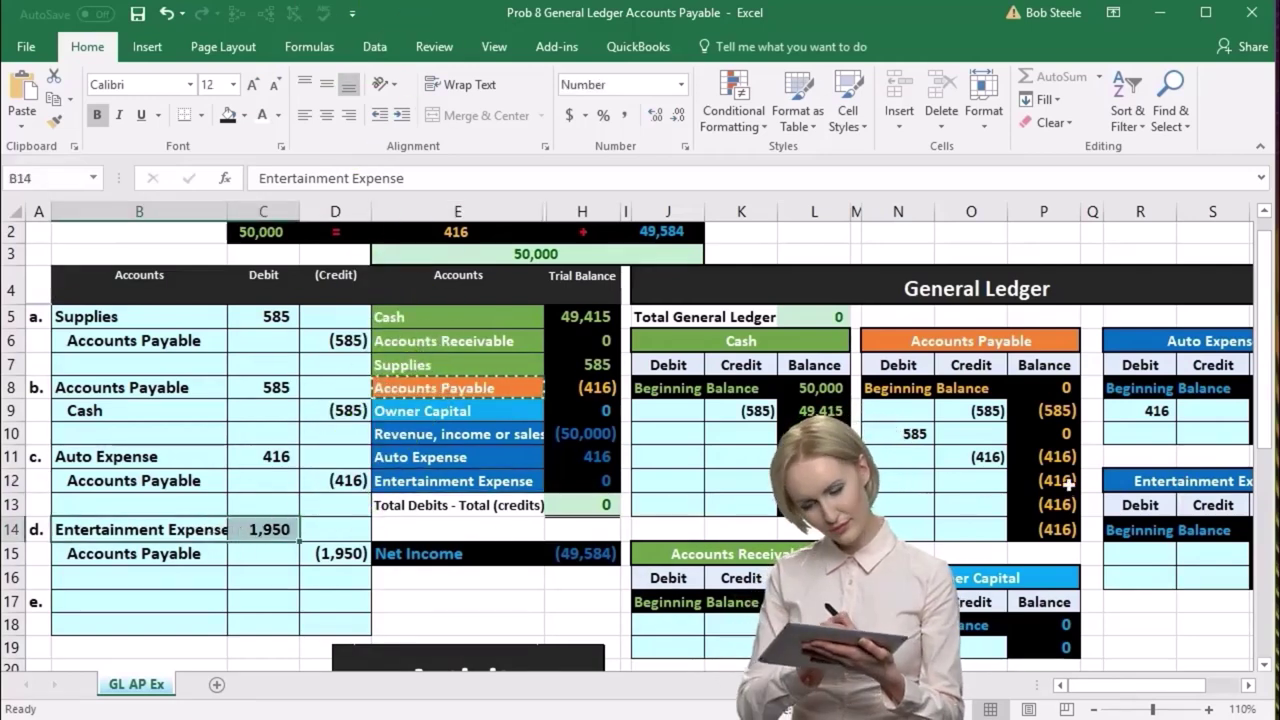
left_click(1123, 479)
left_click(1130, 504)
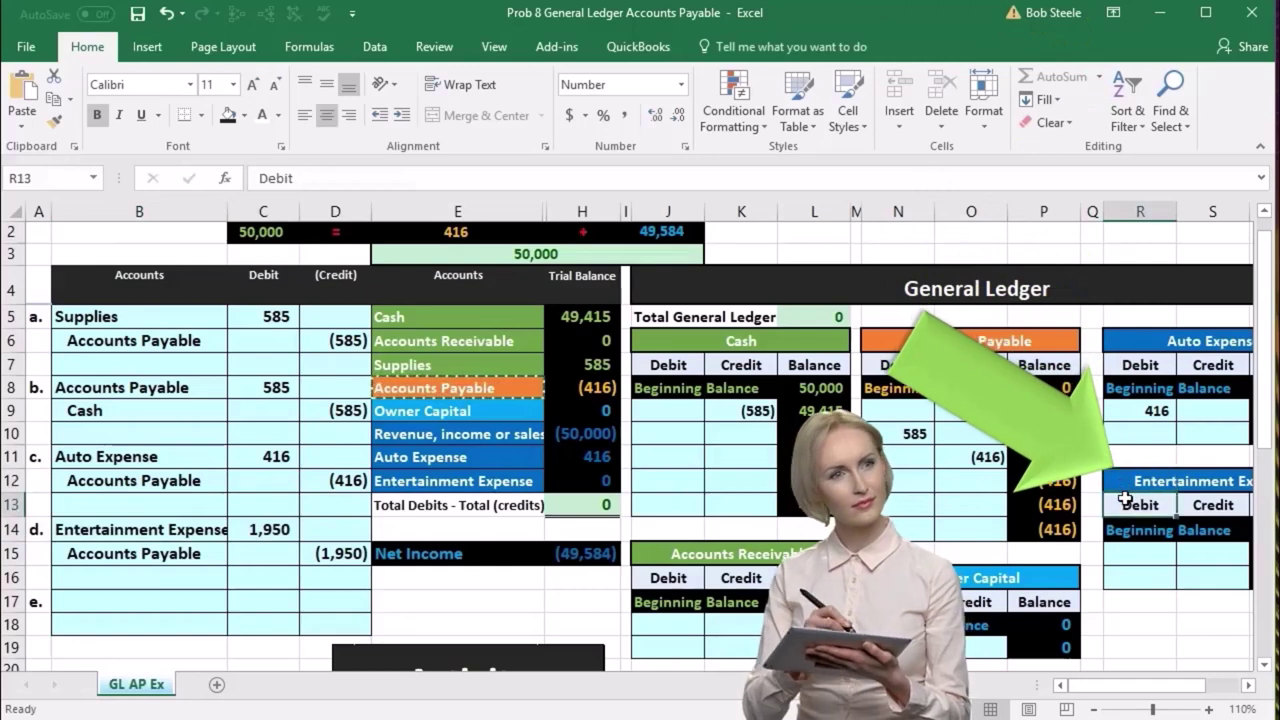
left_click(1143, 549)
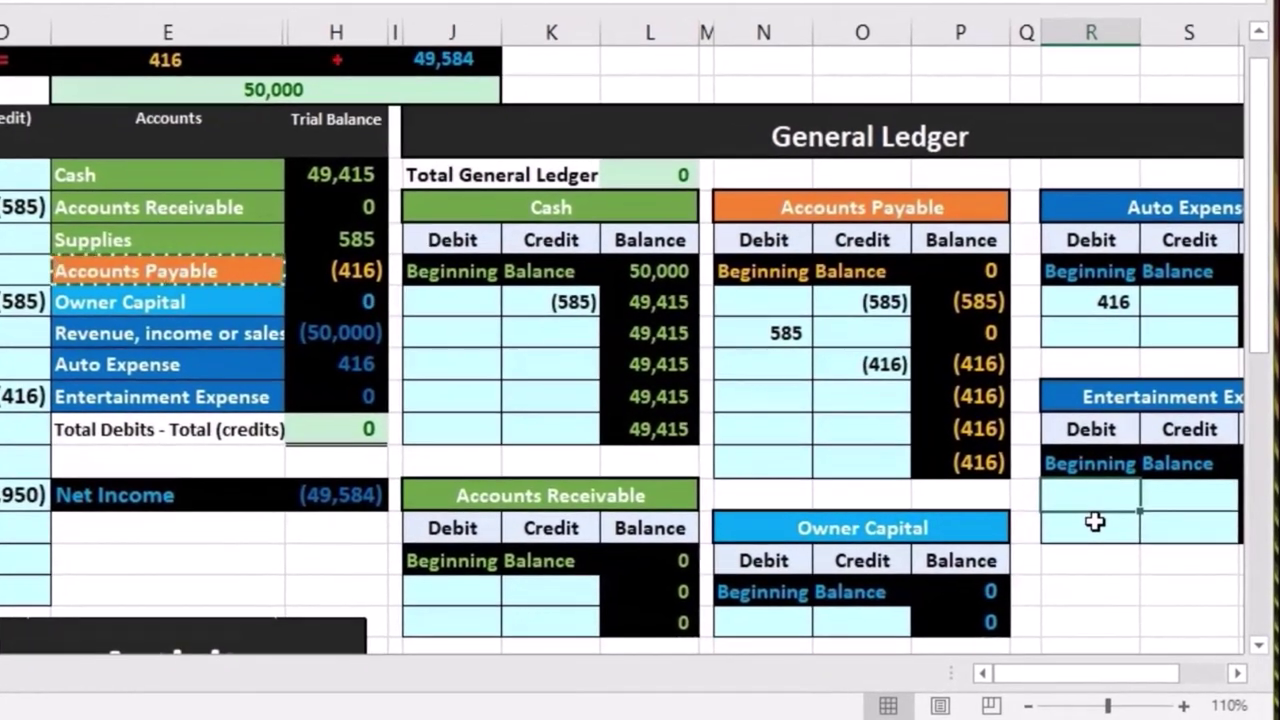
type("=")
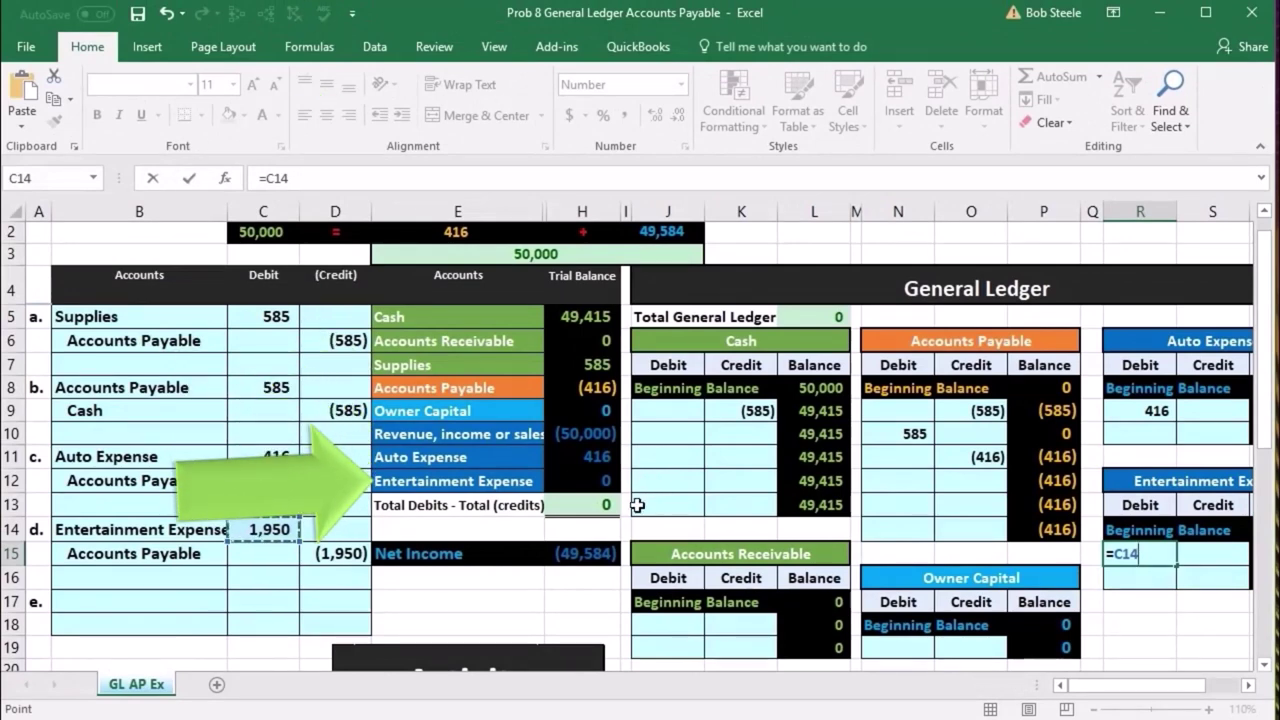
key("Return")
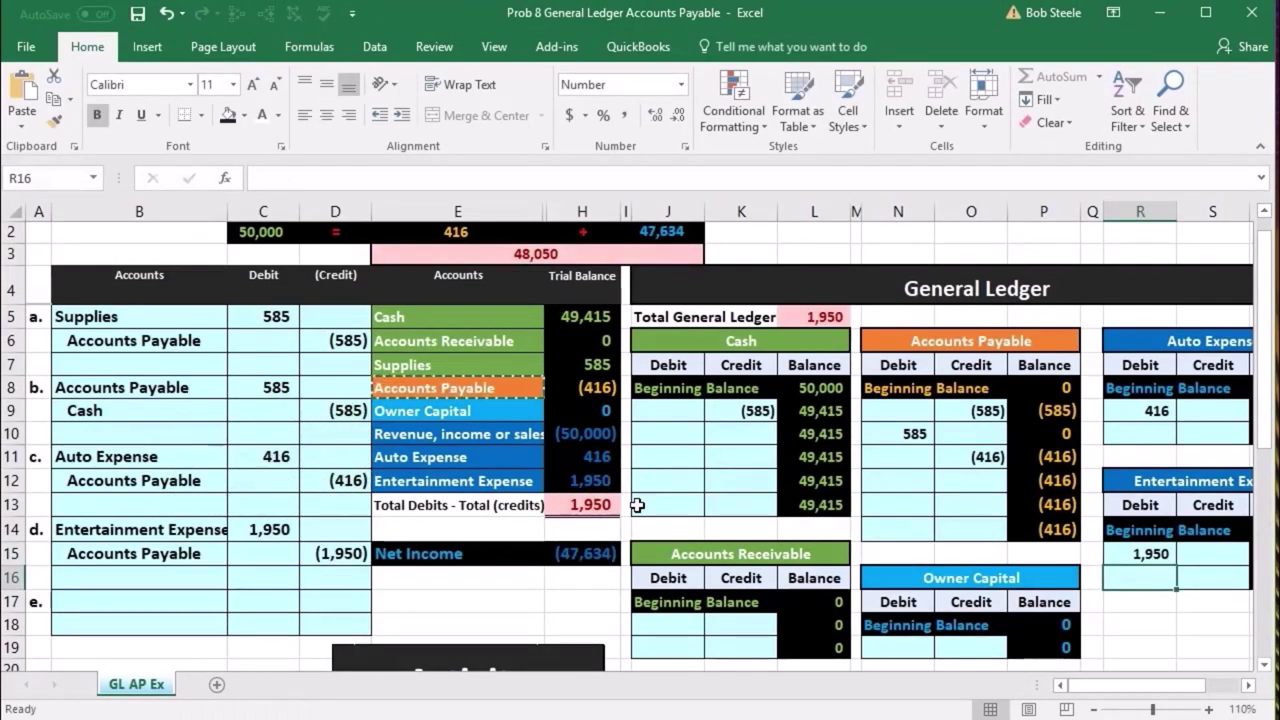
Post entry d's credit to the Accounts Payable ledger account by entering =D15 in O12
left_click(1209, 709)
left_click(1209, 709)
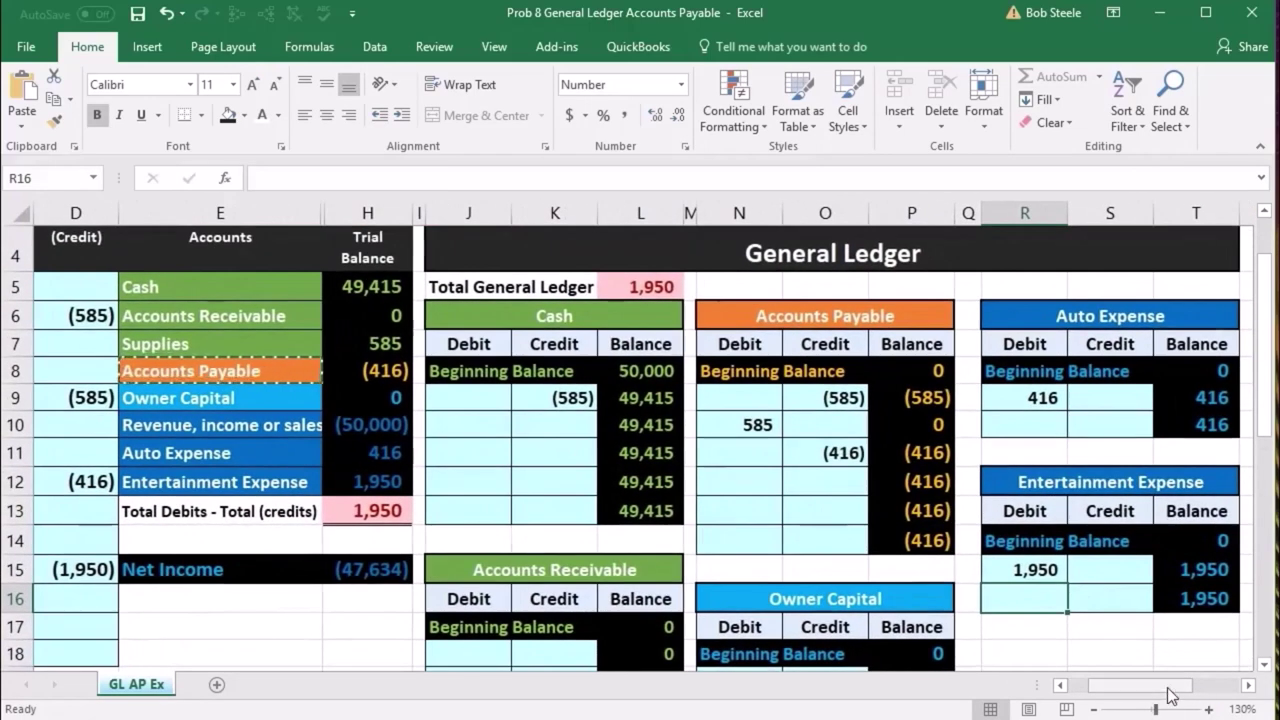
left_click_drag(1170, 695, 1043, 688)
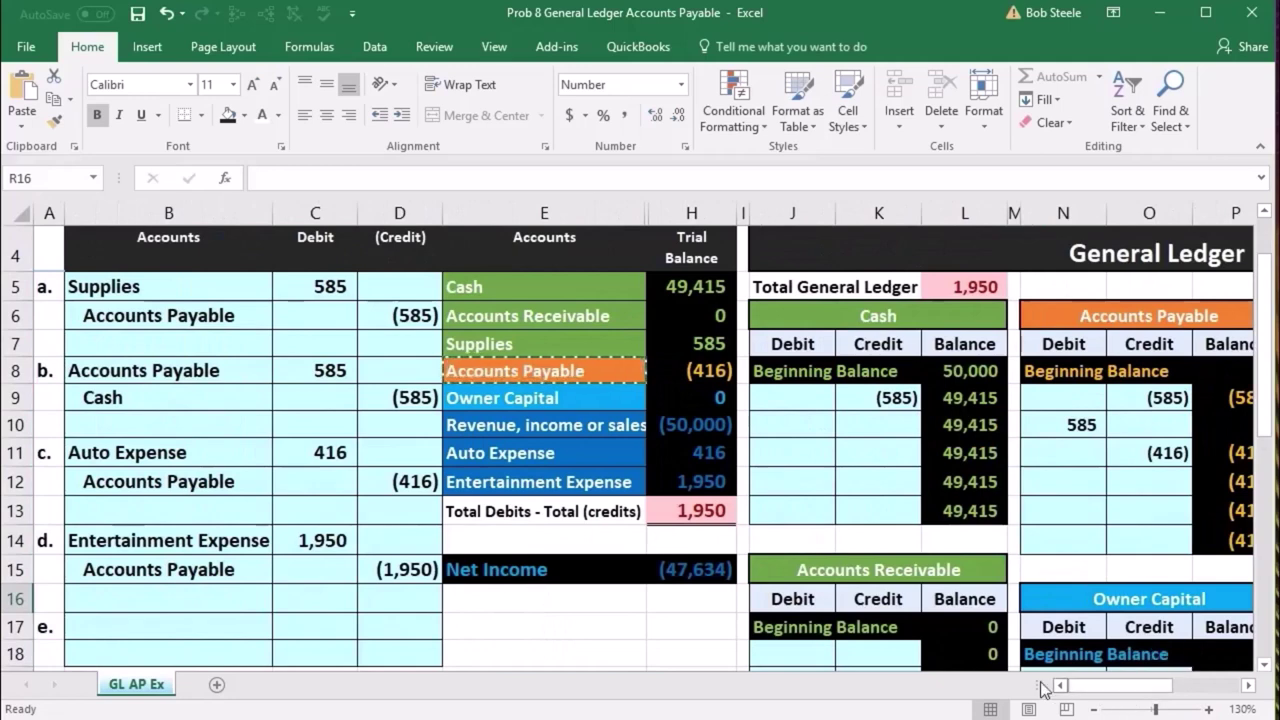
left_click_drag(204, 580, 382, 569)
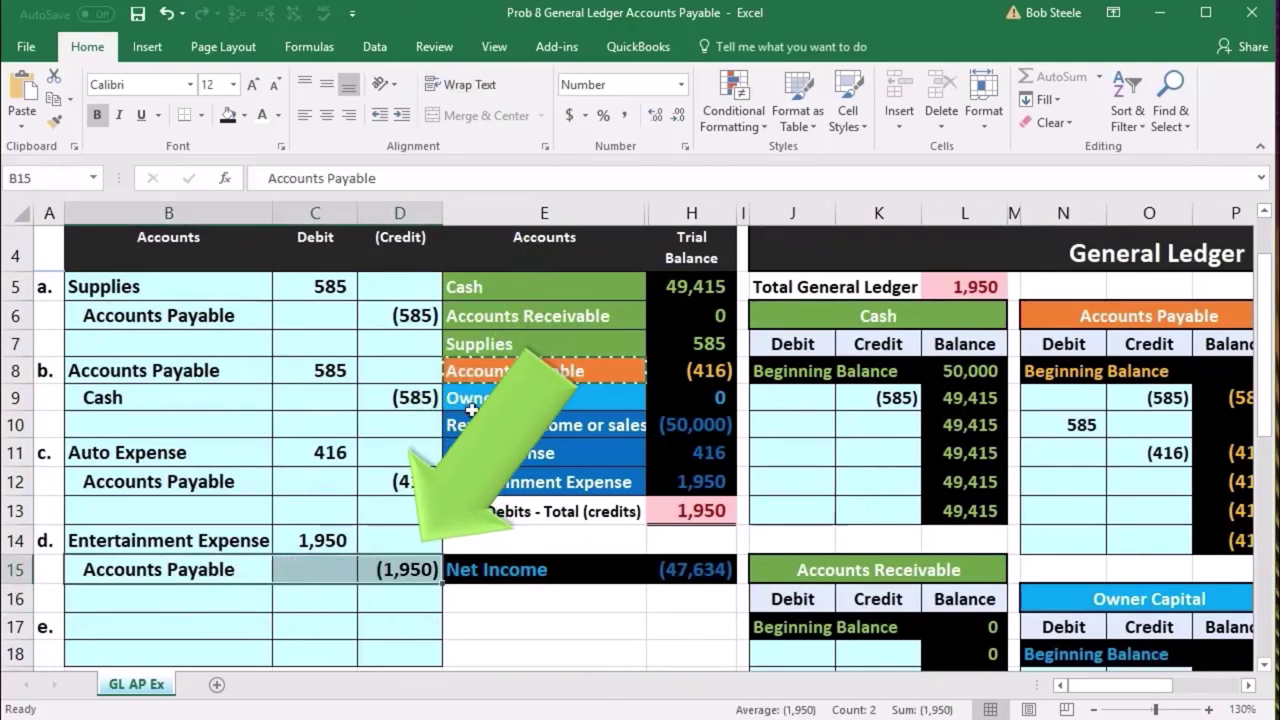
left_click_drag(480, 371, 663, 375)
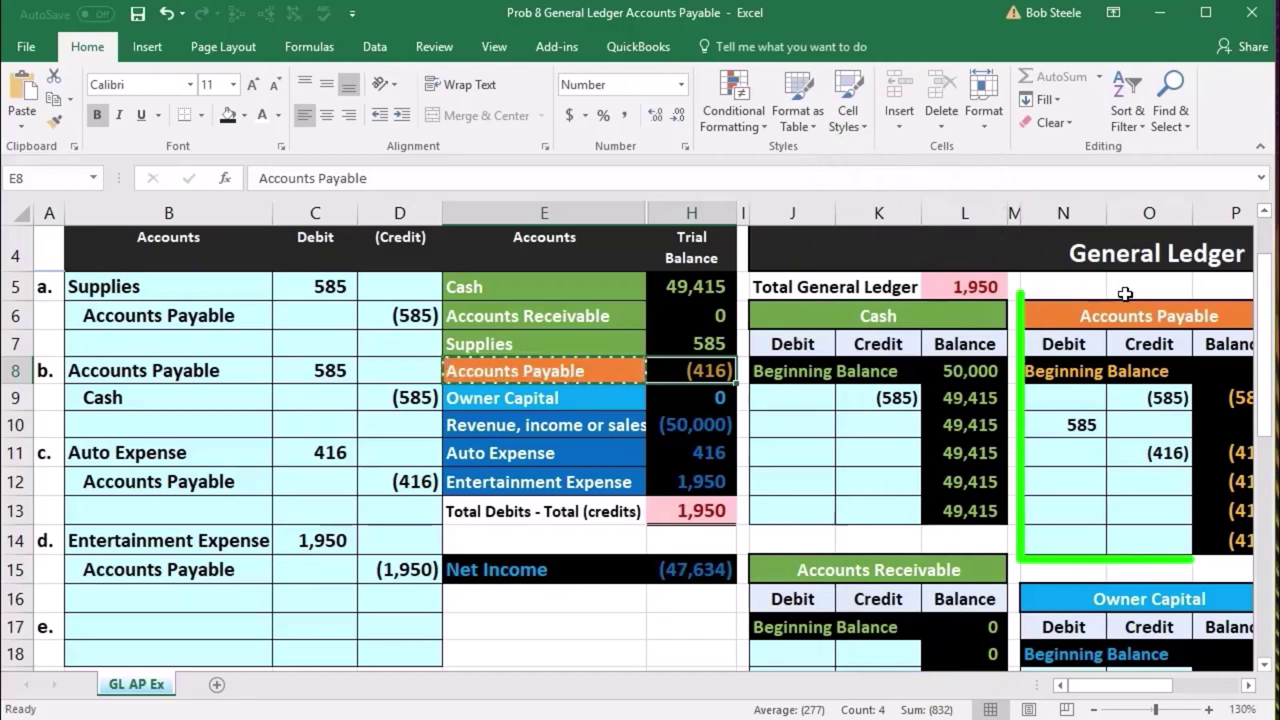
left_click(1152, 480)
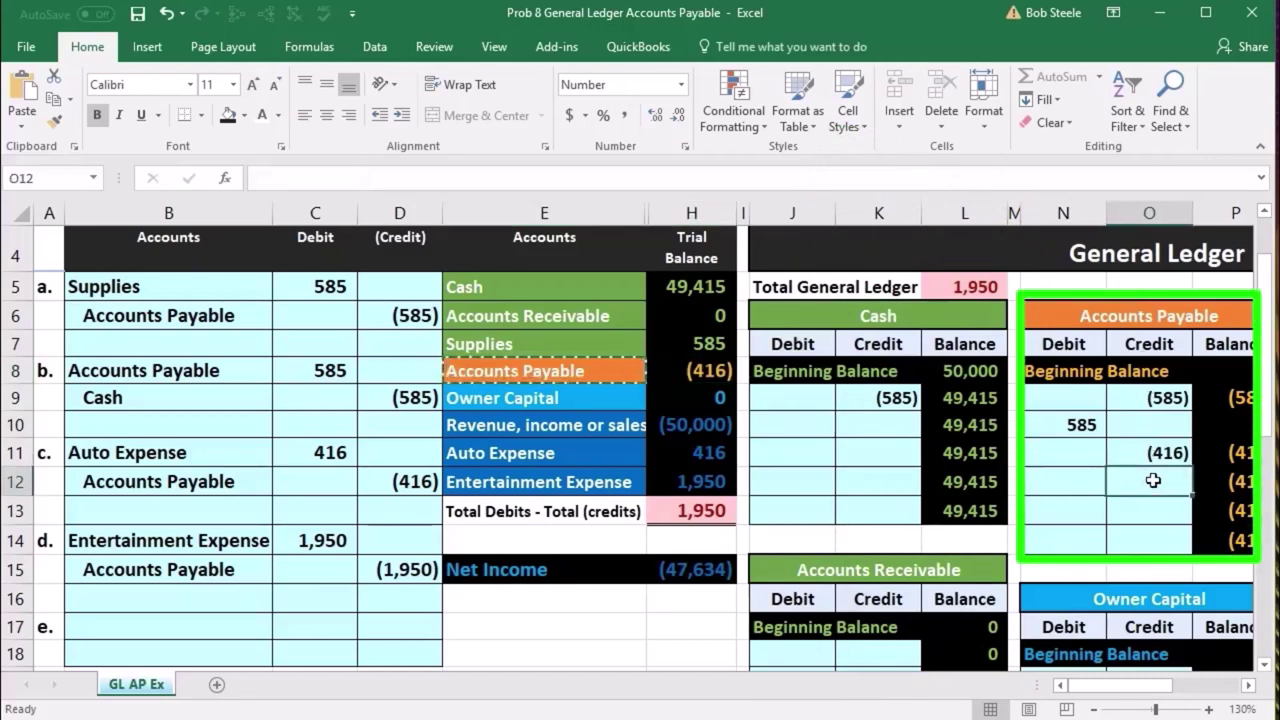
type("=")
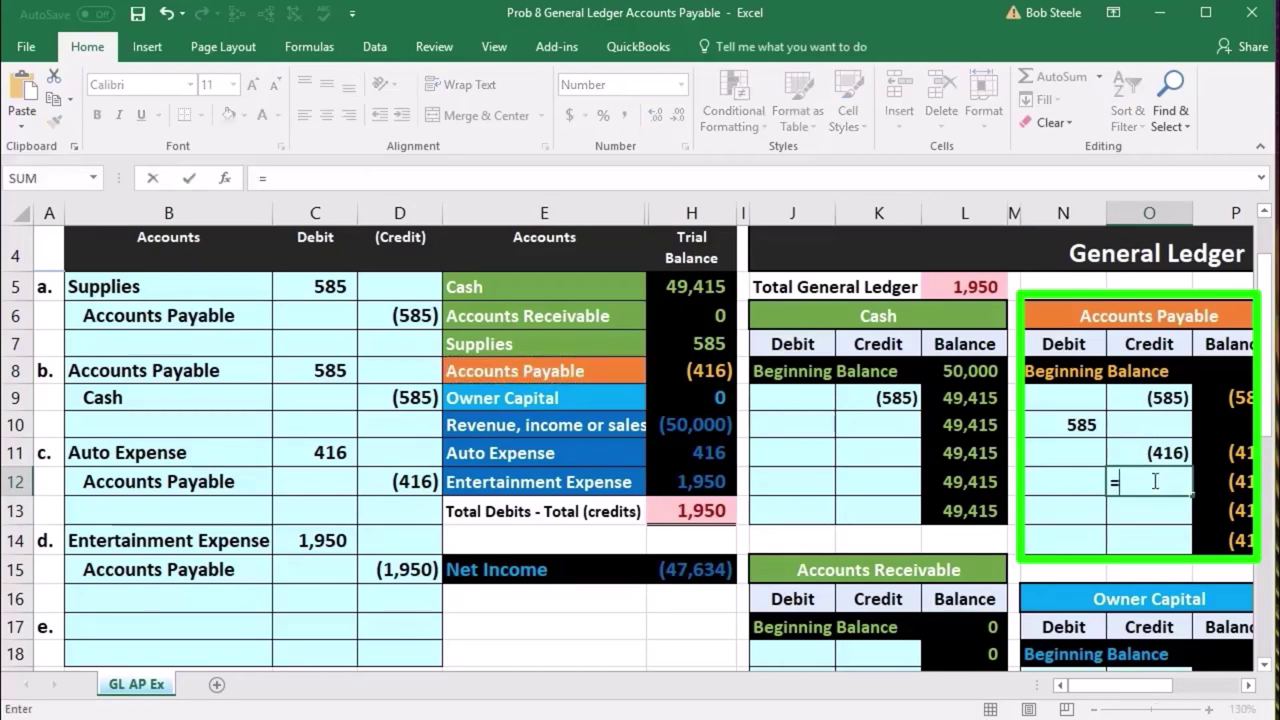
left_click(401, 569)
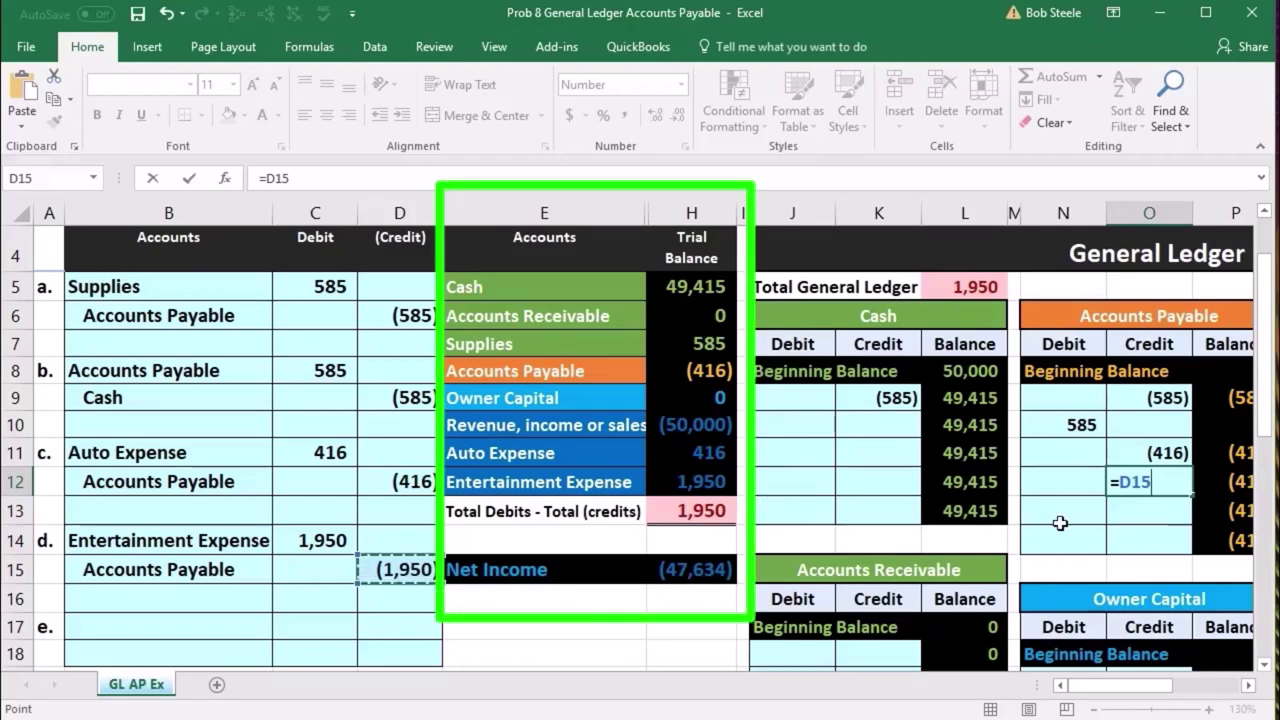
key("Return")
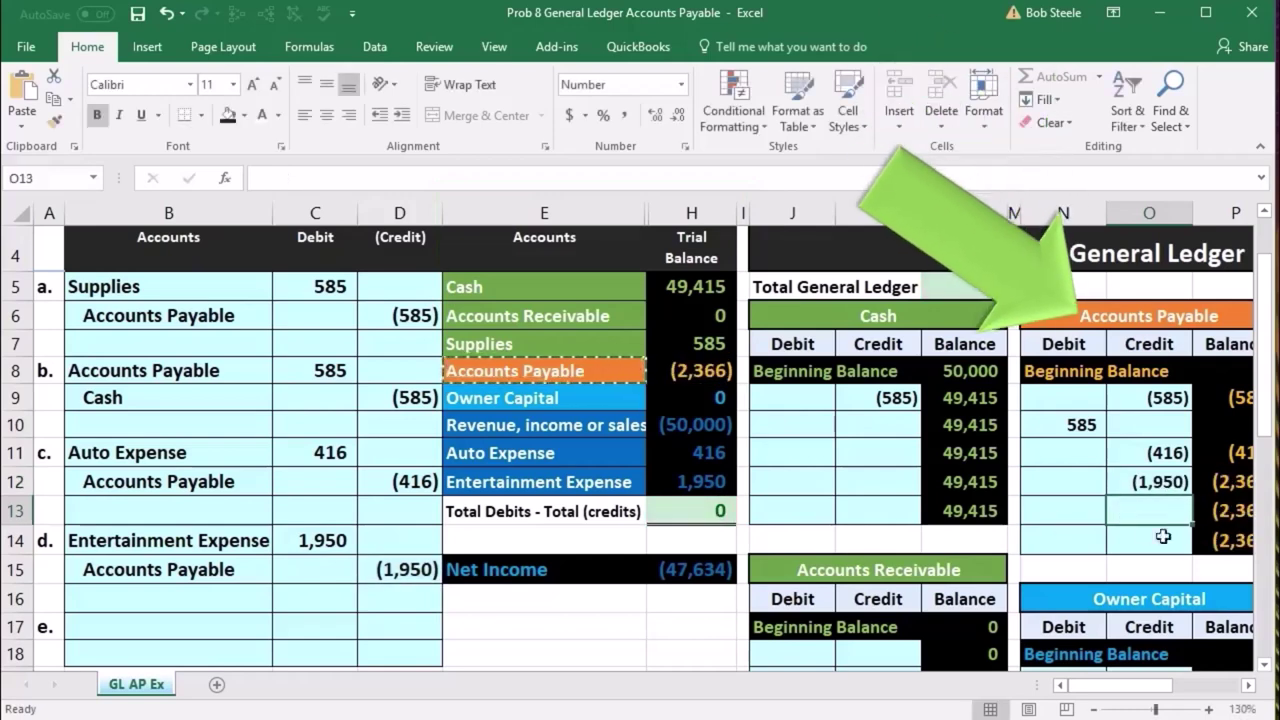
Check the Accounts Payable balance in the ledger against the trial balance and read transaction e in the activity list
left_click(1248, 685)
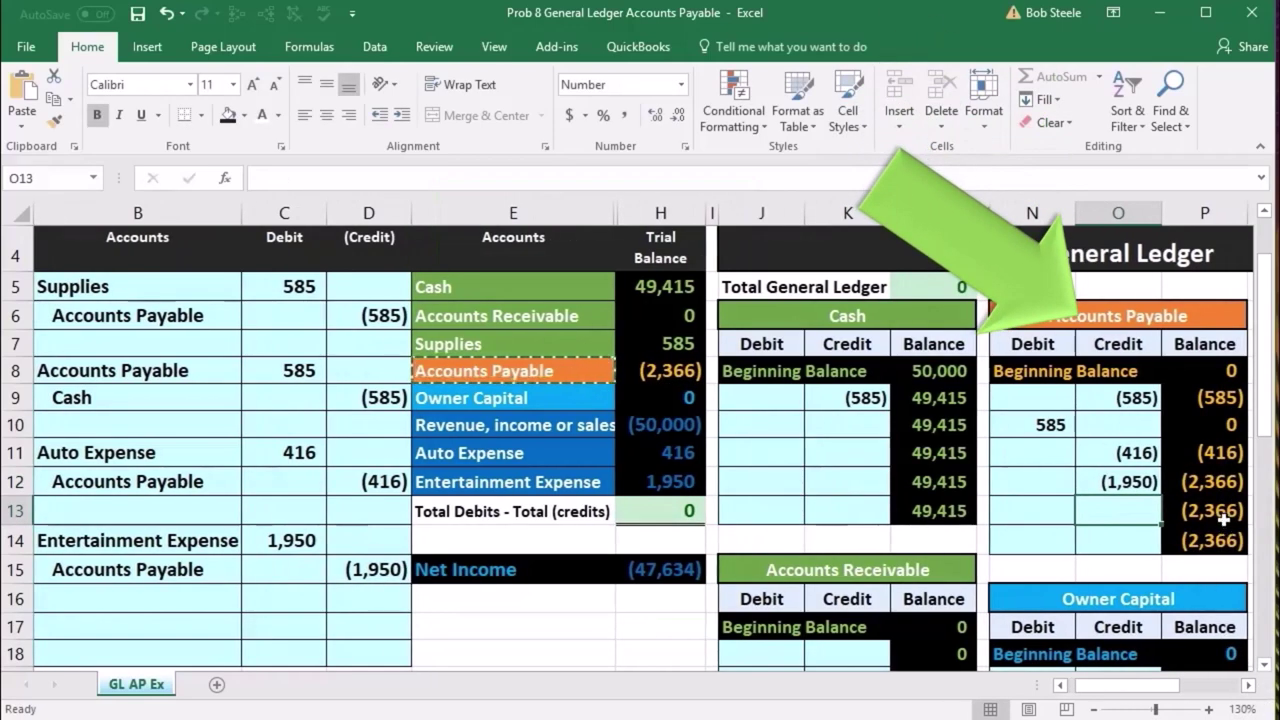
left_click(1222, 484)
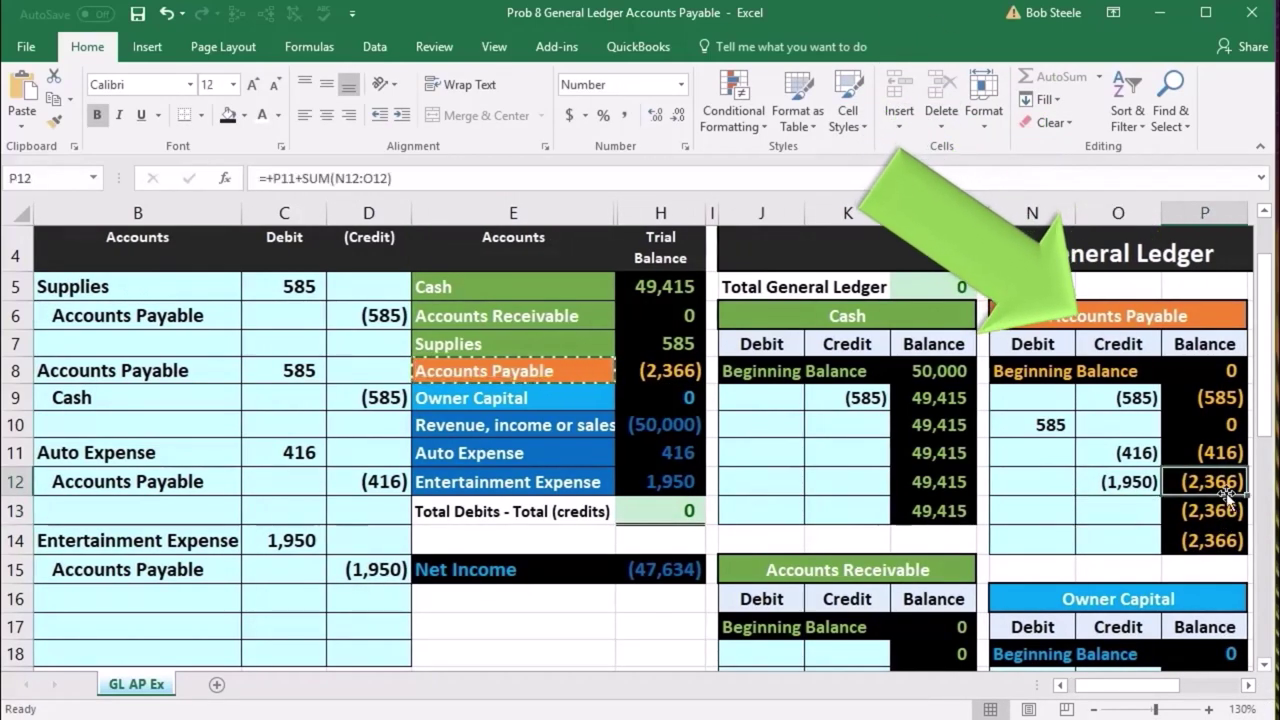
left_click(665, 374)
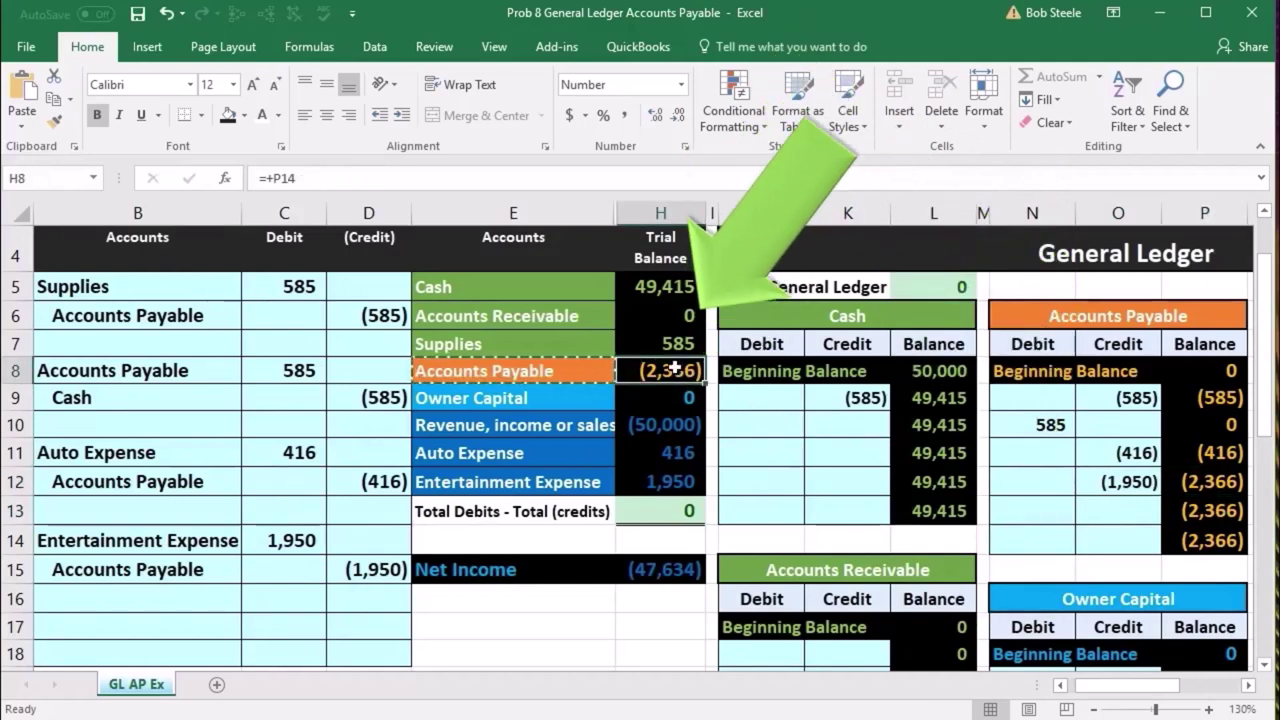
scroll(665, 380, "down", 1)
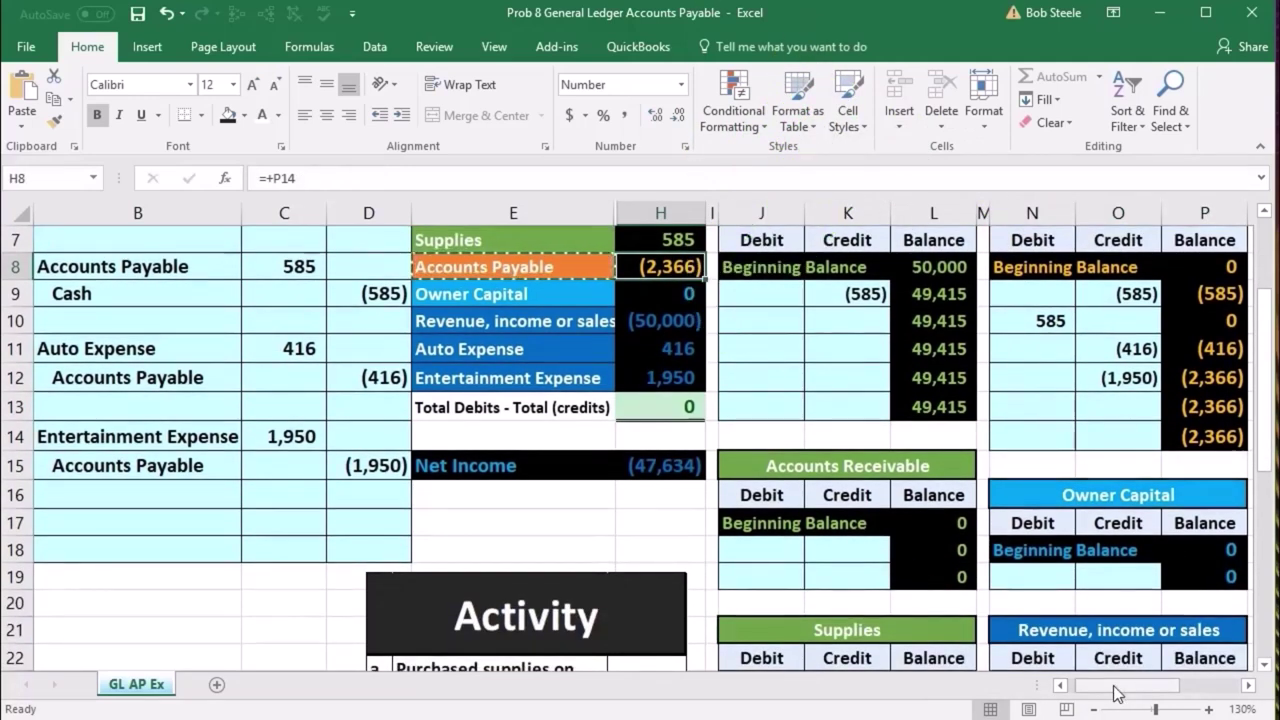
left_click_drag(1117, 693, 1110, 693)
scroll(487, 557, "down", 4)
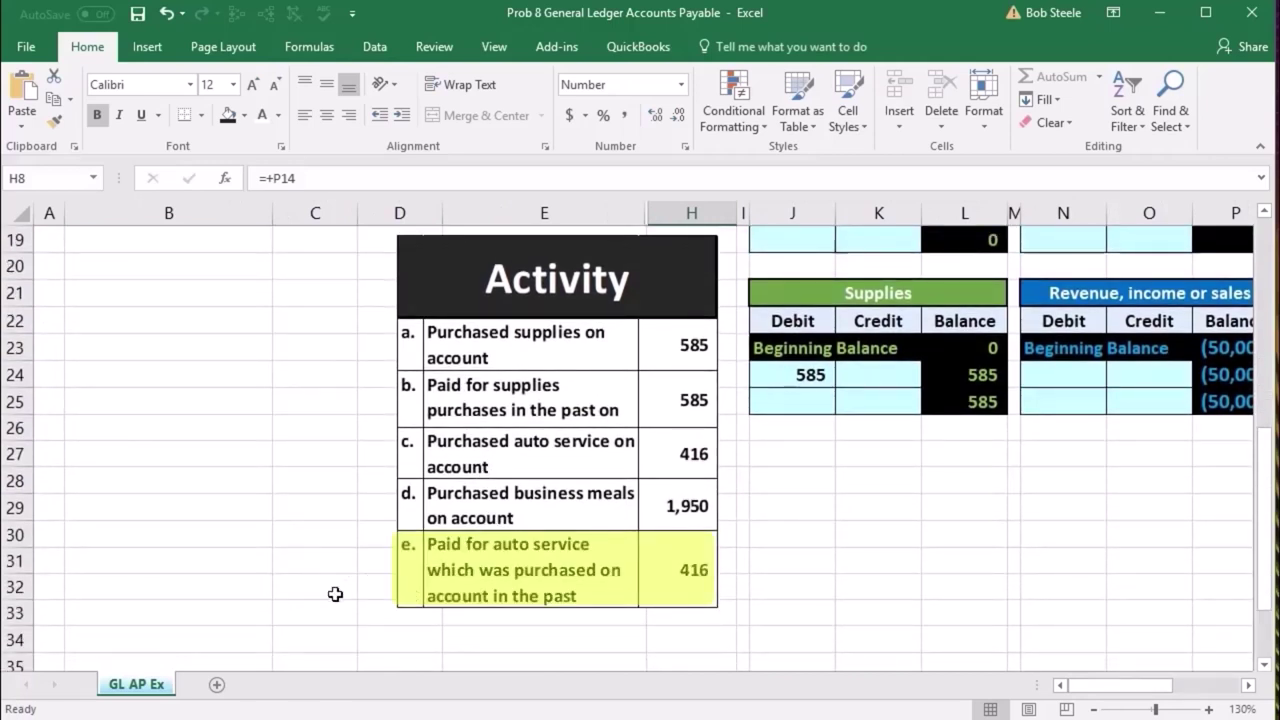
scroll(335, 594, "up", 6)
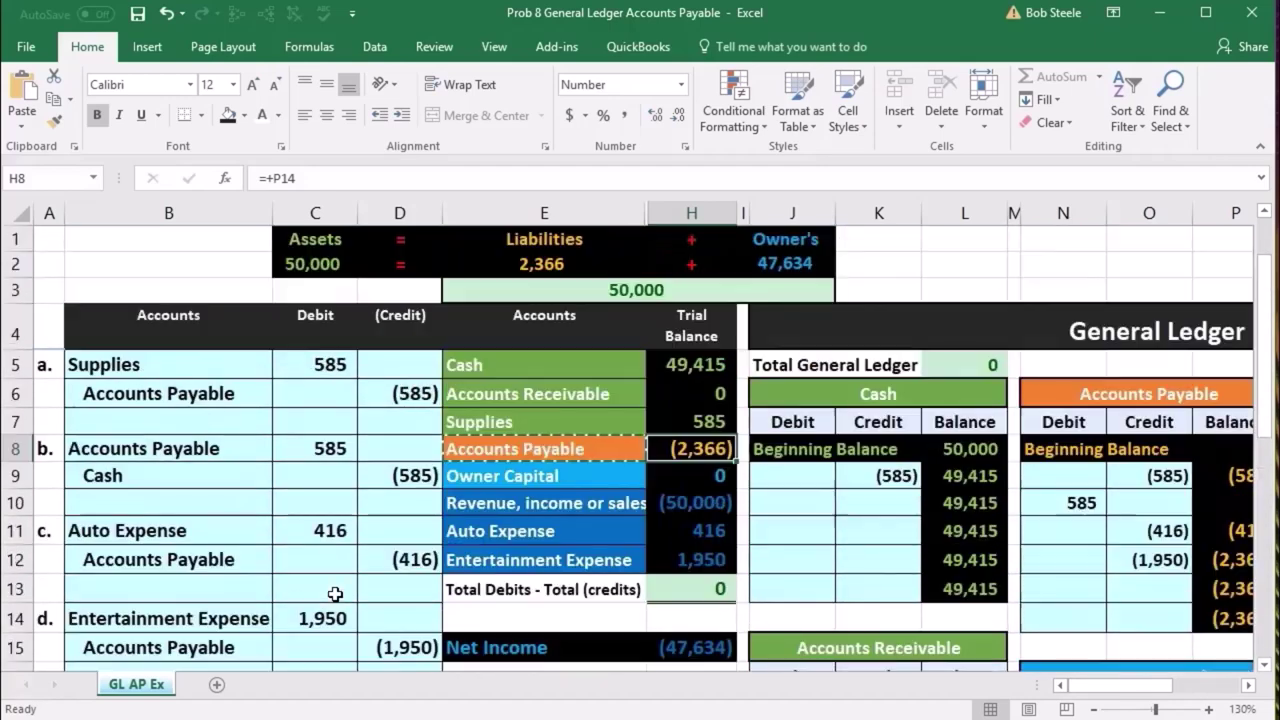
left_click_drag(485, 365, 662, 363)
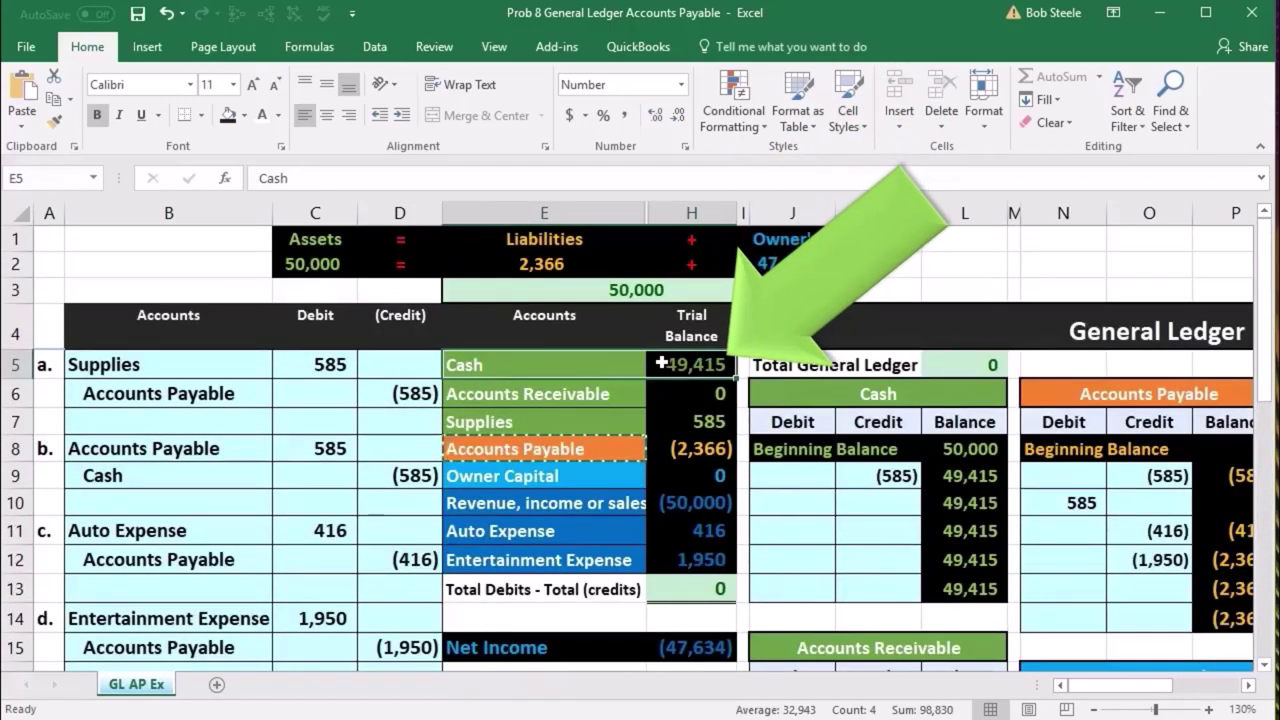
scroll(662, 363, "down", 3)
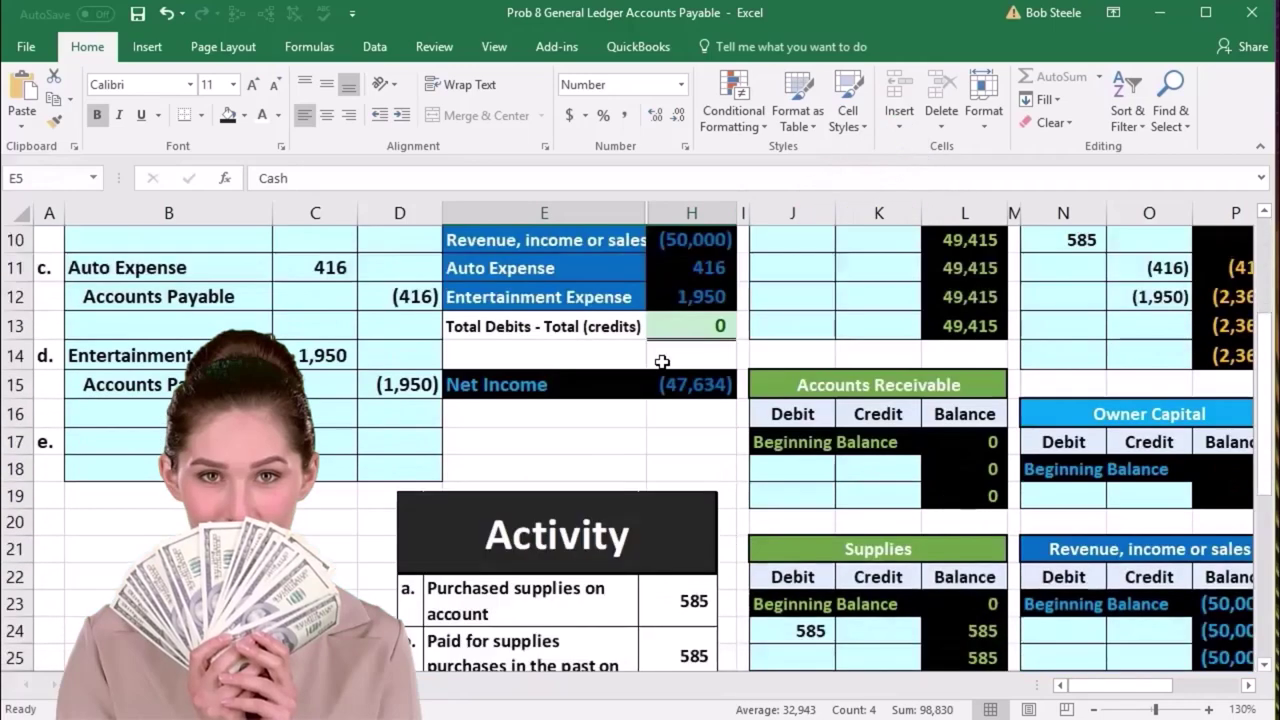
scroll(661, 361, "down", 3)
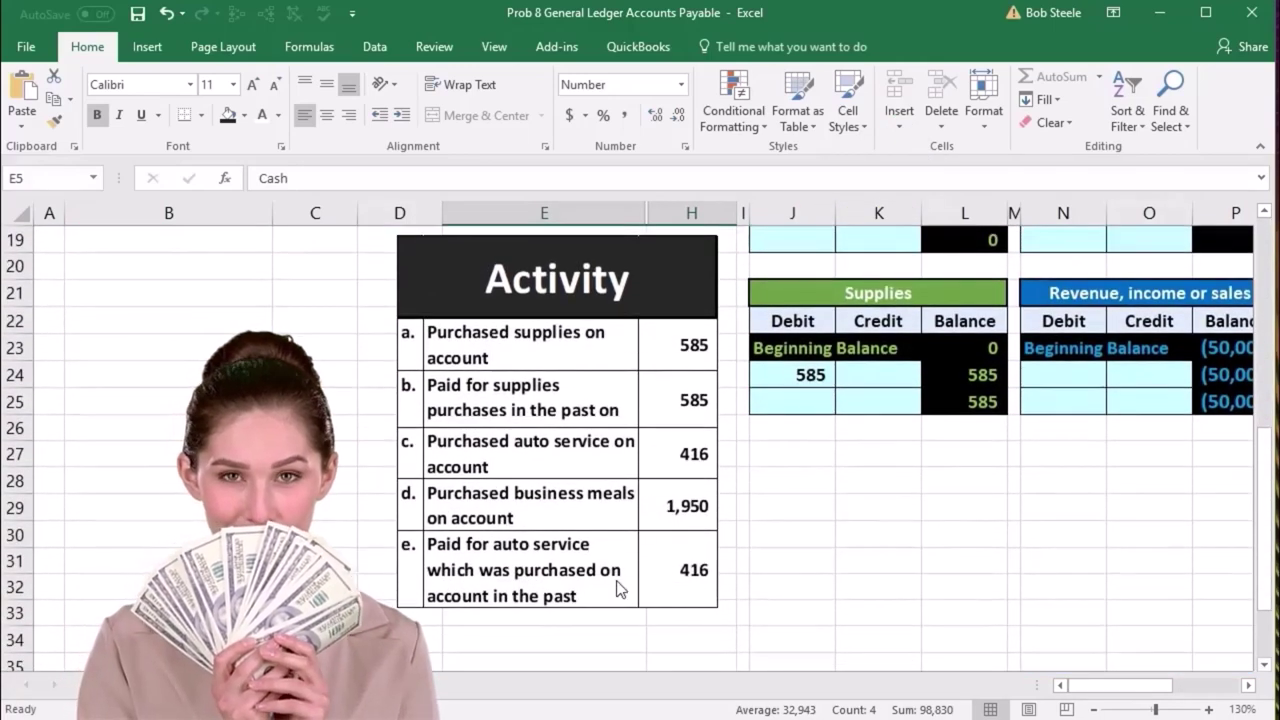
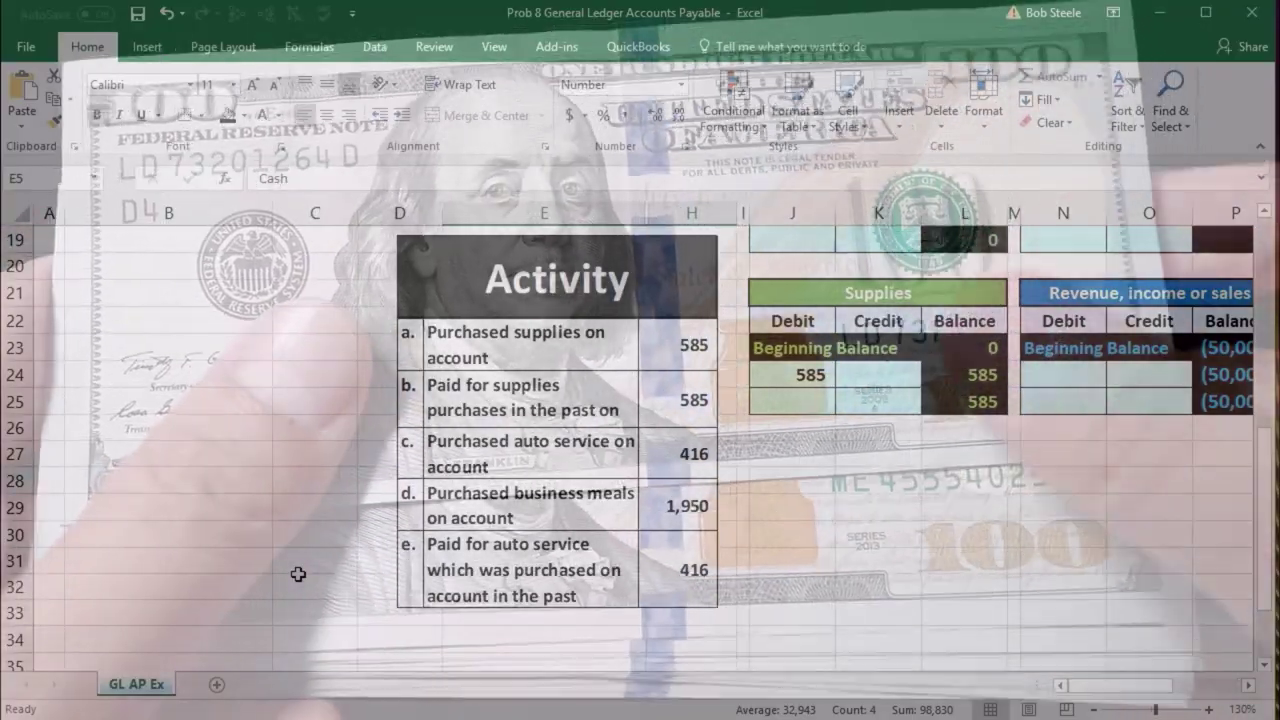
Copy the Cash name from the trial balance into B18 as values and indent it as entry e's credit line
scroll(298, 574, "up", 5)
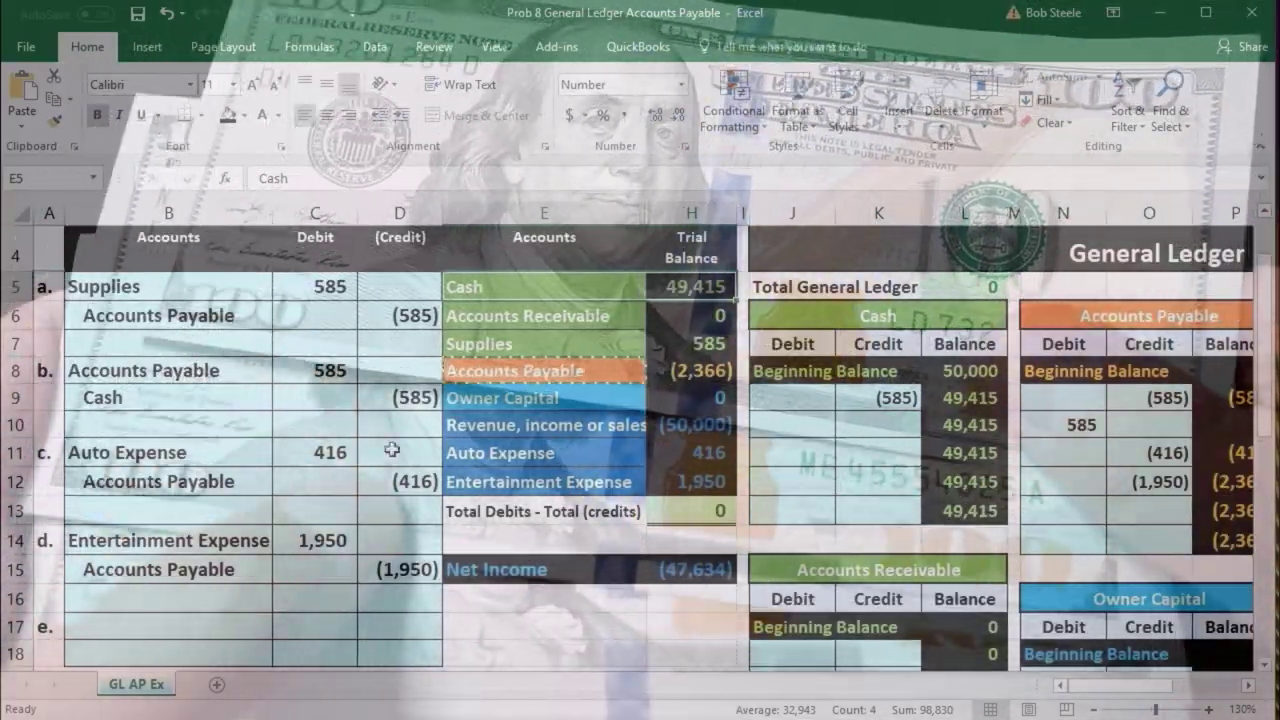
left_click(504, 286)
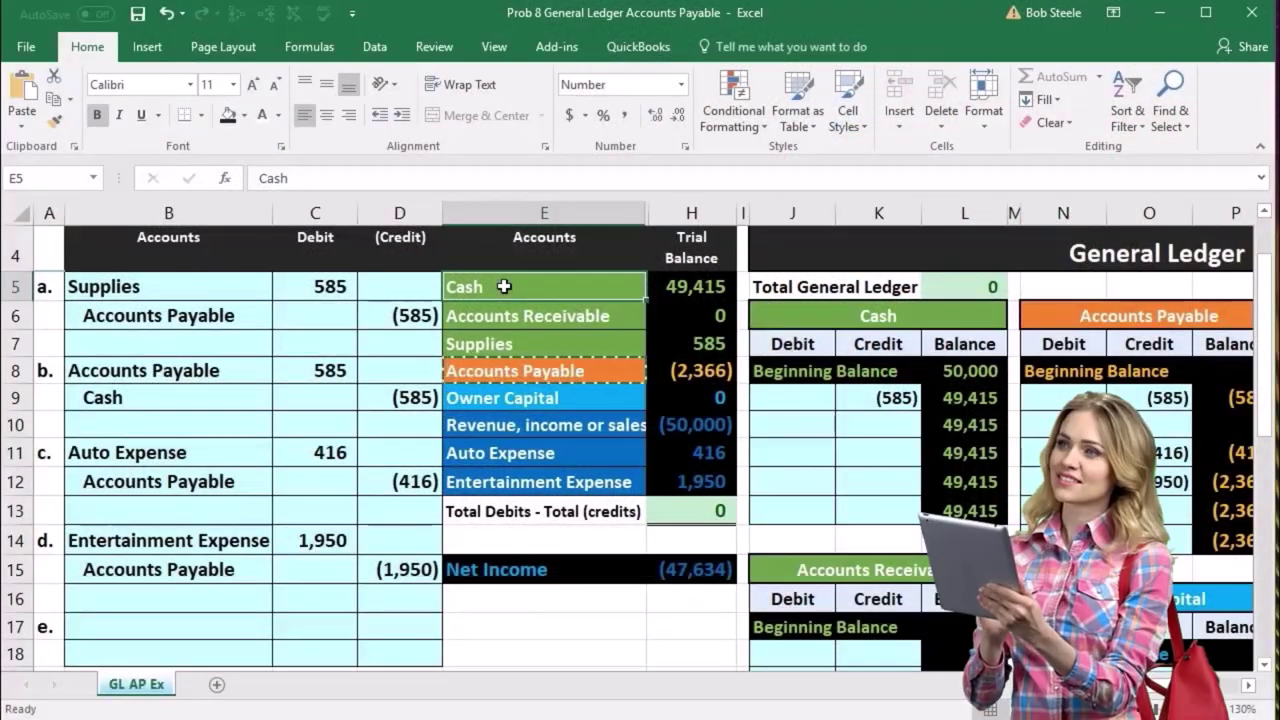
right_click(505, 288)
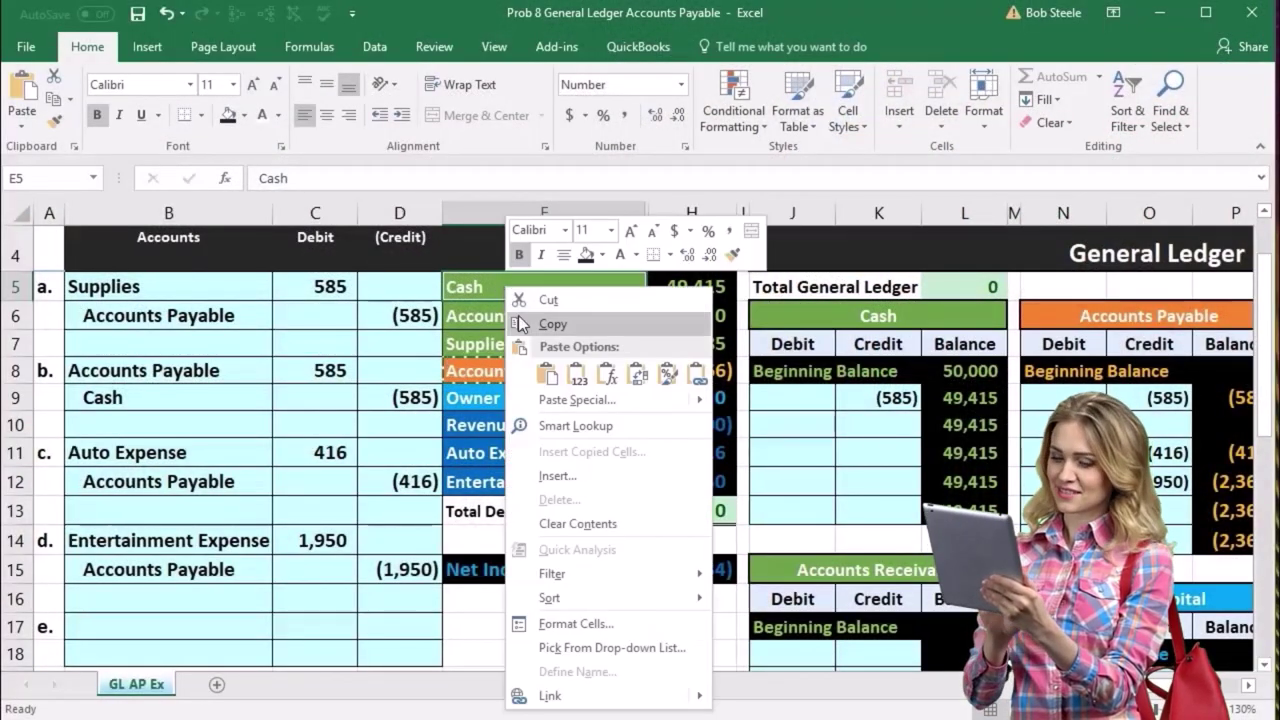
left_click(550, 324)
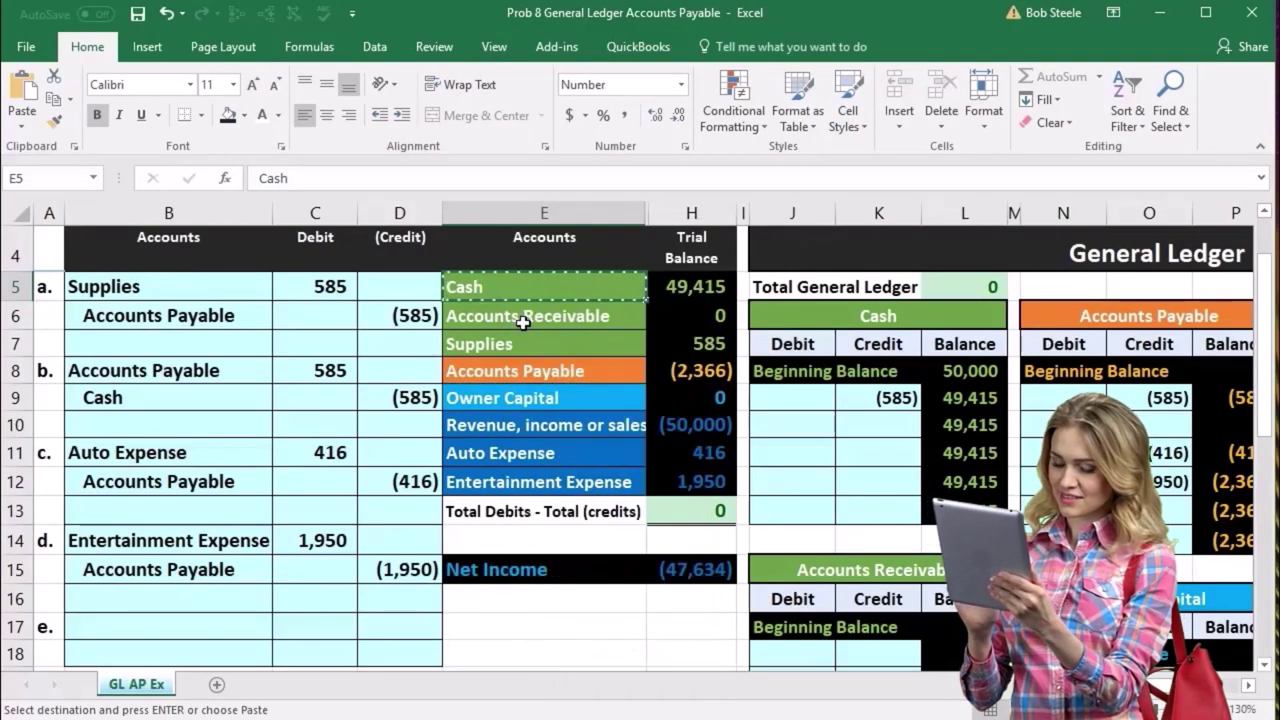
scroll(215, 523, "down", 1)
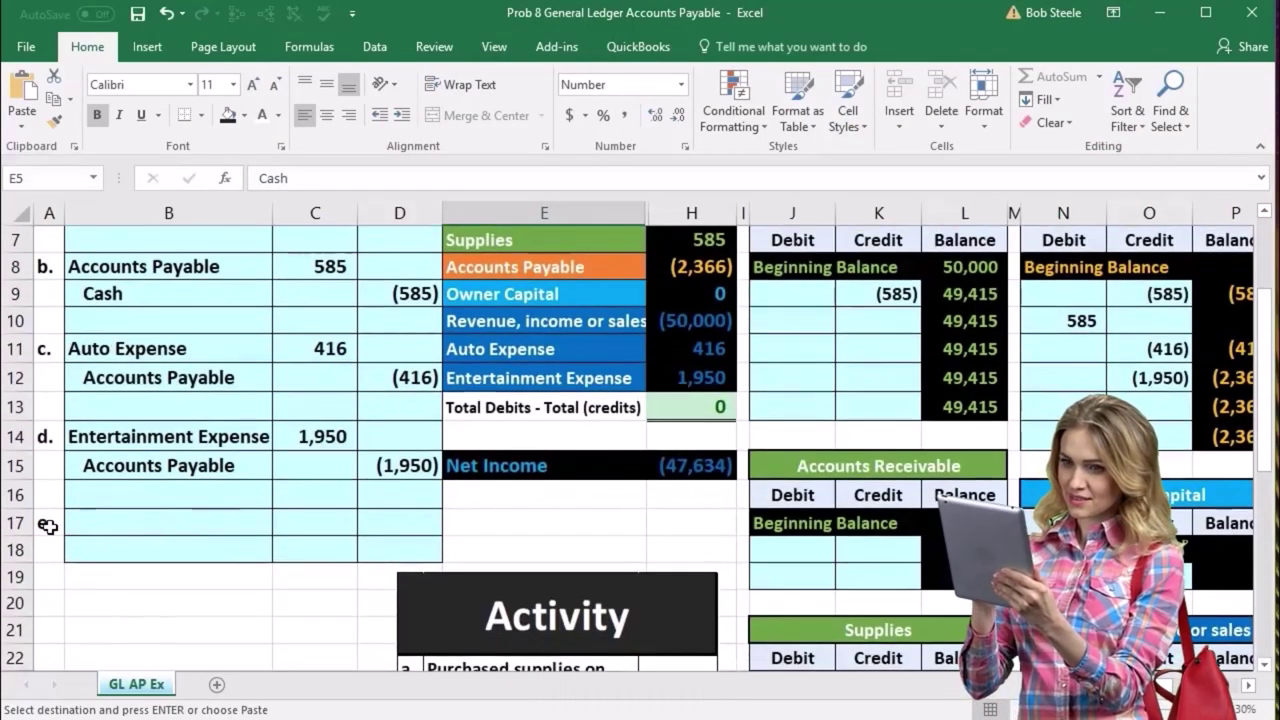
left_click(94, 549)
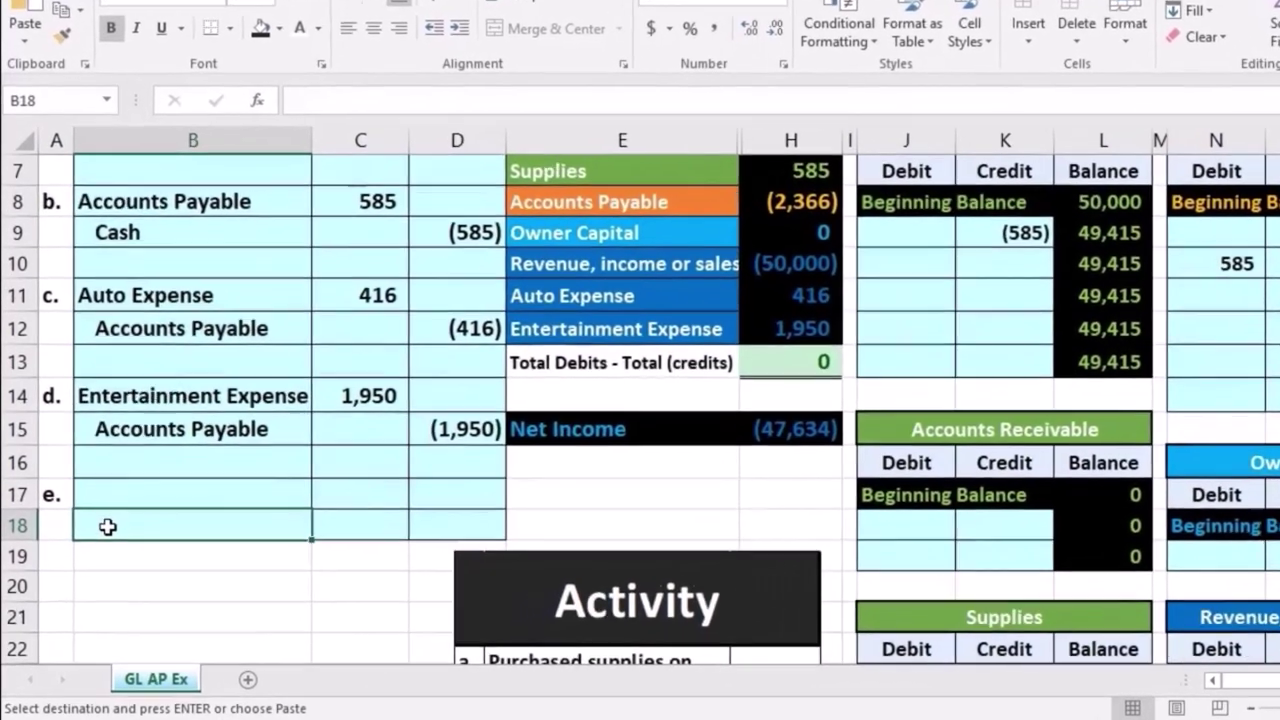
right_click(94, 549)
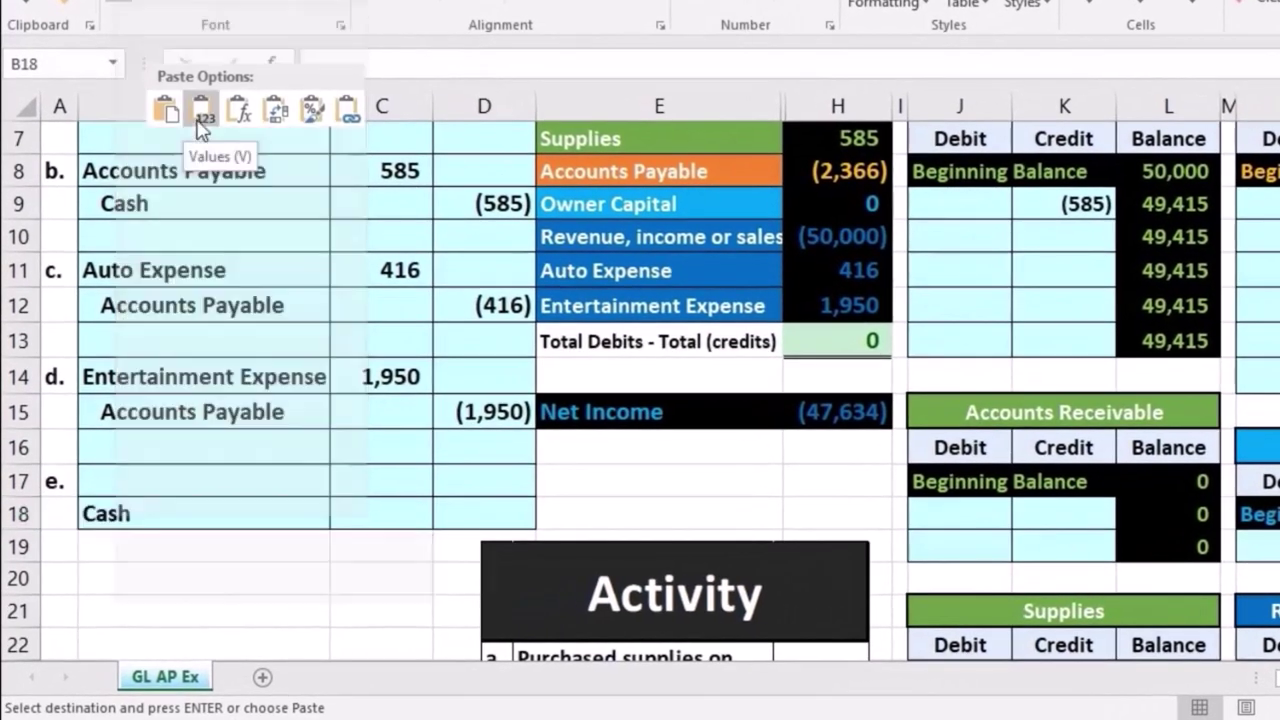
left_click(200, 115)
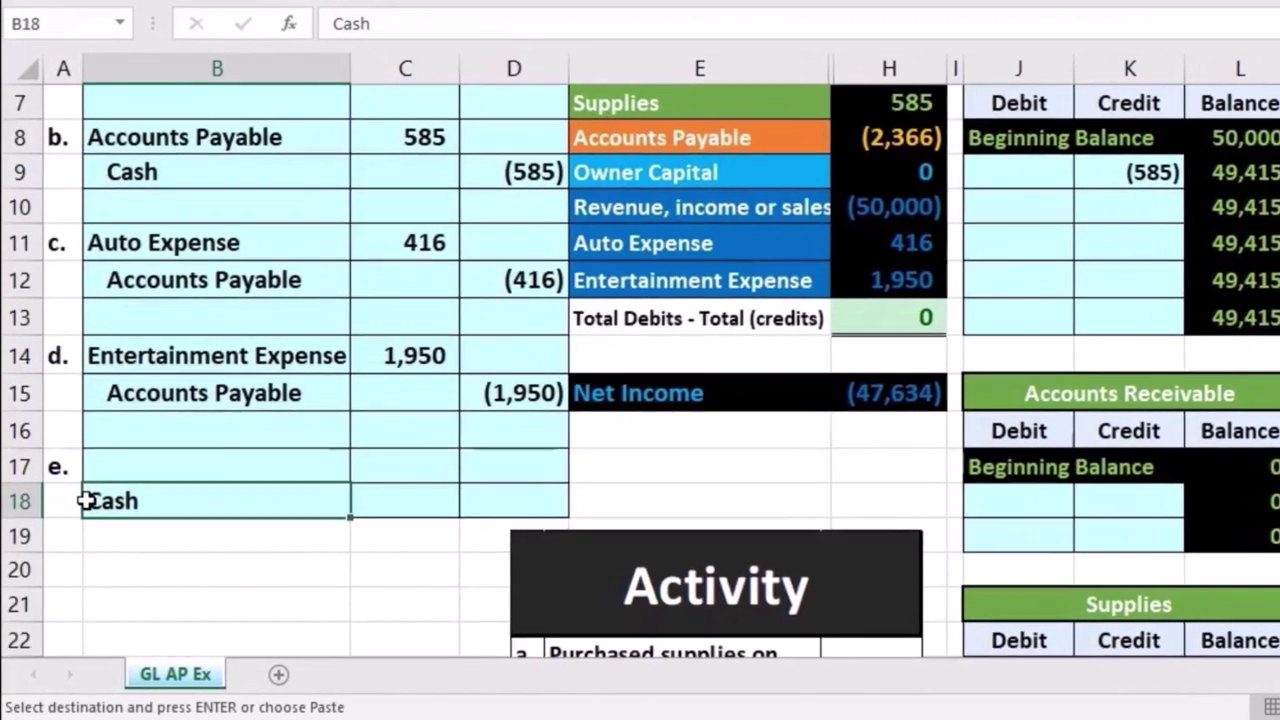
double_click(83, 513)
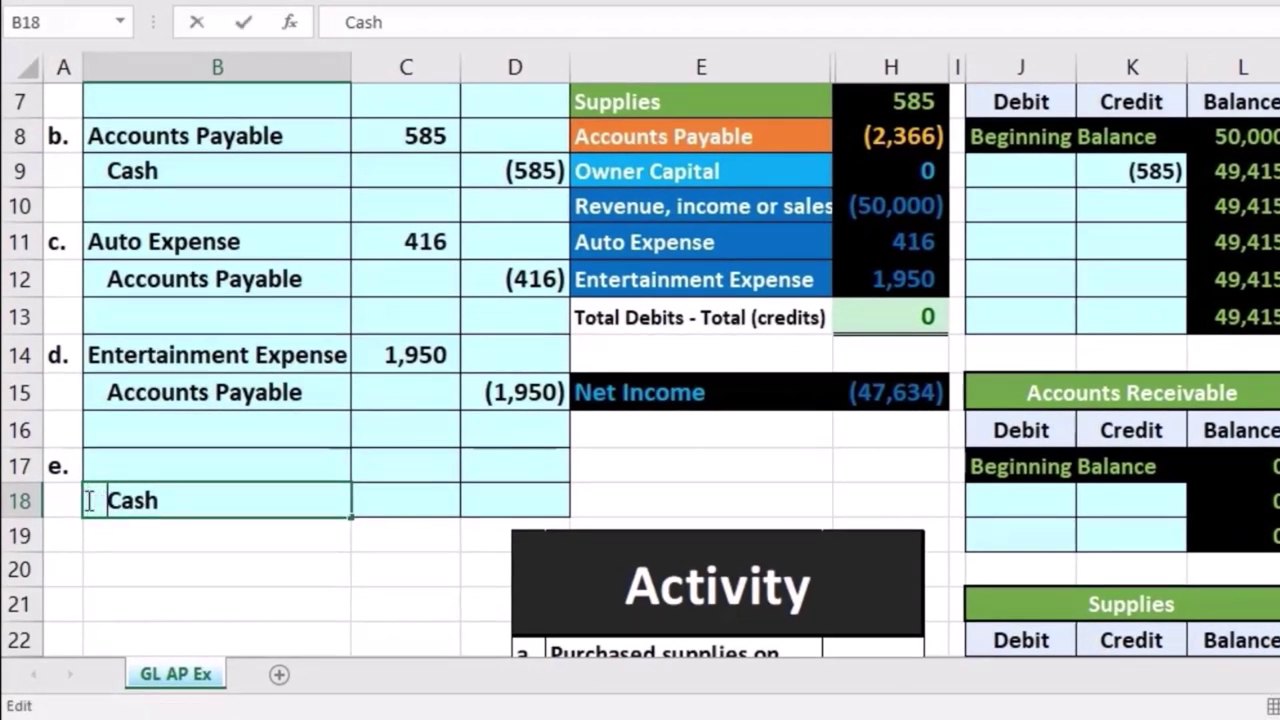
key("Return")
scroll(320, 525, "down", 4)
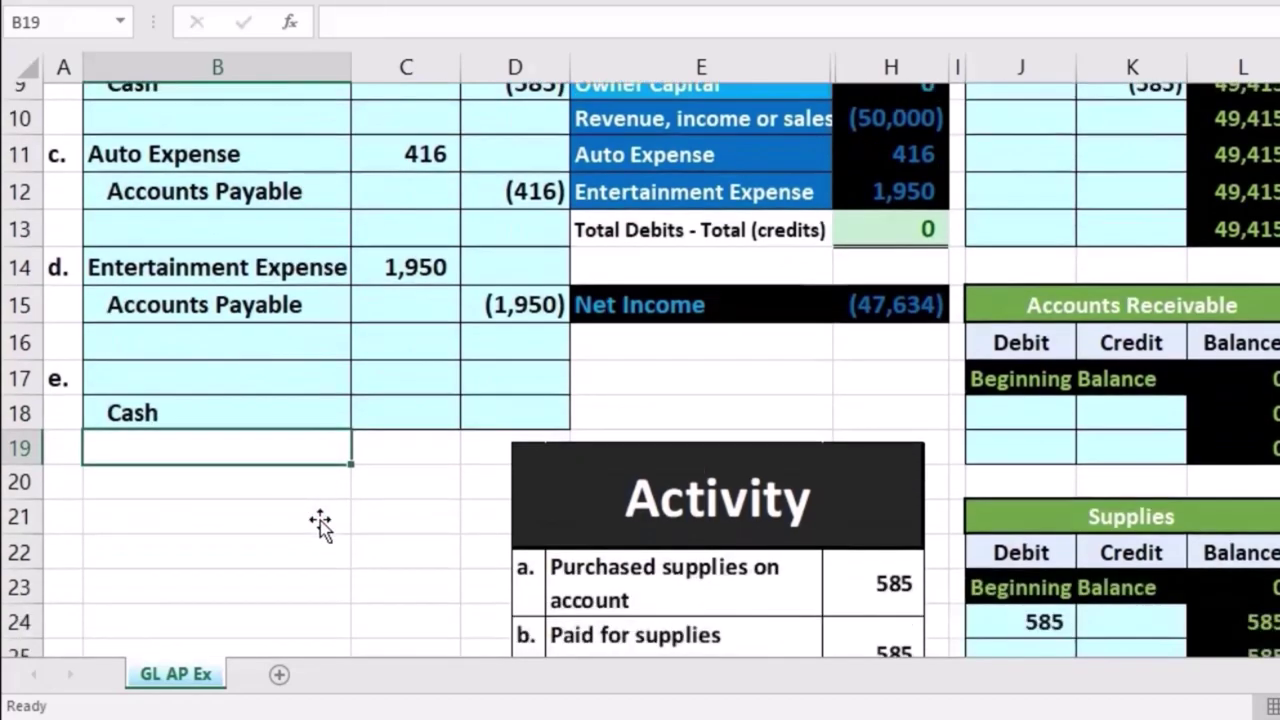
scroll(320, 525, "up", 3)
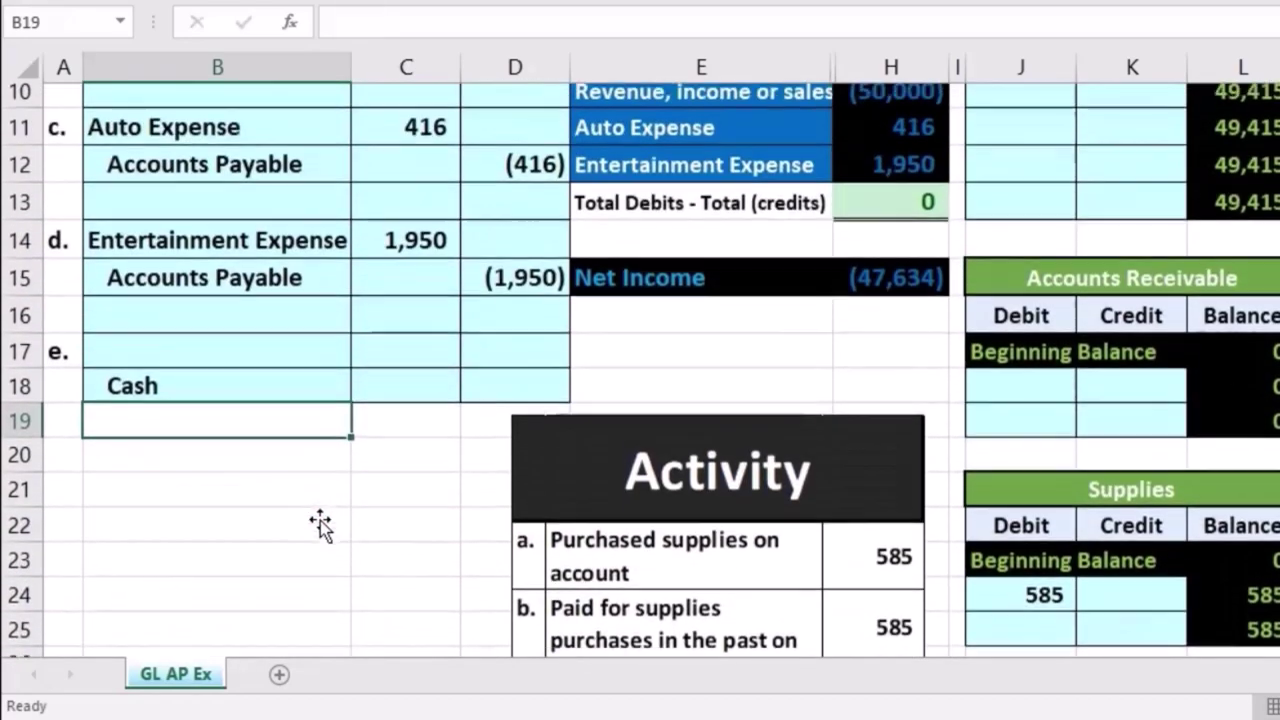
left_click(434, 397)
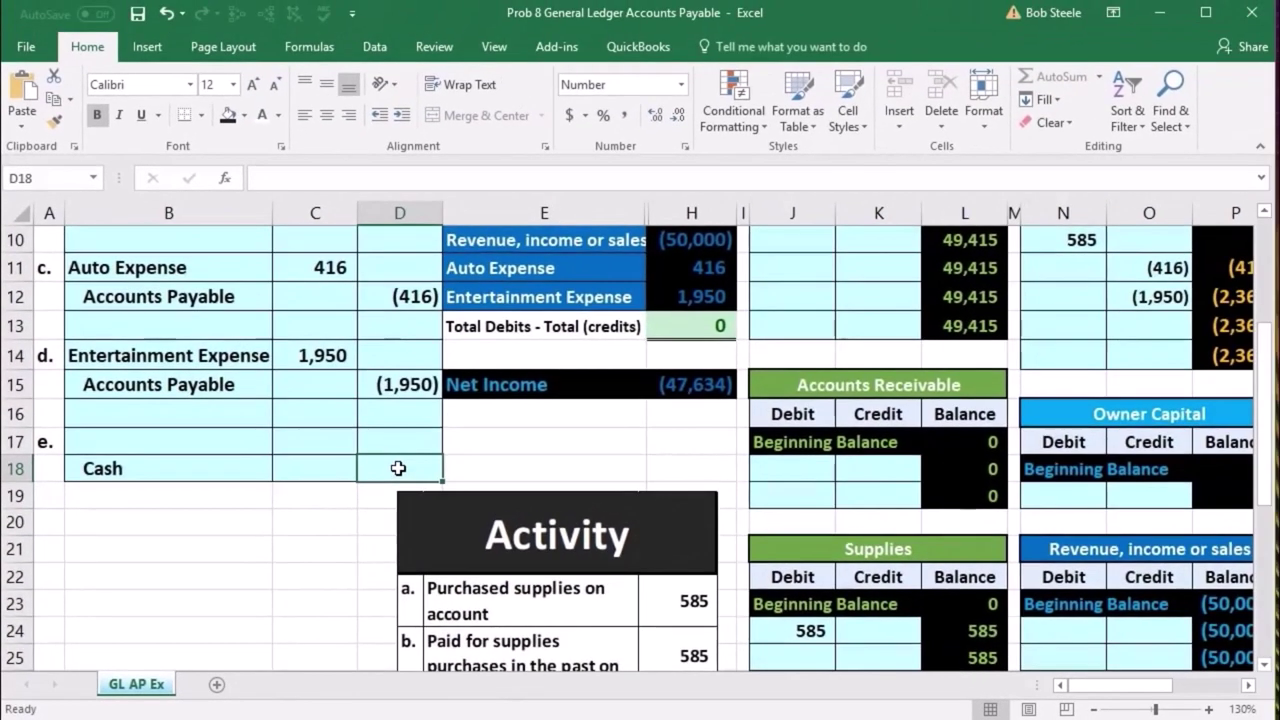
type("-")
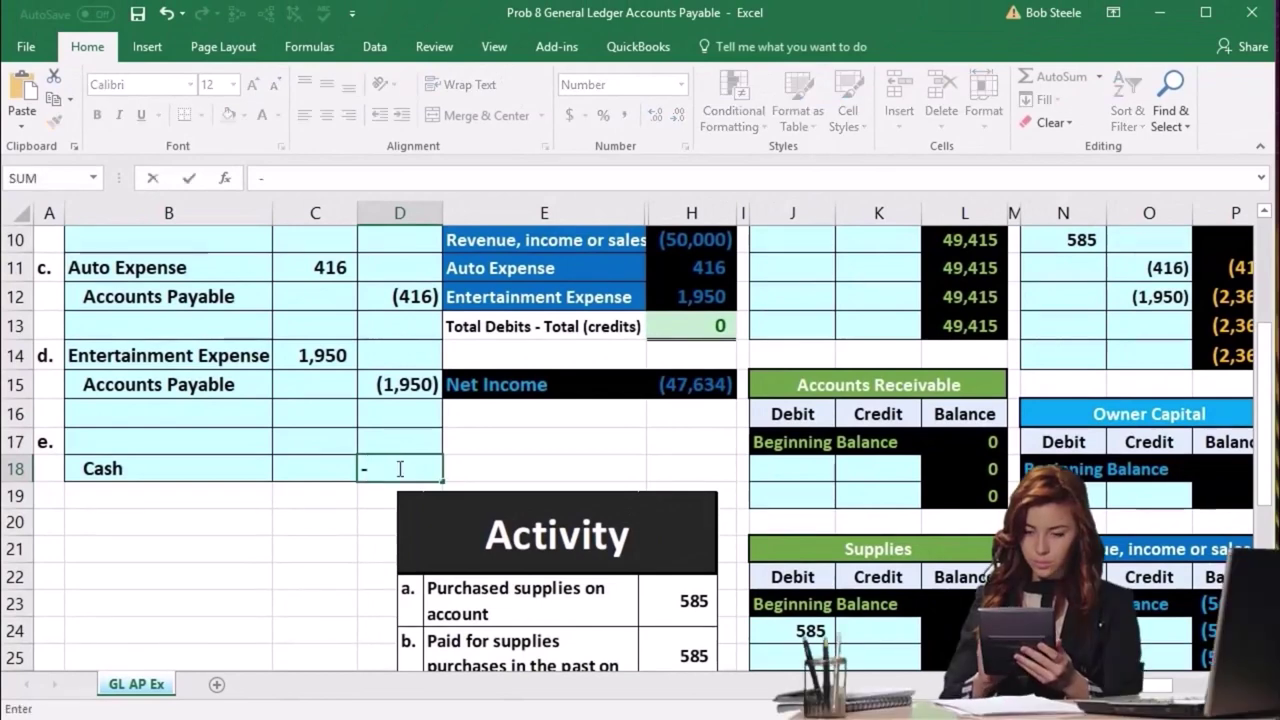
type("418")
key("Return")
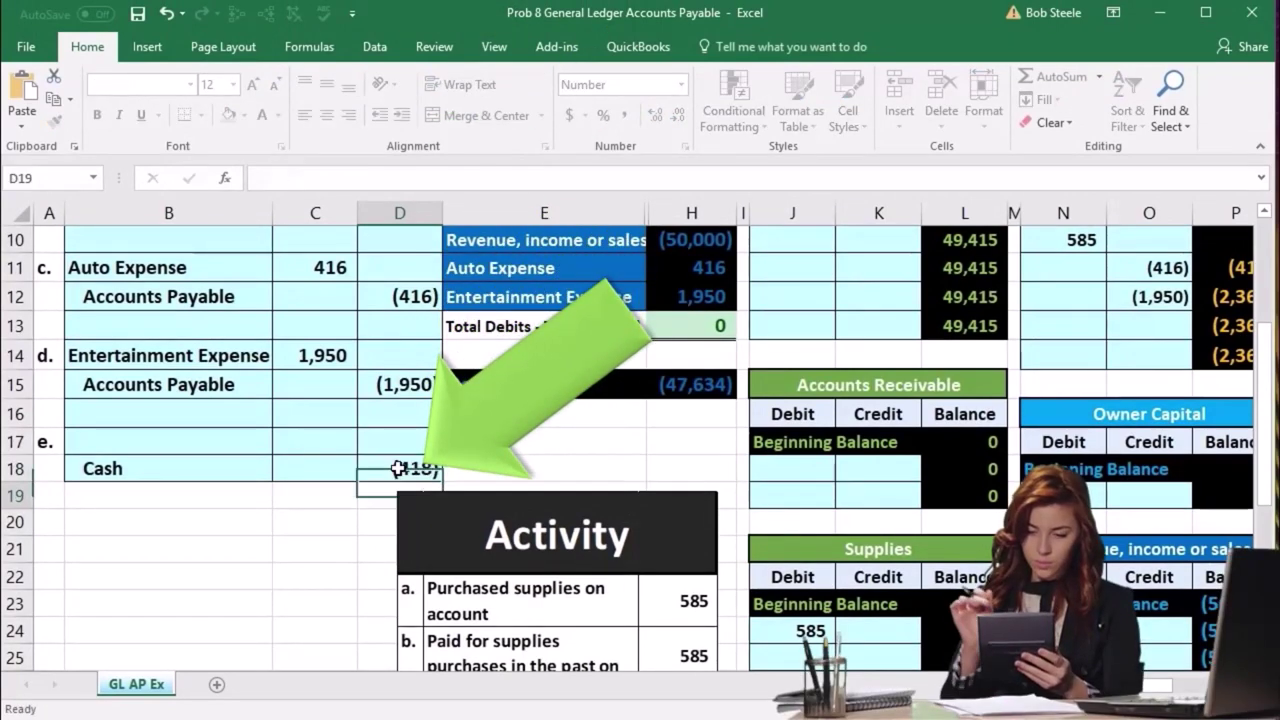
Set entry e's Cash credit amount in D18 to -416
scroll(400, 475, "down", 3)
scroll(400, 475, "up", 2)
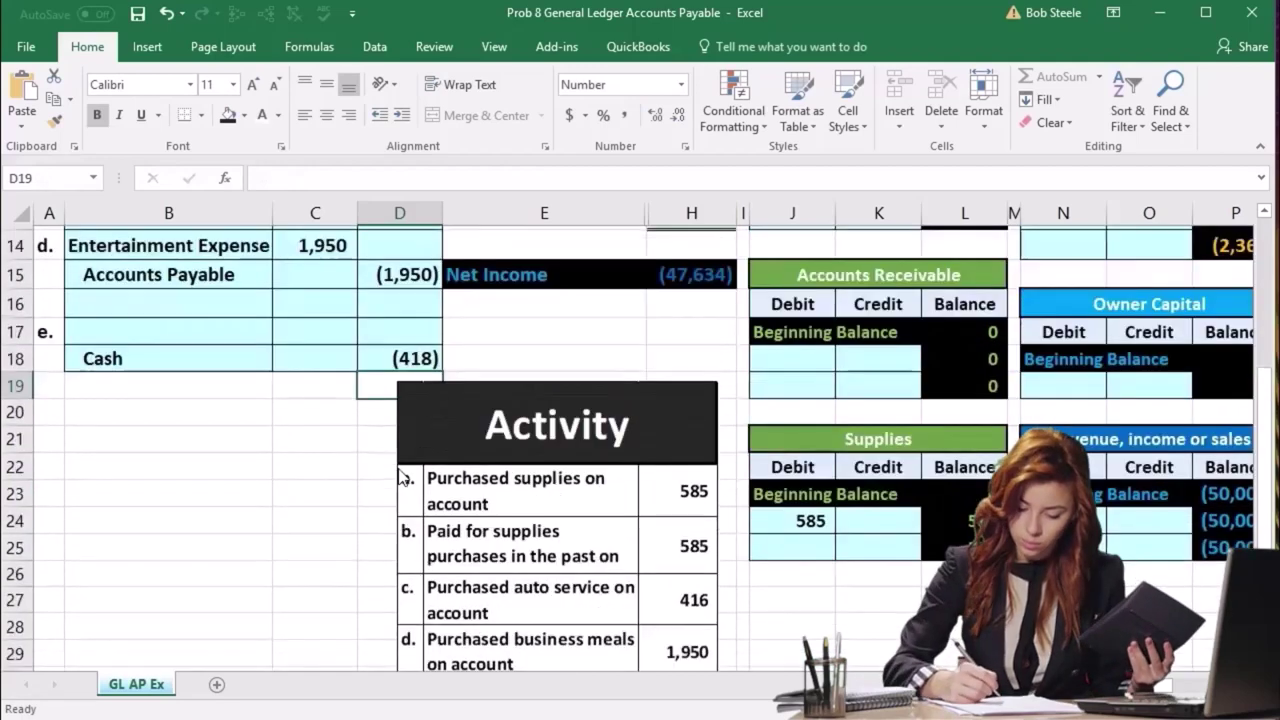
left_click(410, 383)
type("-")
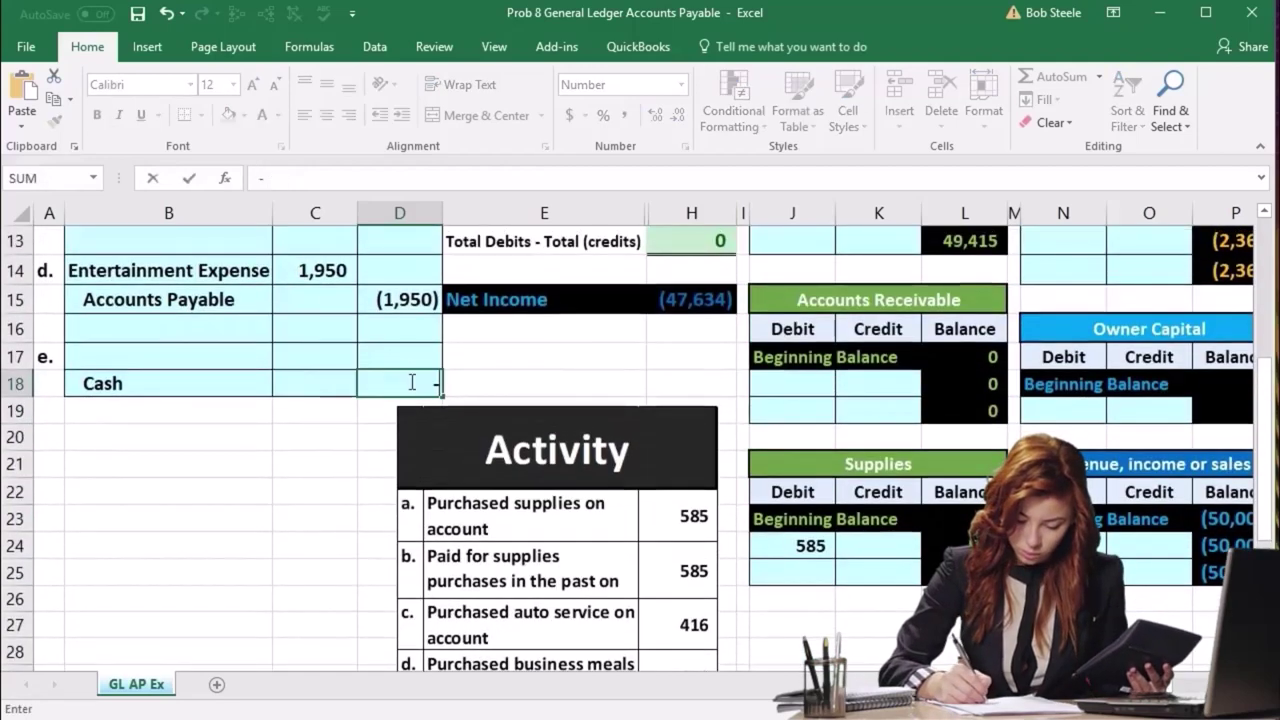
type("416")
key("Return")
Enter the formula -D18 in C17 as entry e's debit amount
key("Up")
key("Up")
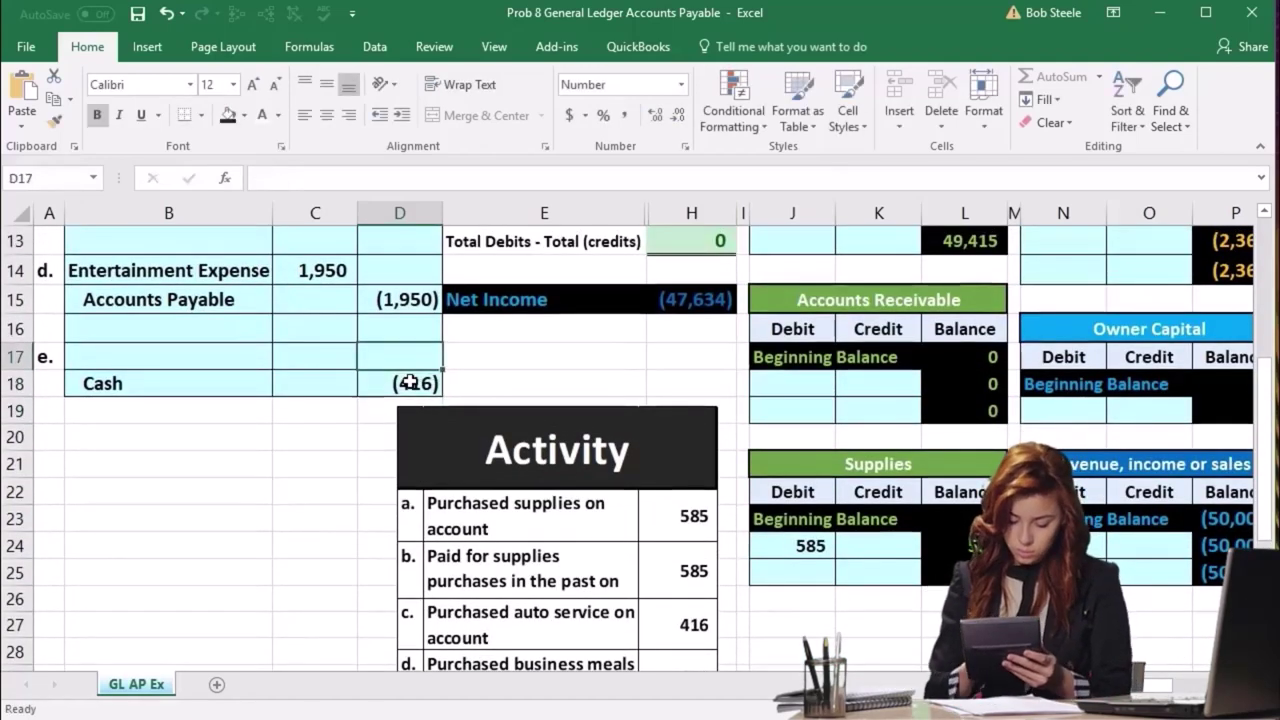
key("Left")
scroll(300, 500, "up", 1)
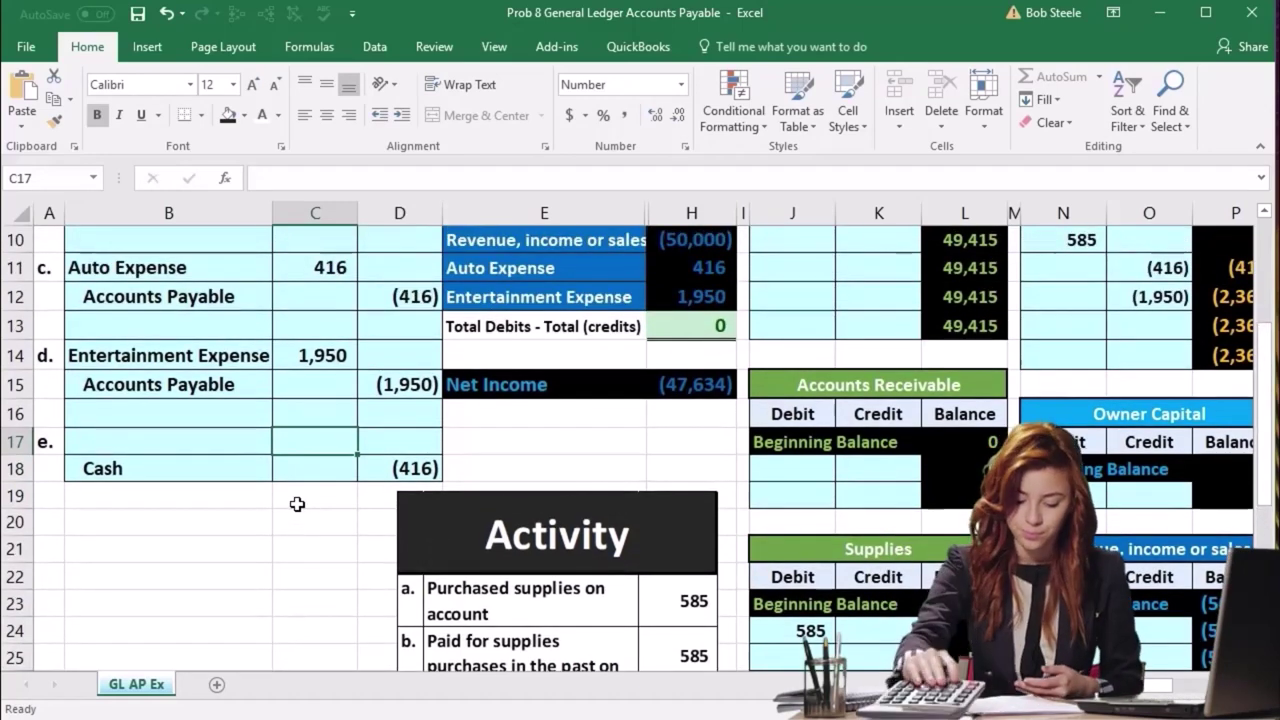
type("-")
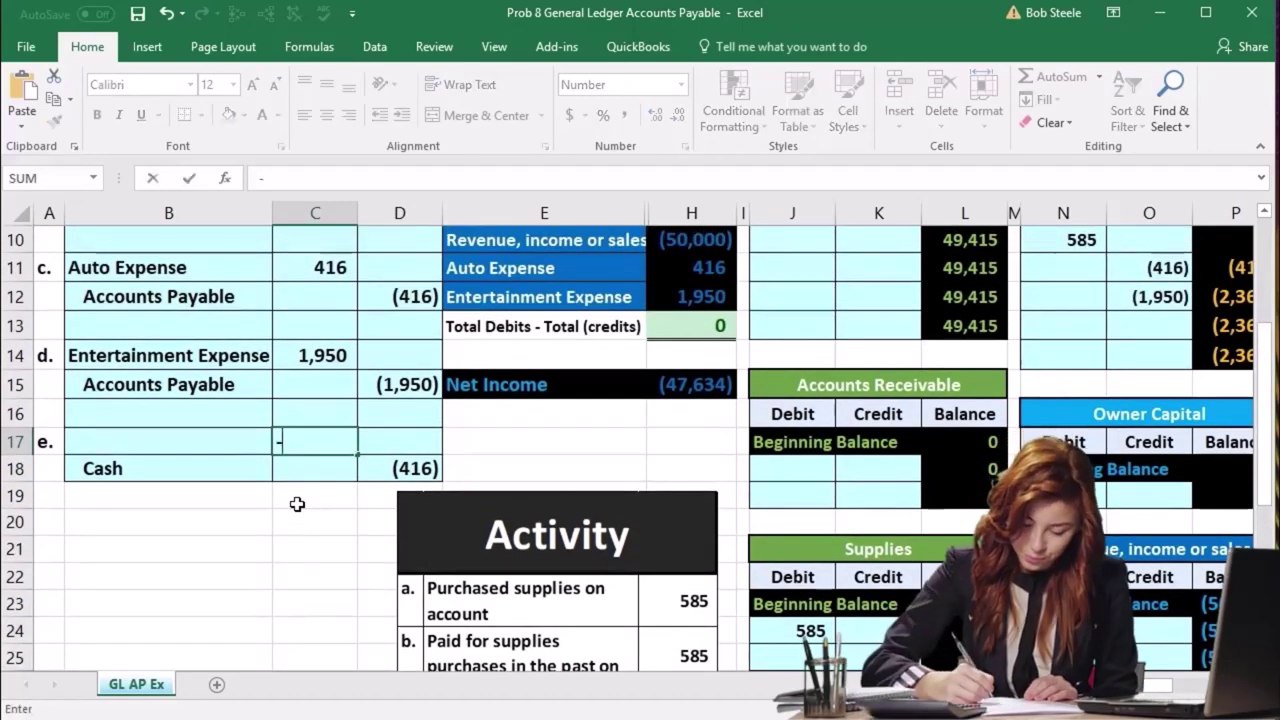
left_click(400, 469)
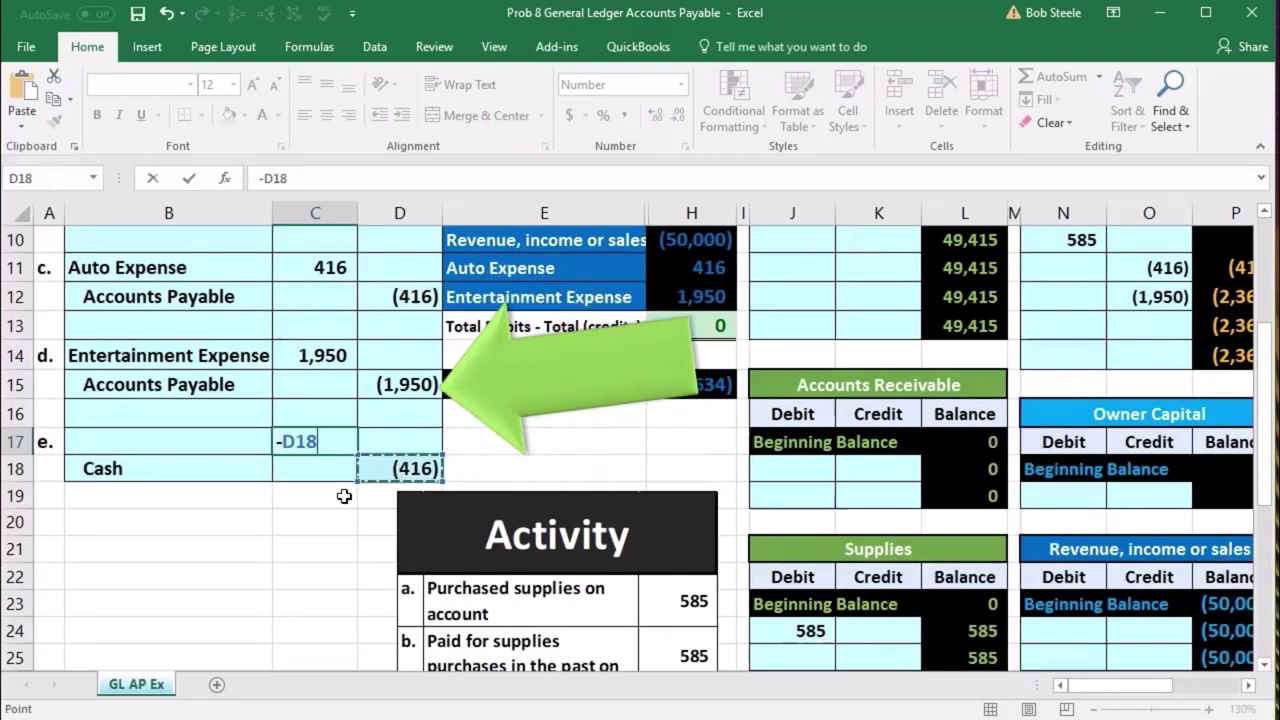
key("Return")
Copy the Accounts Payable name from the trial balance into B17 as values for entry e's debit line
left_click(230, 443)
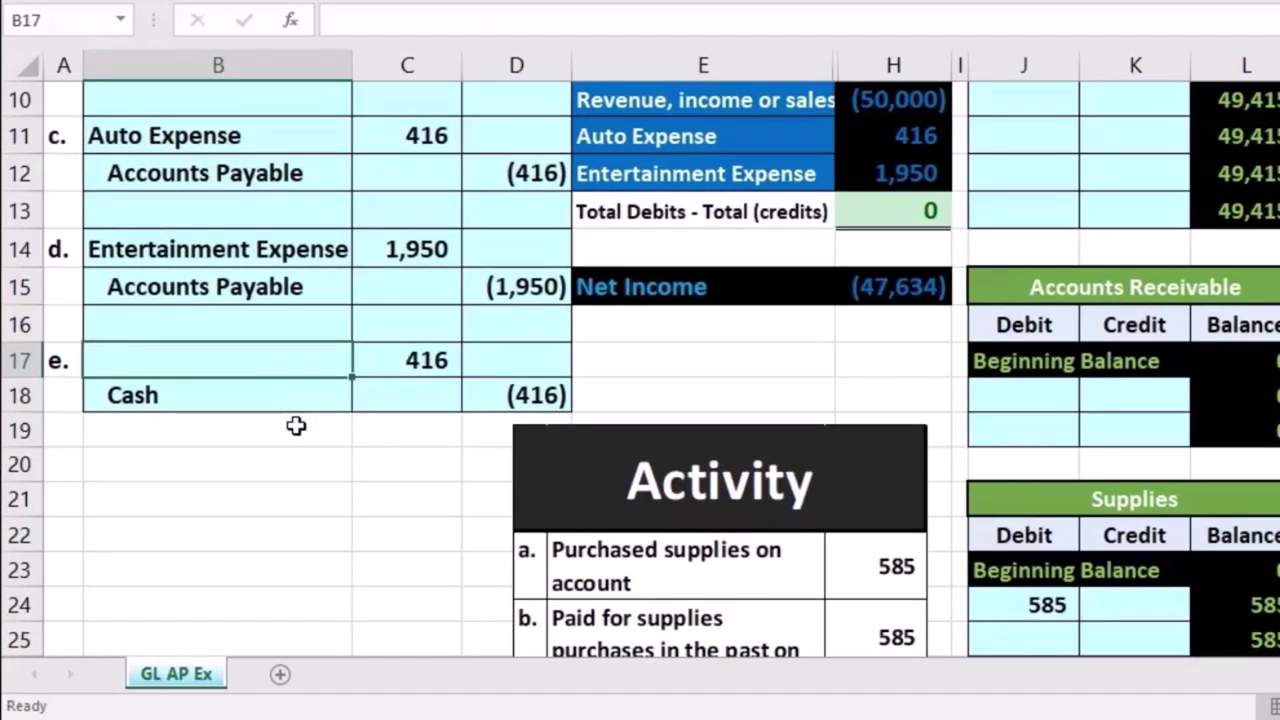
scroll(299, 459, "up", 1)
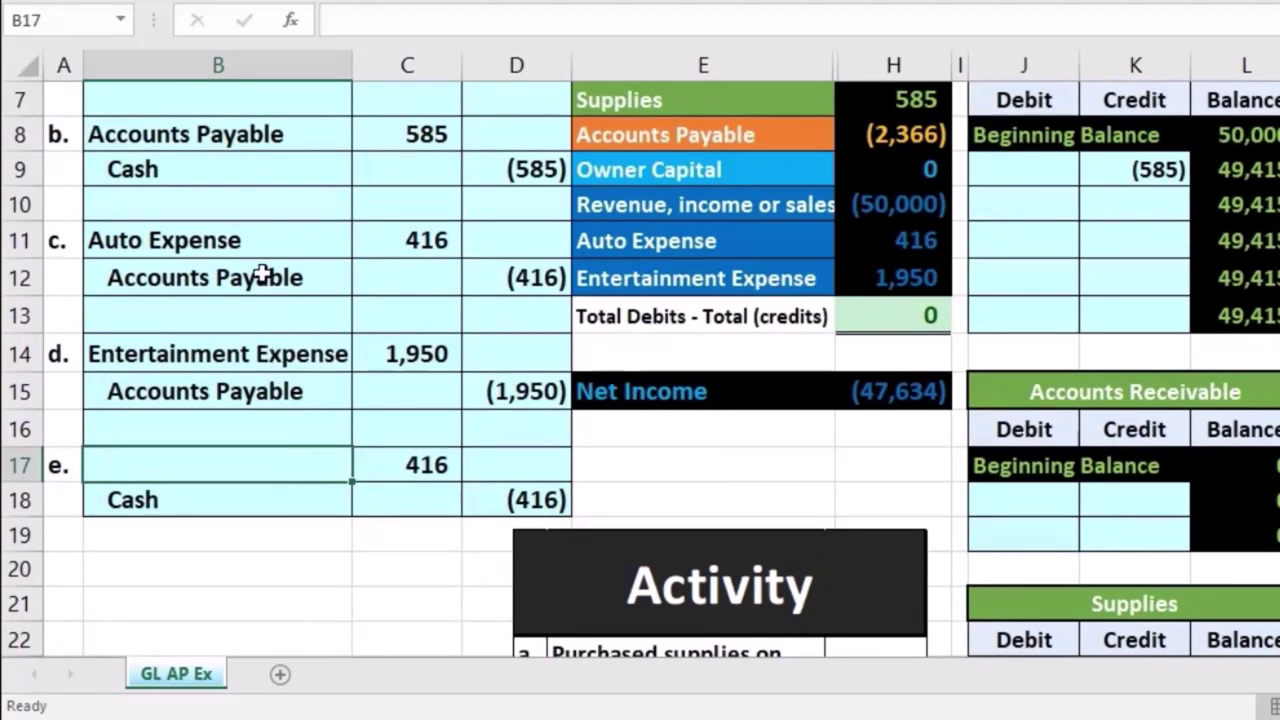
scroll(285, 346, "down", 4)
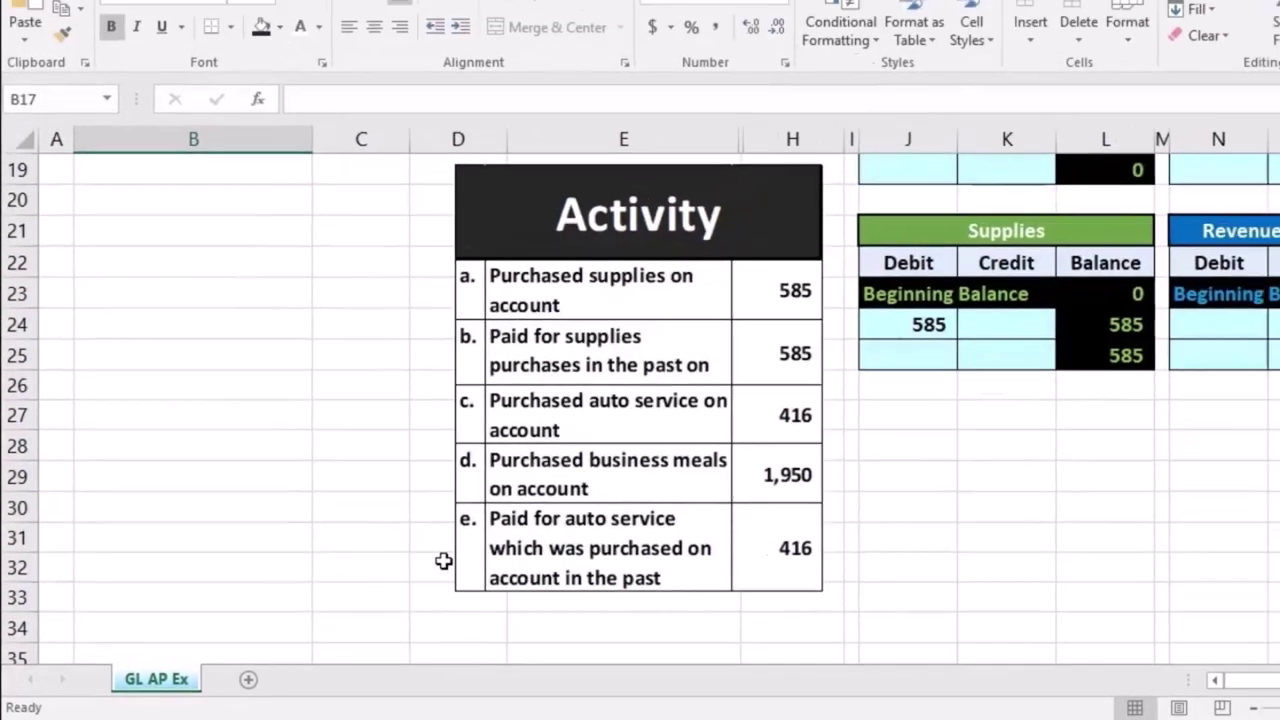
scroll(500, 540, "up", 4)
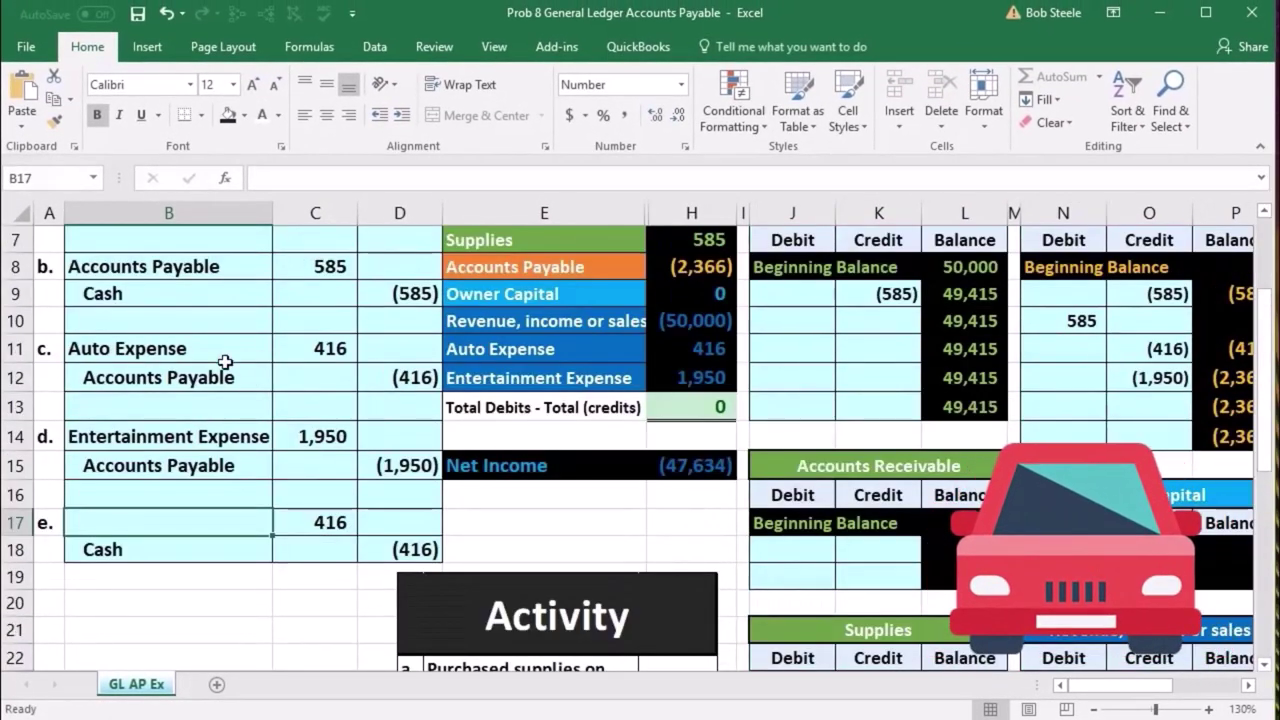
left_click_drag(209, 349, 301, 355)
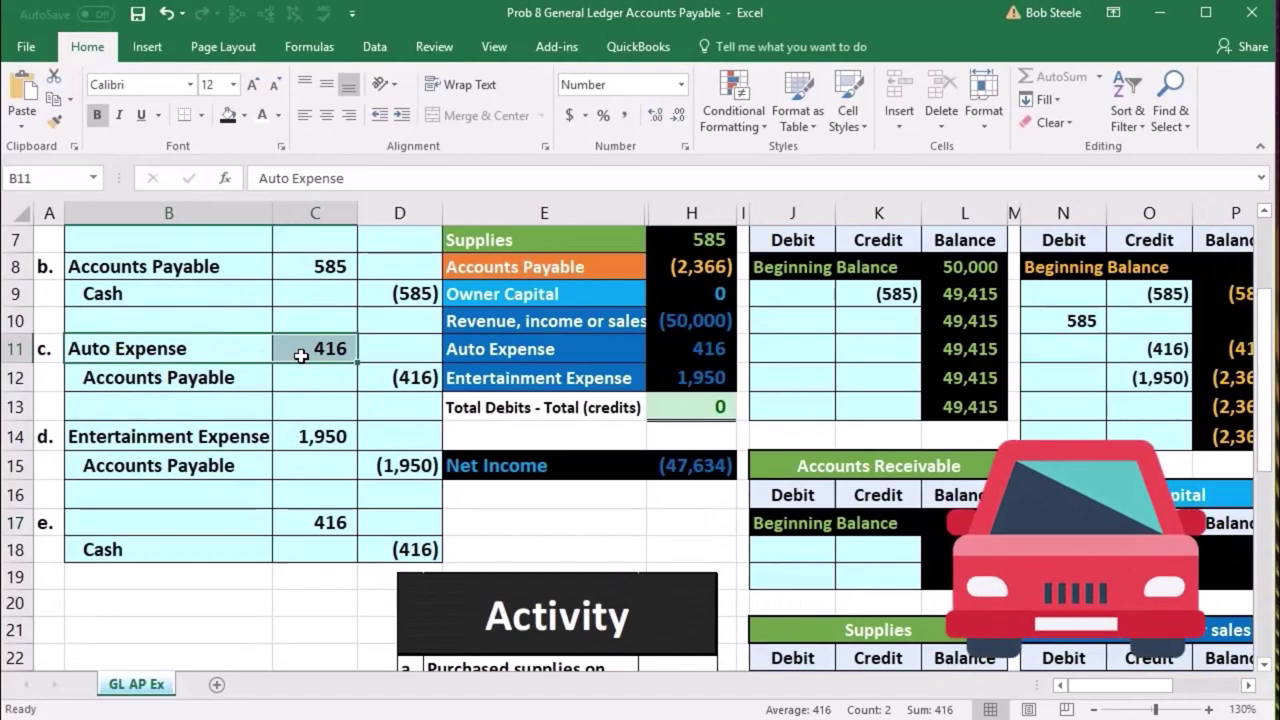
scroll(357, 485, "up", 2)
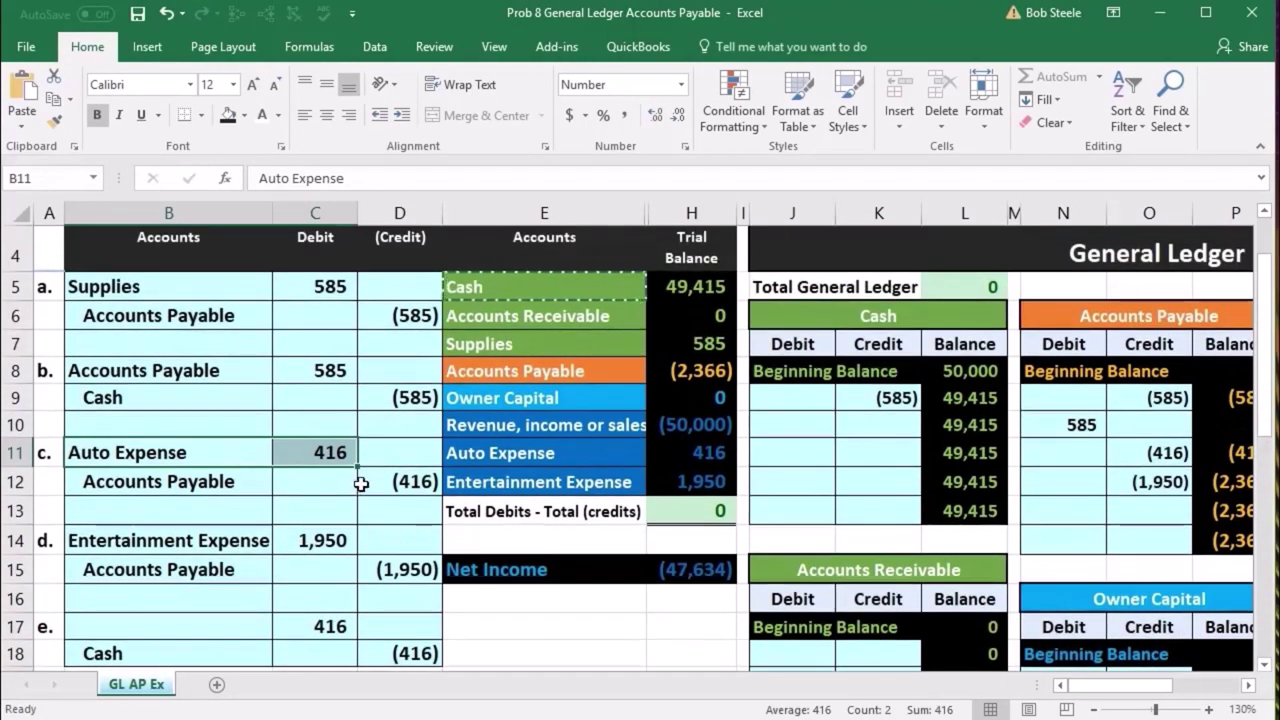
left_click(530, 368)
left_click_drag(675, 295, 830, 299)
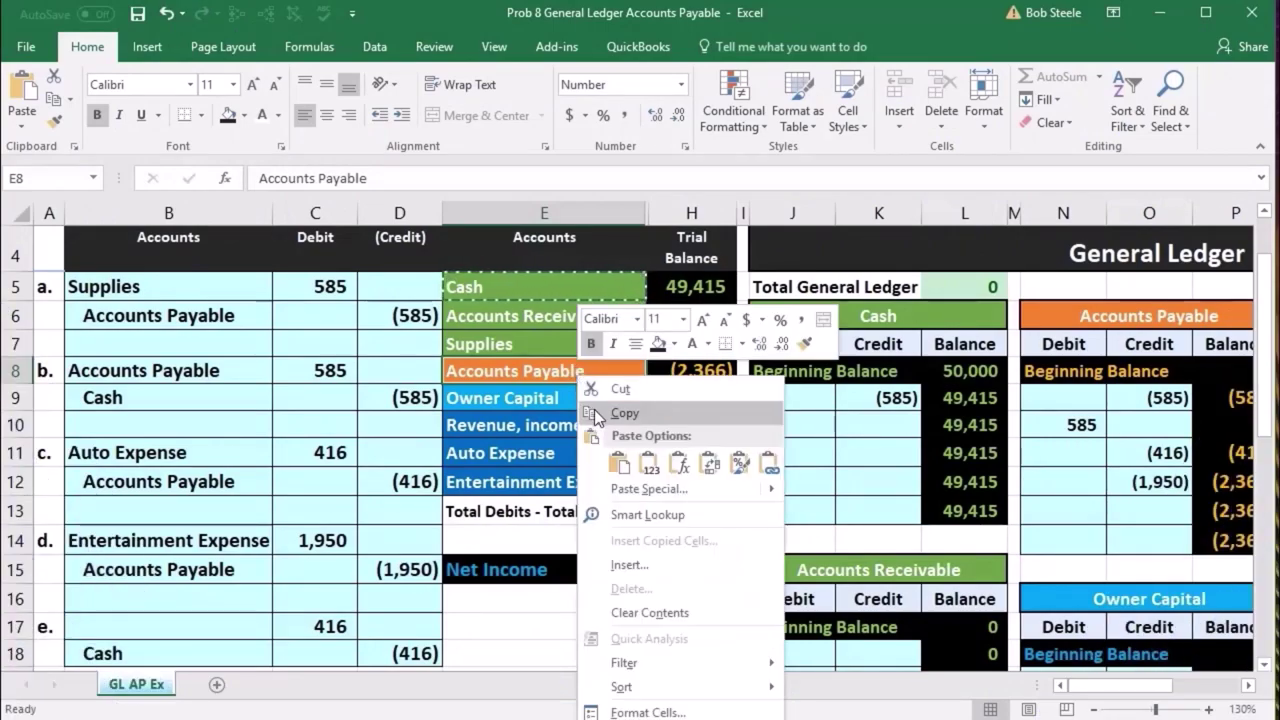
left_click(597, 413)
scroll(377, 456, "down", 3)
left_click(130, 356)
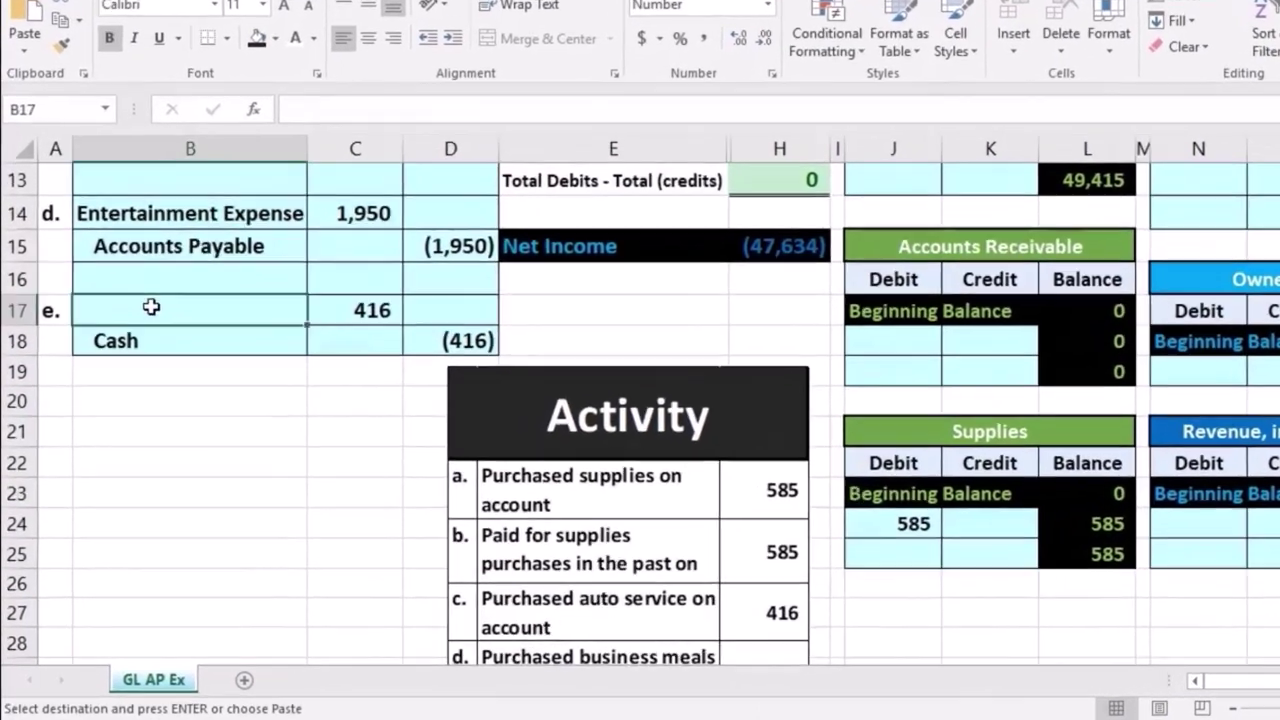
right_click(135, 356)
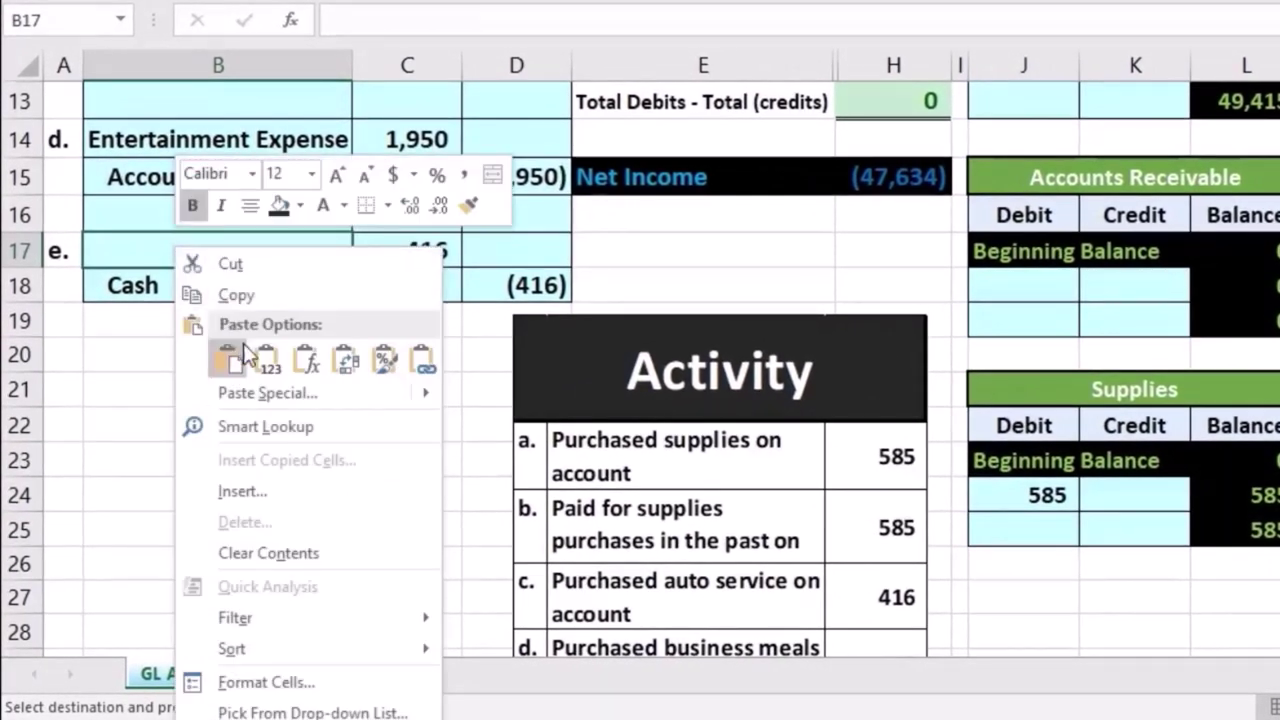
left_click(265, 361)
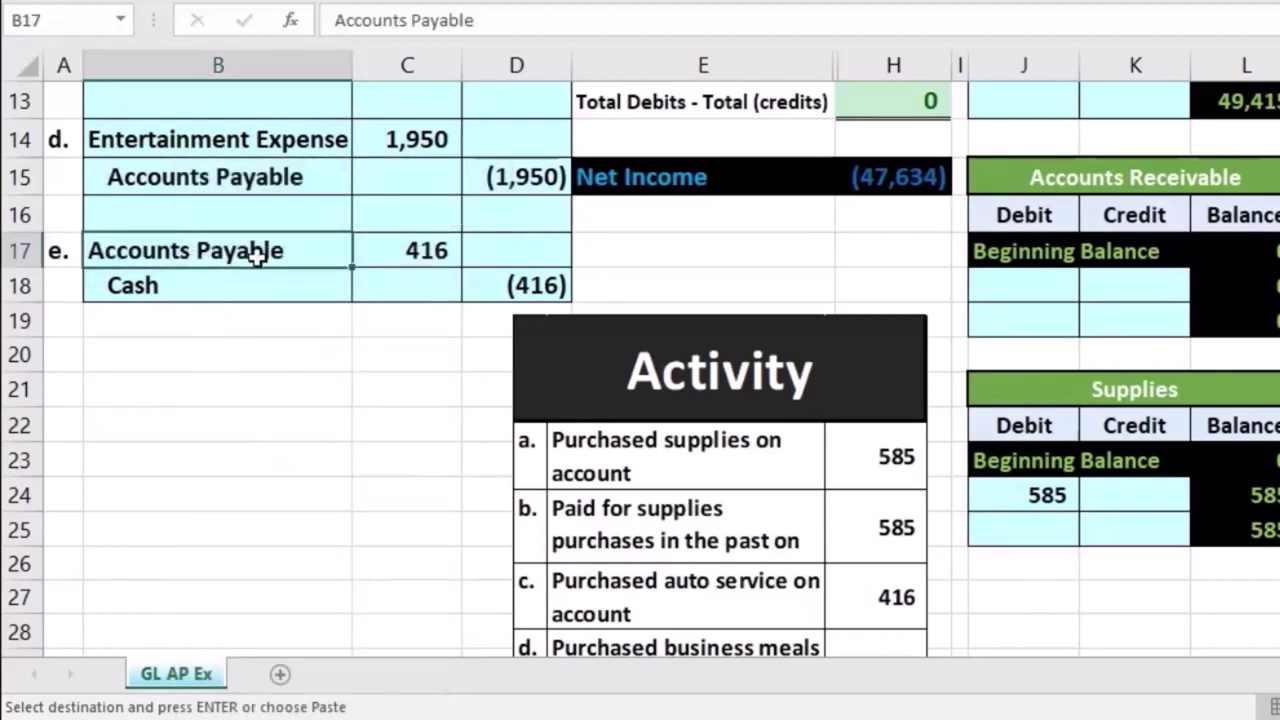
Review entry e's Accounts Payable debit and Cash credit lines against the Accounts Payable balance and account list in the trial balance
left_click_drag(258, 256, 374, 251)
left_click(235, 281)
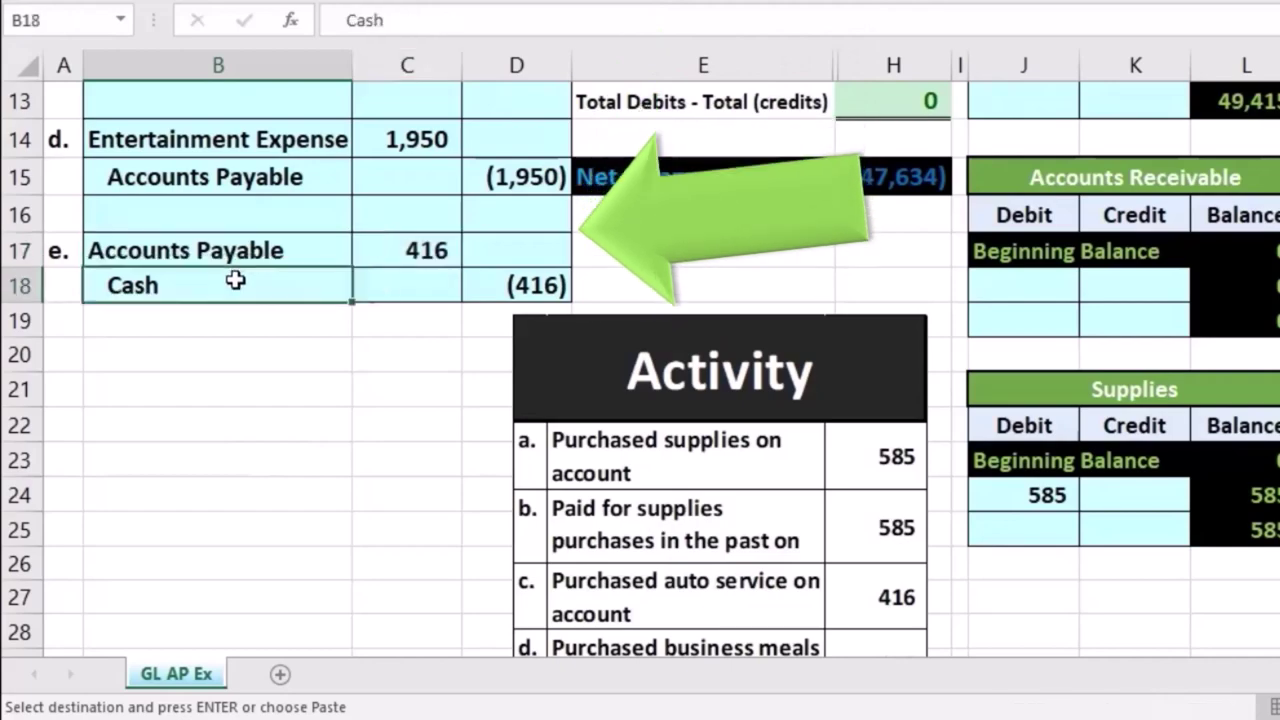
left_click_drag(235, 281, 473, 280)
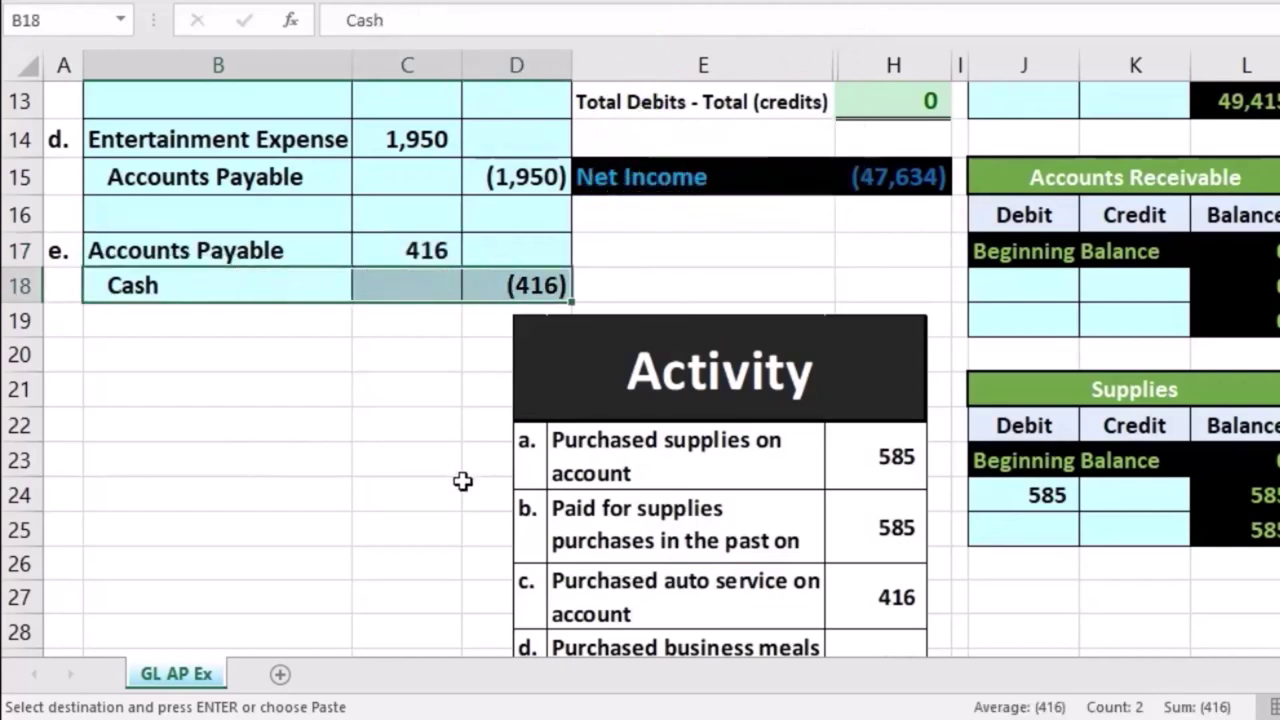
scroll(462, 481, "up", 3)
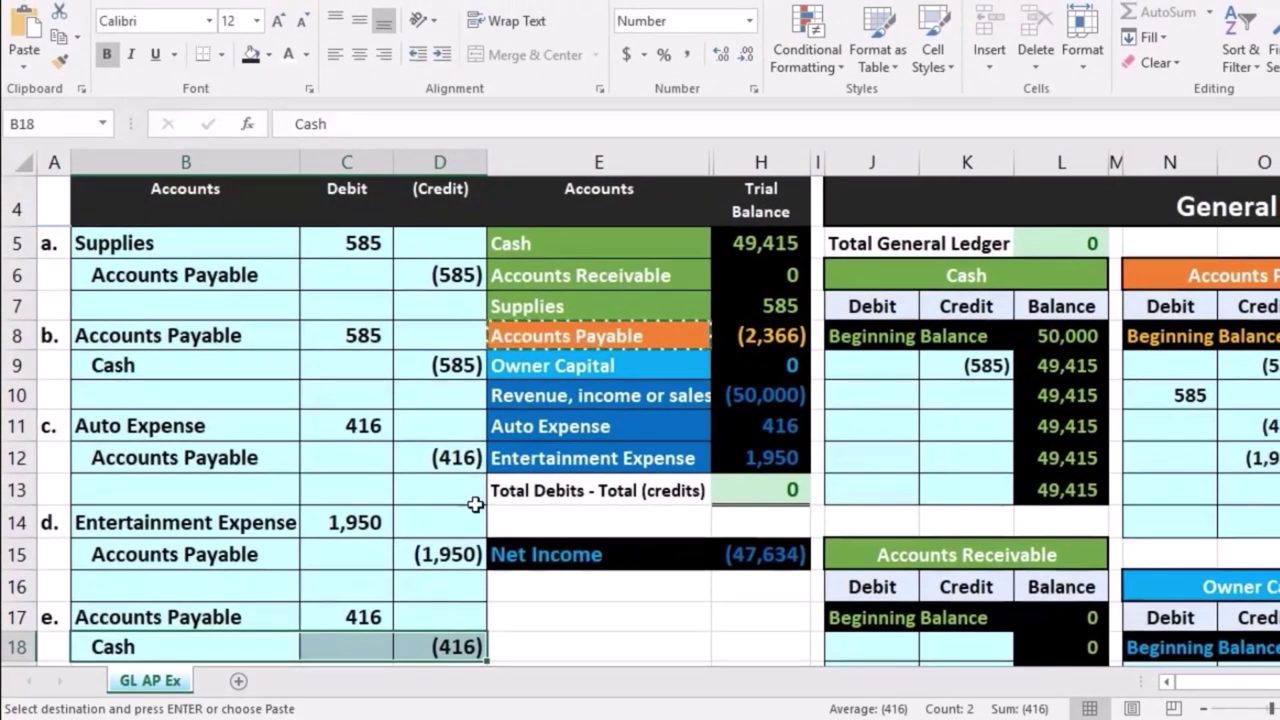
left_click(755, 340)
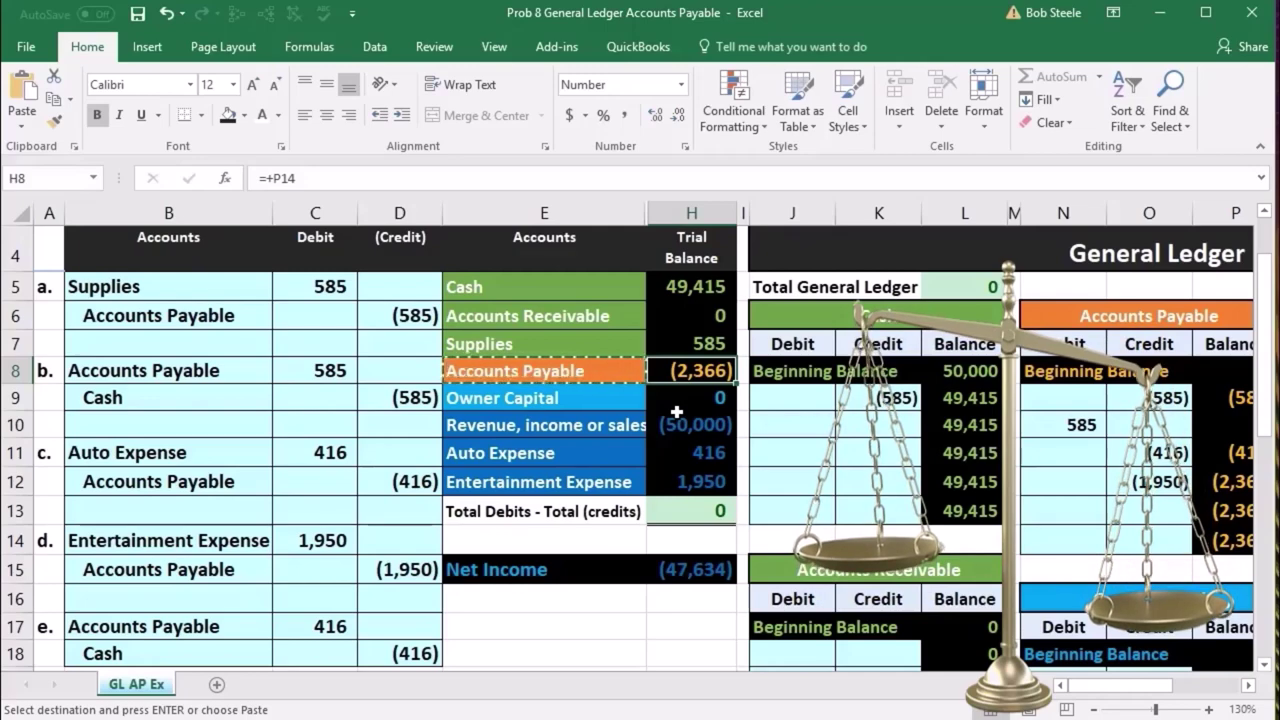
scroll(667, 424, "down", 2)
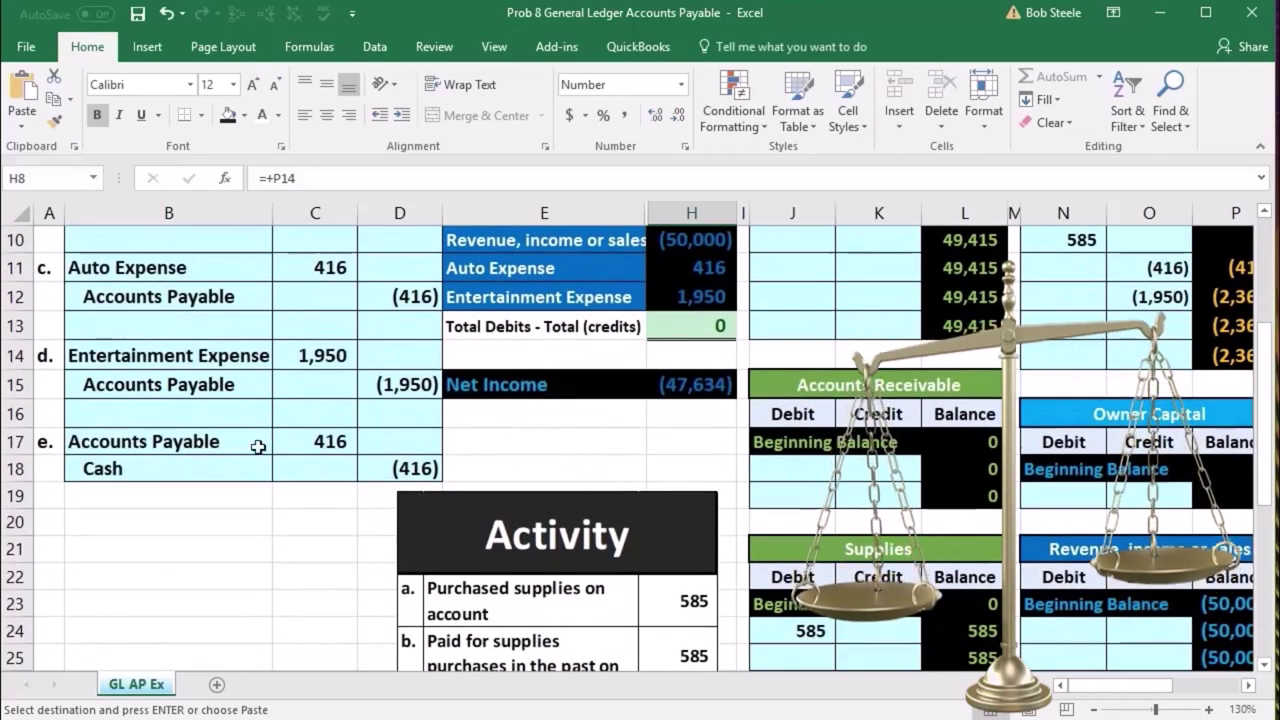
left_click_drag(210, 441, 305, 447)
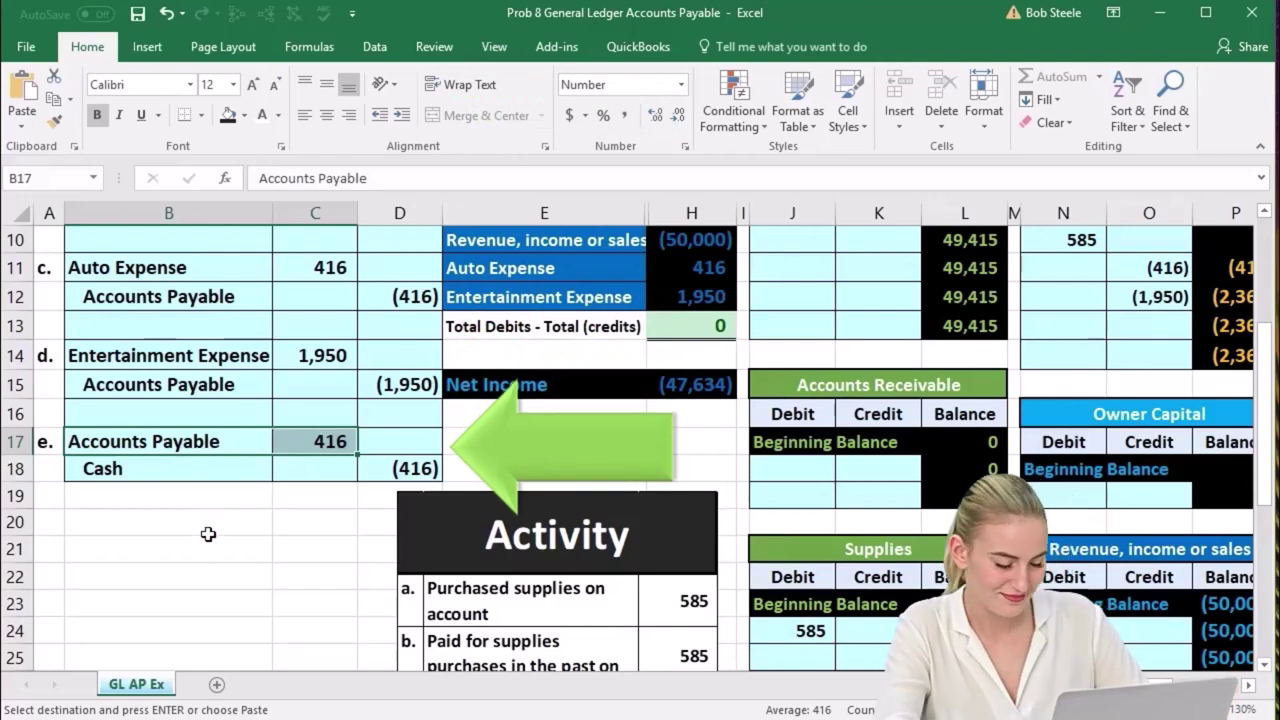
scroll(356, 538, "up", 1)
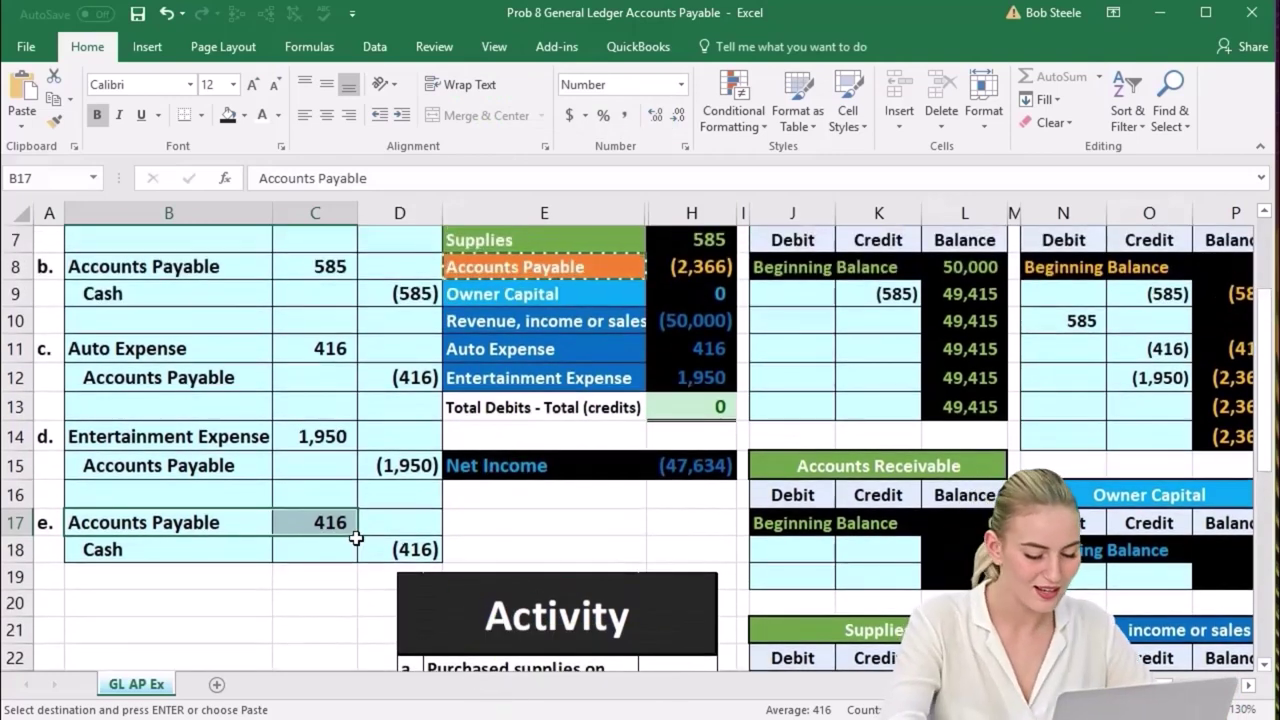
scroll(356, 538, "up", 1)
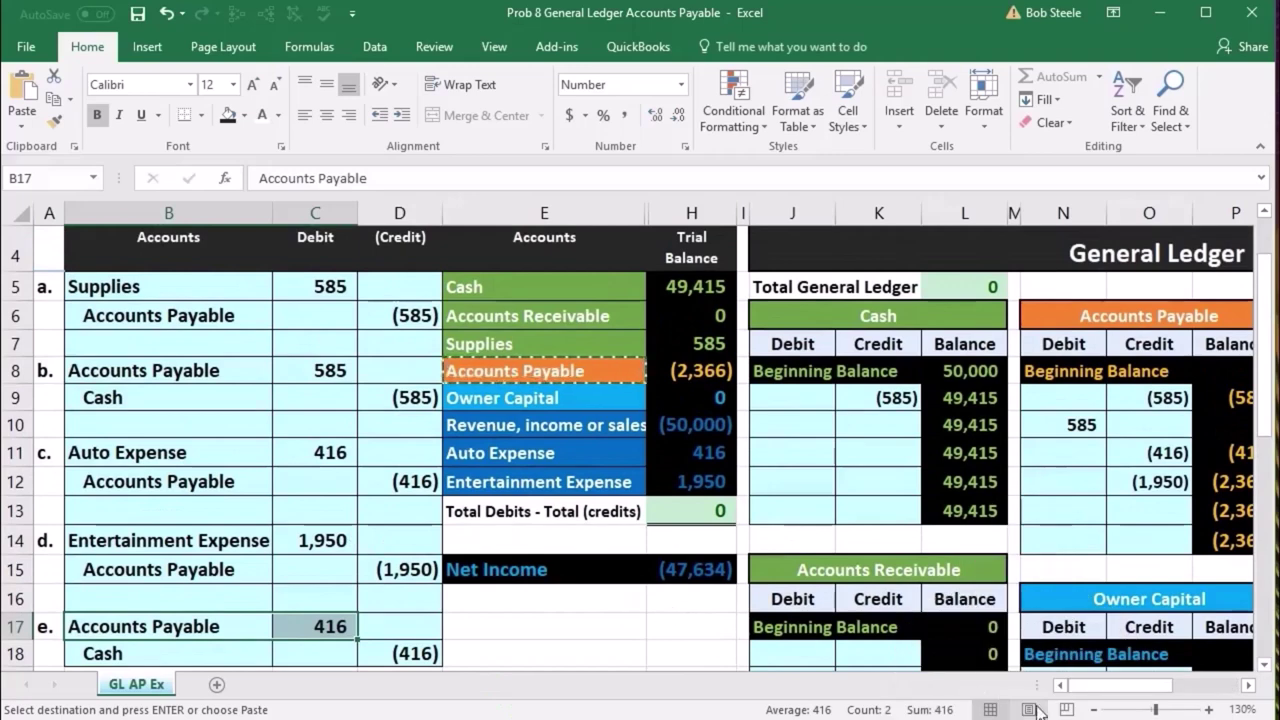
left_click(1096, 710)
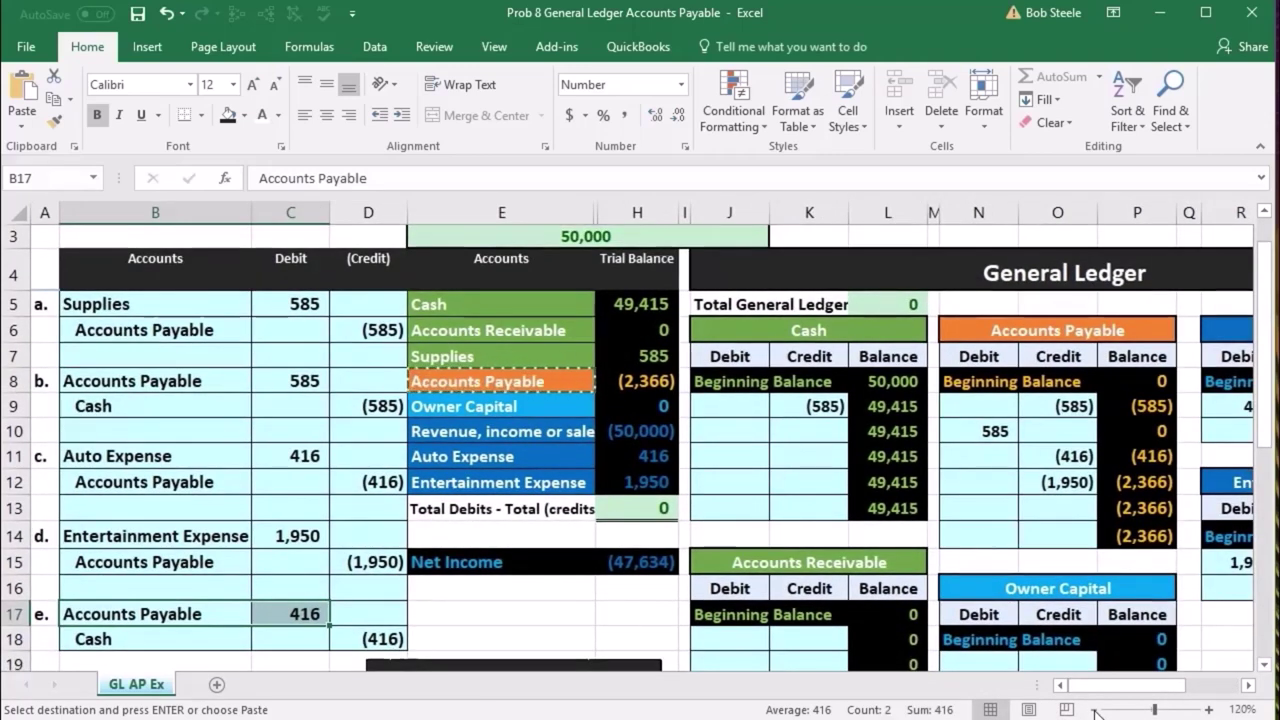
left_click(345, 542)
left_click_drag(172, 613, 300, 612)
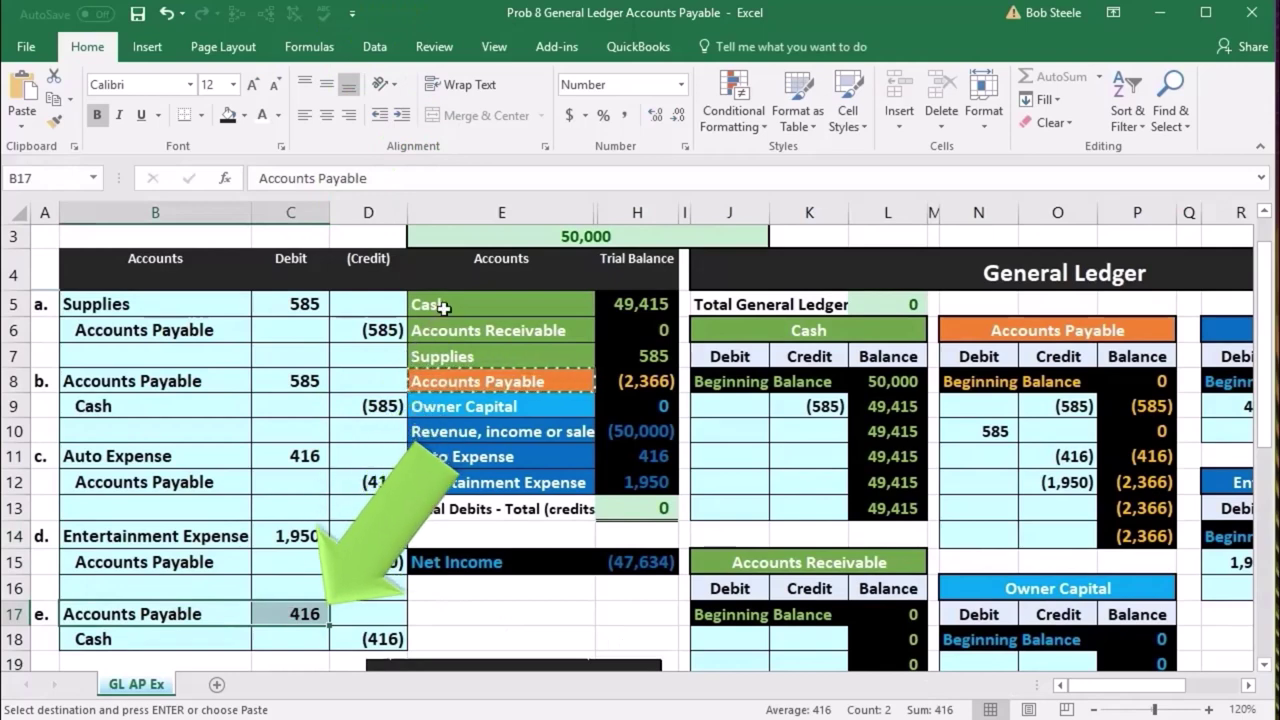
left_click_drag(443, 308, 447, 370)
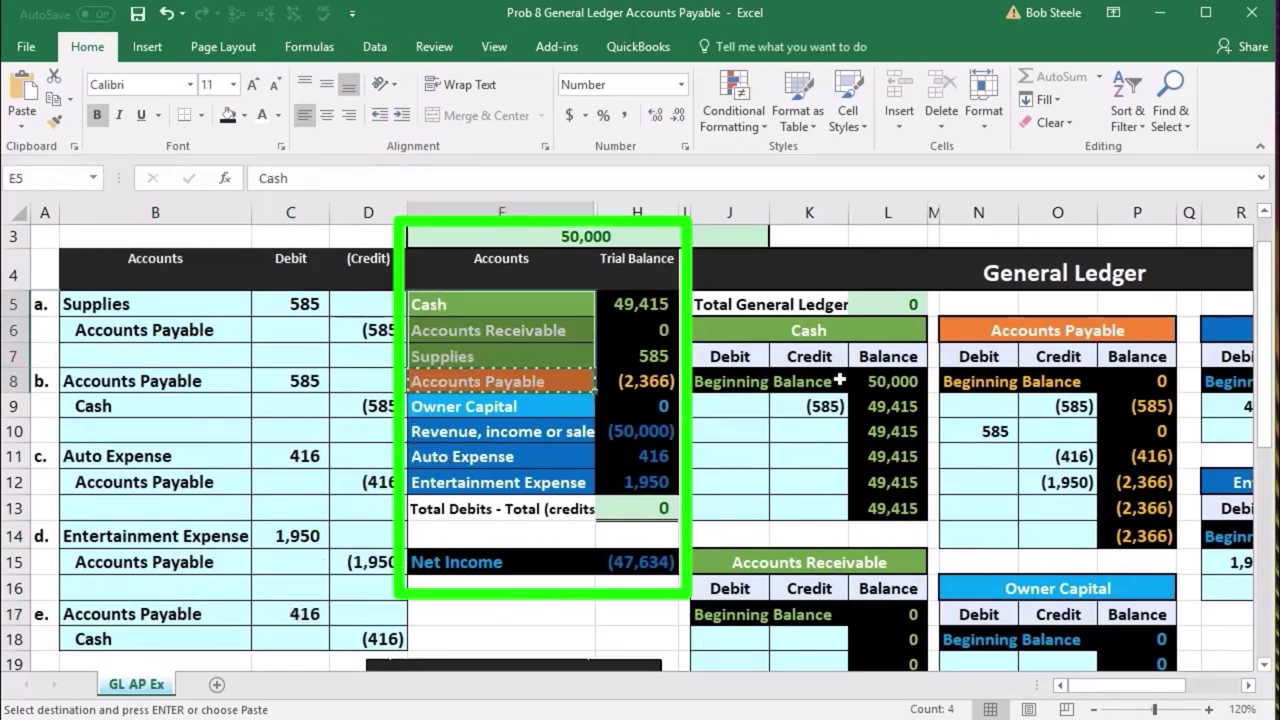
Post entry e's debit to the Accounts Payable ledger by entering the formula =C17 in N13
left_click(966, 350)
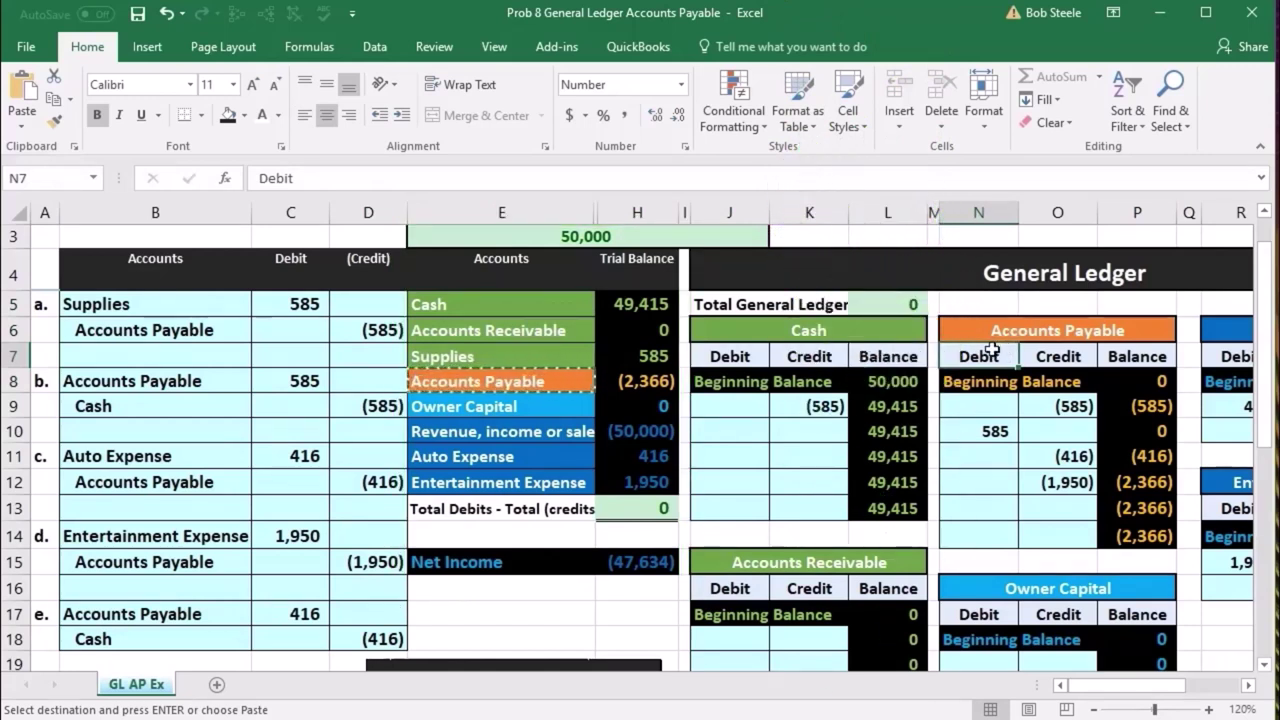
left_click(993, 517)
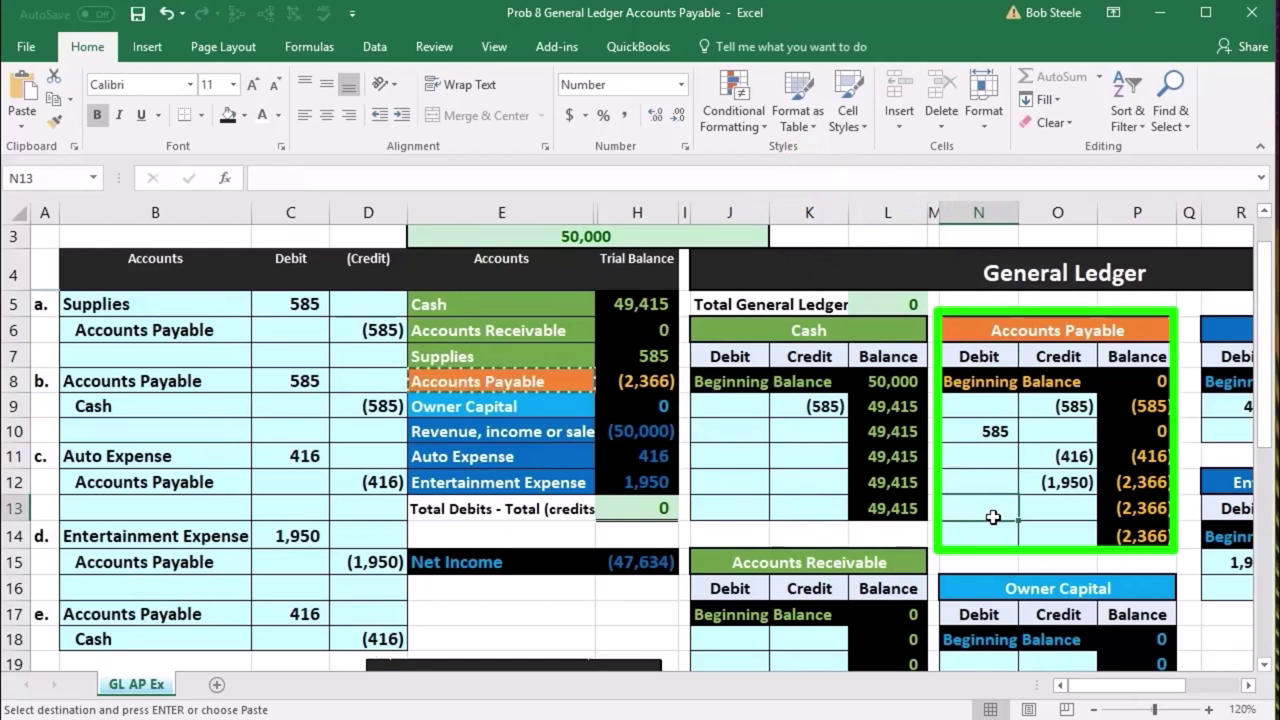
type("=")
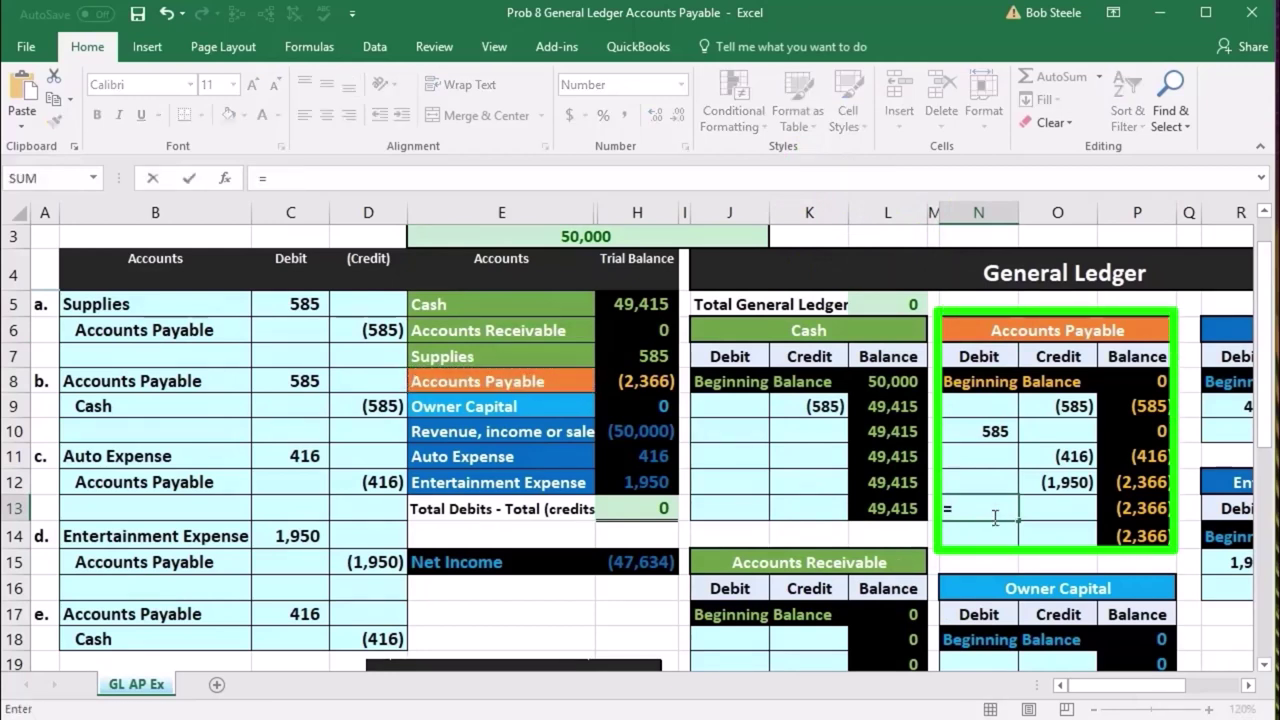
left_click(310, 612)
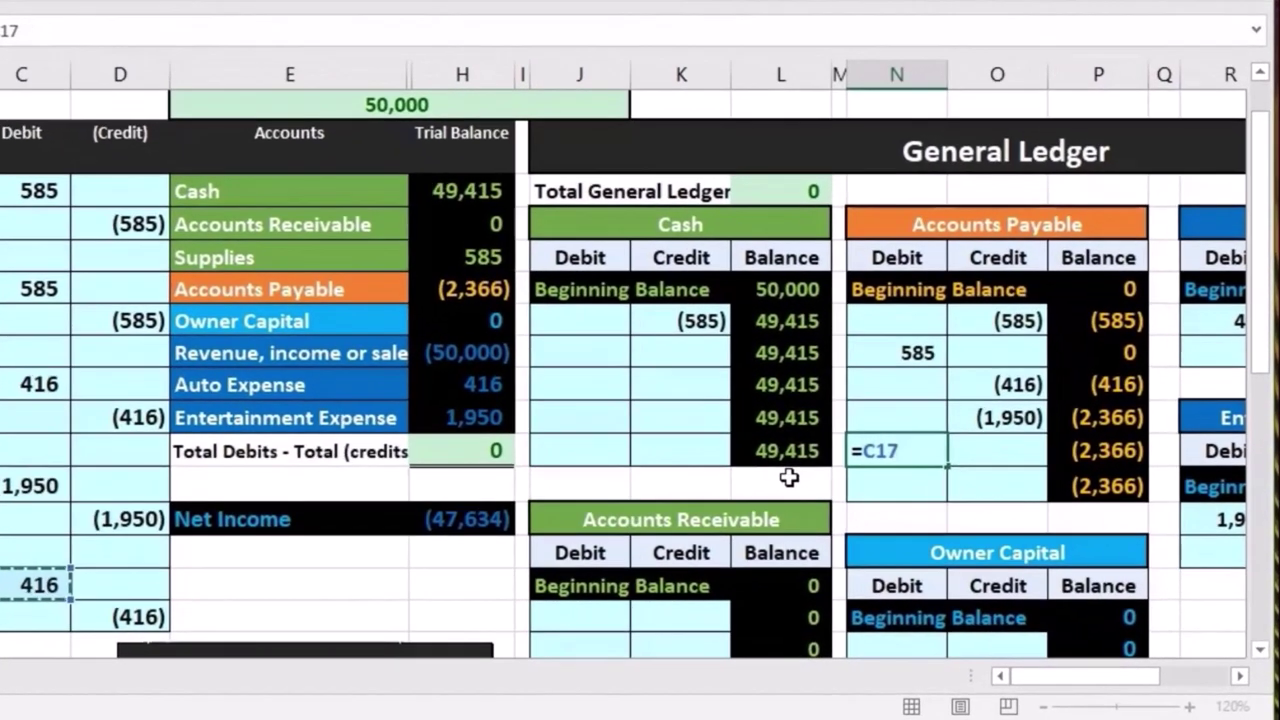
key("Return")
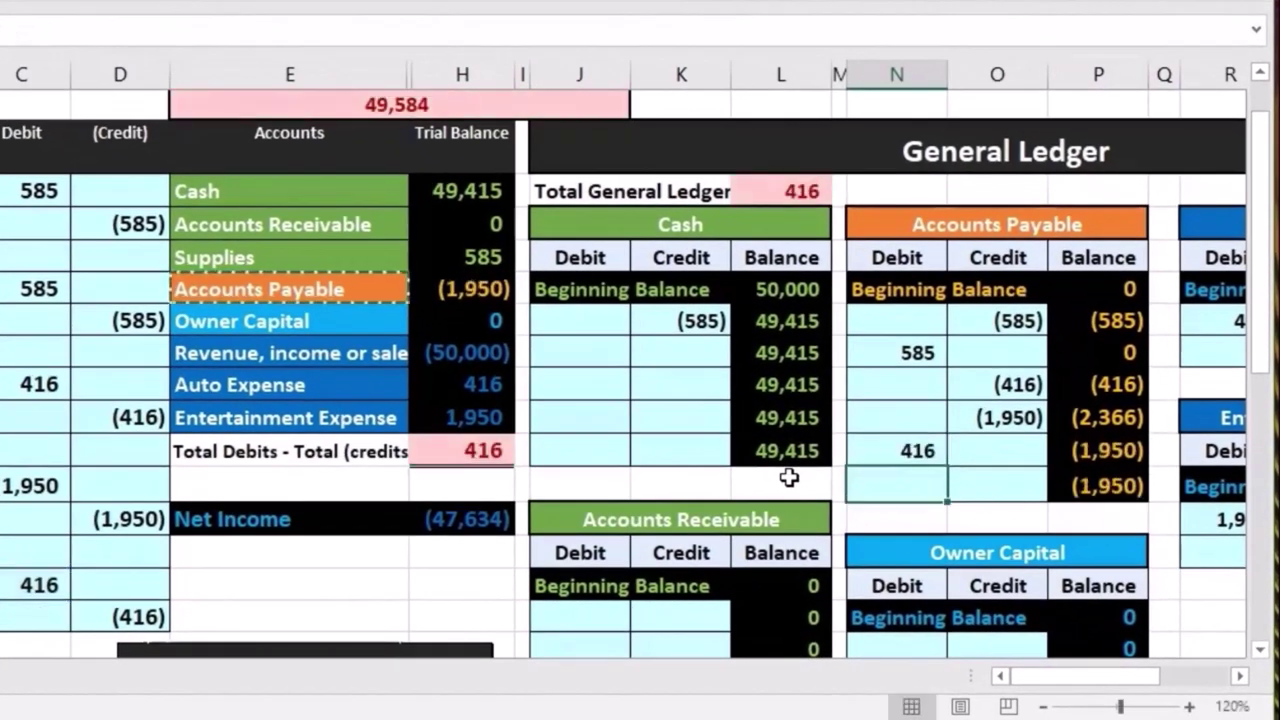
Check entry e's posting against the Accounts Payable ledger balance, its trial balance line, the debit-credit total and entry d's Entertainment Expense amount
left_click(1113, 430)
left_click(1085, 458)
left_click(931, 453)
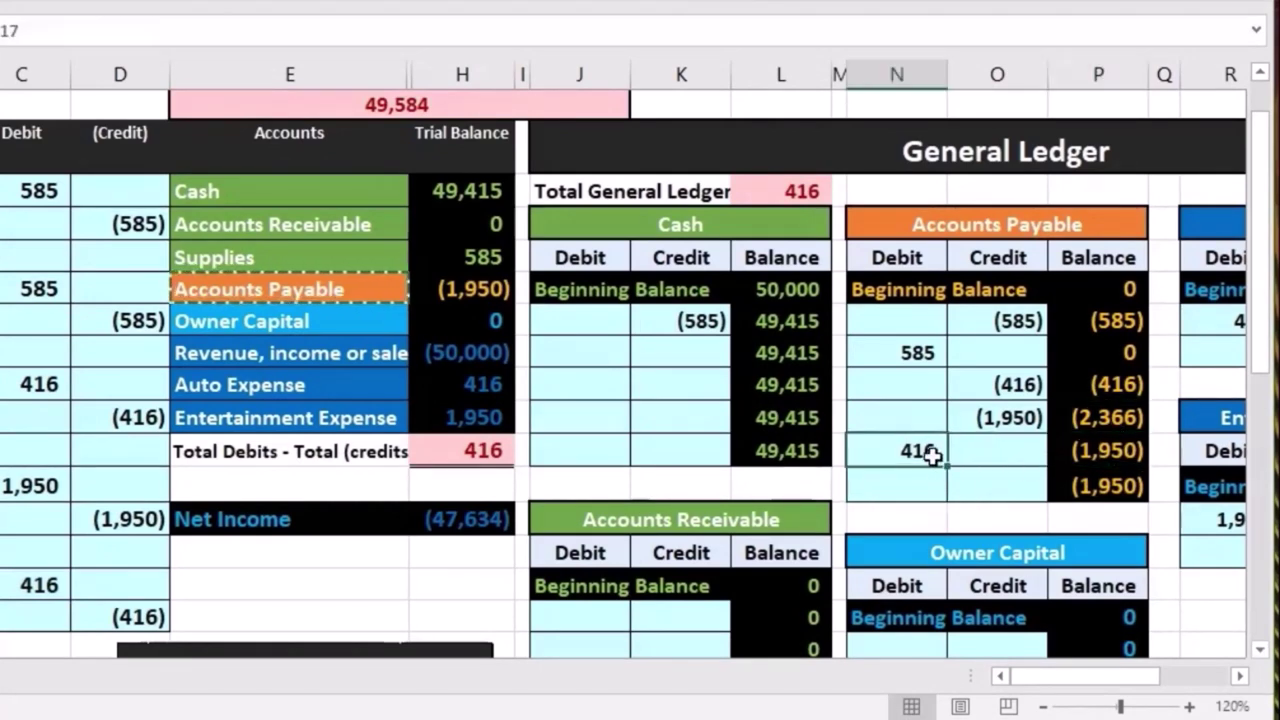
left_click(1085, 454)
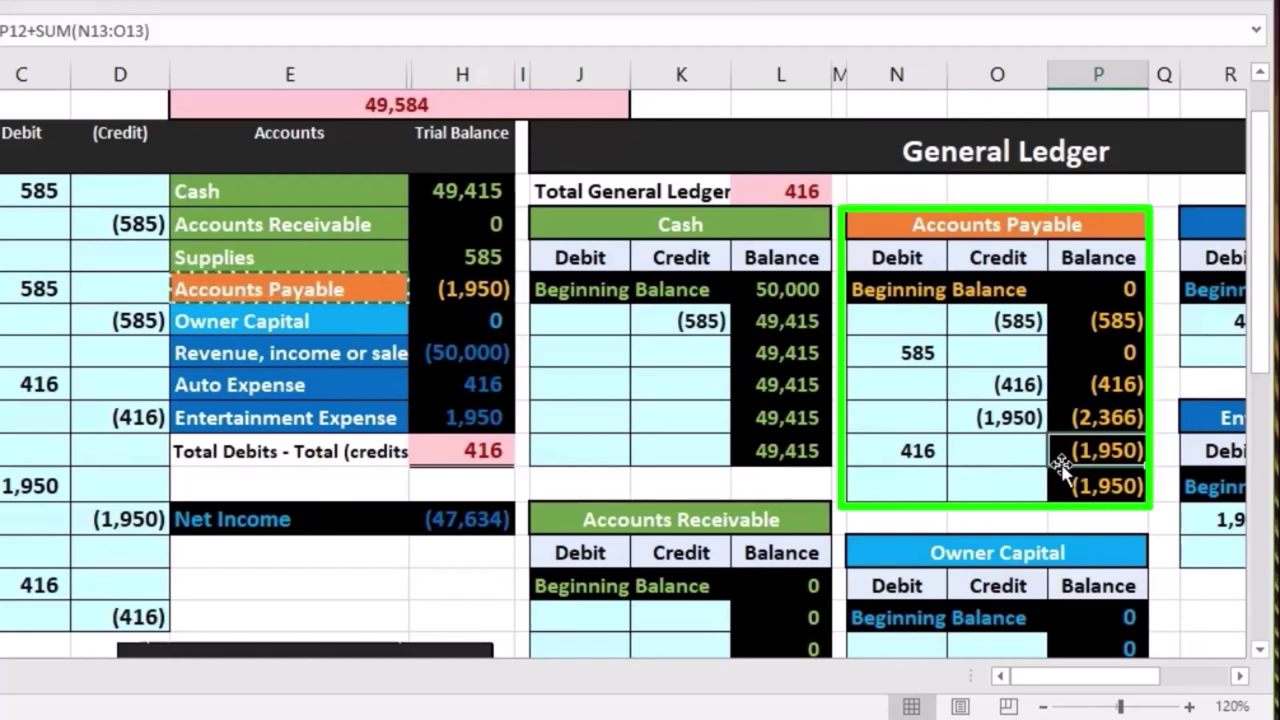
left_click(484, 291)
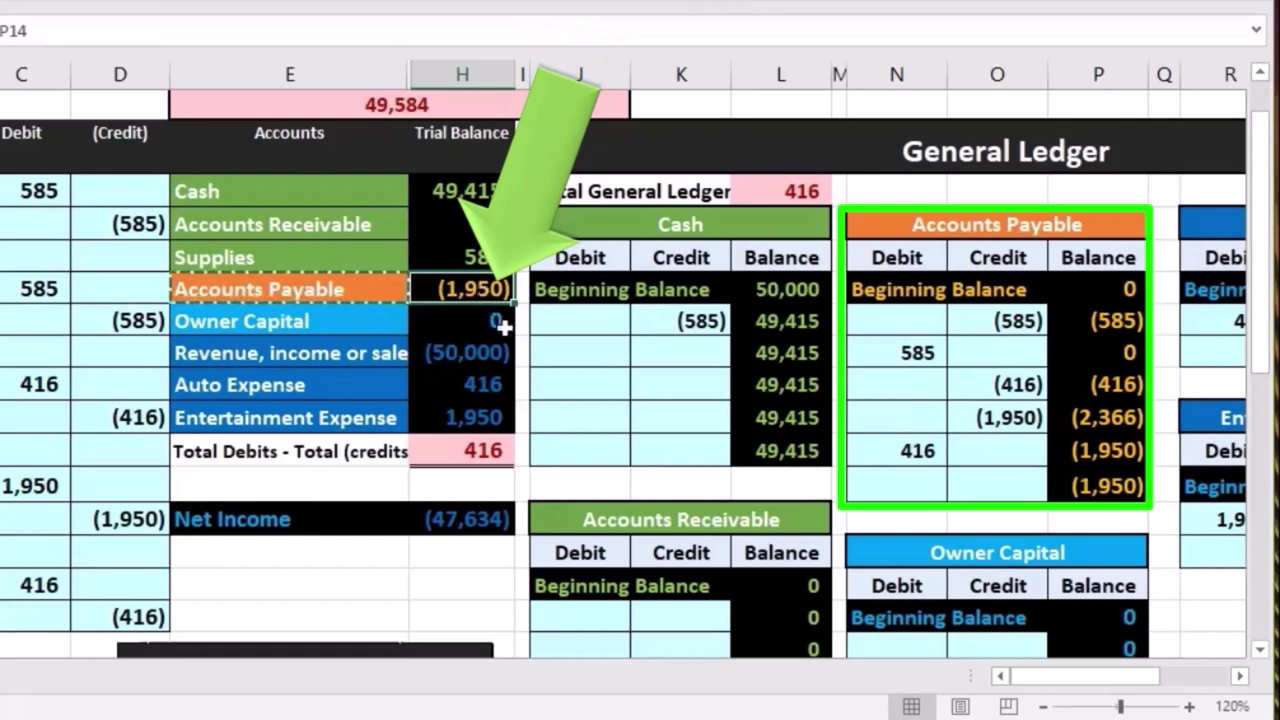
left_click(493, 451)
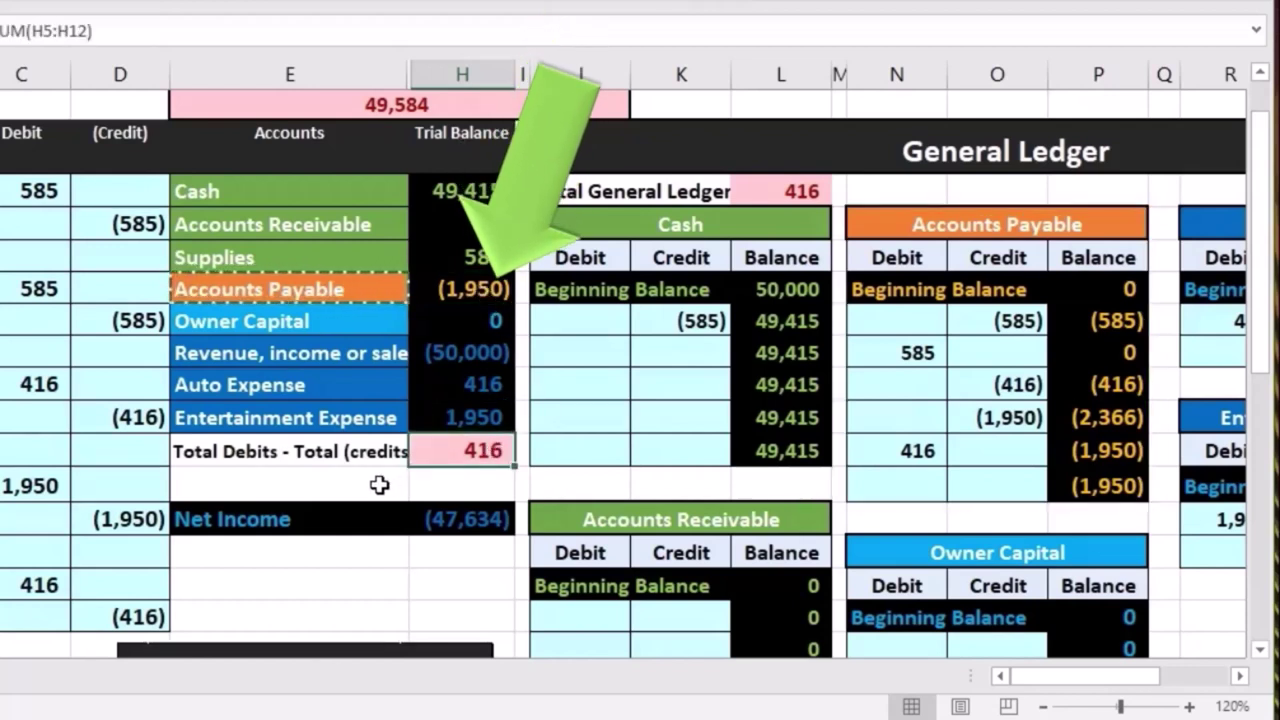
left_click(435, 290)
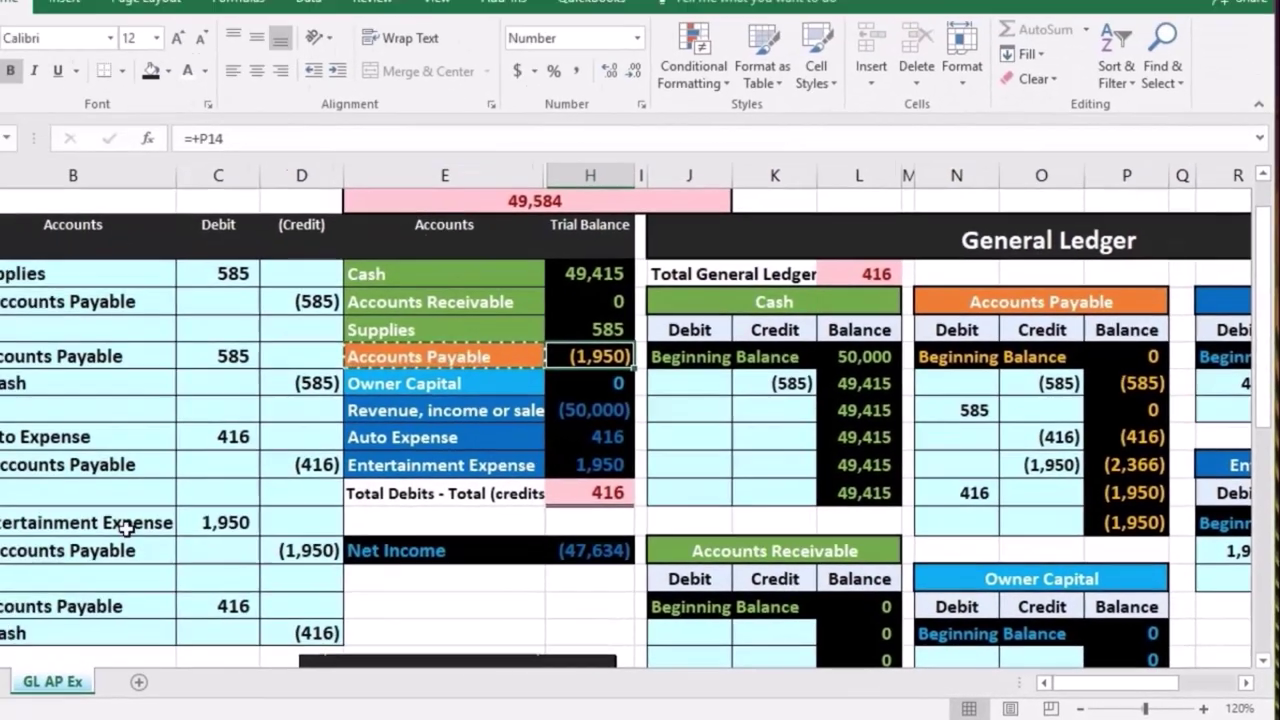
left_click_drag(168, 537, 260, 540)
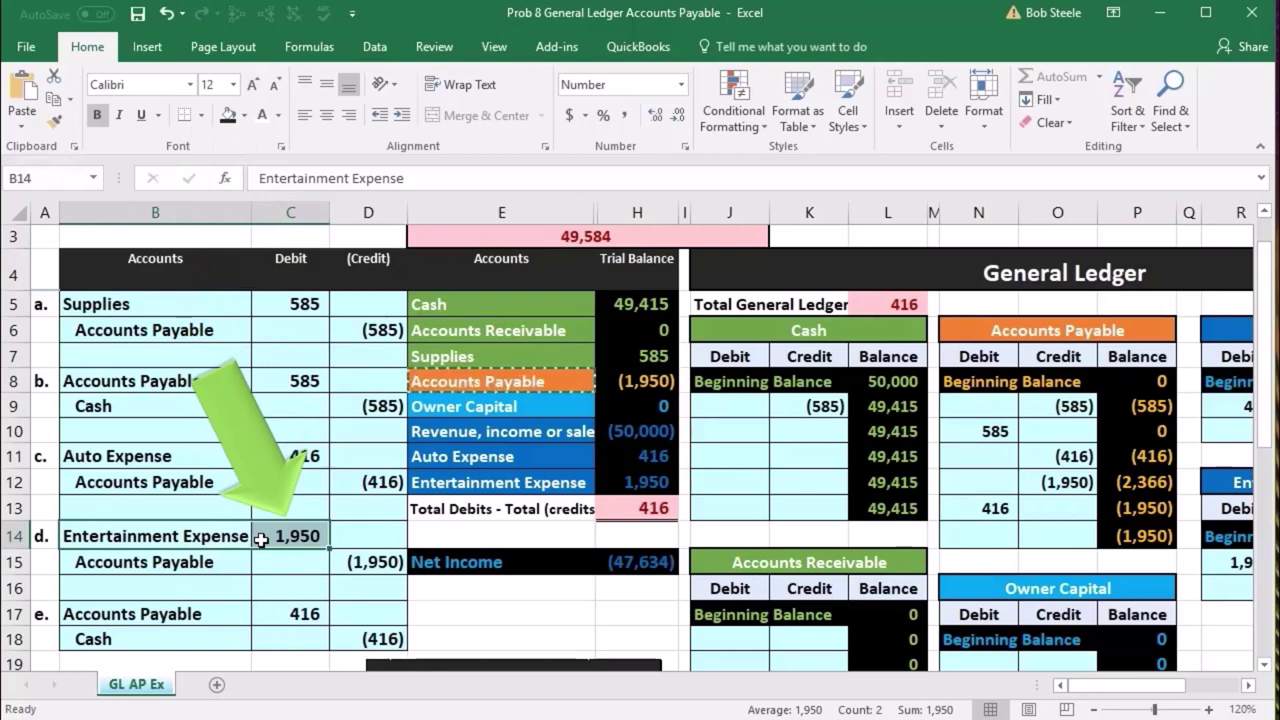
Post entry e's Cash credit to the Cash ledger by entering the formula =D18 in K10
scroll(260, 540, "down", 1)
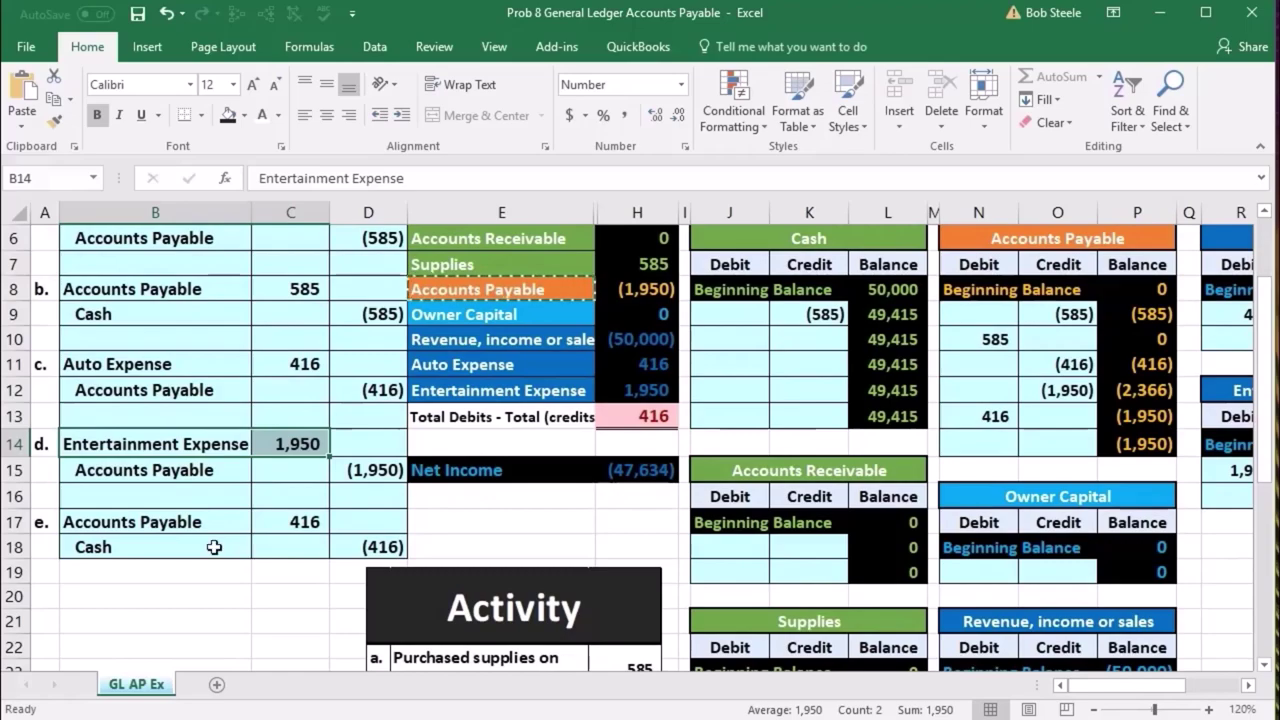
left_click_drag(214, 547, 357, 543)
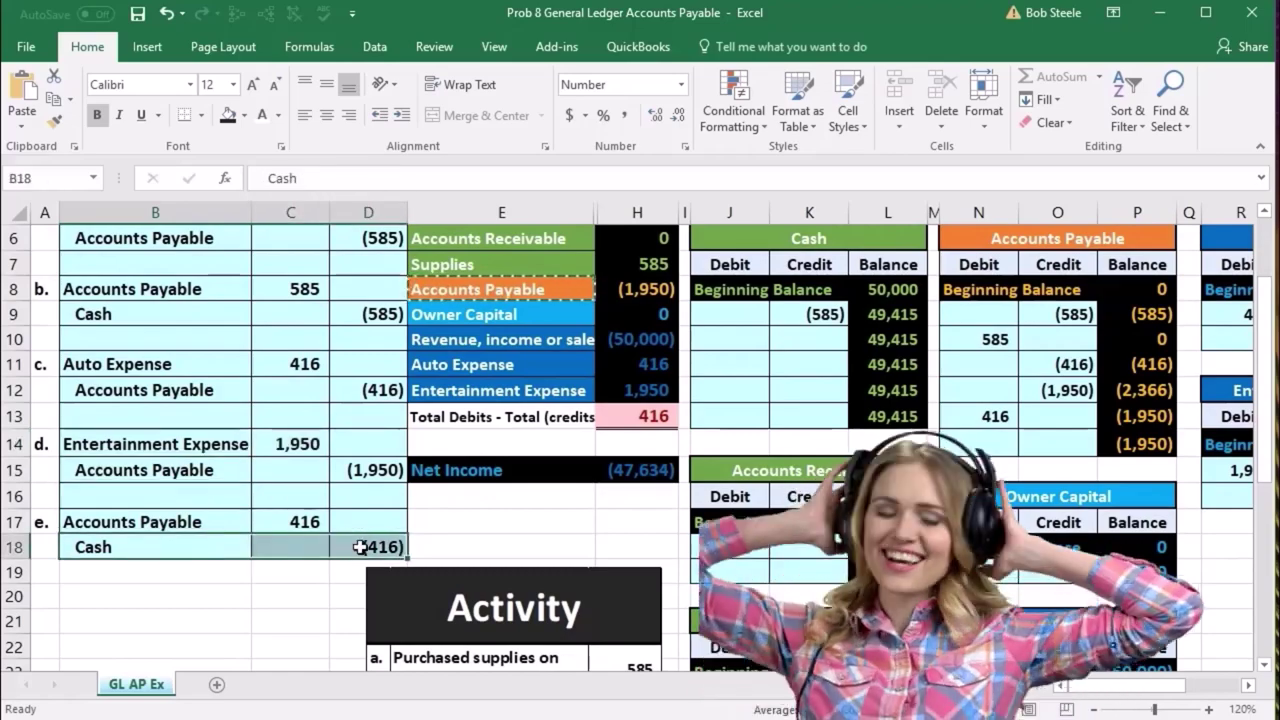
scroll(360, 547, "up", 1)
left_click_drag(590, 303, 621, 309)
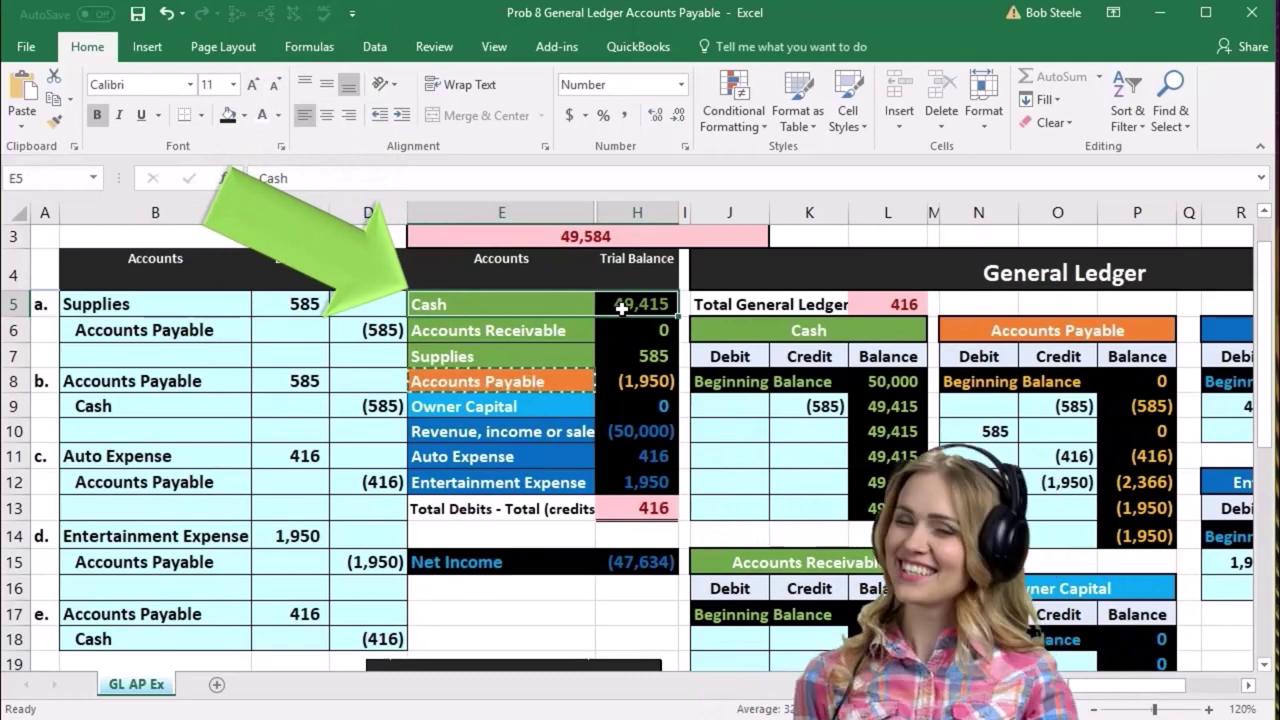
scroll(621, 309, "down", 1)
left_click(796, 242)
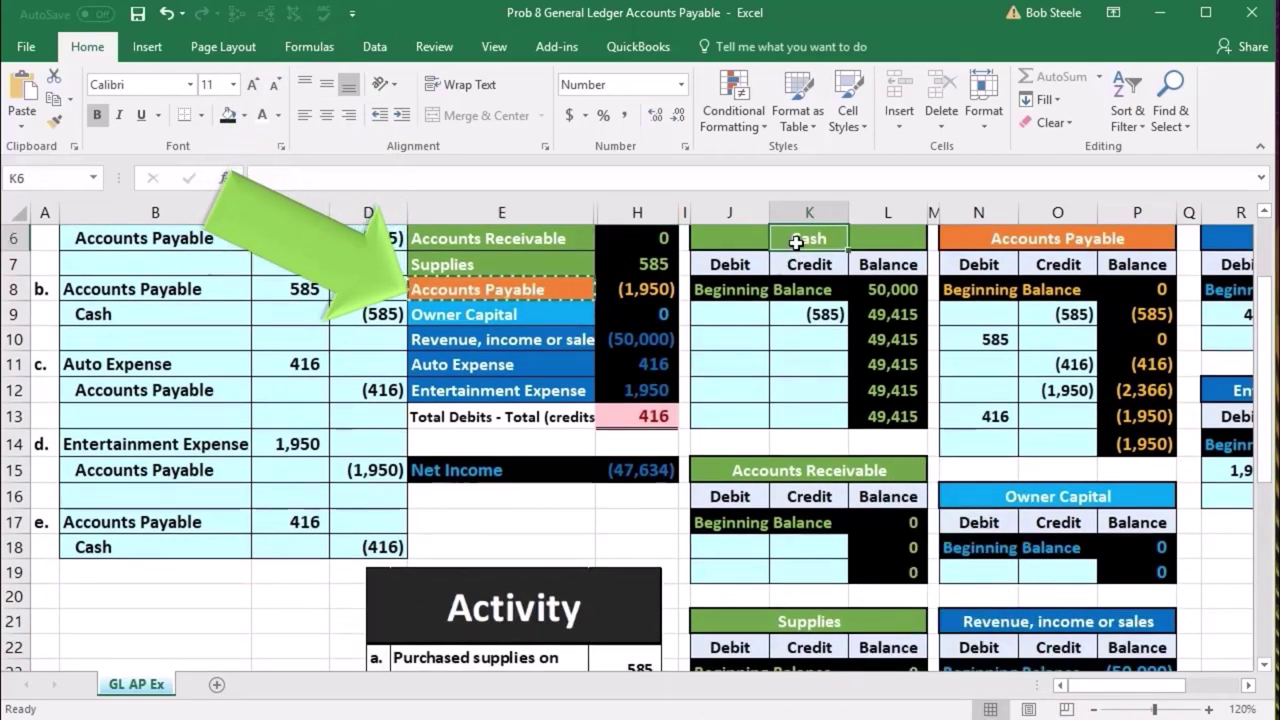
left_click(387, 545)
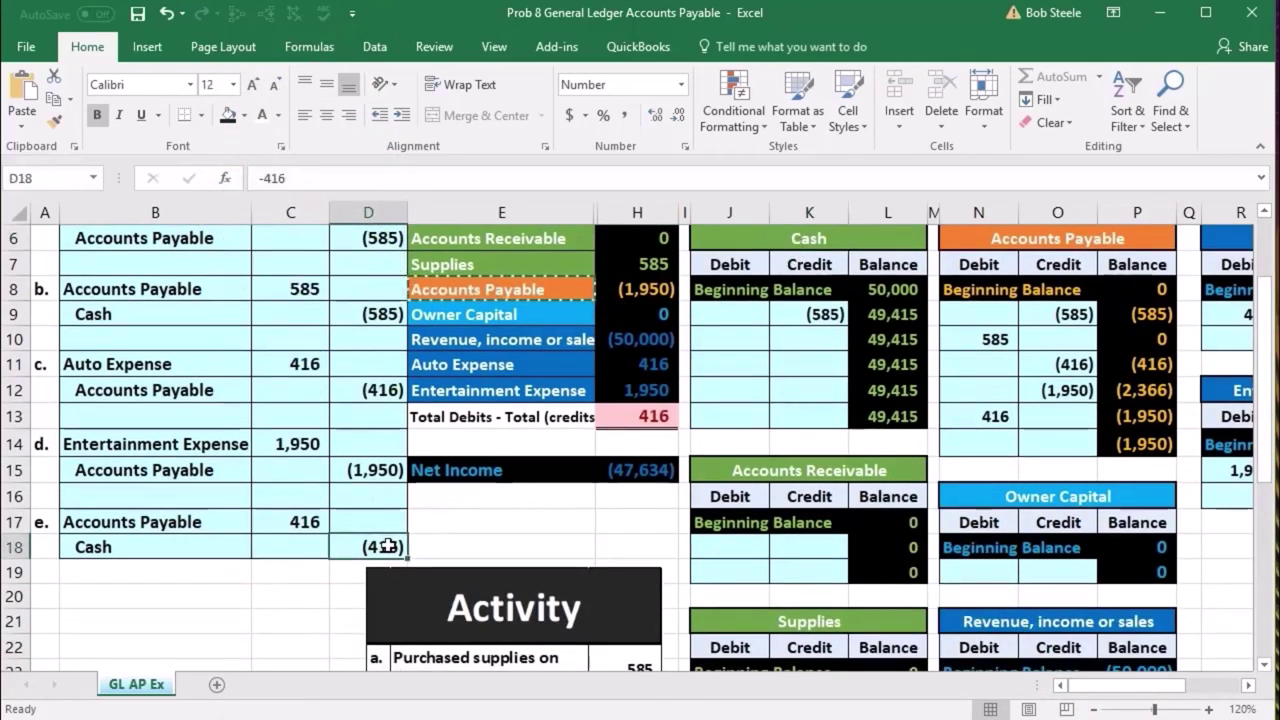
left_click(797, 265)
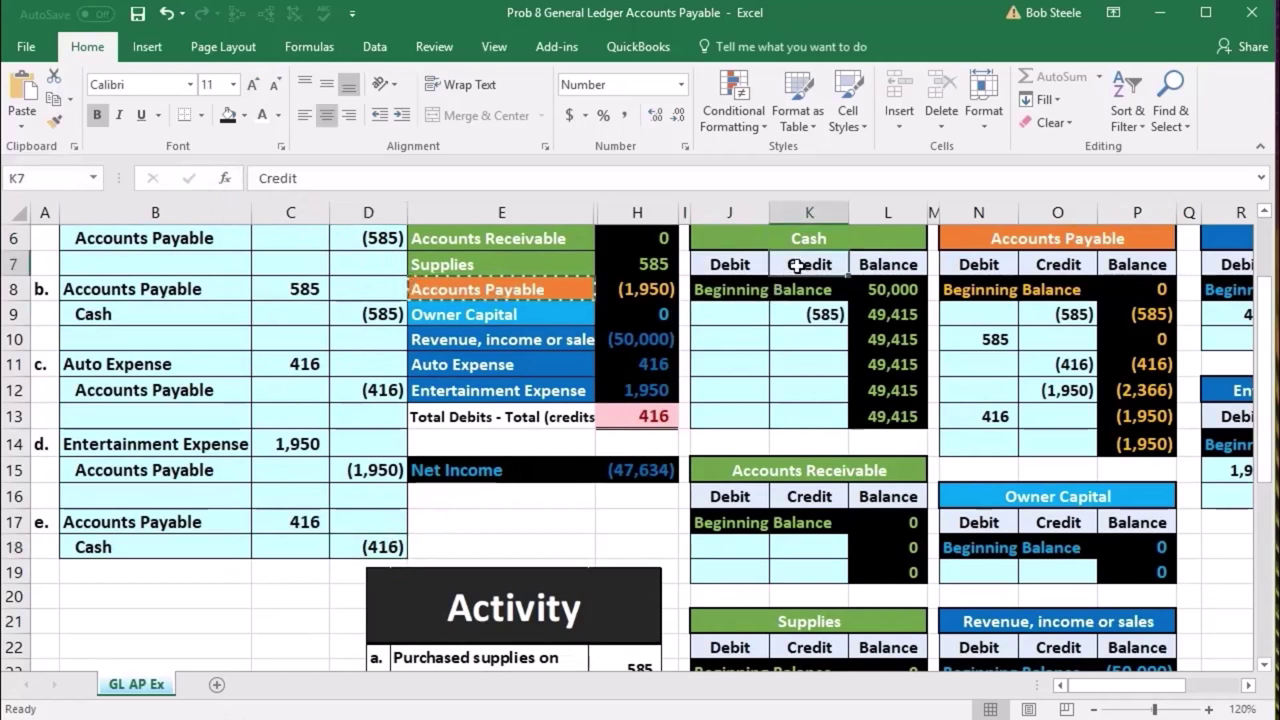
left_click(807, 345)
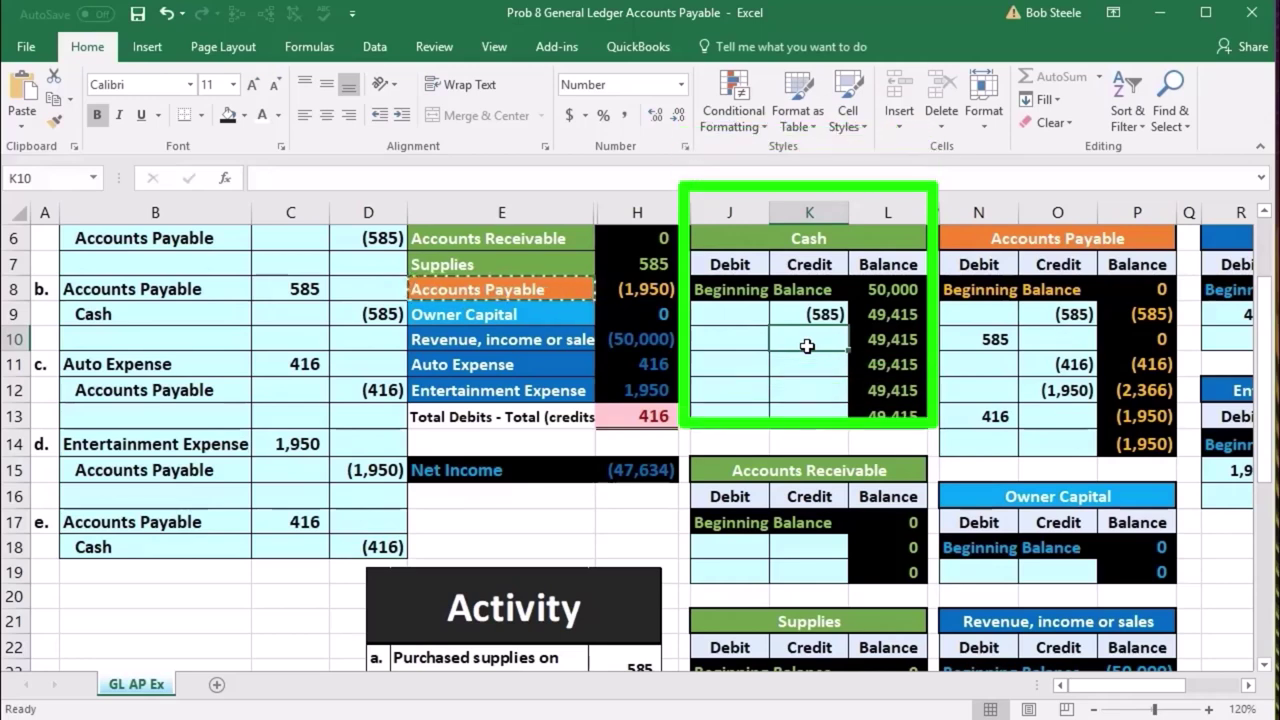
type("=")
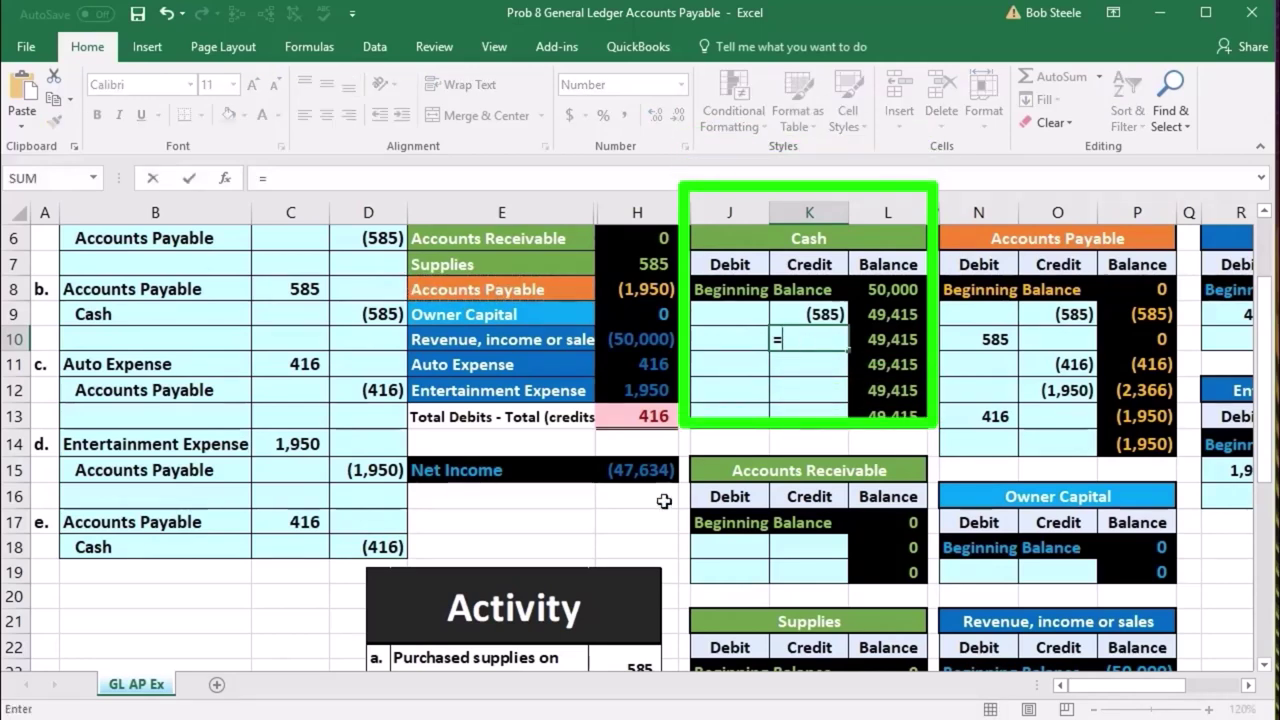
left_click(390, 547)
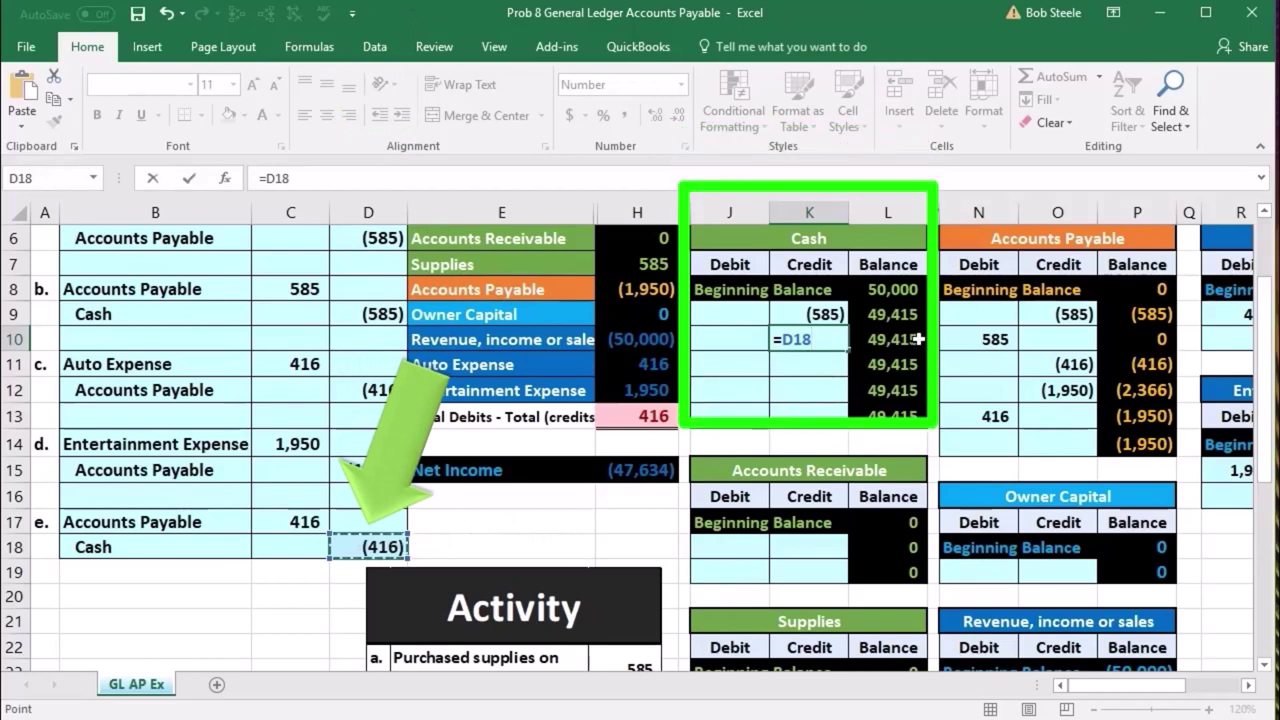
scroll(804, 338, "up", 1)
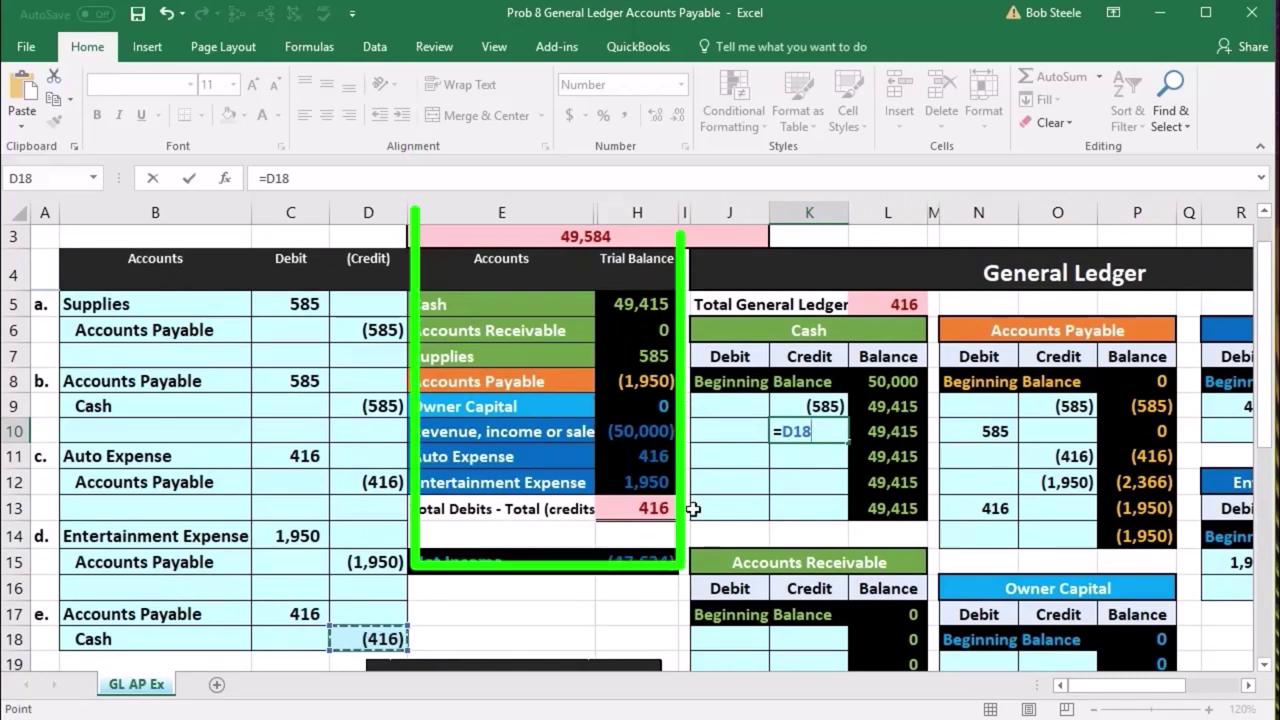
key("Return")
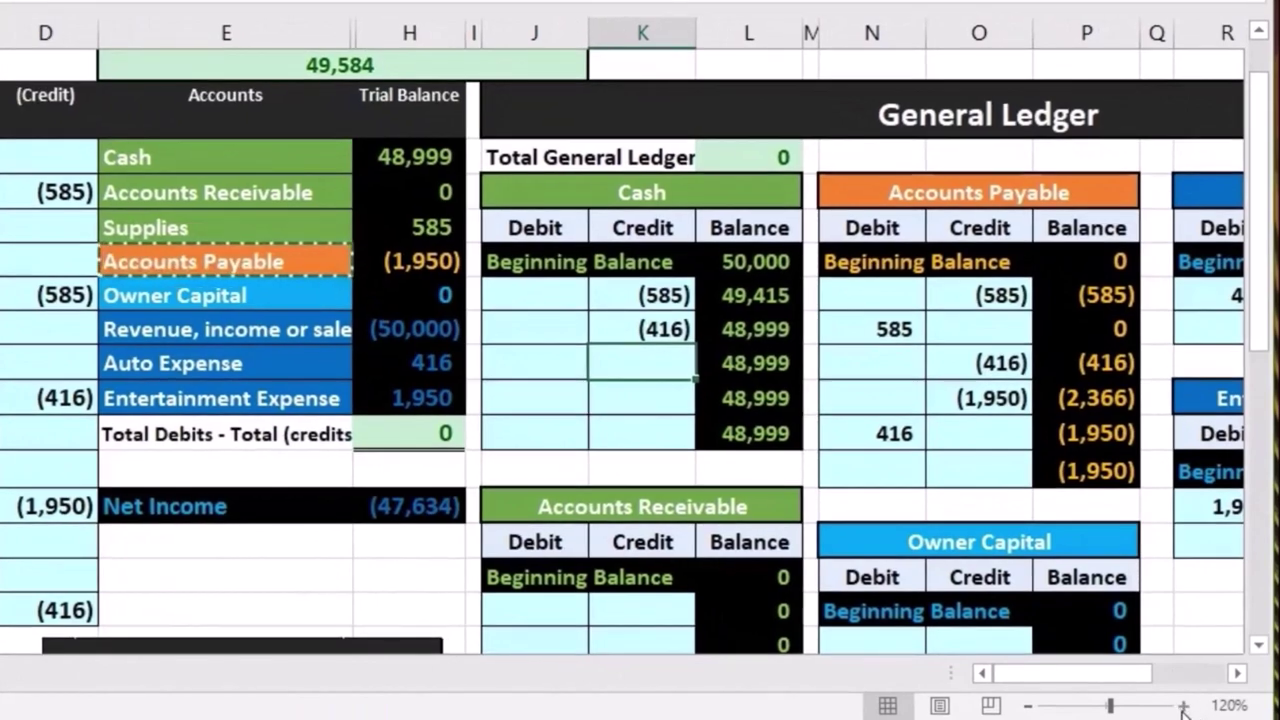
Enlarge the sheet to 140% and trace the Accounts Payable ledger's credits and debits in order, from the supplies purchase to entry e's payment
left_click(1183, 706)
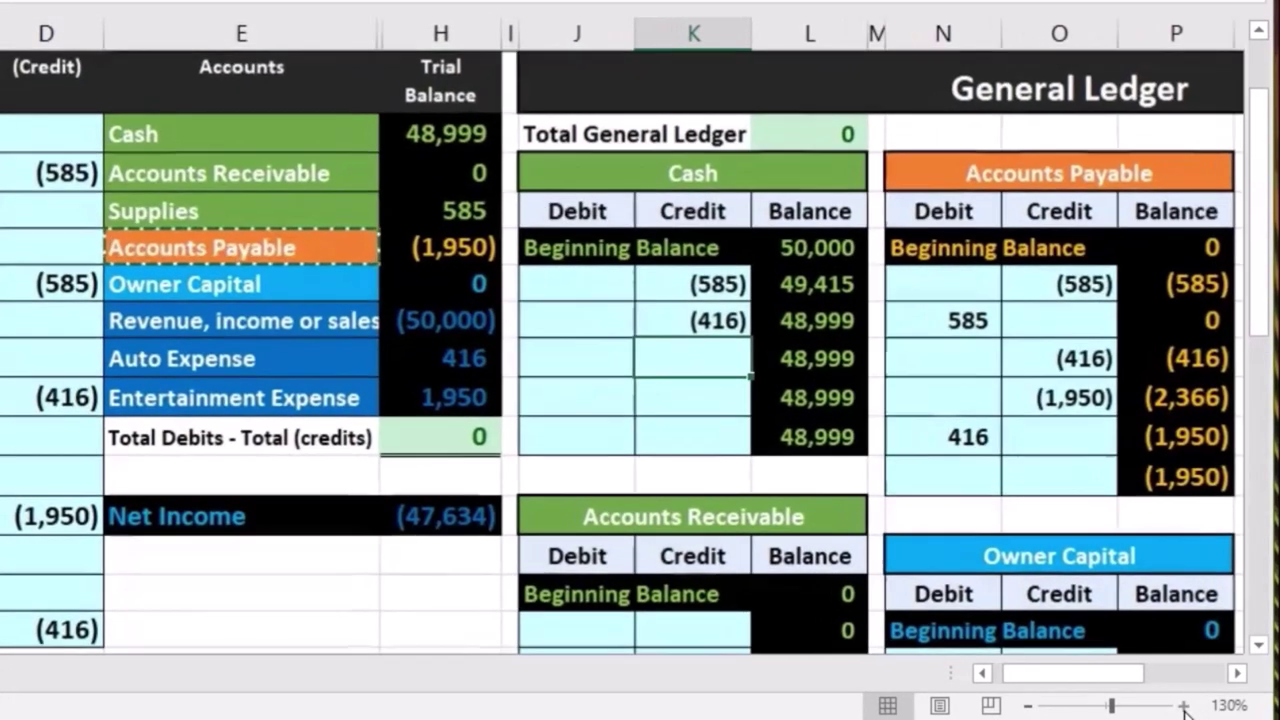
left_click(1183, 706)
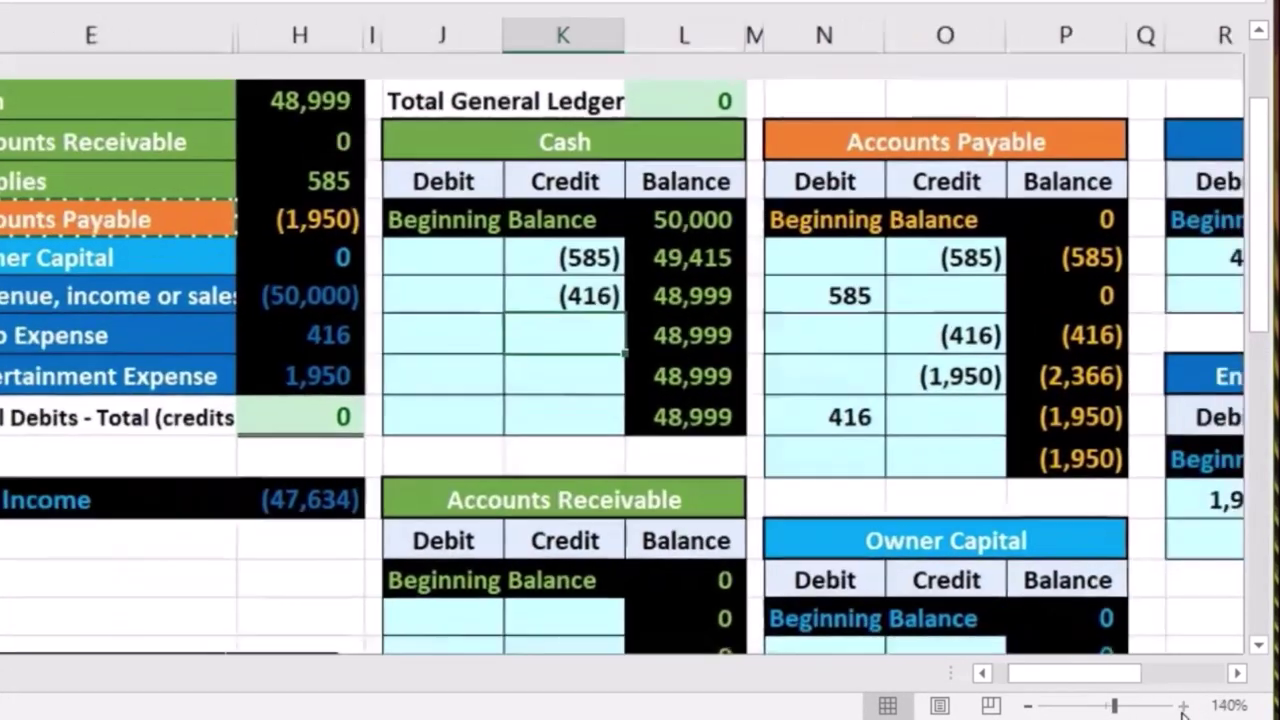
scroll(974, 629, "right", 1)
scroll(903, 594, "up", 1)
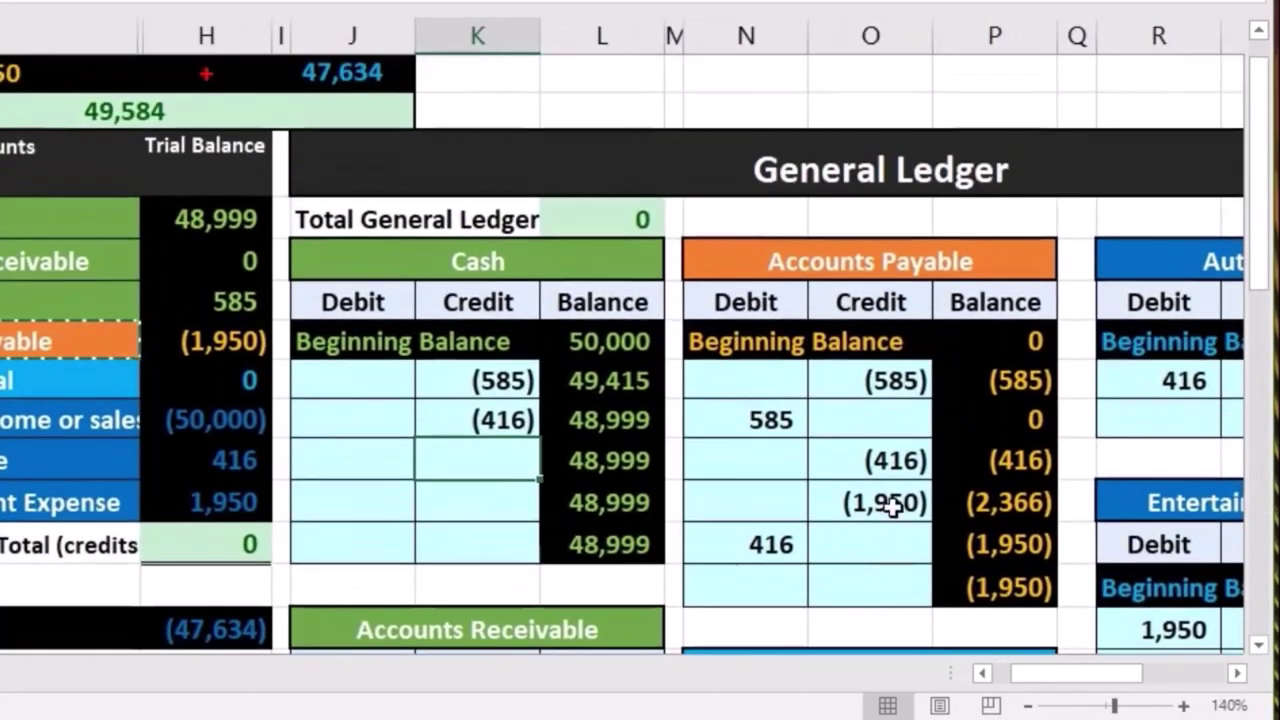
left_click(885, 388)
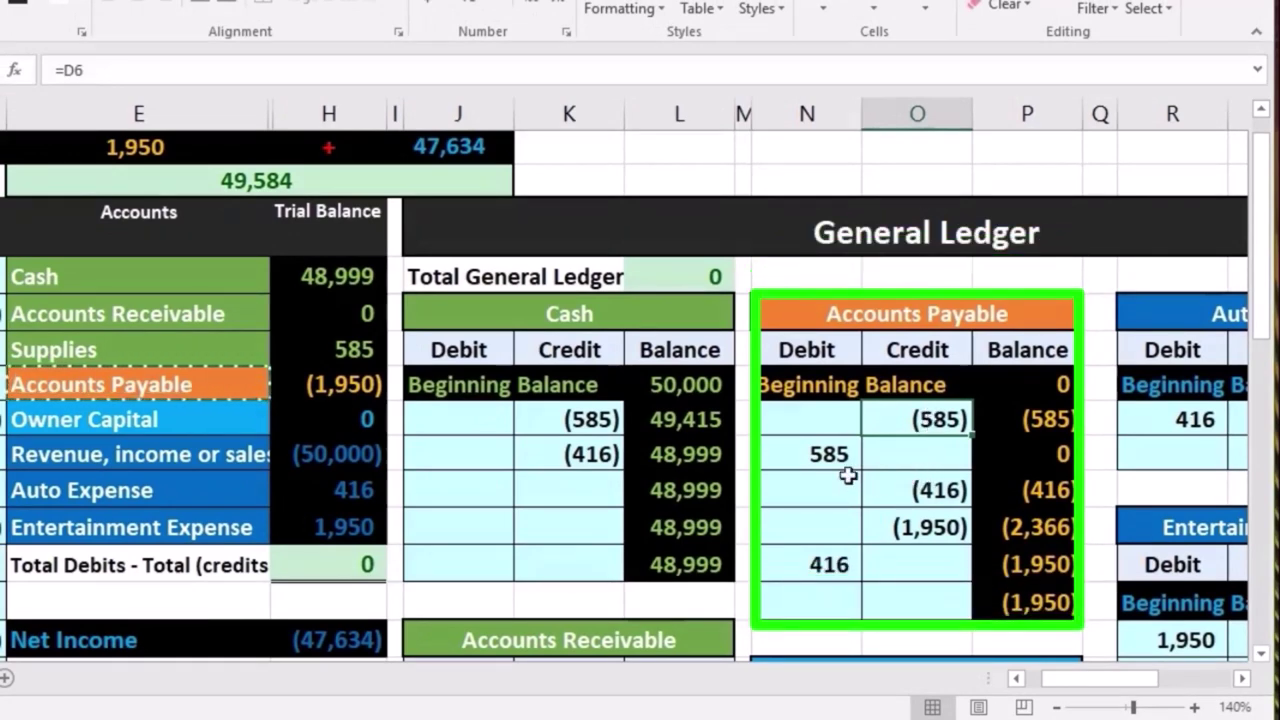
left_click(820, 449)
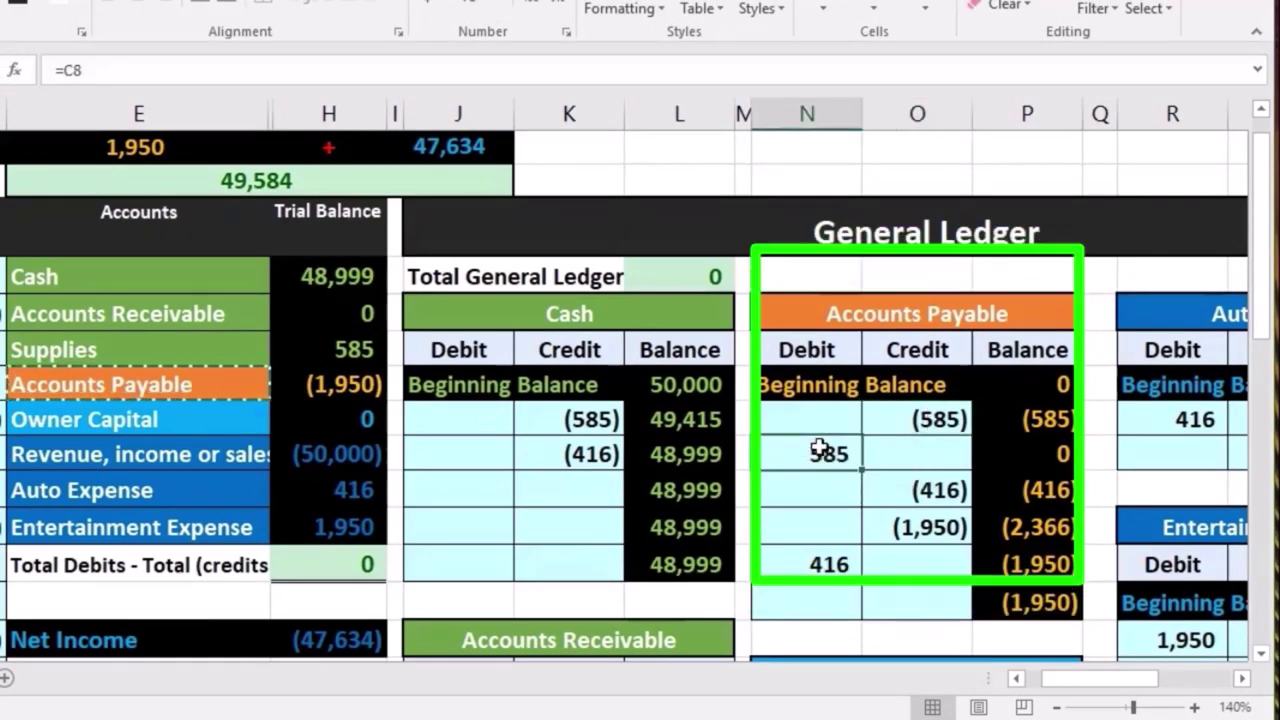
left_click(921, 489)
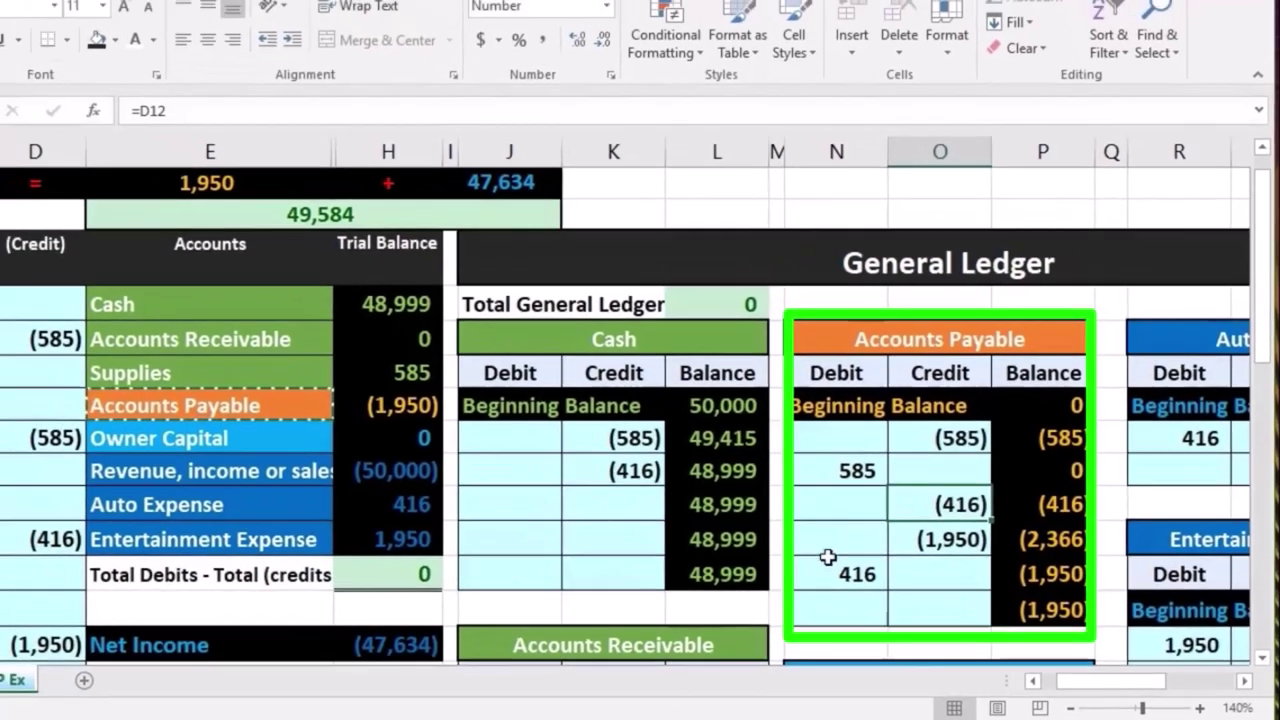
left_click(790, 564)
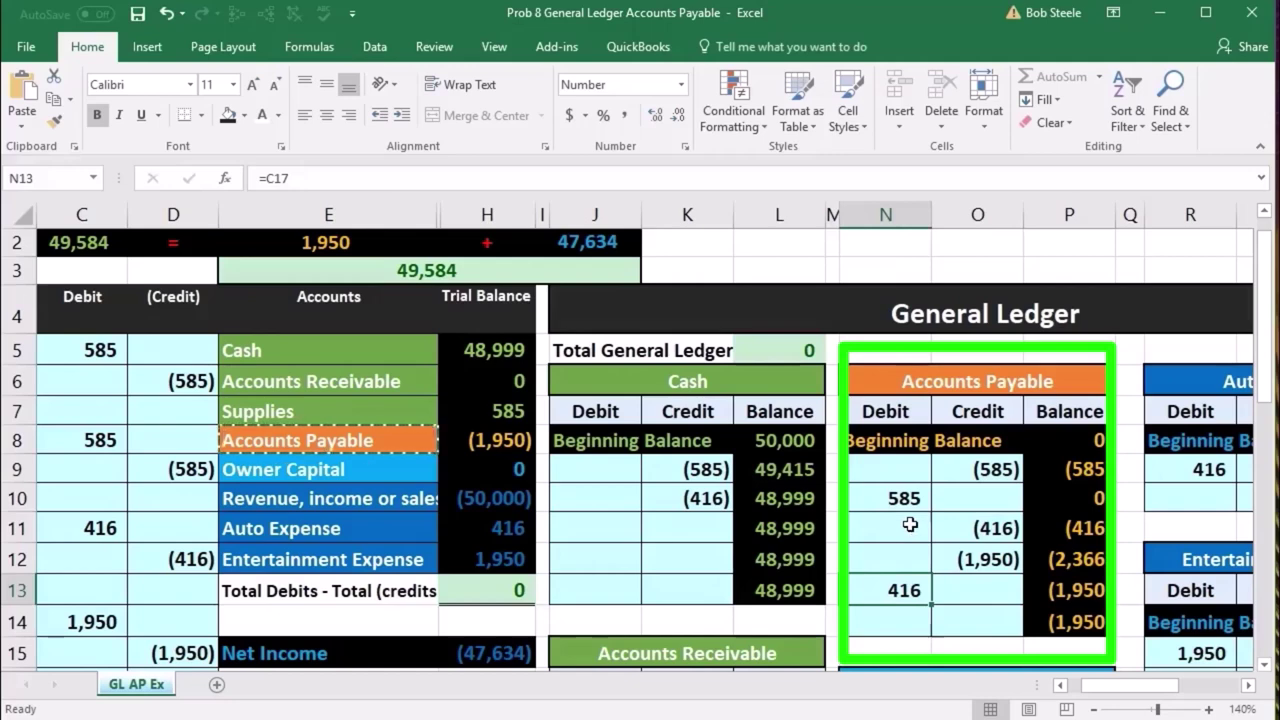
Compare the Accounts Payable credits for supplies and auto service with their matching payment debits in the ledger
left_click(957, 479)
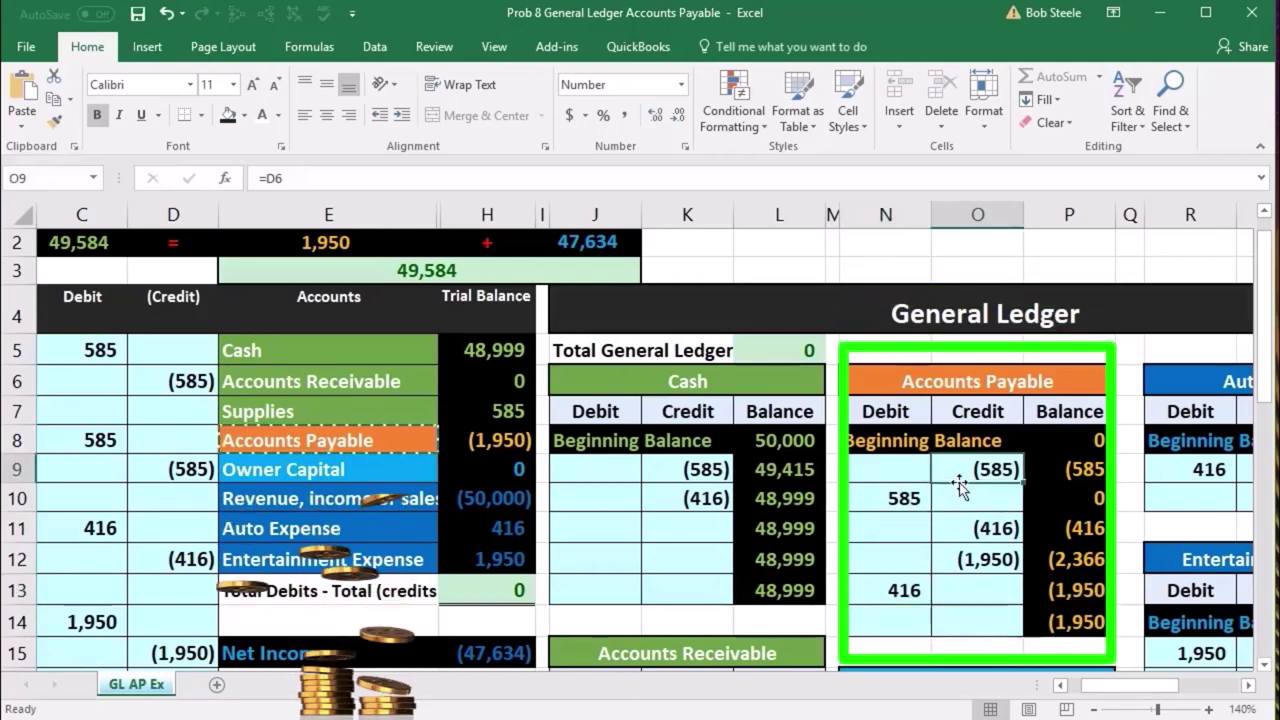
left_click(905, 500)
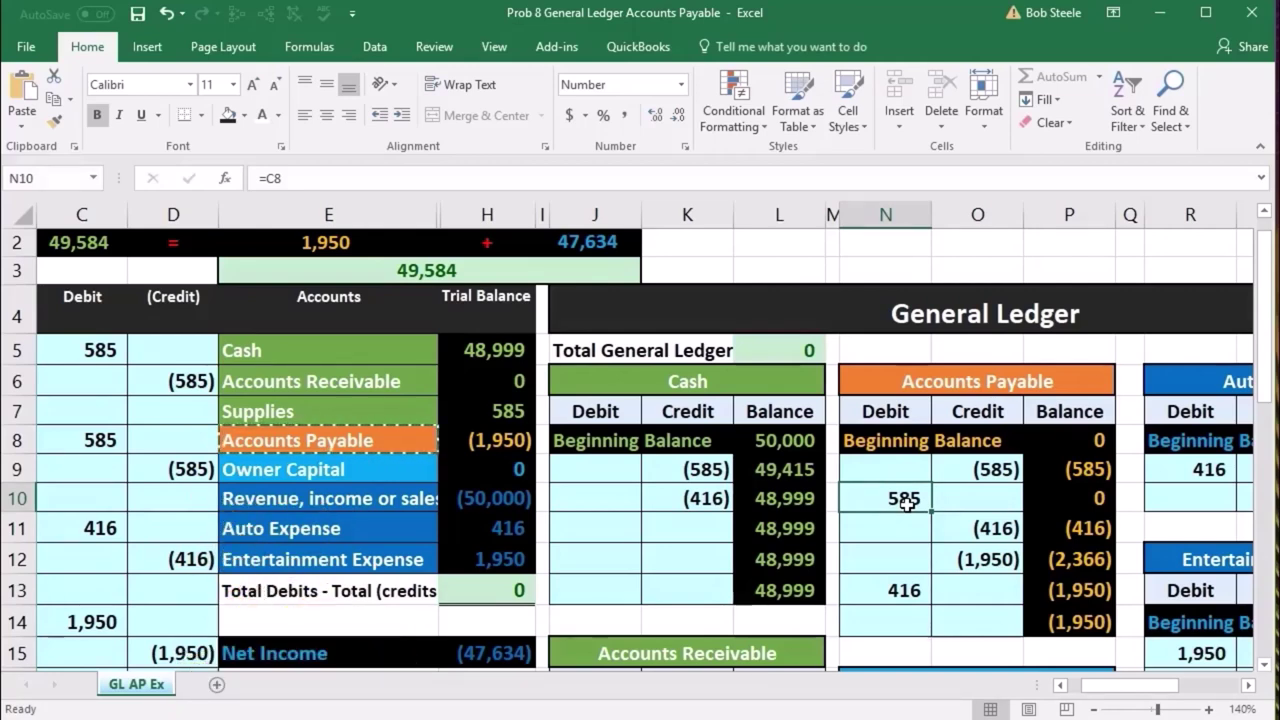
left_click(977, 468)
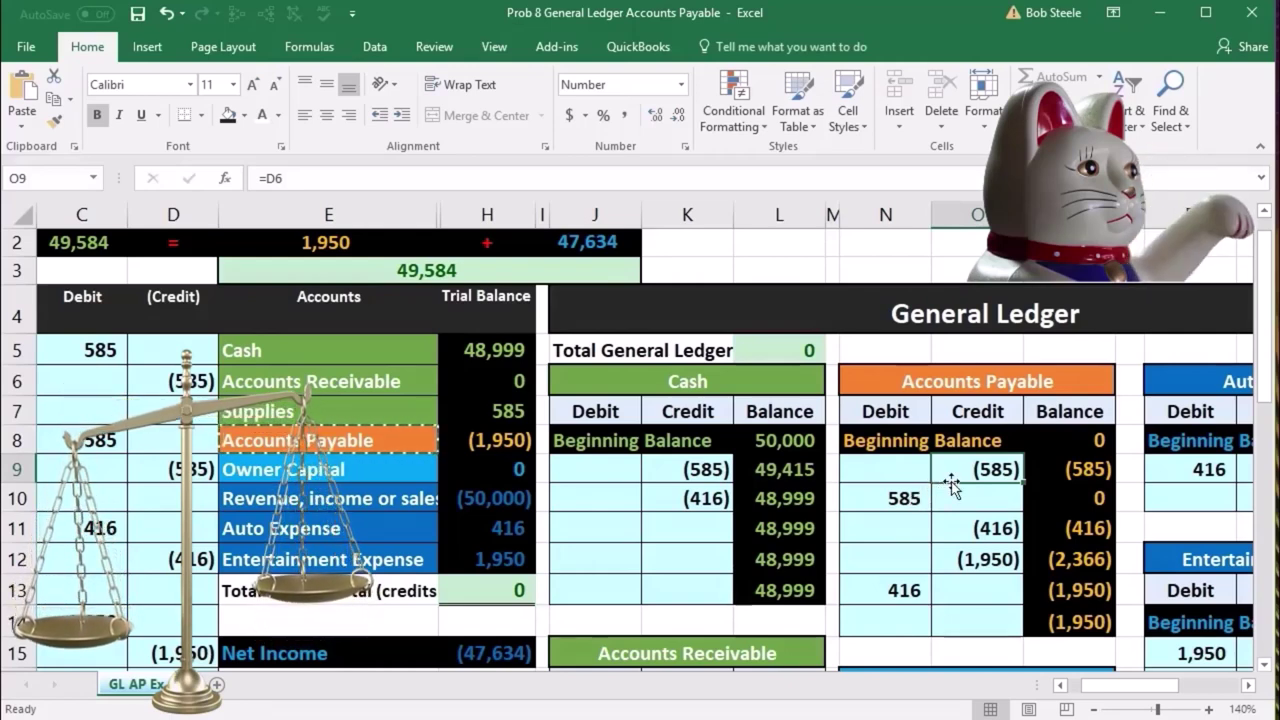
left_click(958, 518)
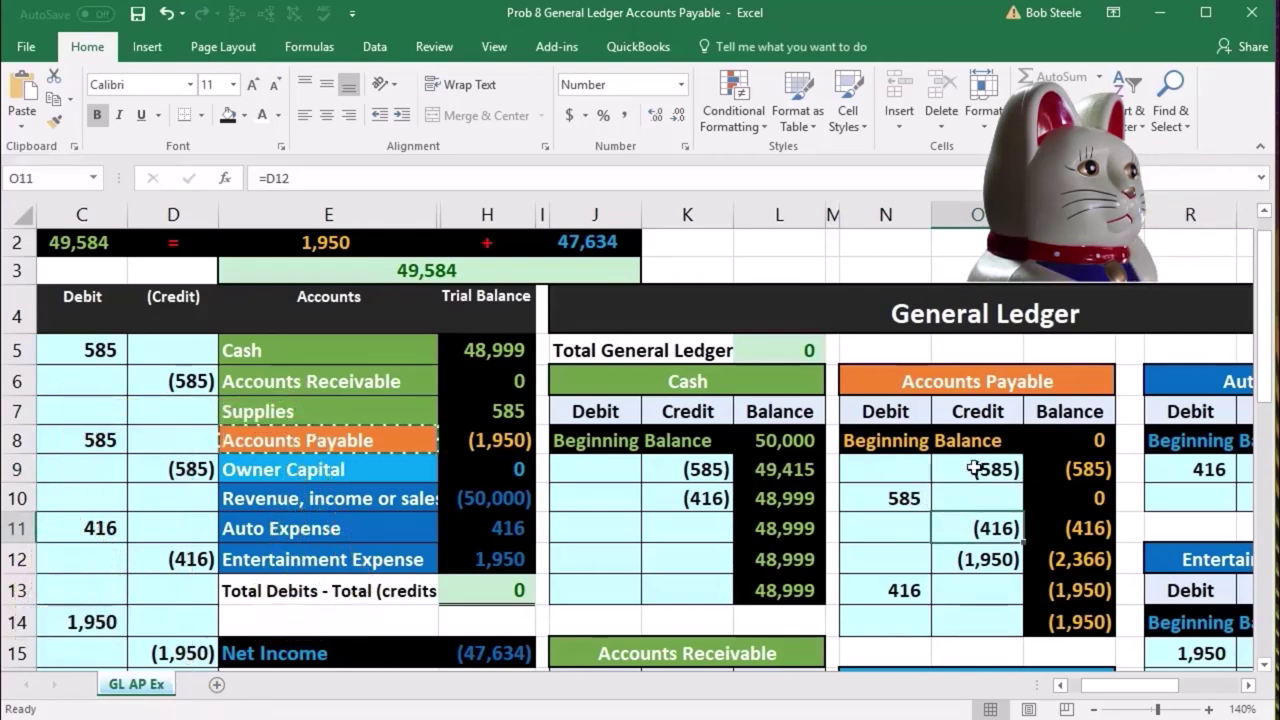
left_click(889, 590)
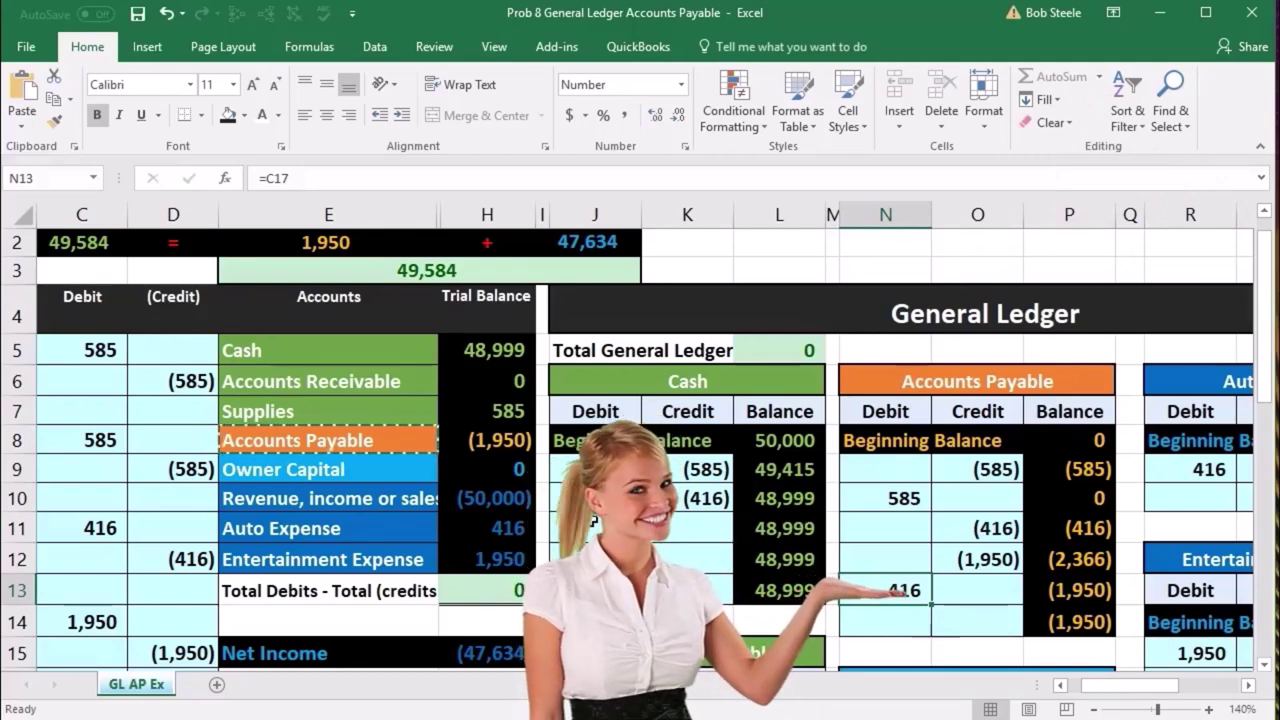
scroll(590, 519, "down", 1)
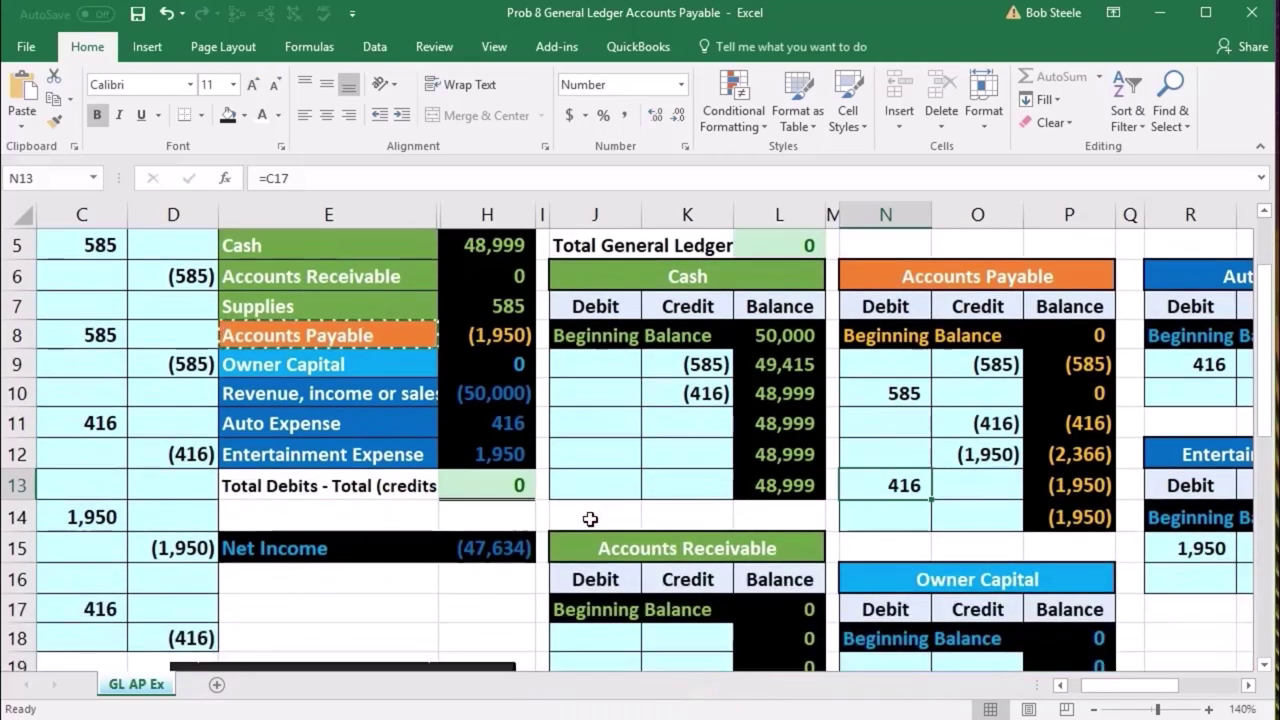